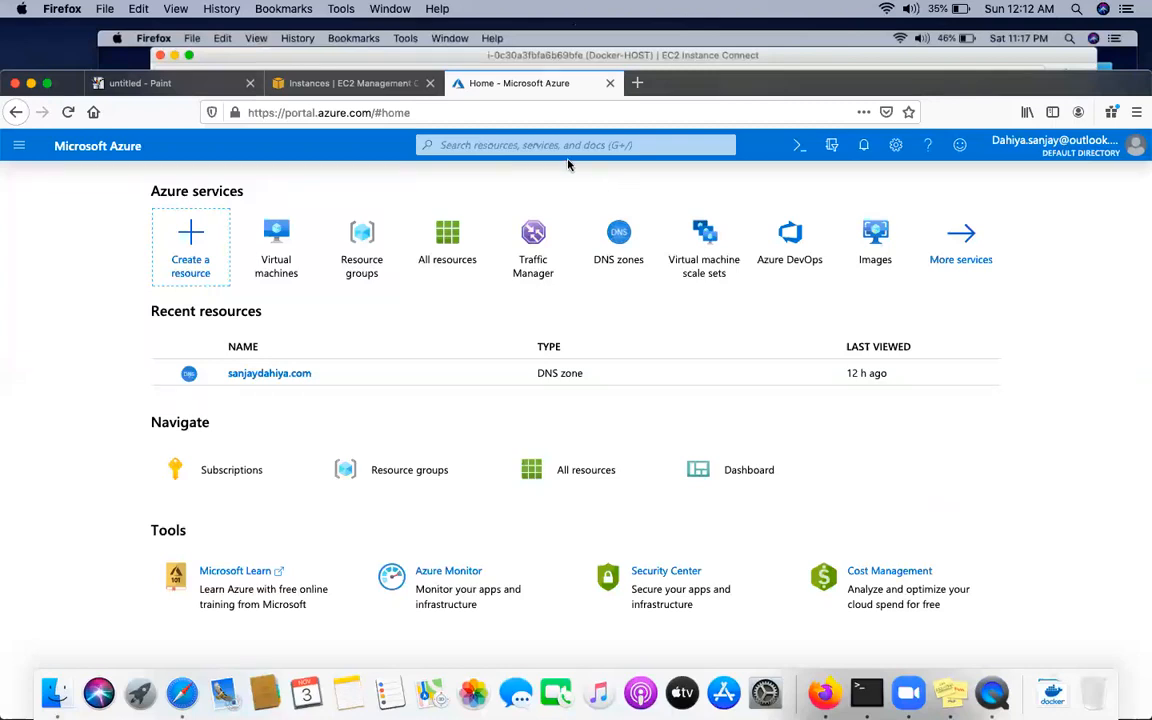
Load google.com in a new Firefox tab
left_click(637, 88)
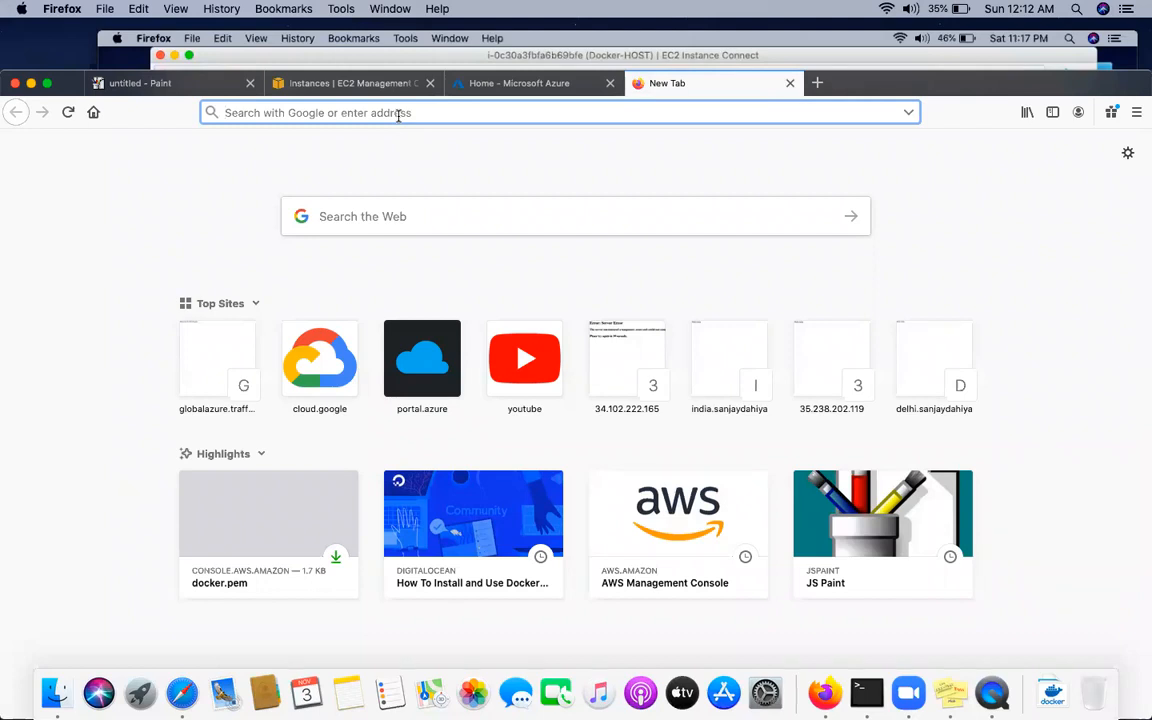
type("google.com/")
key("Return")
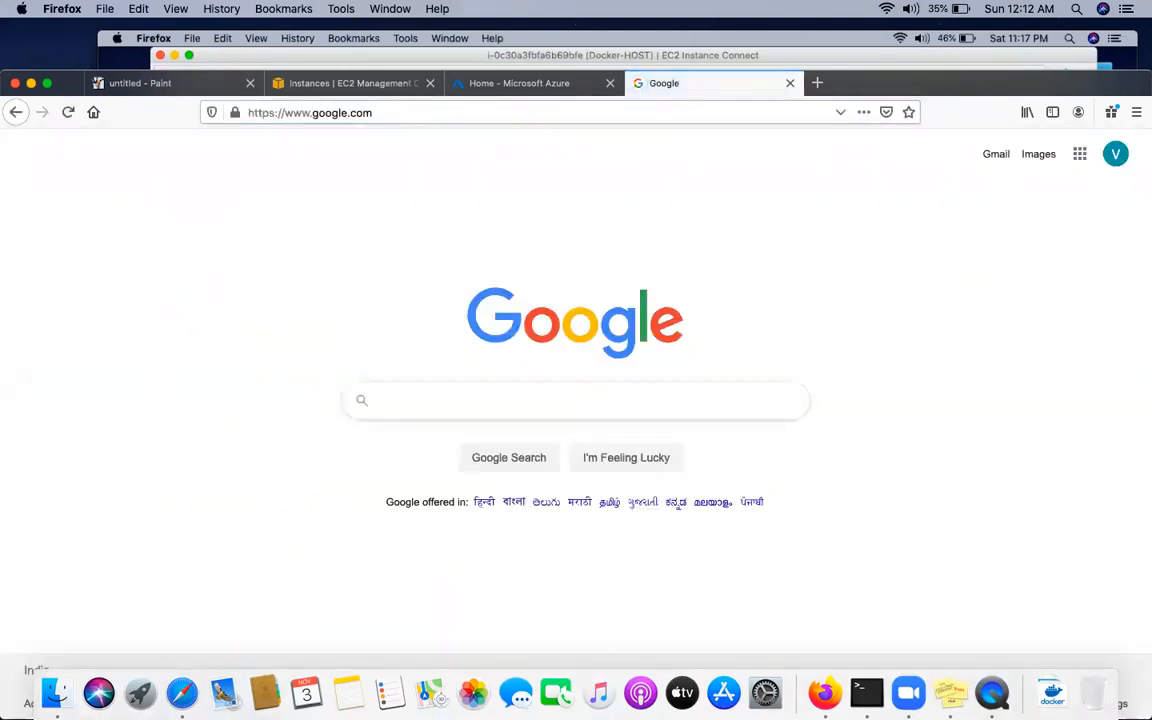
Search Google for 'online ms paint' and open the JS Paint site
left_click(419, 404)
type("on")
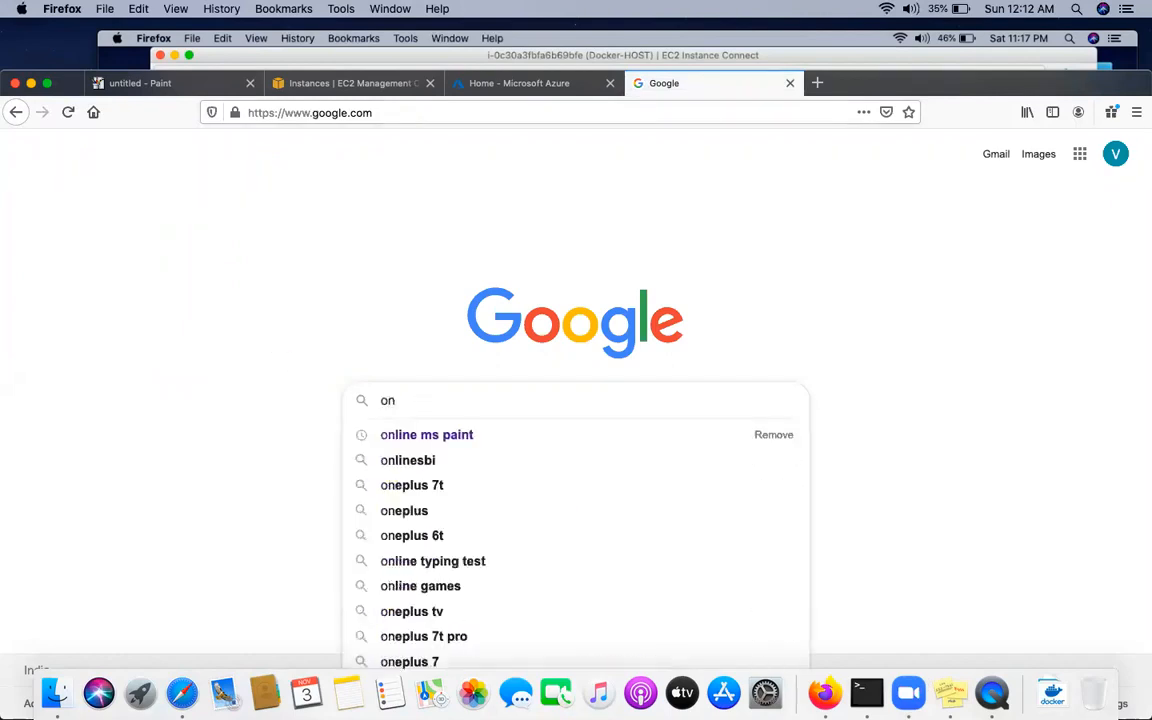
key("Down")
key("Return")
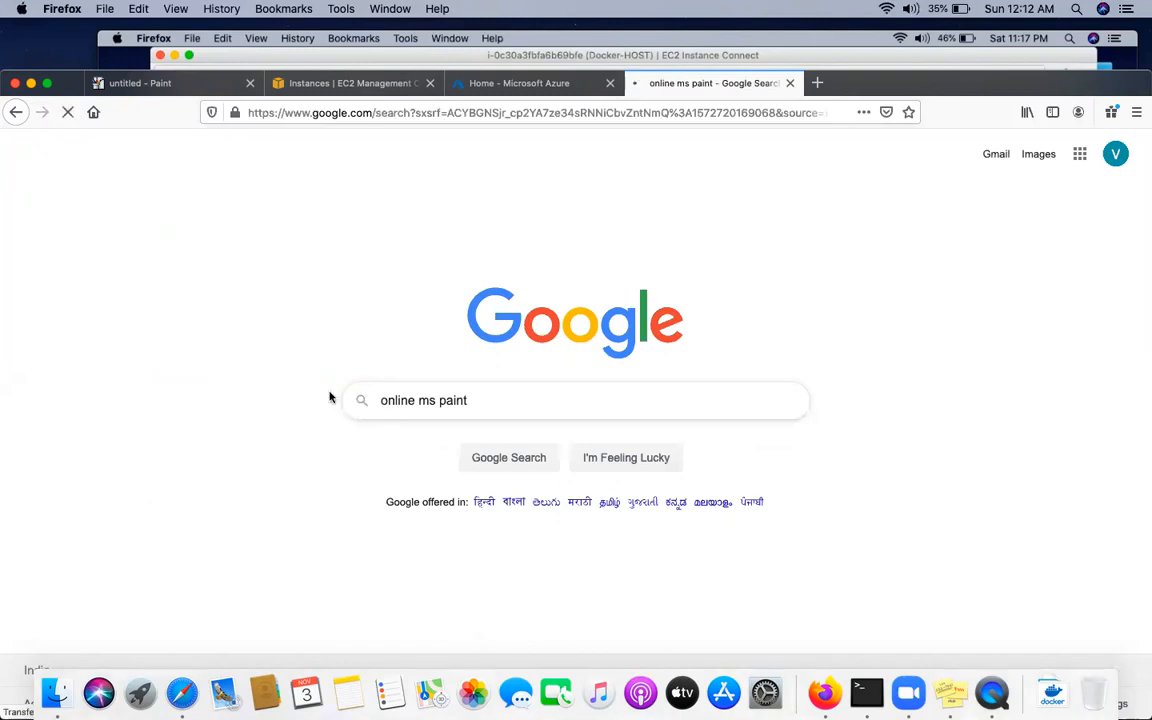
left_click(192, 409)
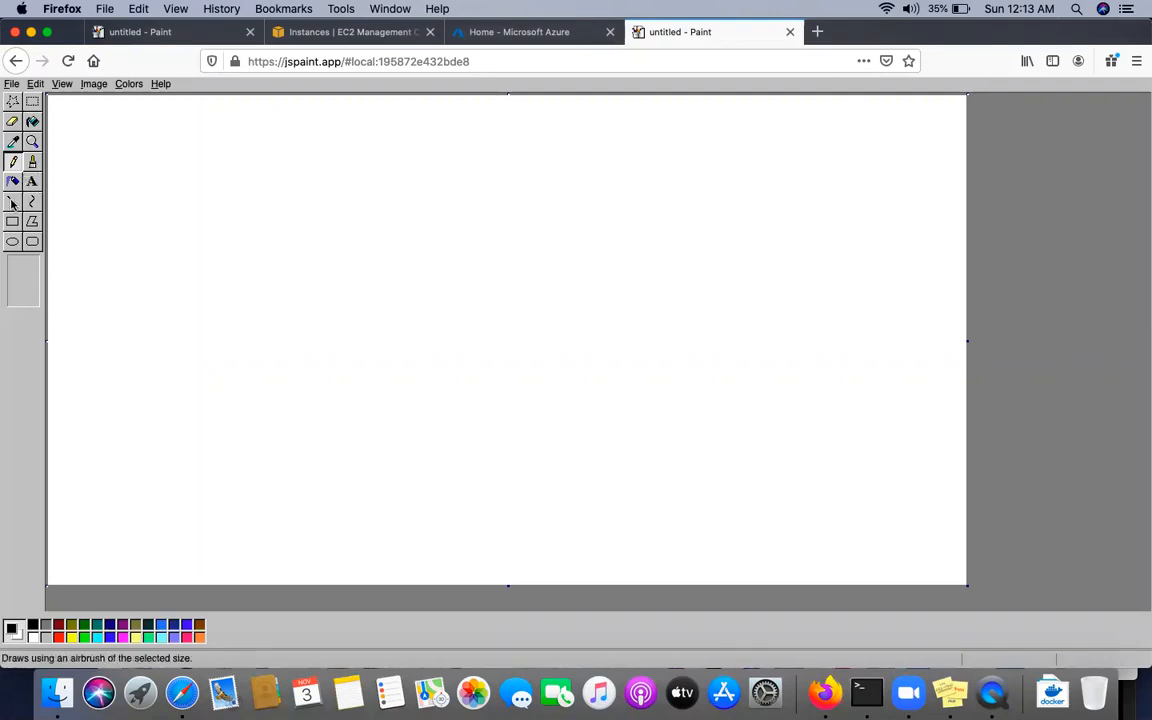
Write the heading 'NSG Network Security Group' at the canvas top-left with the Text tool
left_click(14, 225)
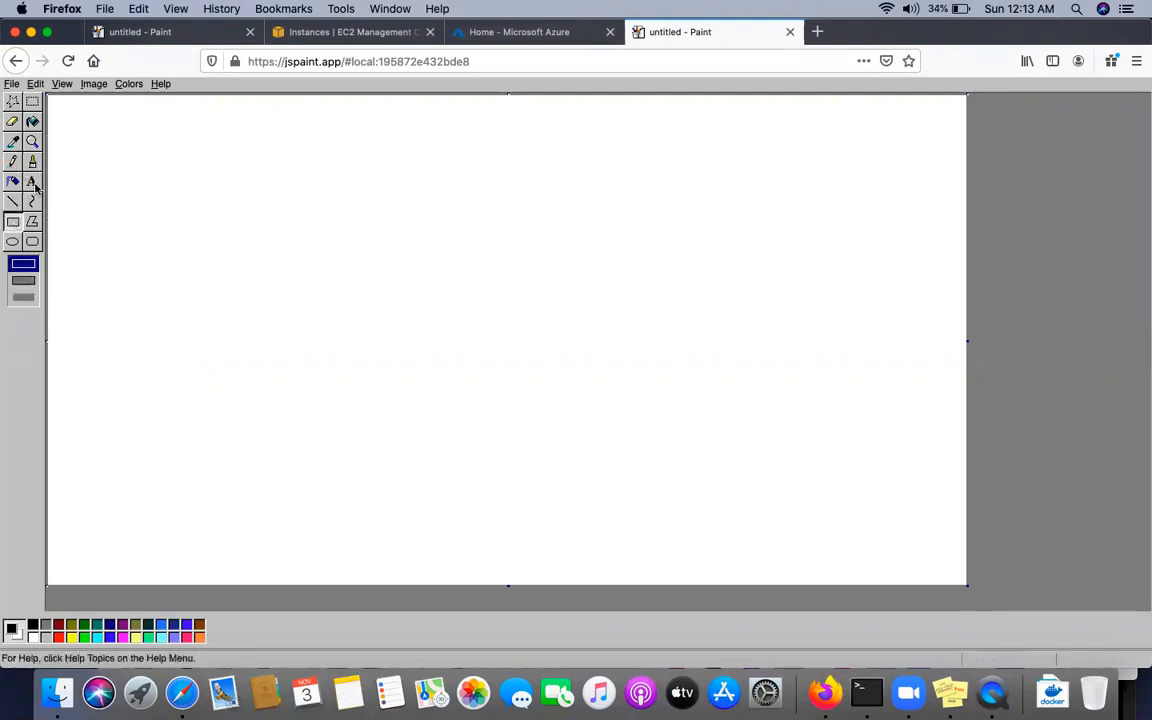
left_click(32, 179)
left_click_drag(56, 101, 160, 141)
type("NSG-")
type("NSG Ne")
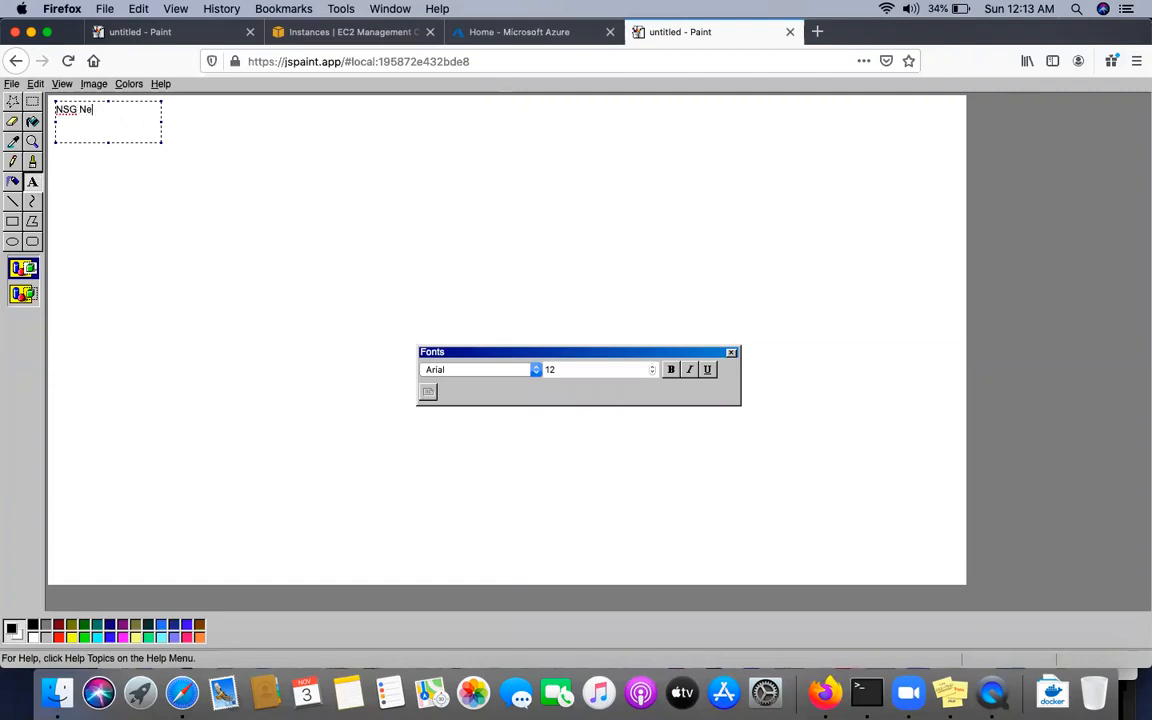
type("twork Security")
left_click_drag(160, 121, 262, 121)
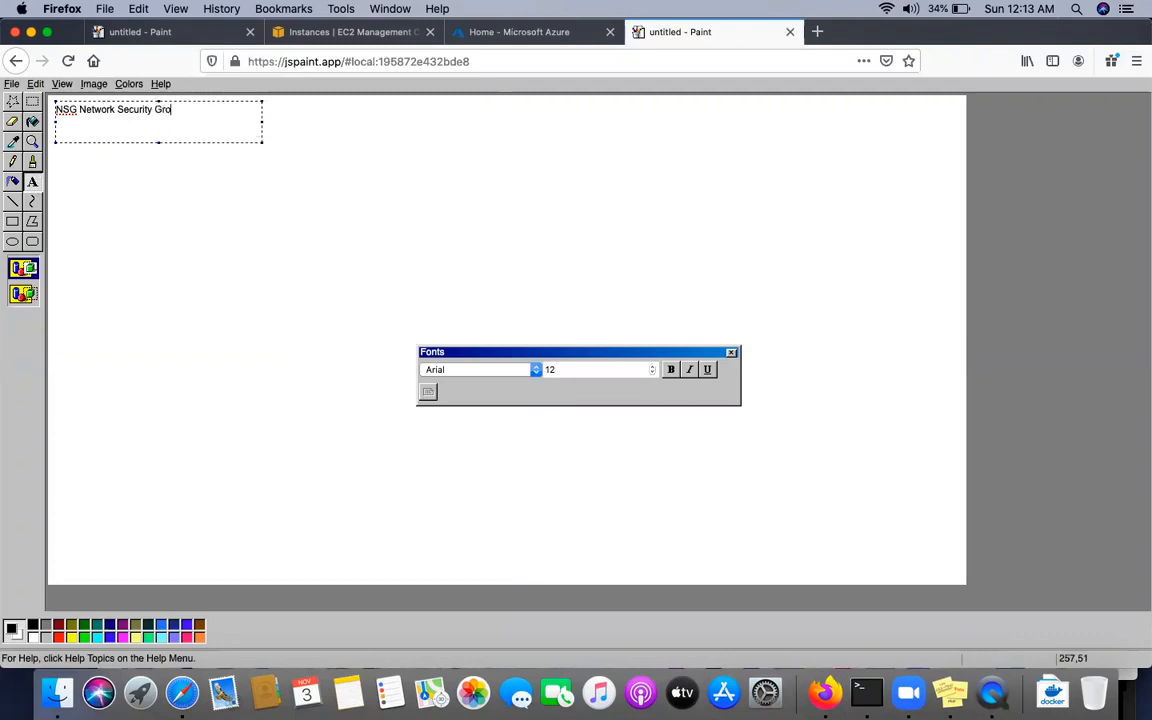
left_click(258, 141)
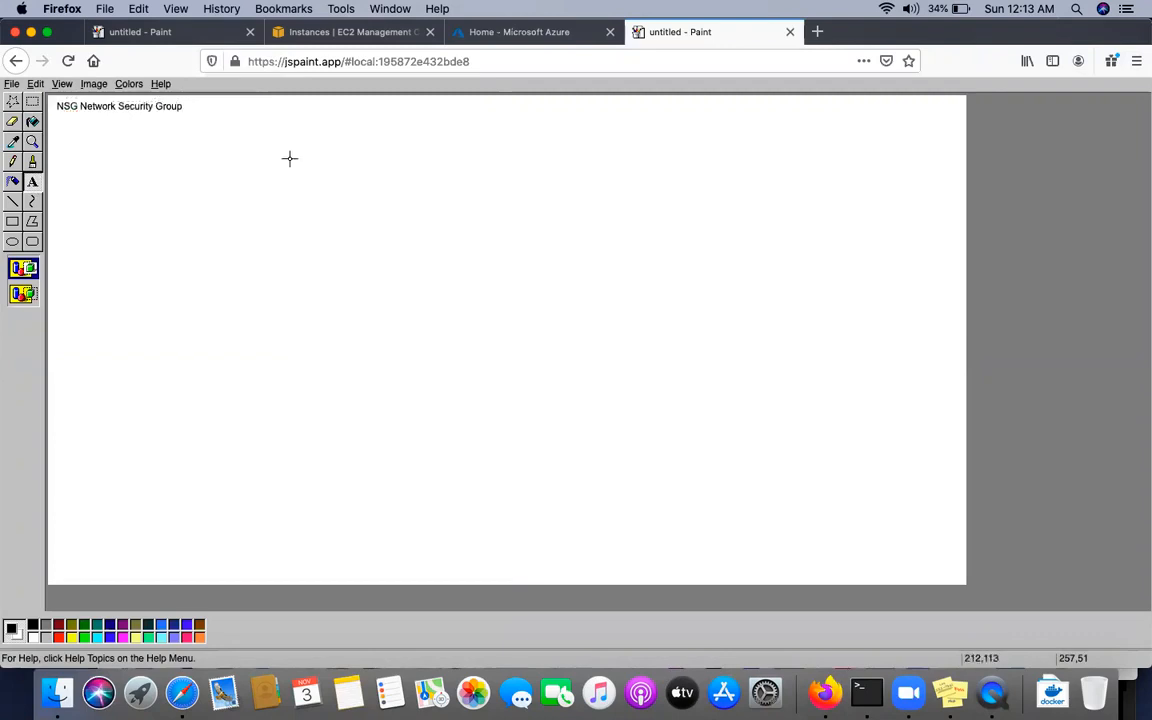
Draw the virtual network rectangle below the title; a trial 'Vnet-10.0.0.0/16' label is undone
left_click(14, 224)
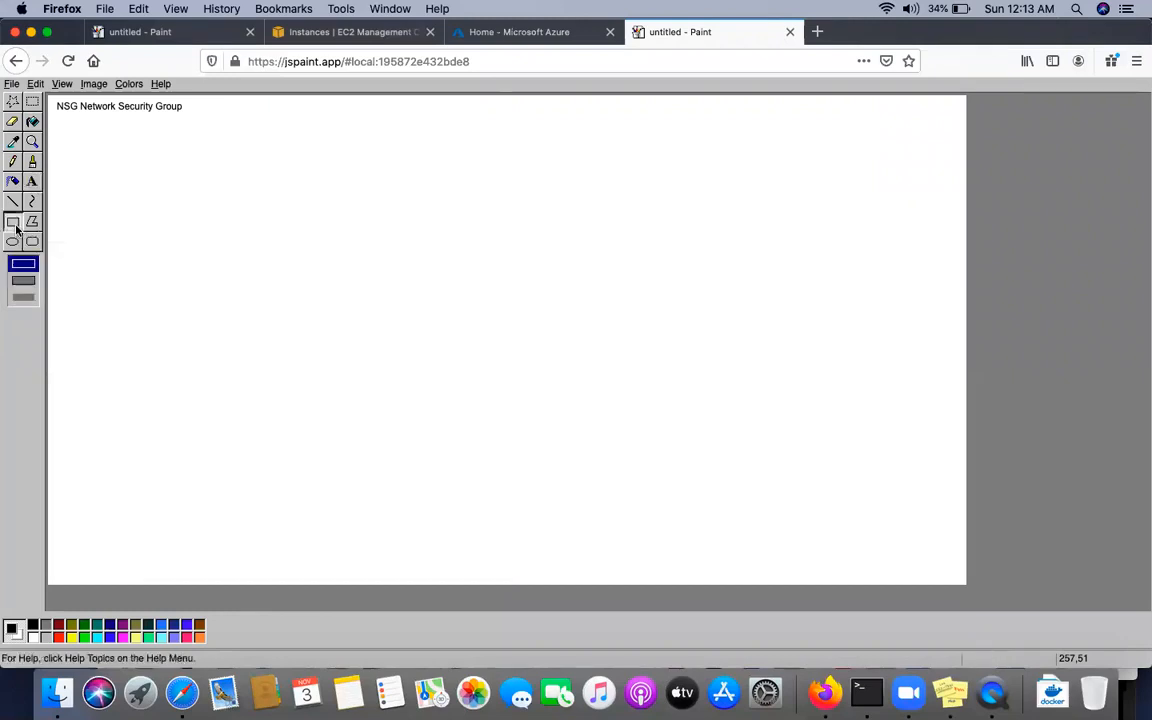
left_click_drag(400, 189, 485, 220)
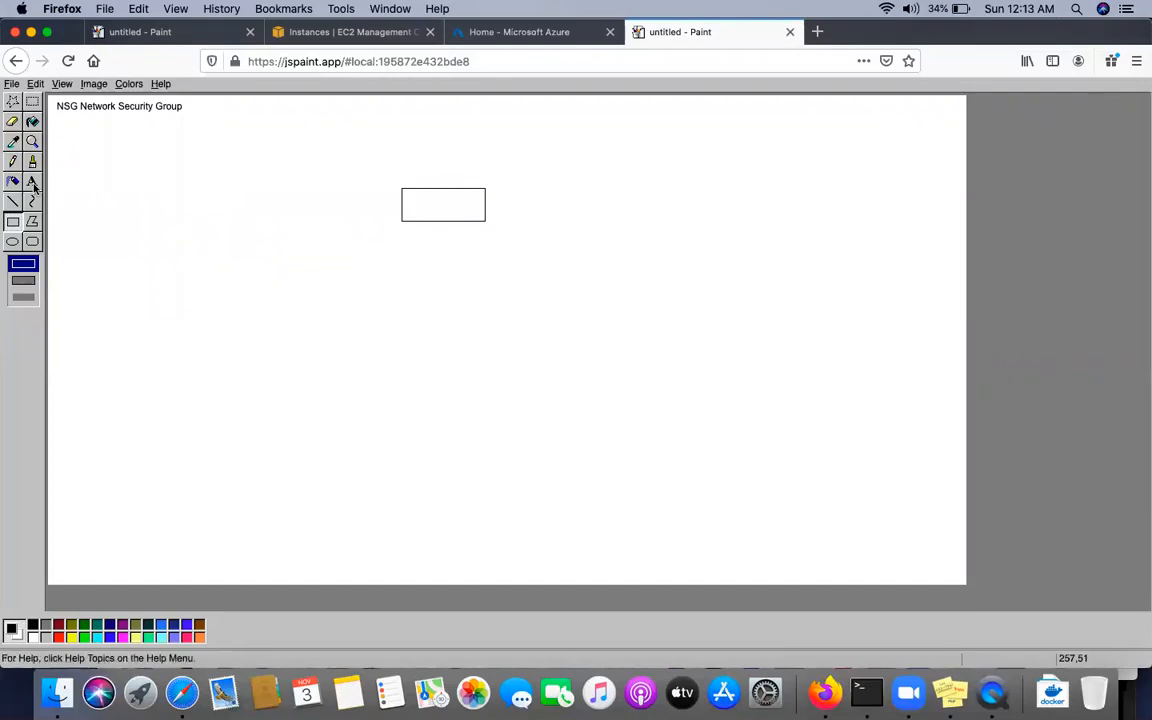
left_click(33, 184)
left_click_drag(407, 192, 473, 214)
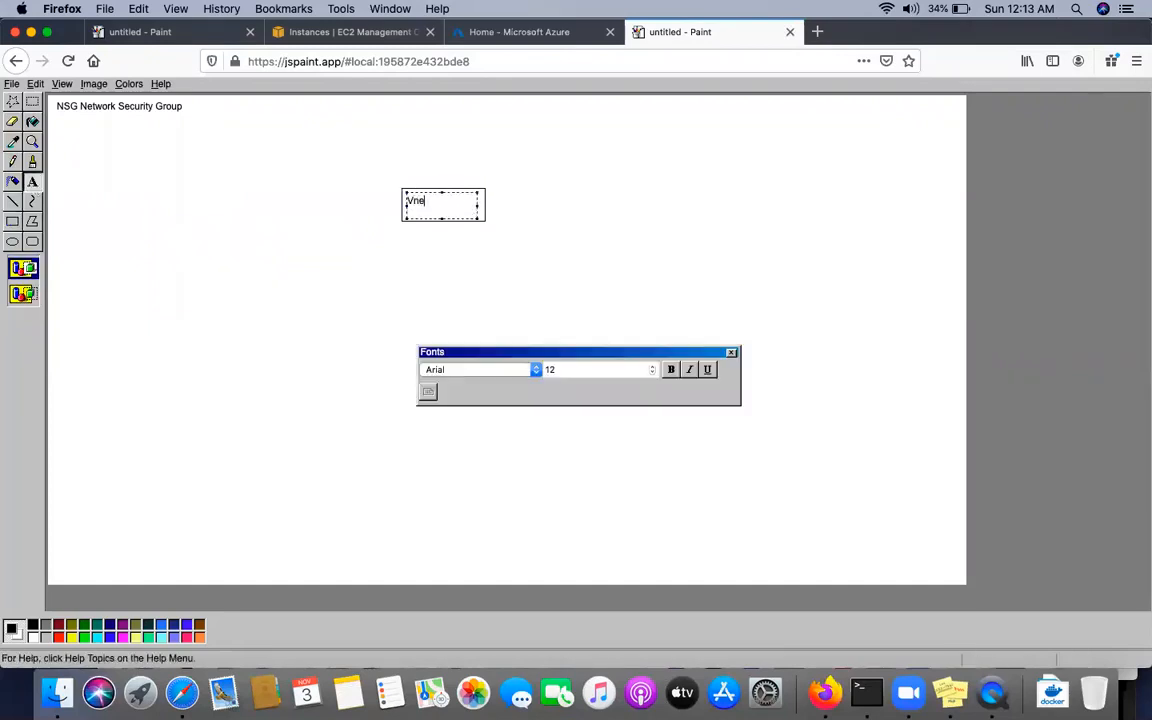
type("Vnet-10.0.0.0/16")
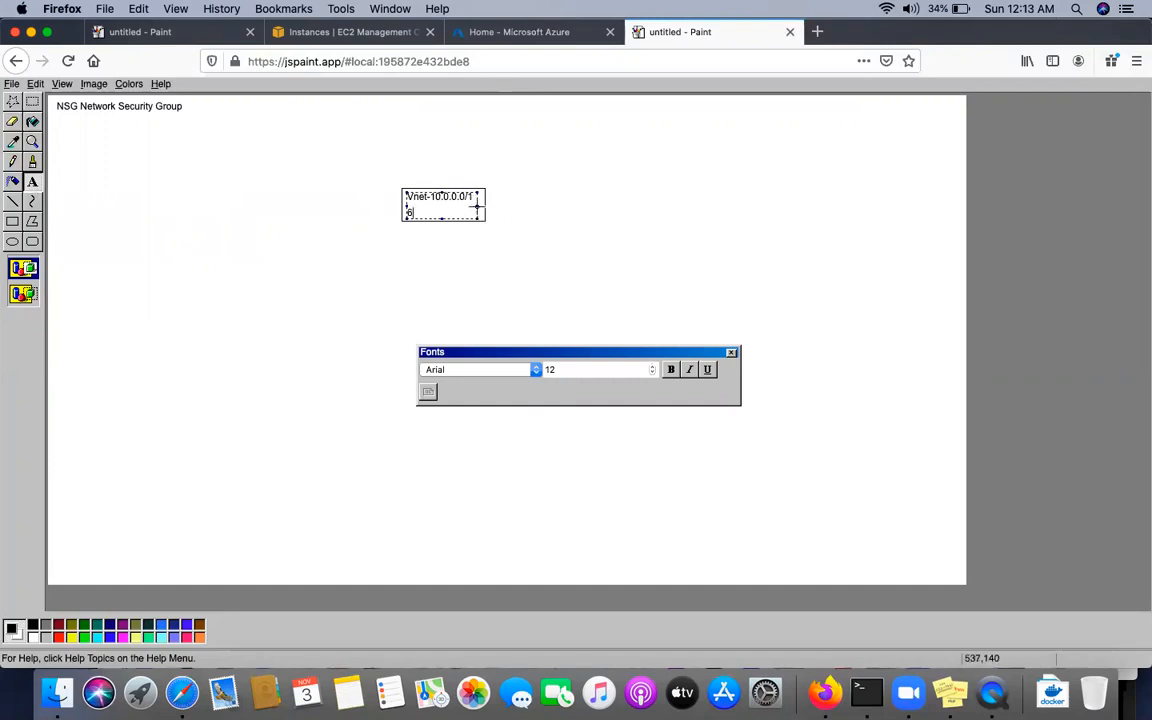
left_click(478, 205)
left_click(487, 204)
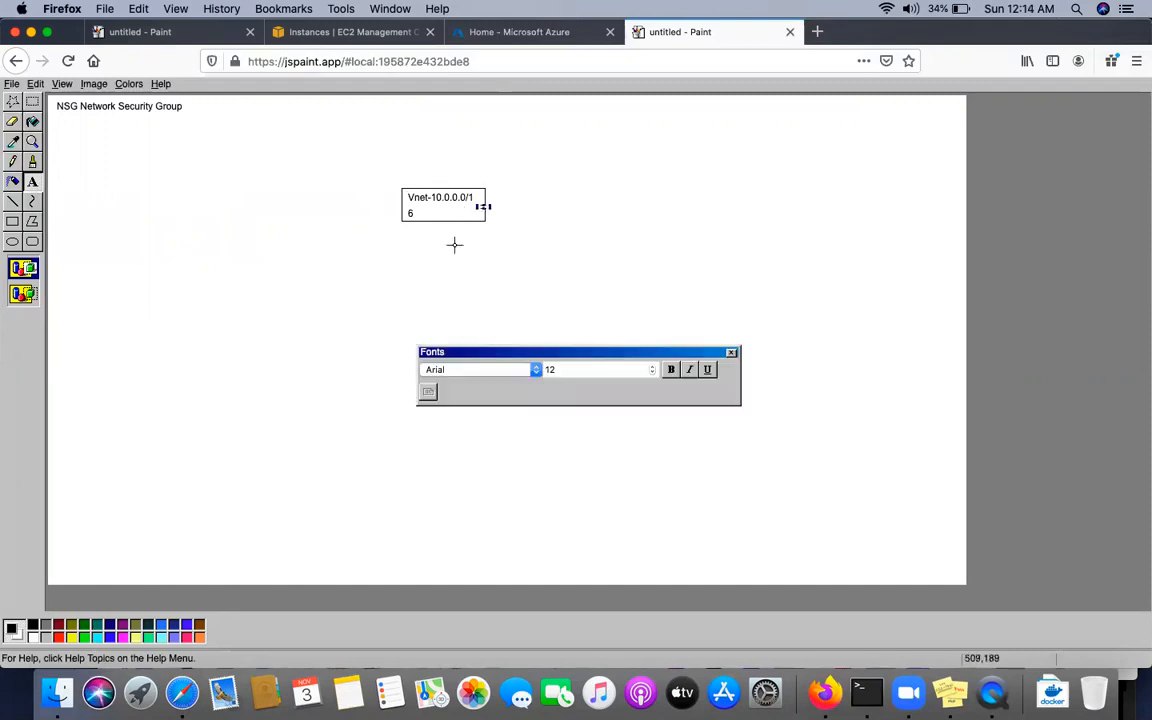
left_click(435, 240)
key("ctrl+z")
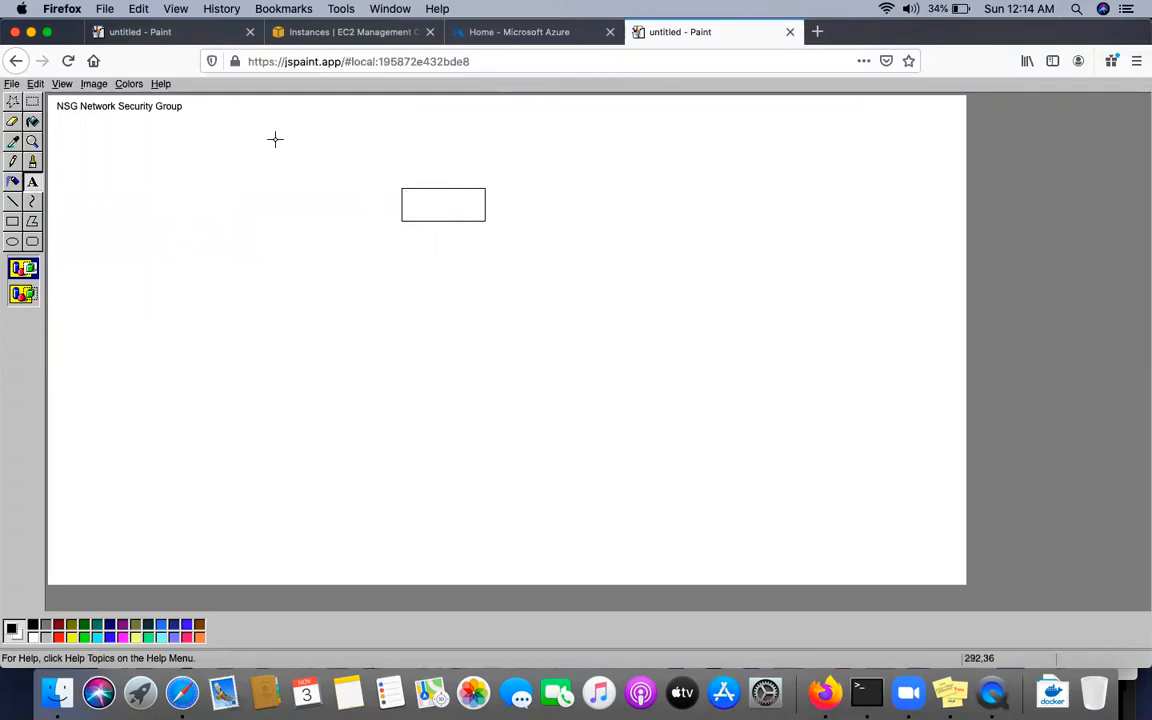
Label the inside of the rectangle '10.0.0.0/16'
left_click(32, 183)
left_click_drag(403, 190, 485, 220)
type("10.0.0.0/16")
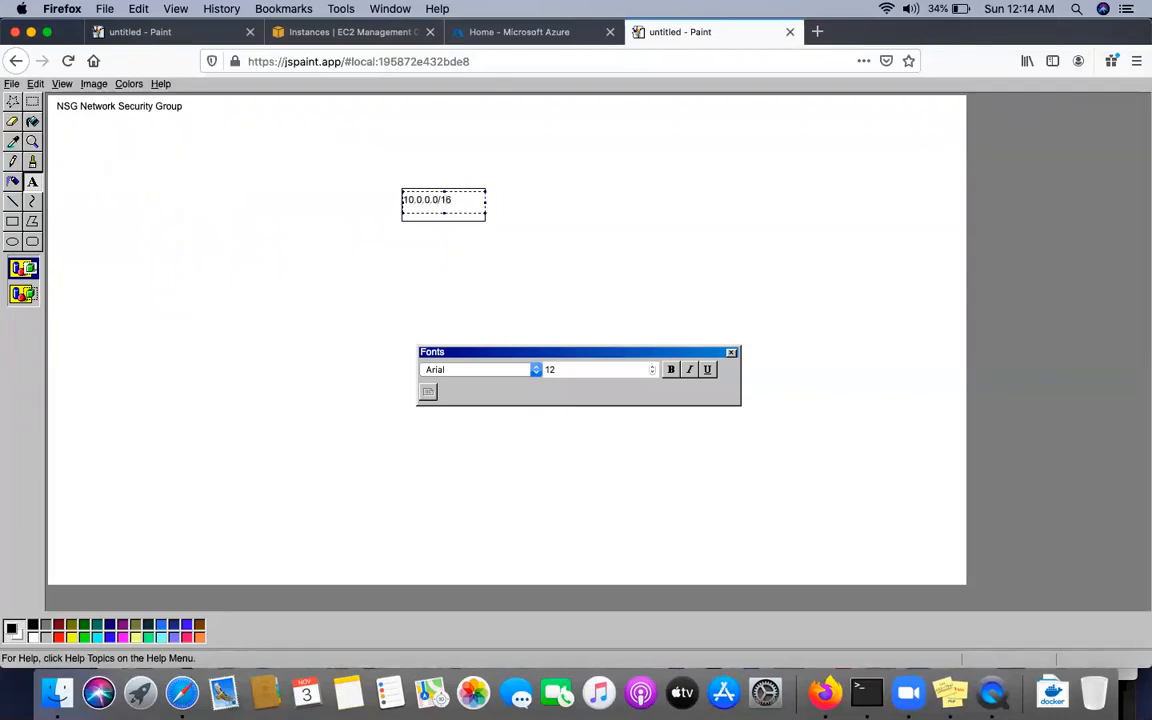
left_click(450, 252)
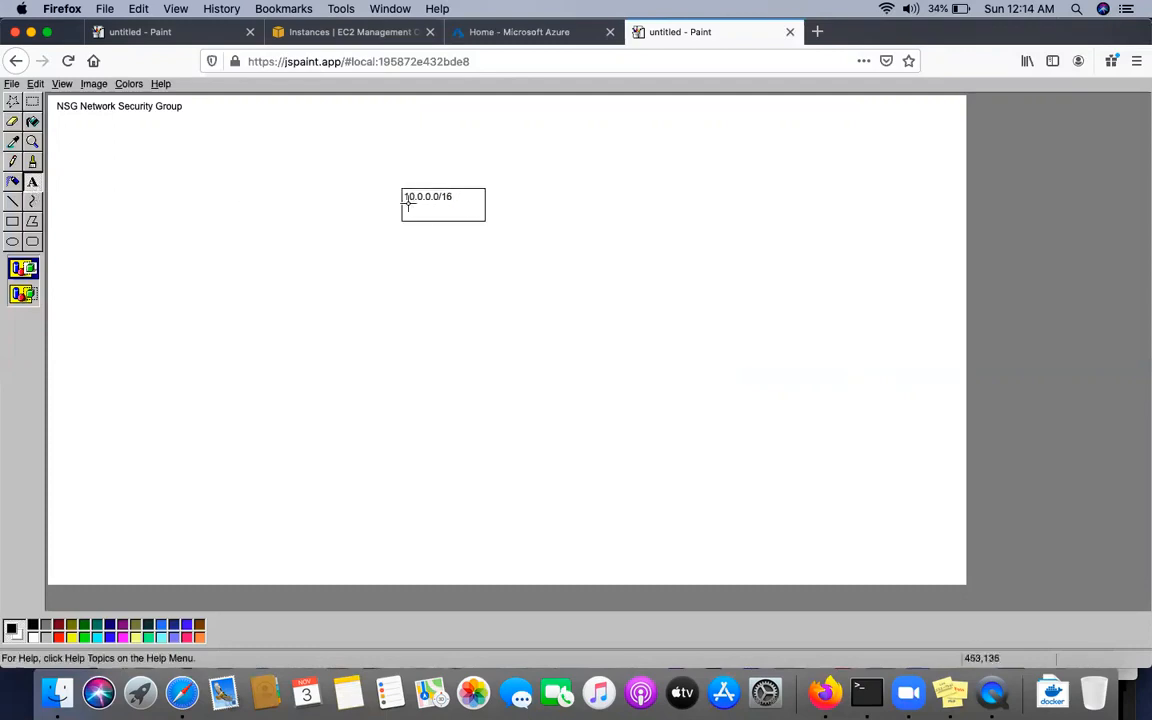
Add the caption 'Vnet' above the rectangle
left_click_drag(402, 170, 474, 188)
type("M")
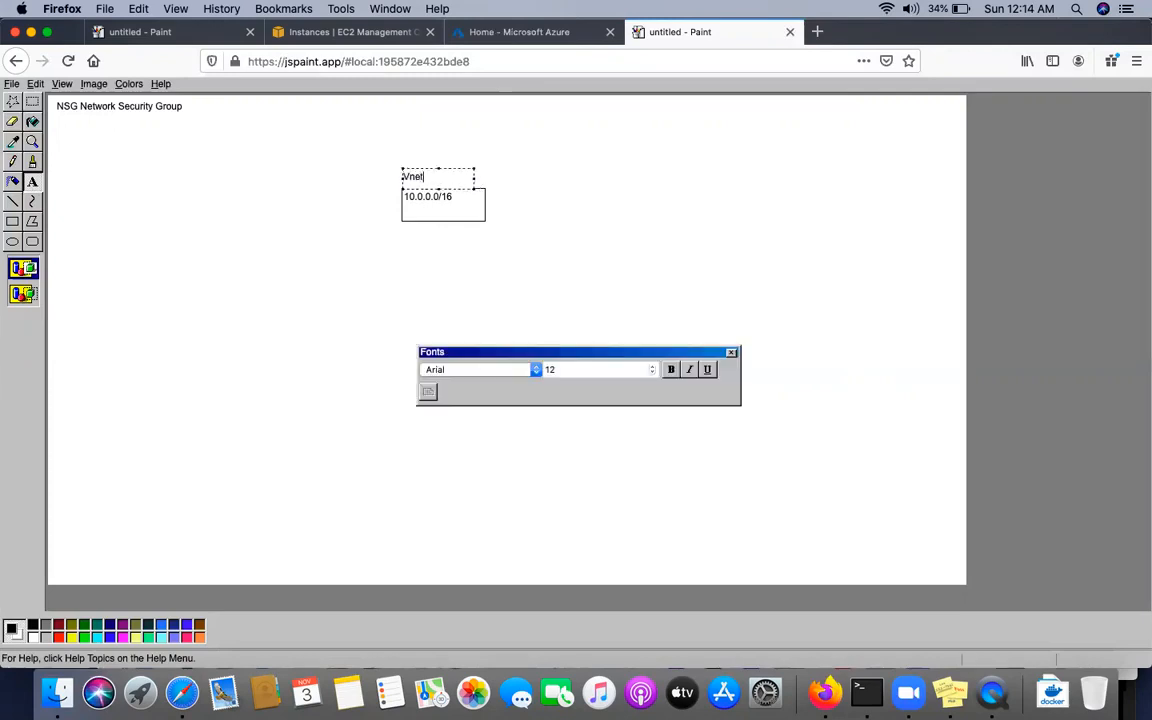
left_click(527, 229)
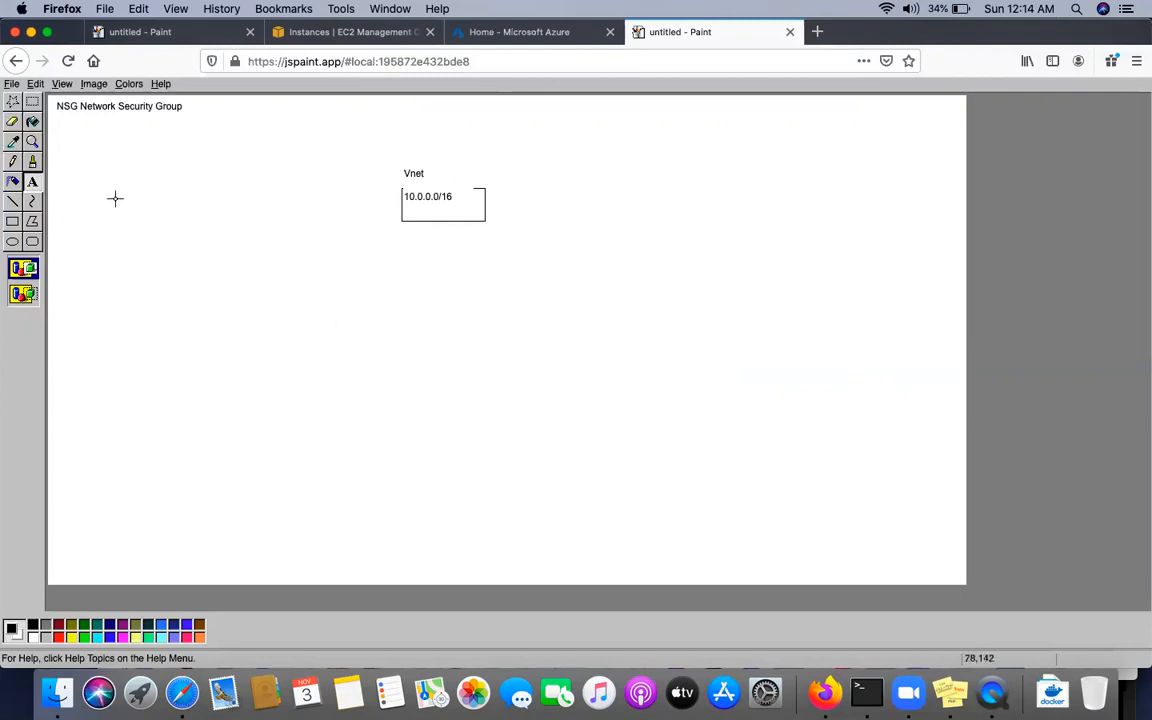
left_click(12, 223)
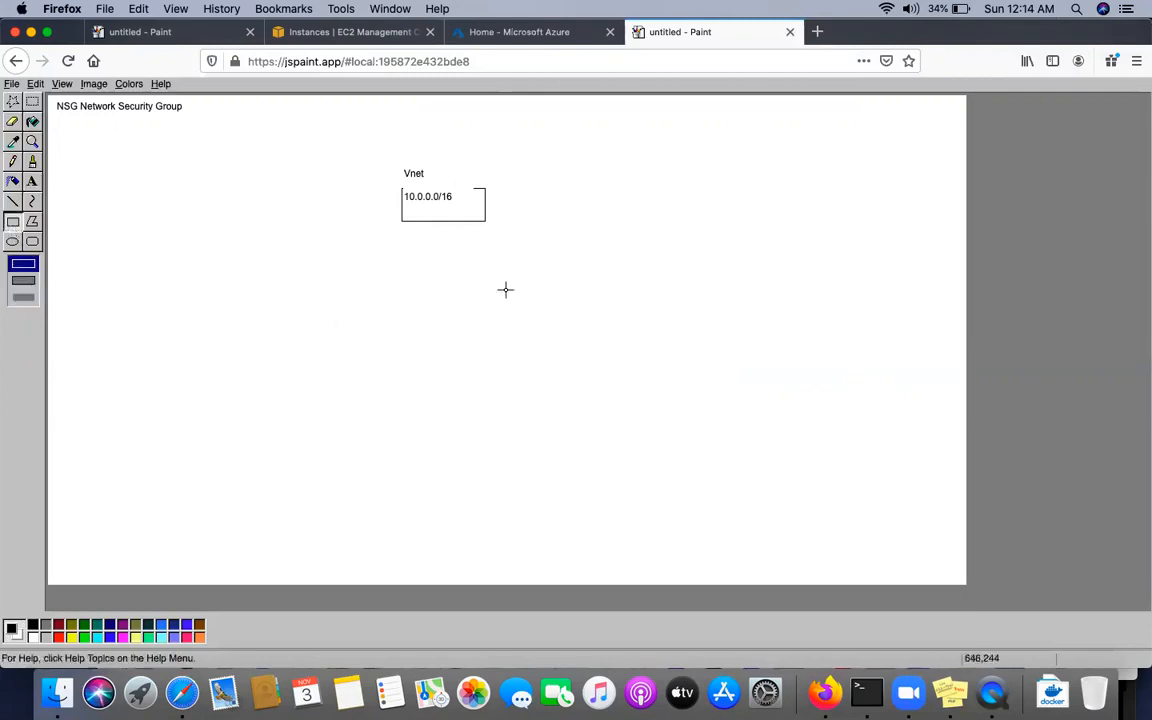
Draw a tall subnet box and a small machine box below Vnet, with a leg and connecting lines
left_click_drag(430, 264, 460, 334)
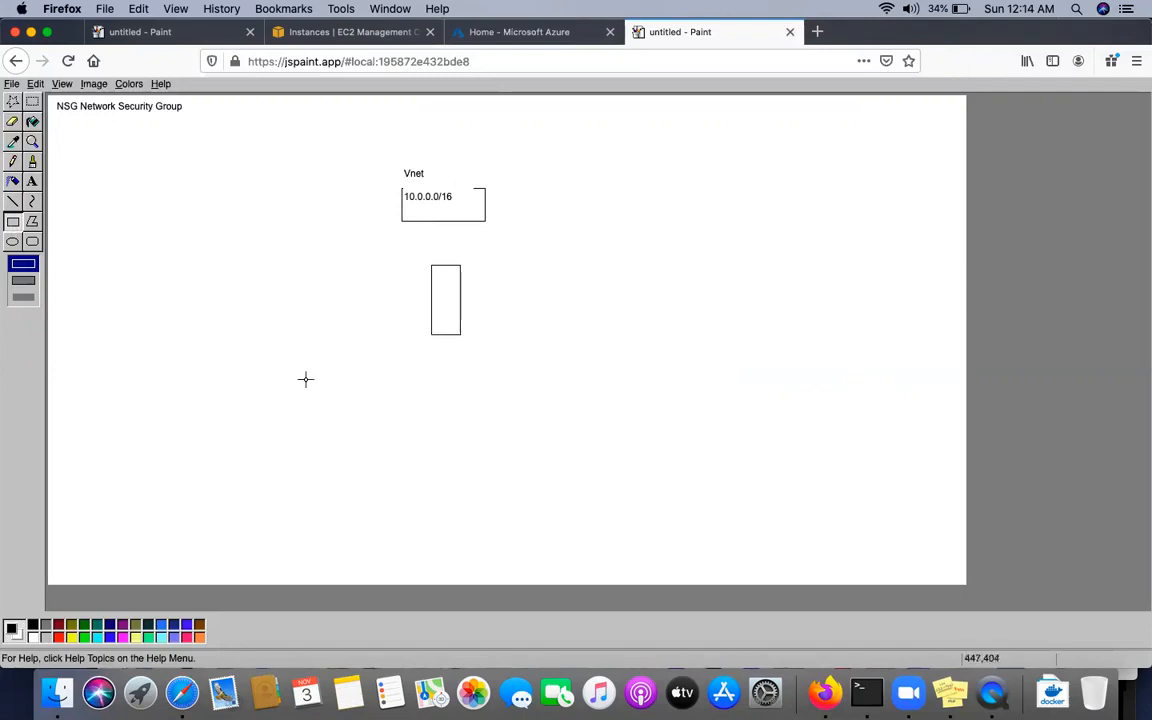
left_click_drag(455, 398, 497, 427)
left_click(13, 203)
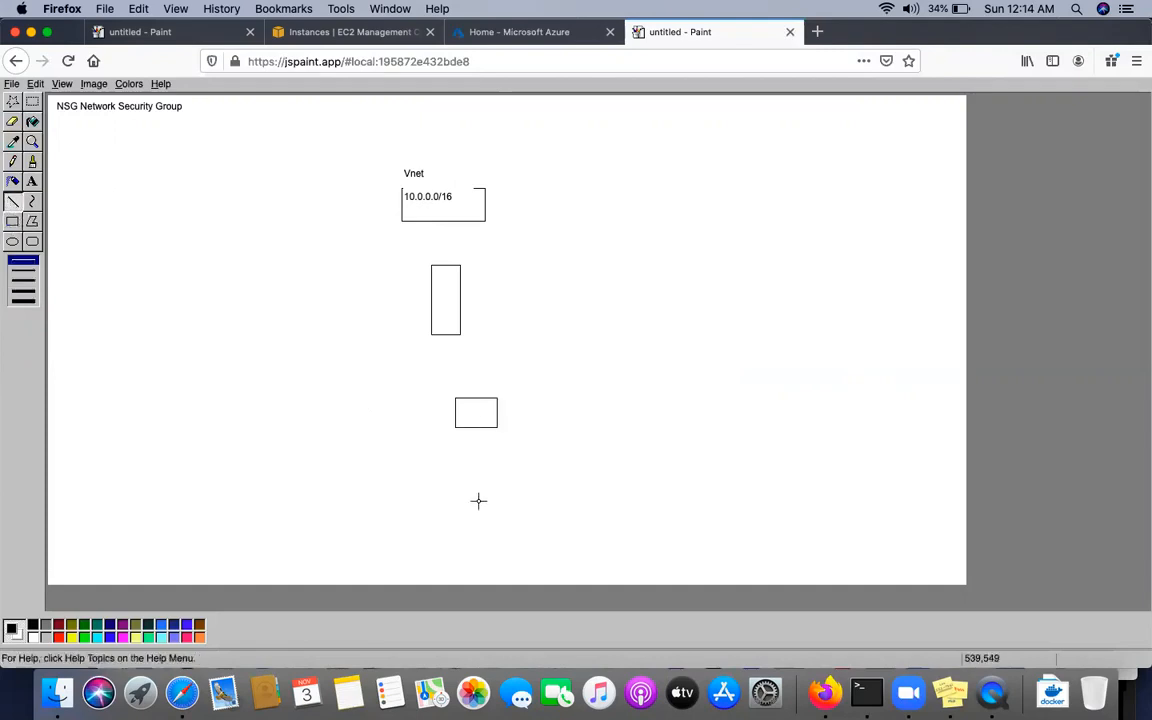
mouse_move(462, 447)
left_mouse_down()
mouse_move(474, 429)
mouse_move(481, 440)
mouse_move(473, 432)
left_mouse_up()
left_click(14, 205)
left_click_drag(465, 393, 453, 344)
left_click_drag(445, 265, 443, 221)
Label the subnet box '10.0.0.0/24' and the small box '10.0.0.12'
left_click(32, 184)
left_click_drag(469, 258, 545, 282)
type("10.0.0.0/24")
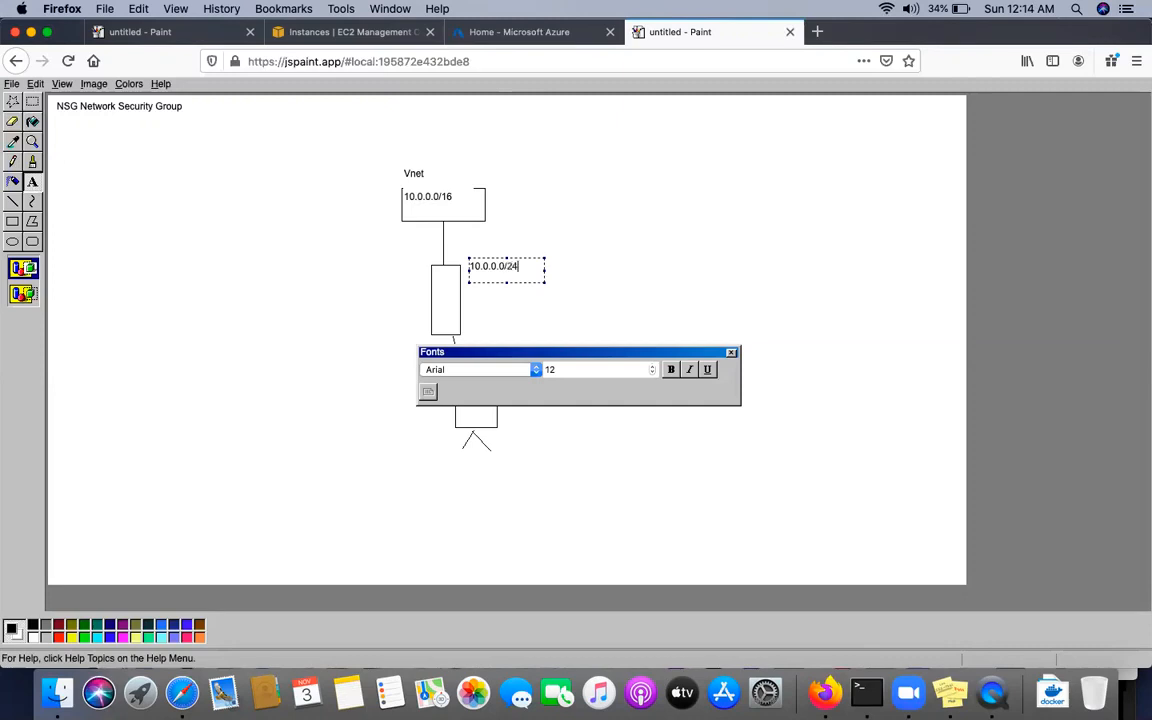
left_click(540, 414)
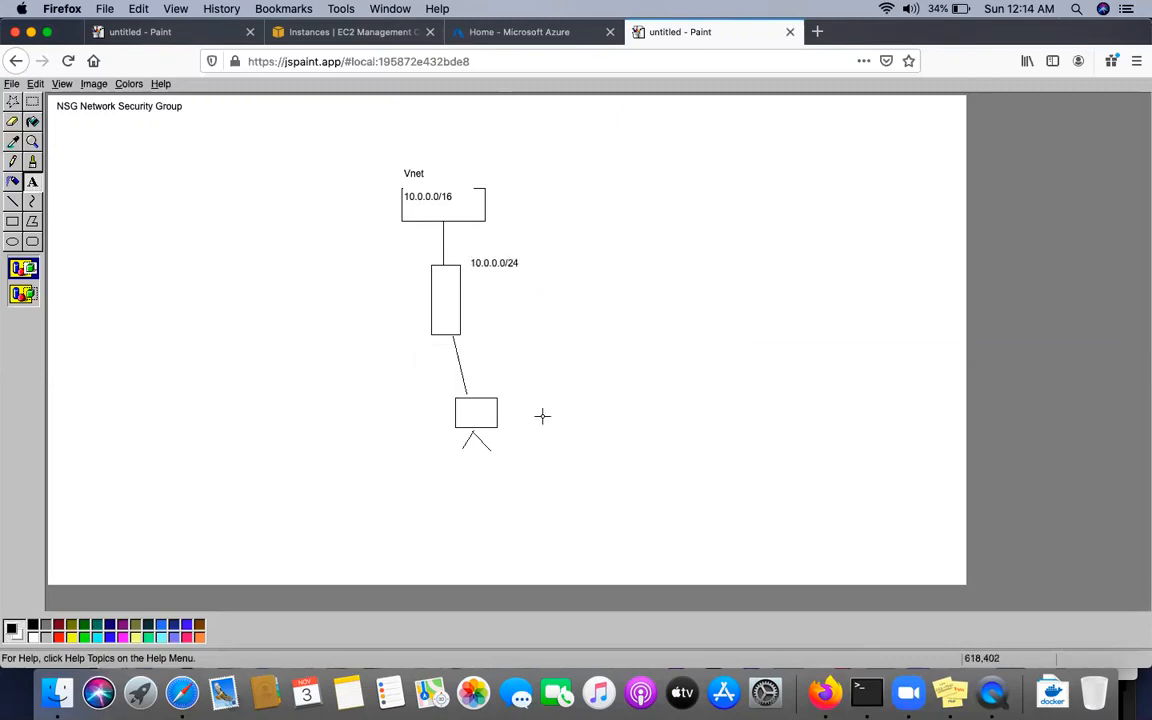
left_click_drag(505, 404, 562, 423)
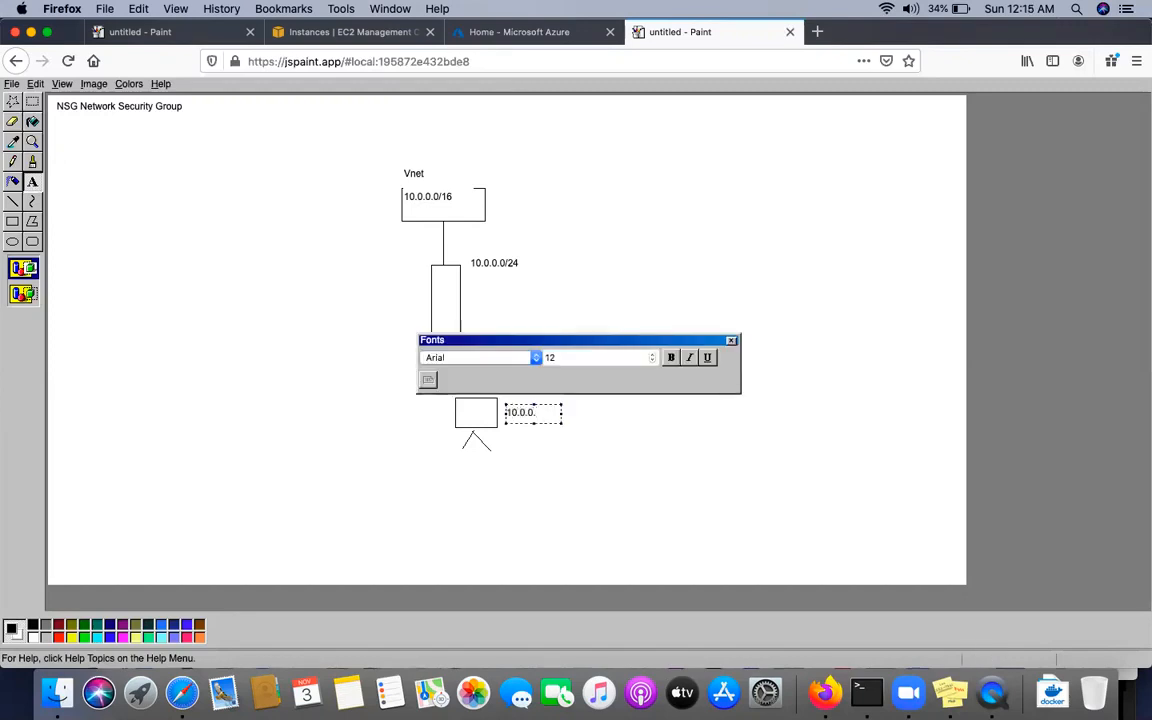
left_click(581, 465)
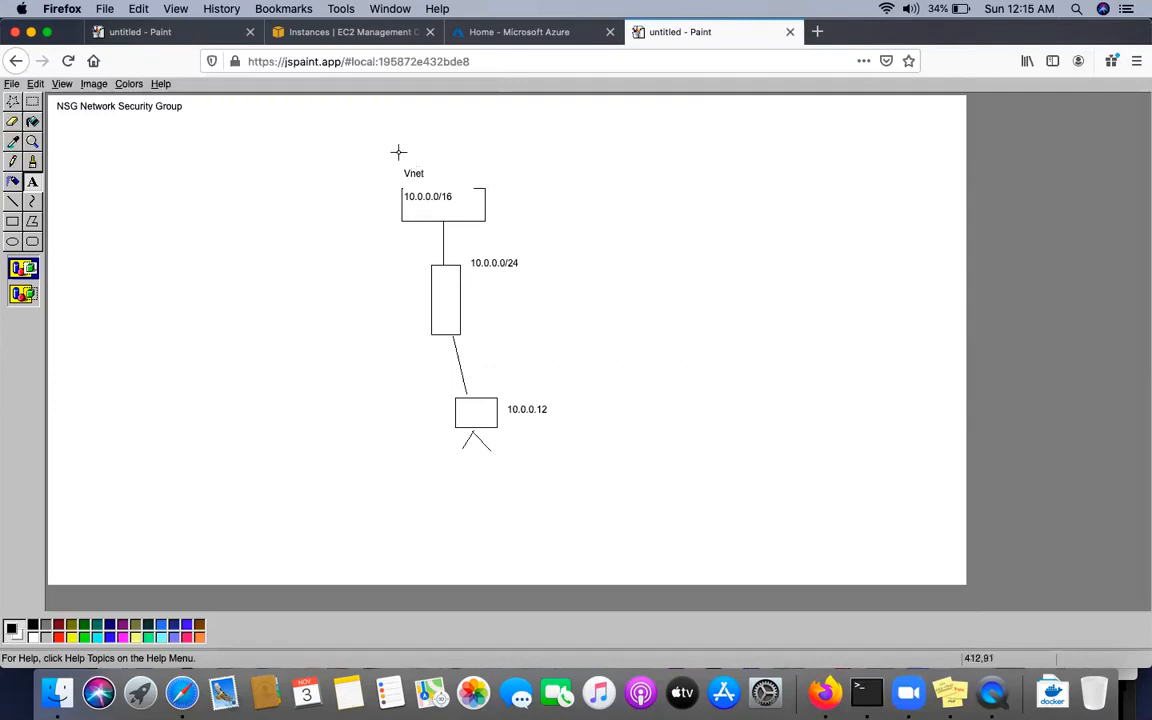
Draw a small circle right of Vnet with an X line through it
left_click(12, 242)
left_click_drag(516, 156, 553, 185)
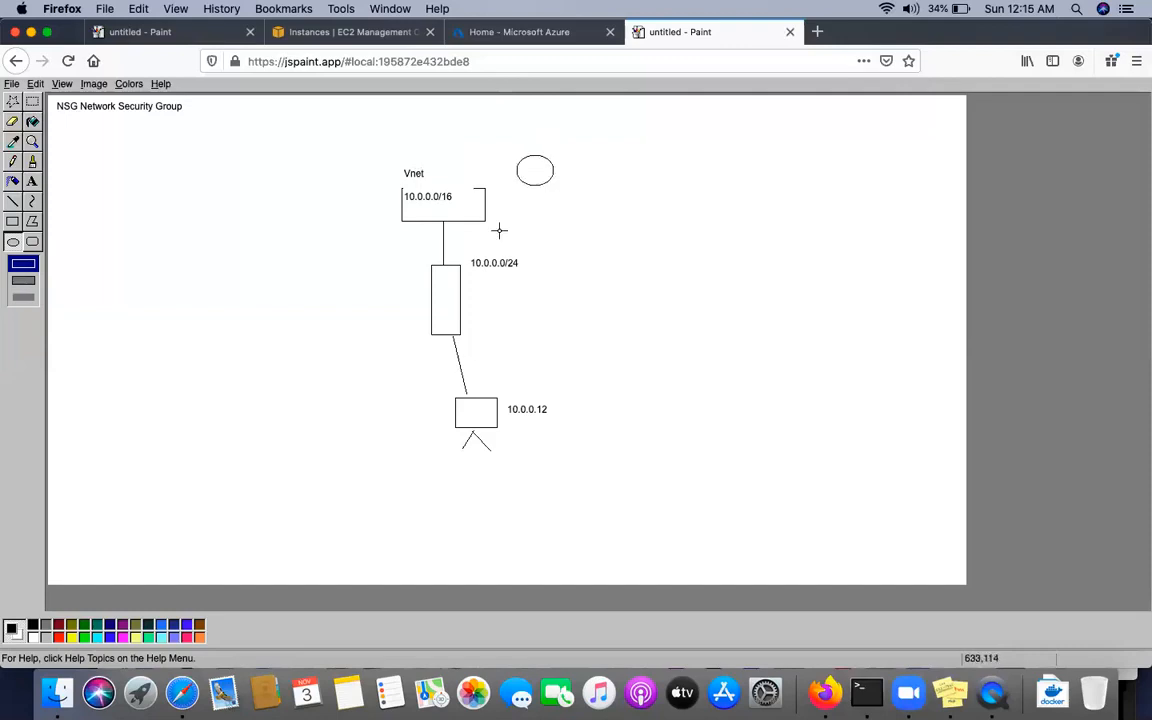
left_click(12, 202)
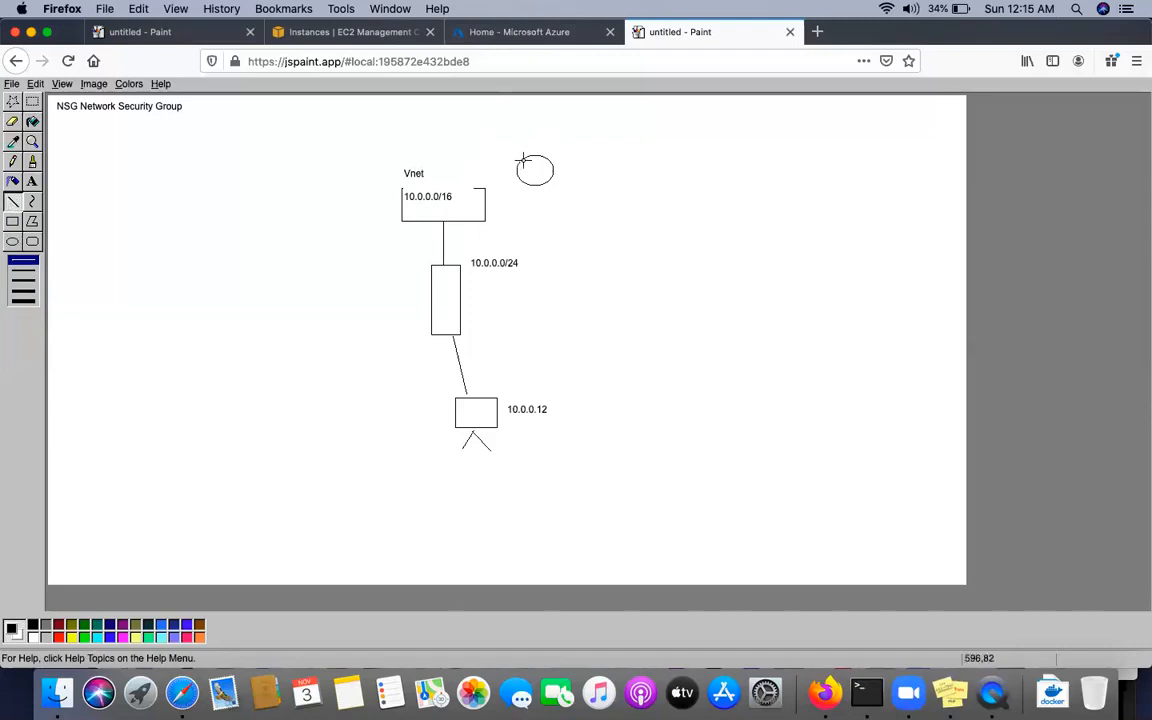
mouse_move(522, 158)
left_mouse_down()
mouse_move(546, 180)
mouse_move(541, 160)
mouse_move(392, 162)
mouse_move(430, 172)
left_mouse_up()
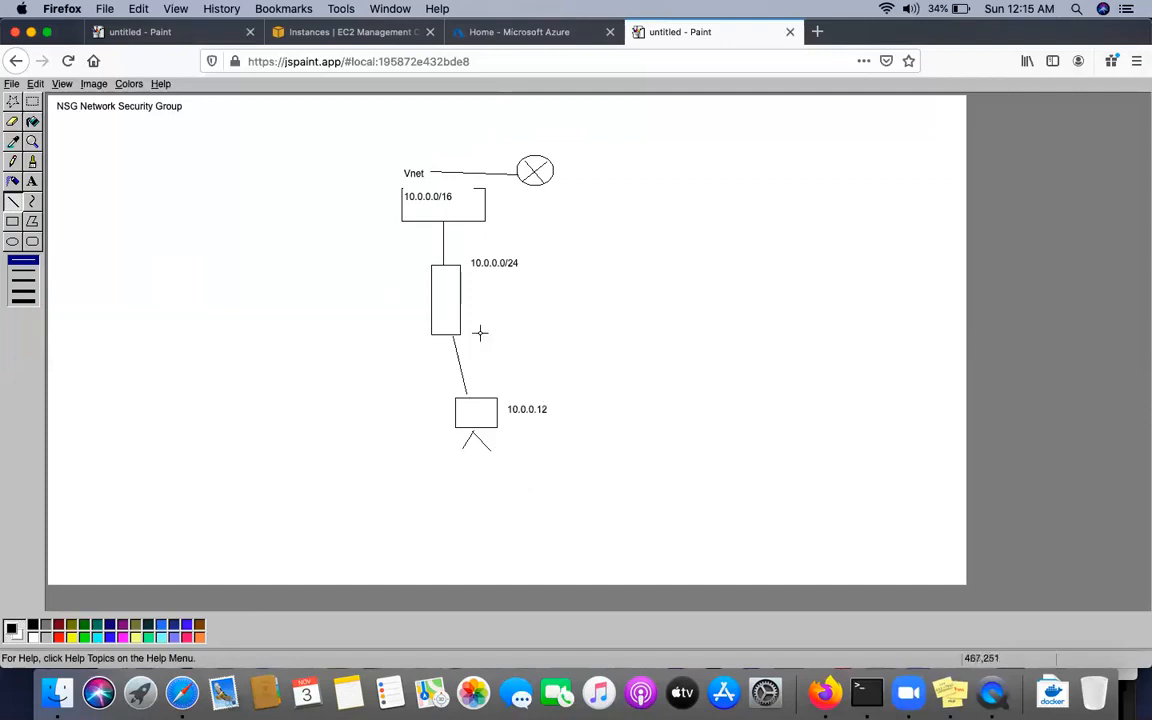
Label the crossed circle '102.12.34.12' above it
left_click(32, 181)
left_click_drag(532, 122, 616, 147)
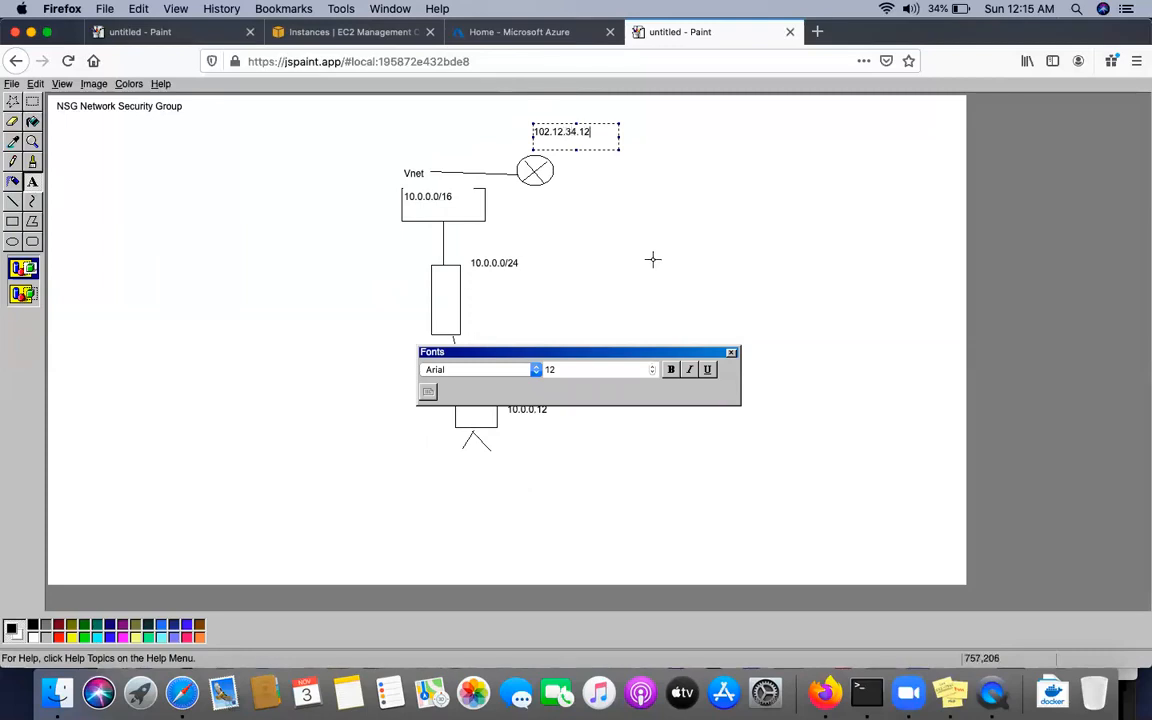
left_click(559, 124)
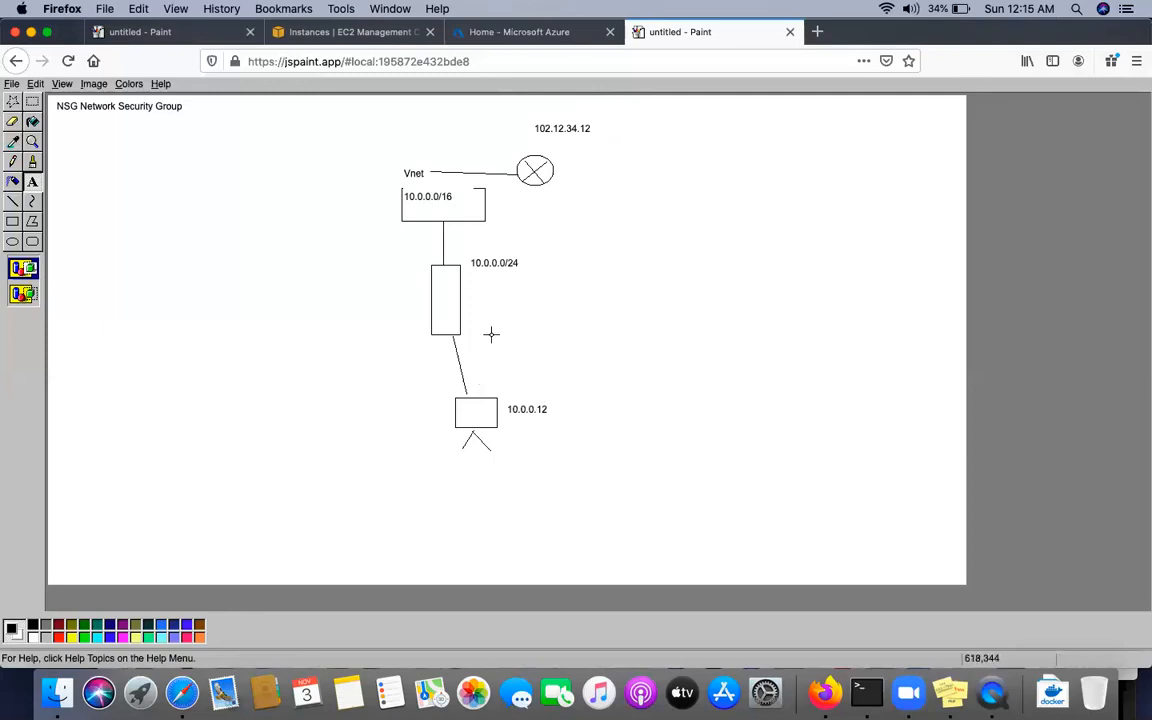
left_click(12, 201)
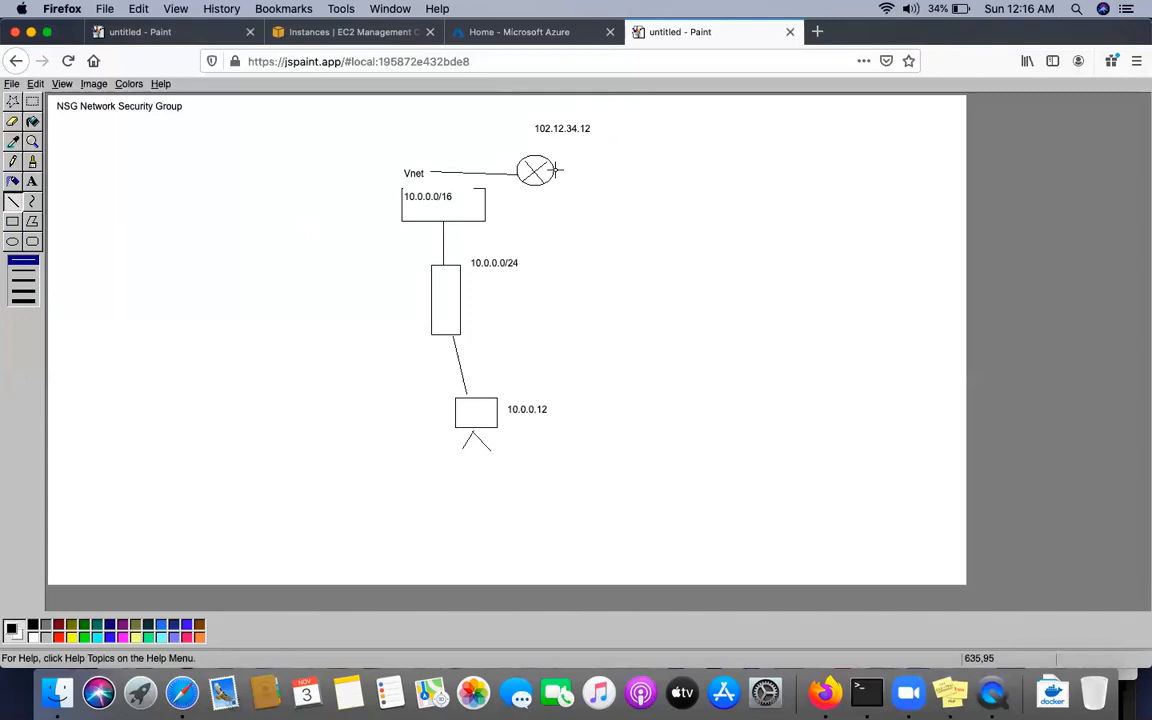
Draw a line from the crossed circle to a new ellipse labelled 'Internet'
left_click_drag(557, 171, 641, 200)
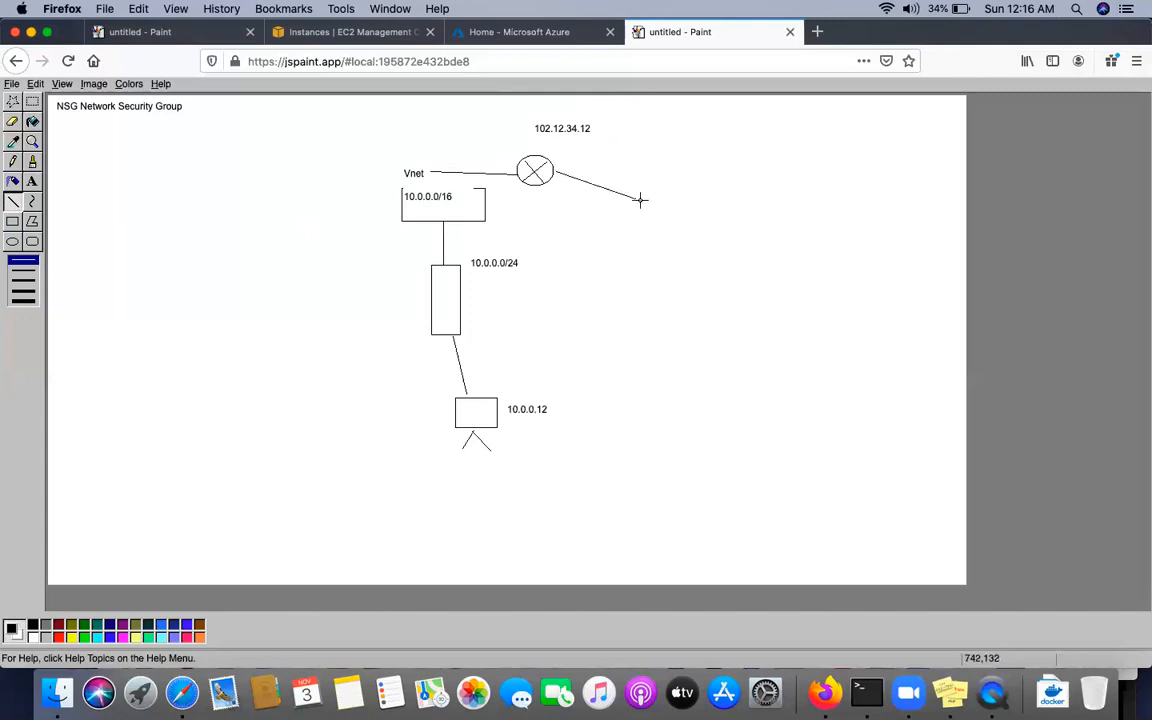
left_click(12, 241)
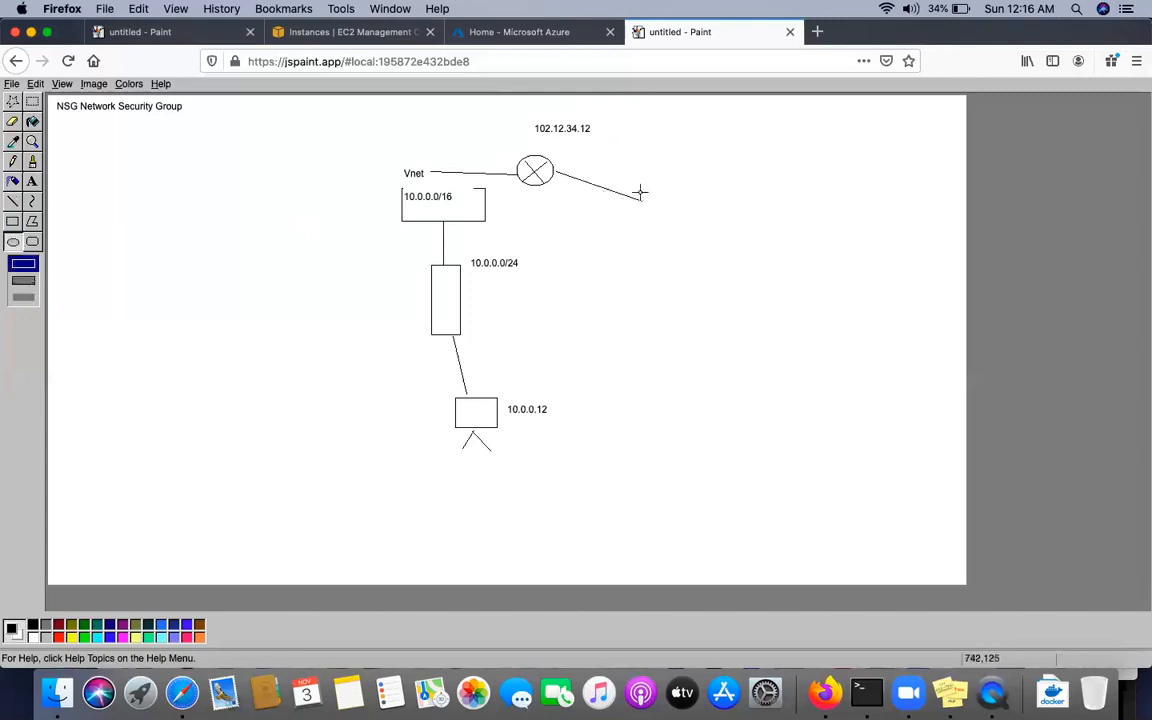
left_click_drag(639, 191, 731, 254)
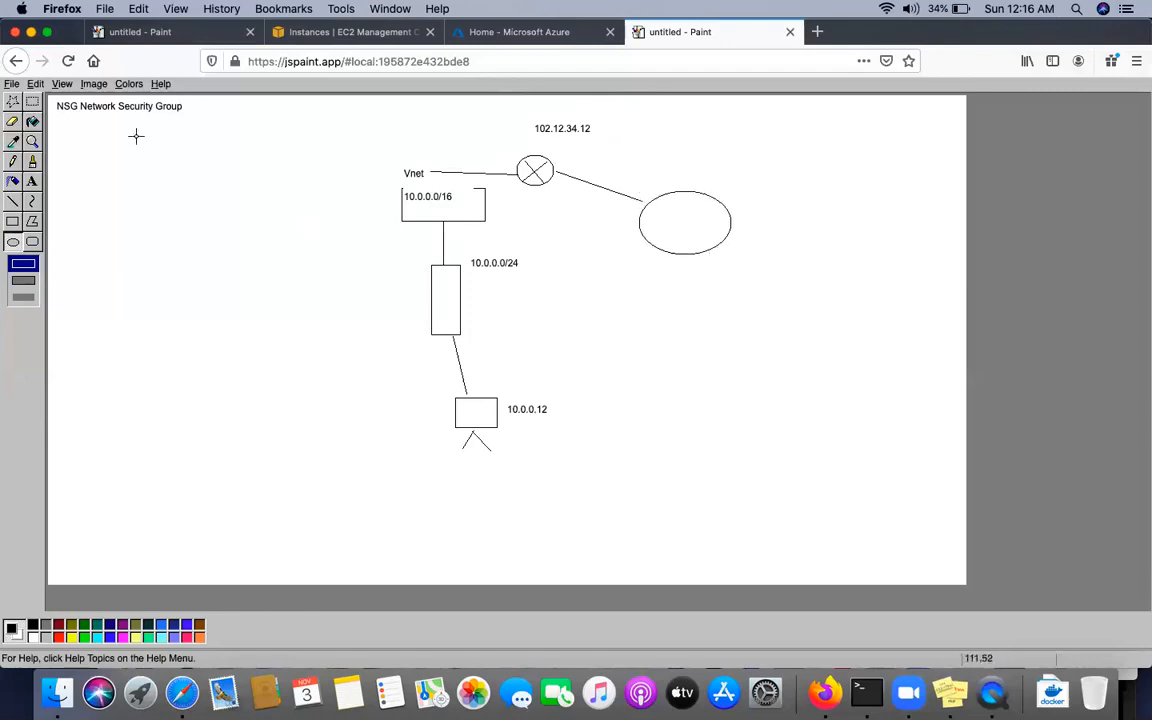
left_click(32, 182)
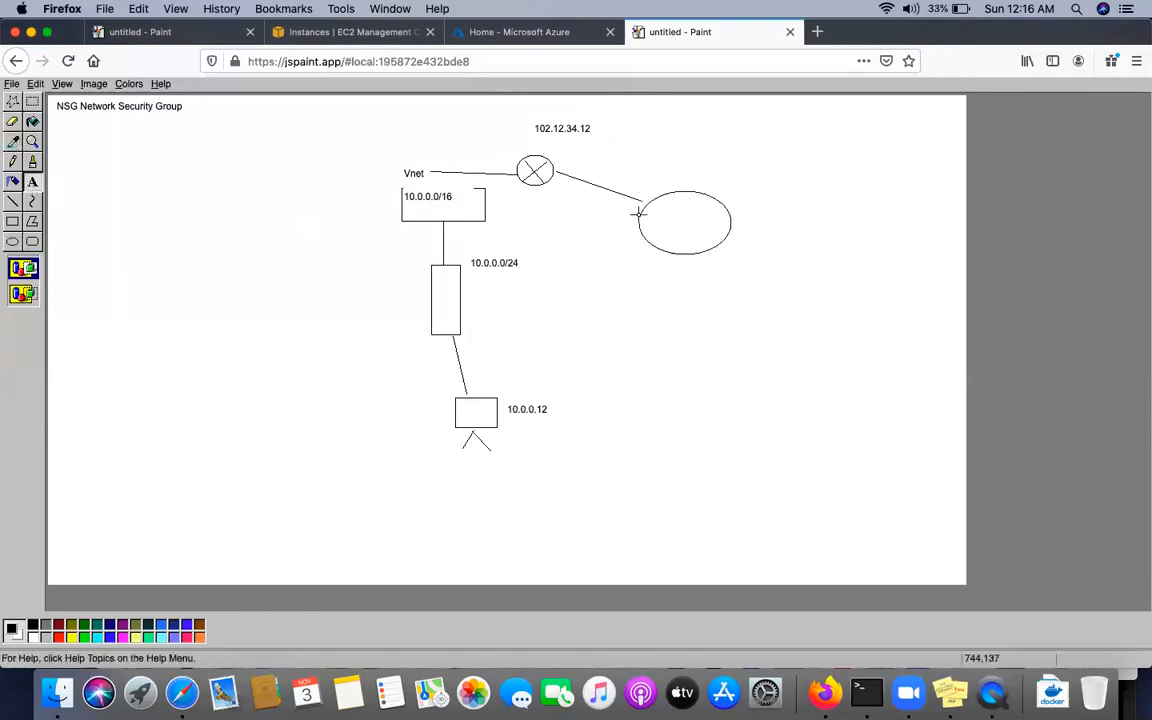
left_click_drag(664, 209, 706, 240)
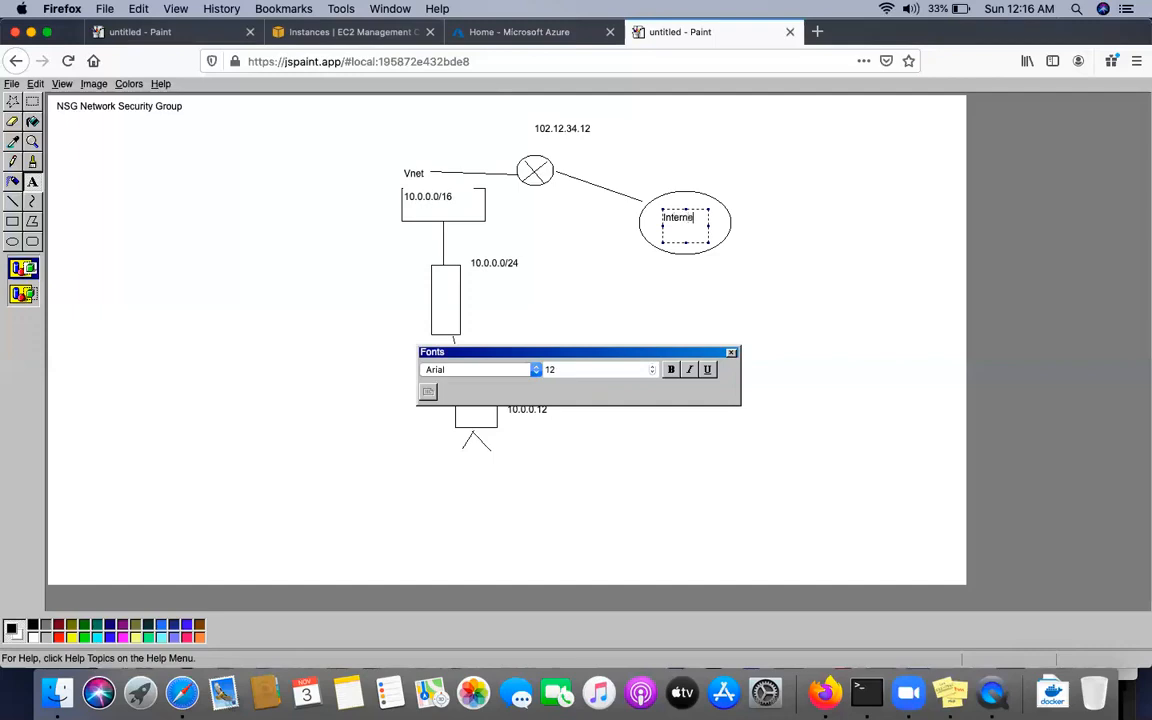
left_click(787, 283)
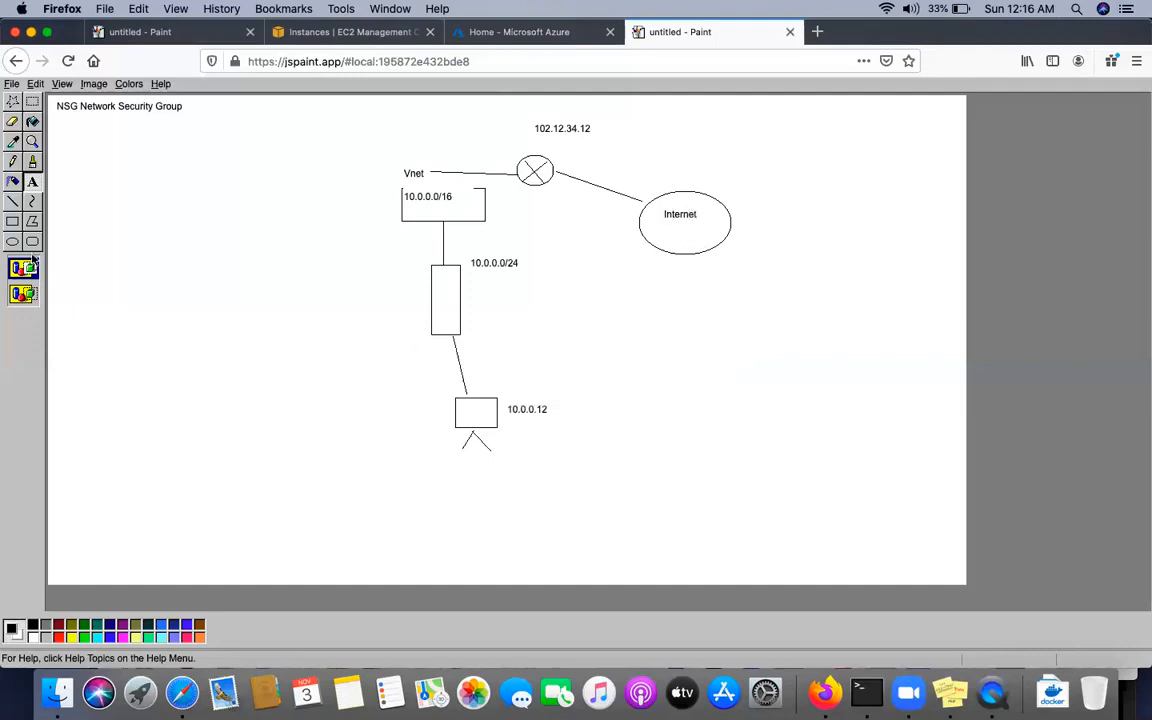
left_click(11, 223)
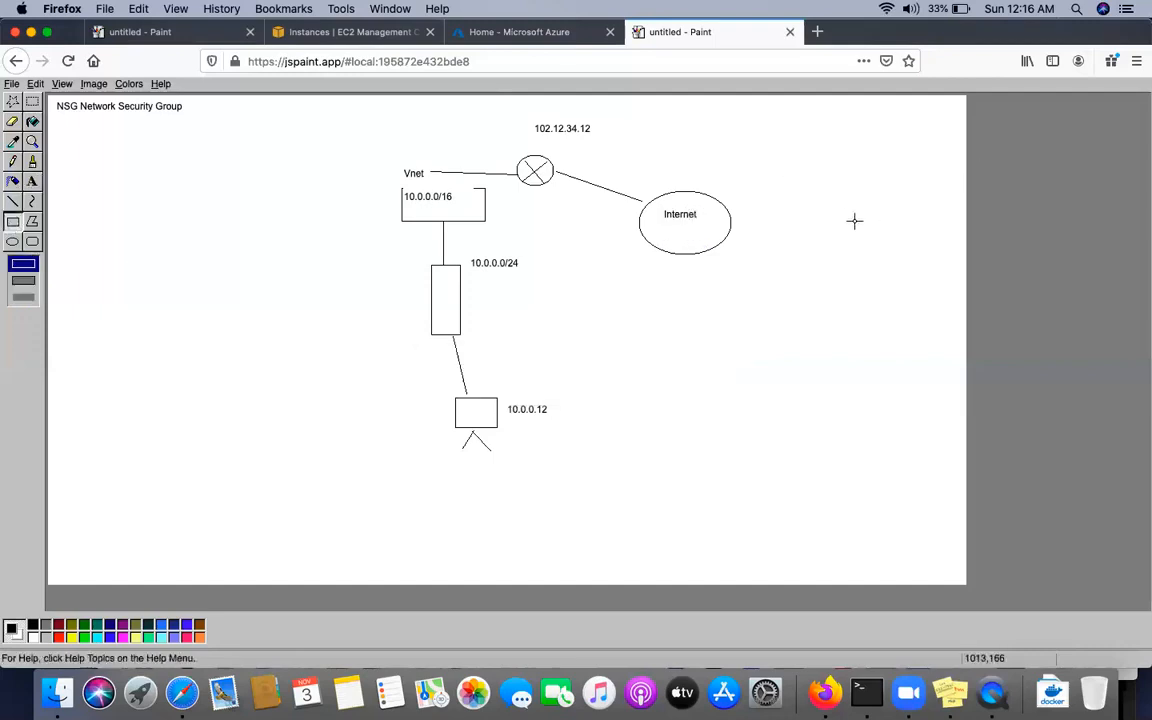
Draw a laptop icon with a stand, captioned 'This is my laptop', right of the Internet ellipse
left_click_drag(848, 217, 920, 258)
left_click(12, 203)
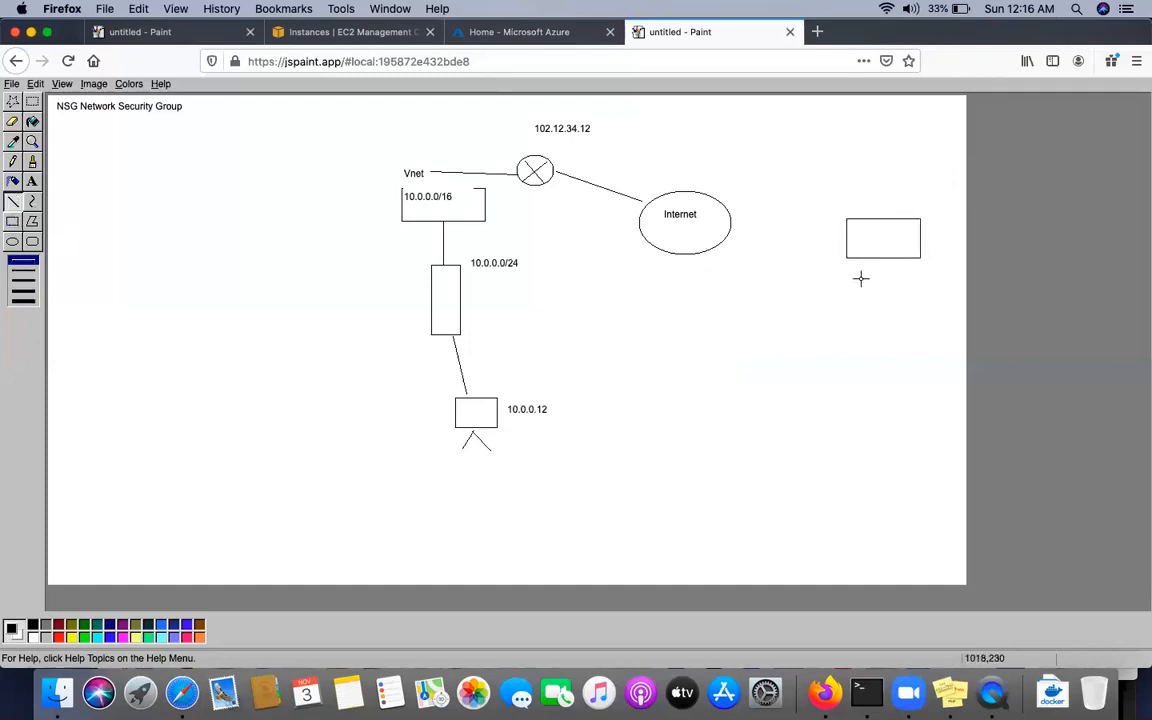
mouse_move(862, 274)
left_mouse_down()
mouse_move(882, 237)
mouse_move(897, 283)
mouse_move(880, 258)
left_mouse_up()
left_click(33, 182)
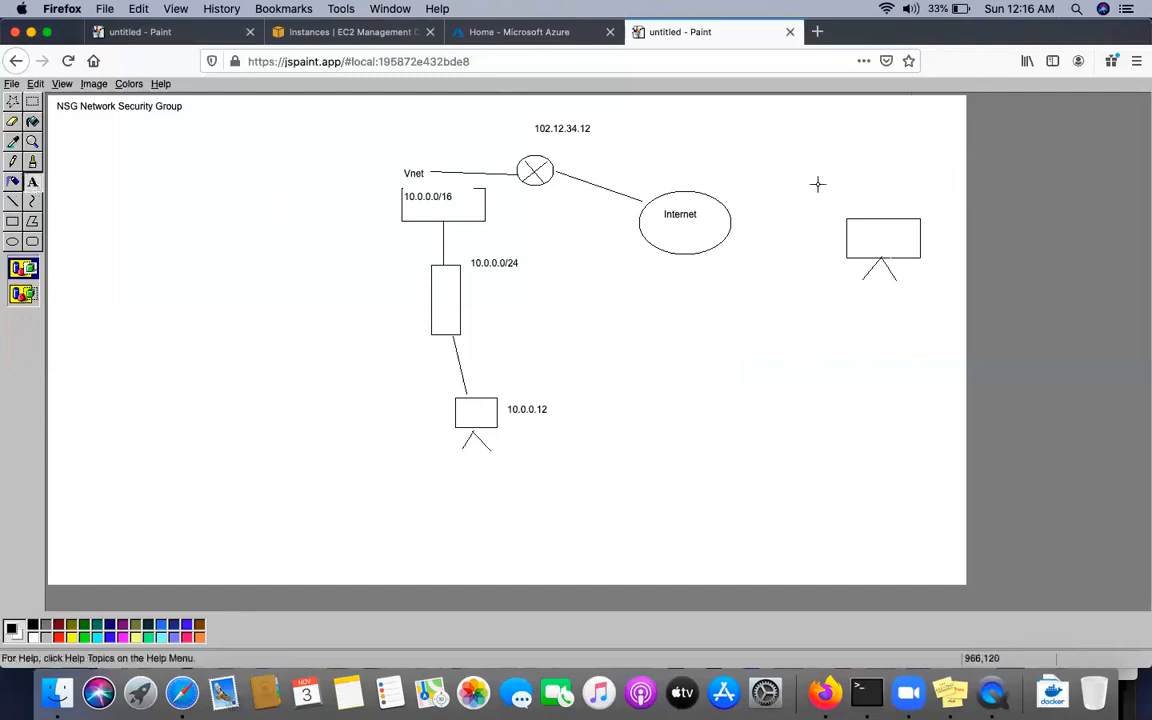
left_click_drag(816, 173, 937, 205)
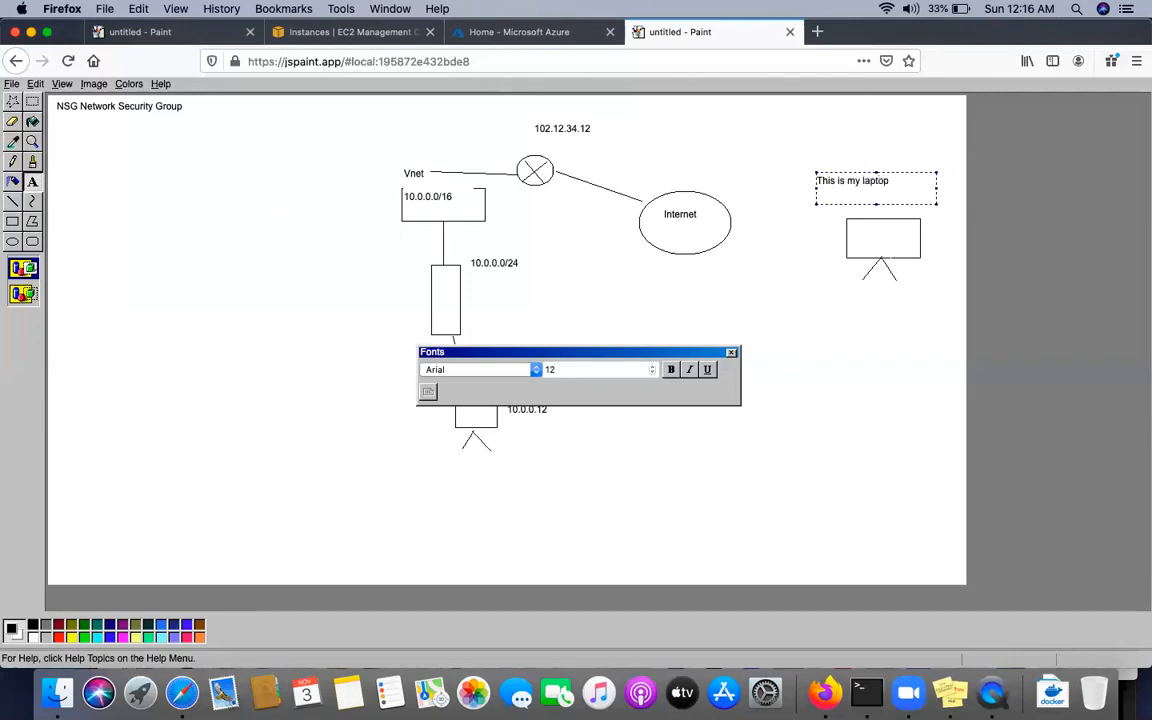
left_click(904, 328)
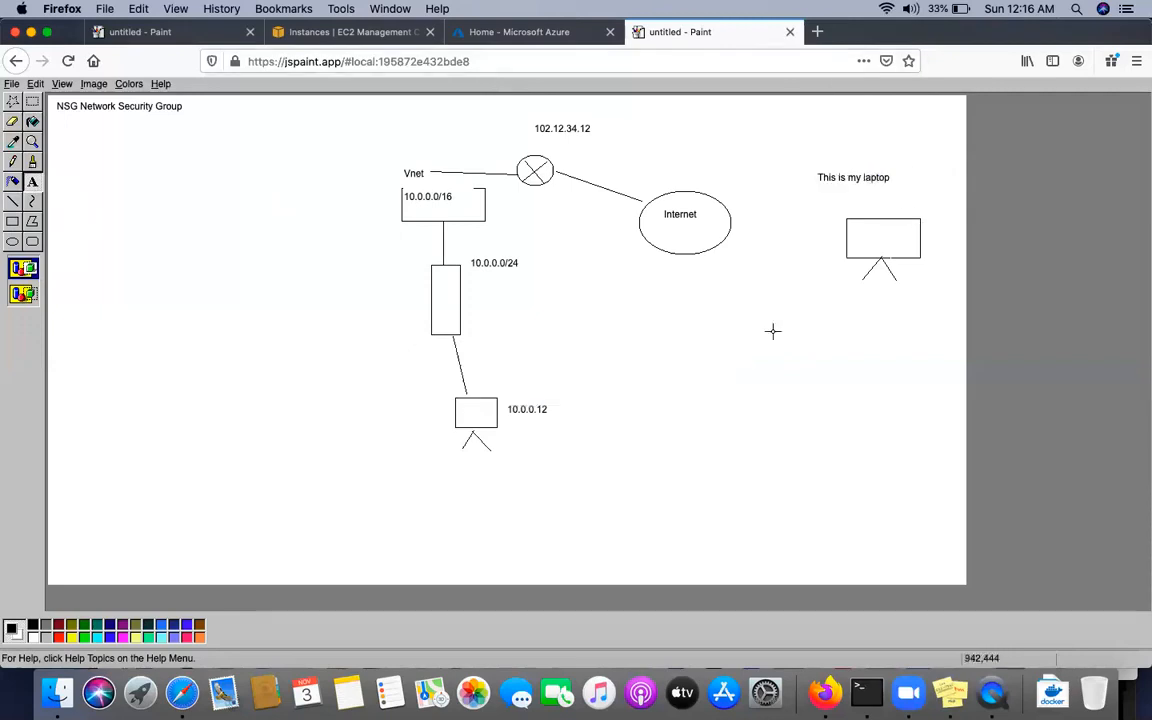
left_click(818, 33)
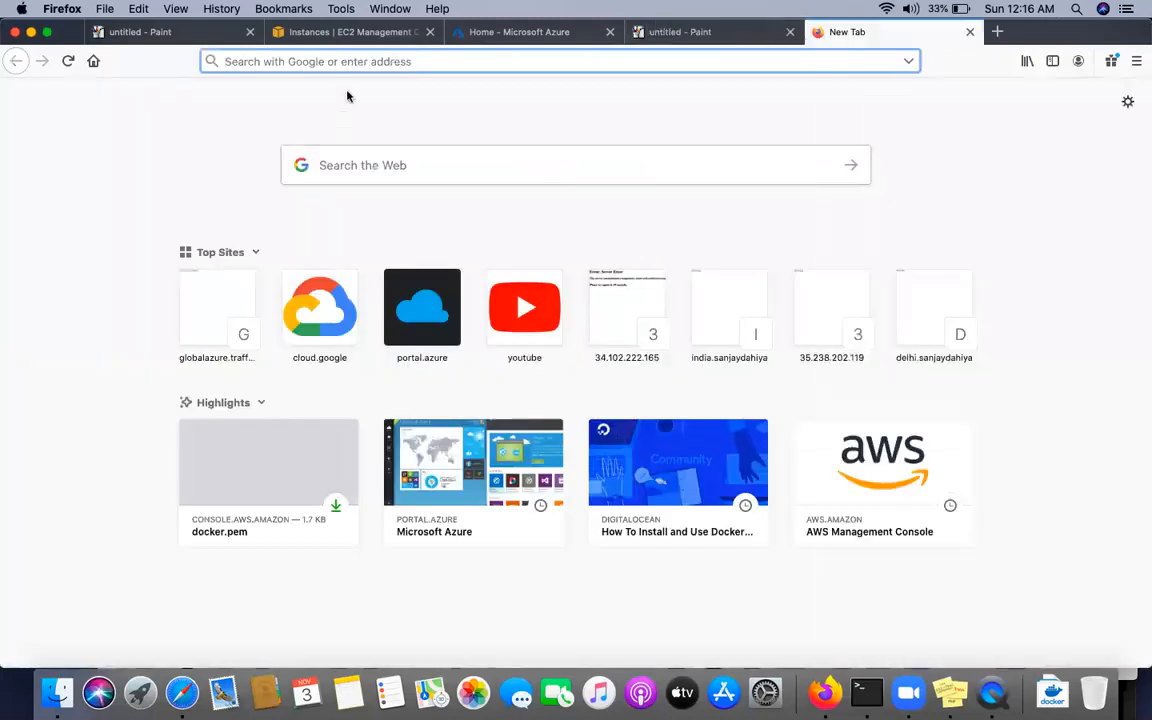
Search Google for 'my ip address'
type("google.com/")
key("Return")
type("m")
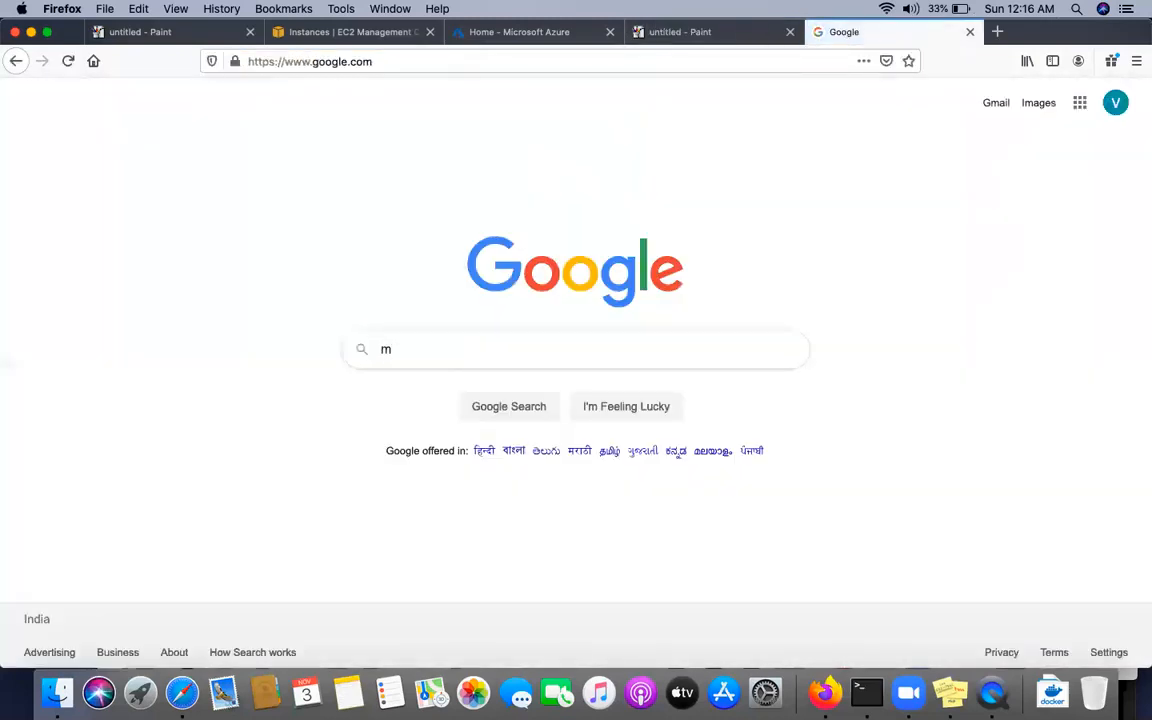
type("y ip address")
key("Return")
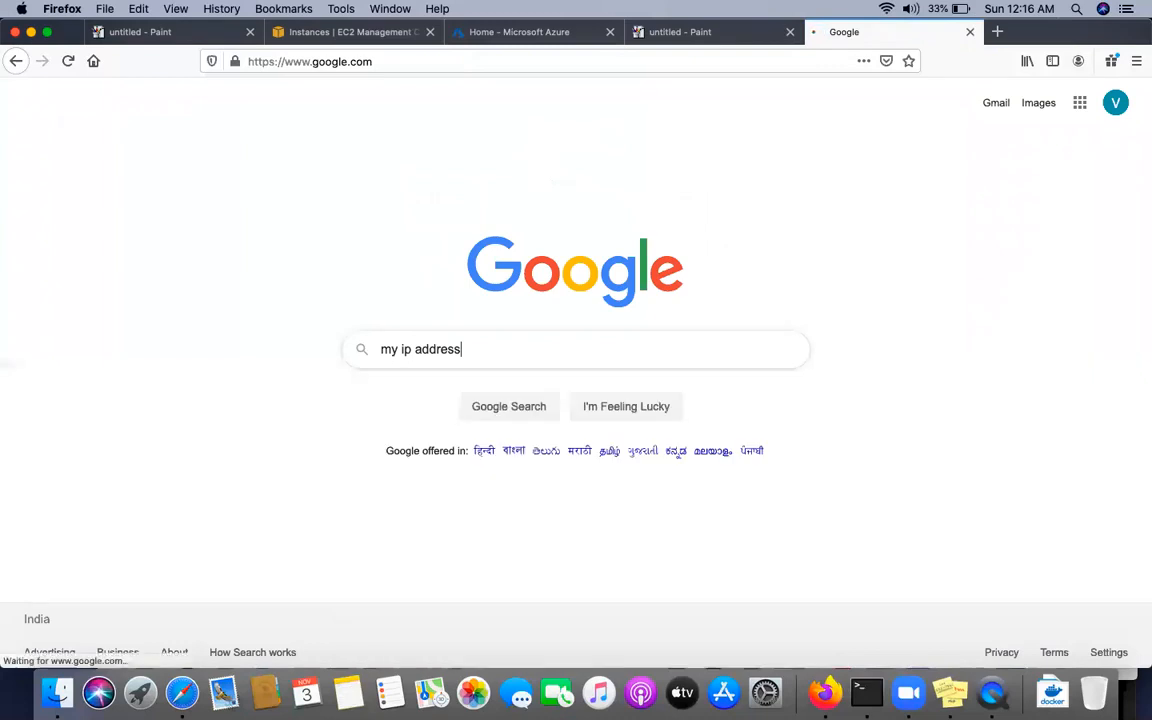
Select the displayed public IP address and return to the Paint diagram tab
left_click_drag(140, 242, 178, 262)
left_click(42, 280)
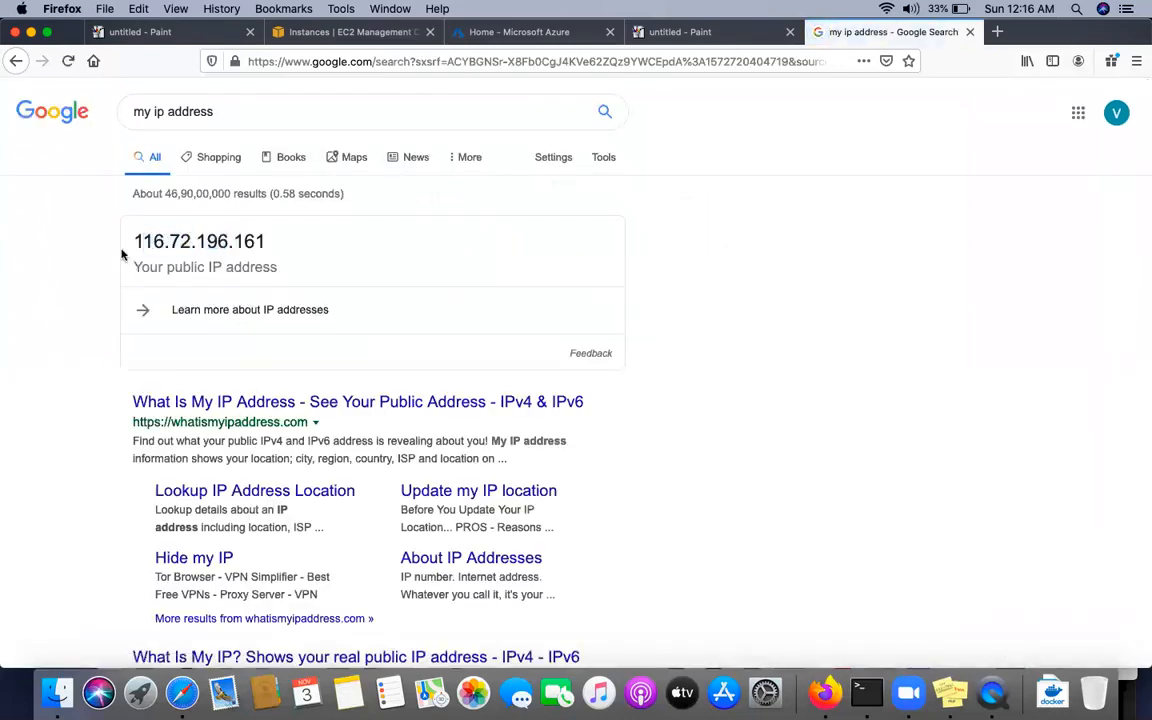
left_click_drag(134, 240, 265, 240)
key("super+c")
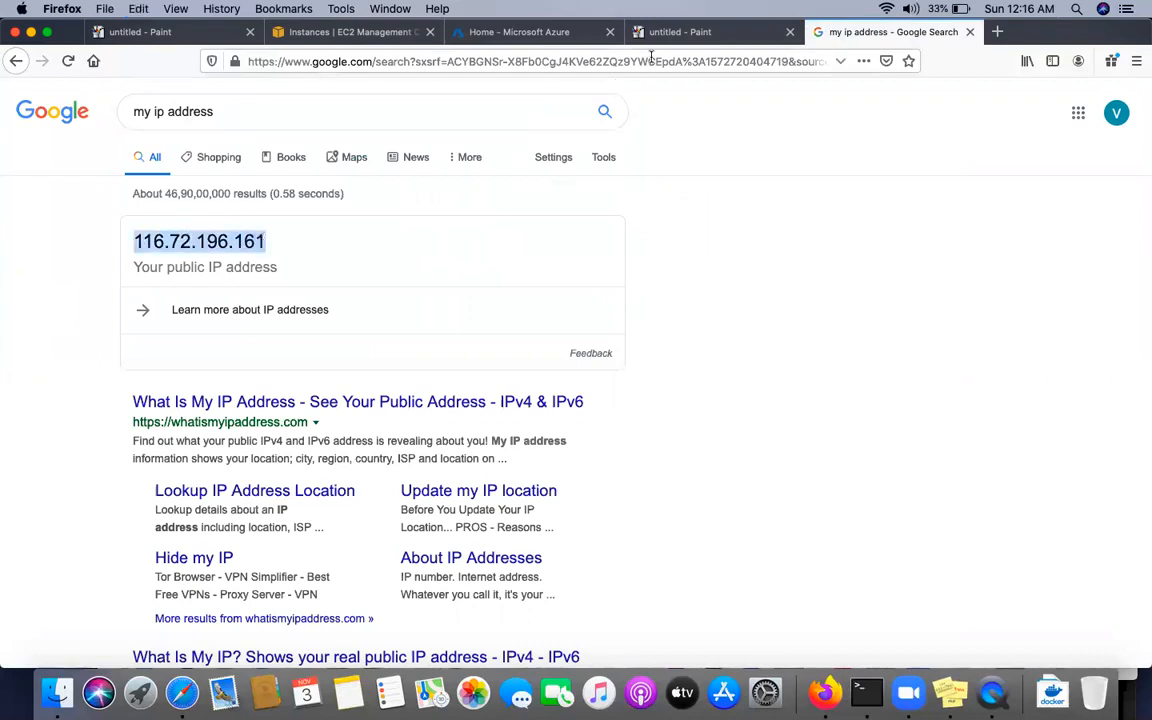
left_click(670, 32)
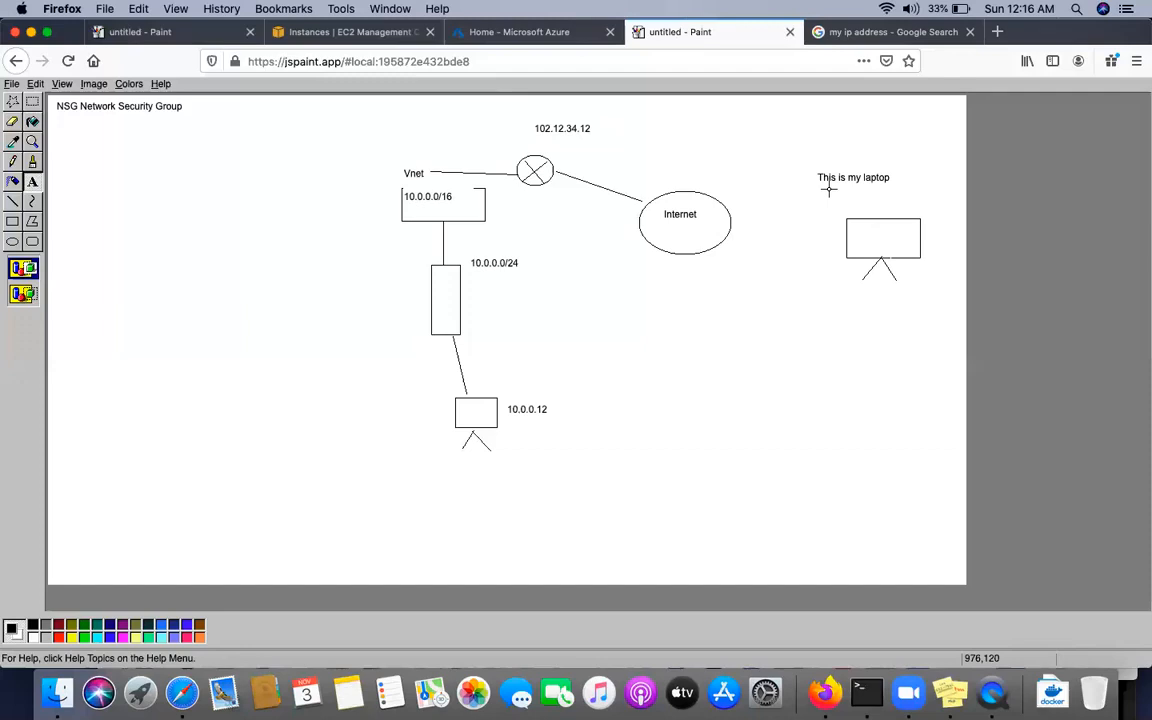
Paste the laptop's public IP under its caption and connect the laptop to the Internet ellipse
left_click_drag(828, 189, 940, 205)
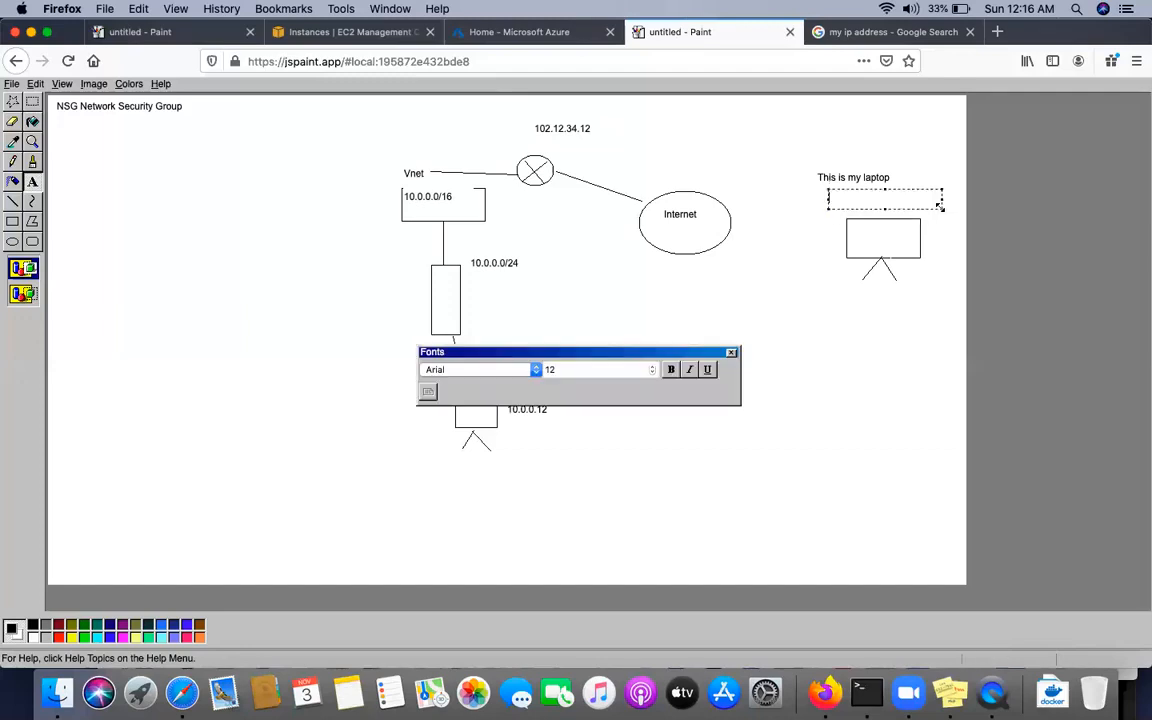
key("super+v")
left_click(299, 183)
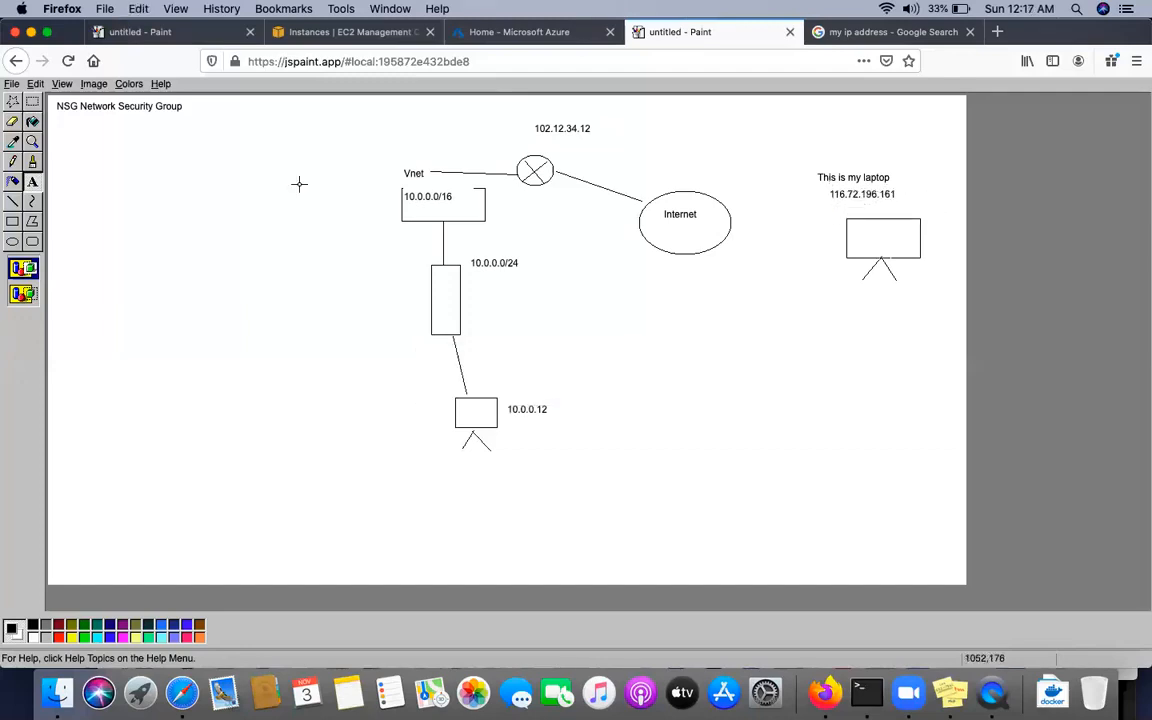
left_click(15, 202)
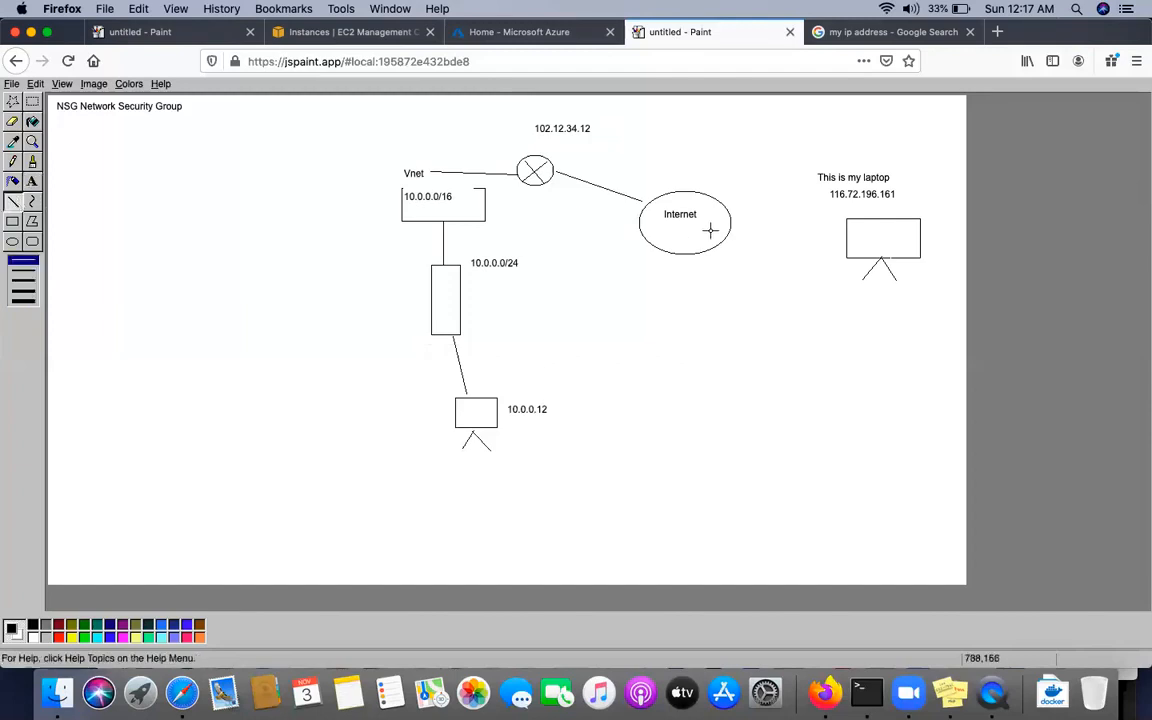
left_click_drag(847, 237, 731, 224)
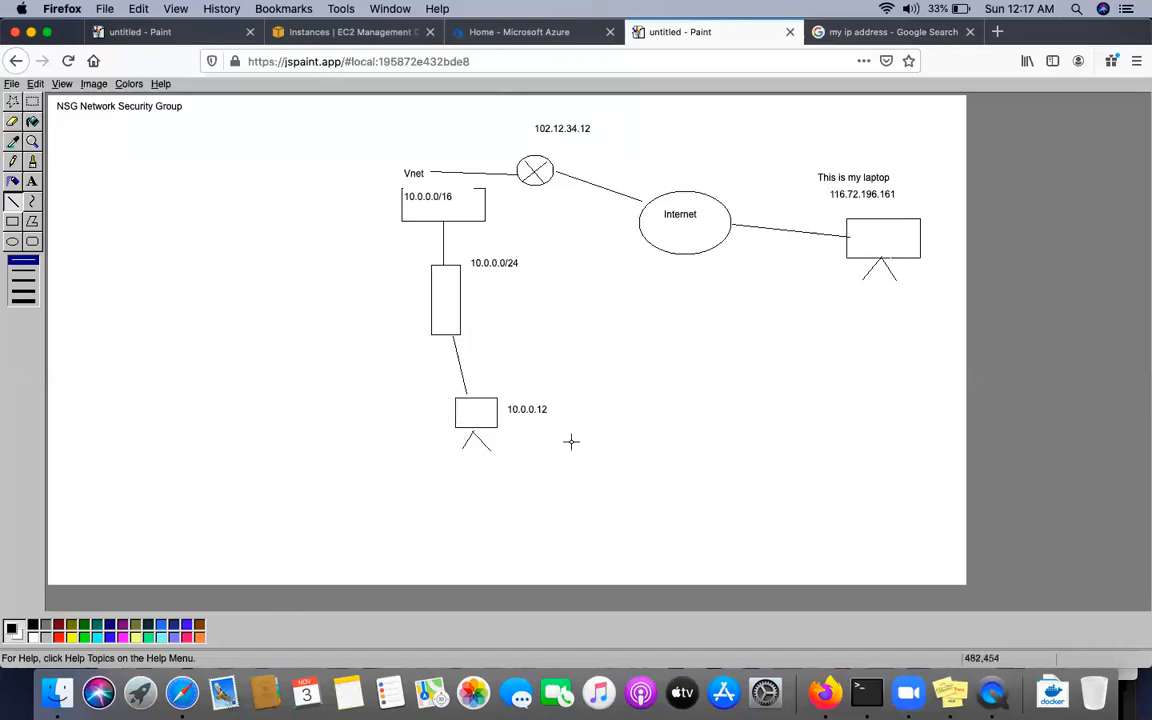
left_click(32, 181)
left_click_drag(744, 308, 940, 352)
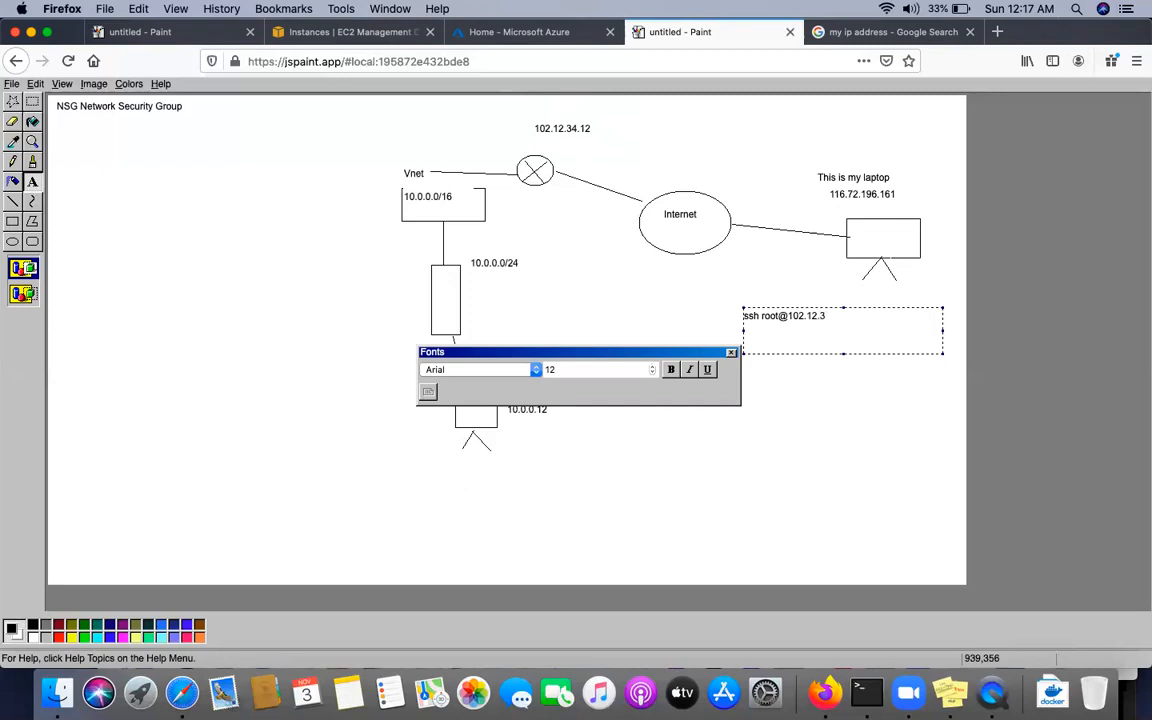
left_click(753, 450)
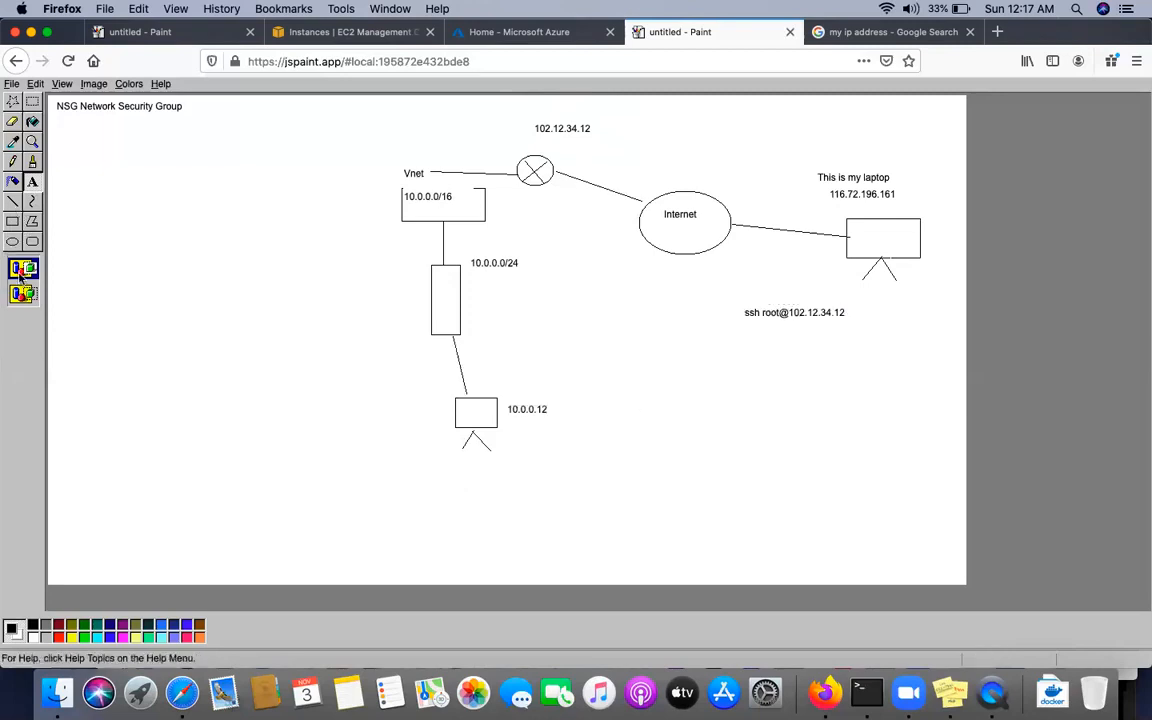
left_click(24, 294)
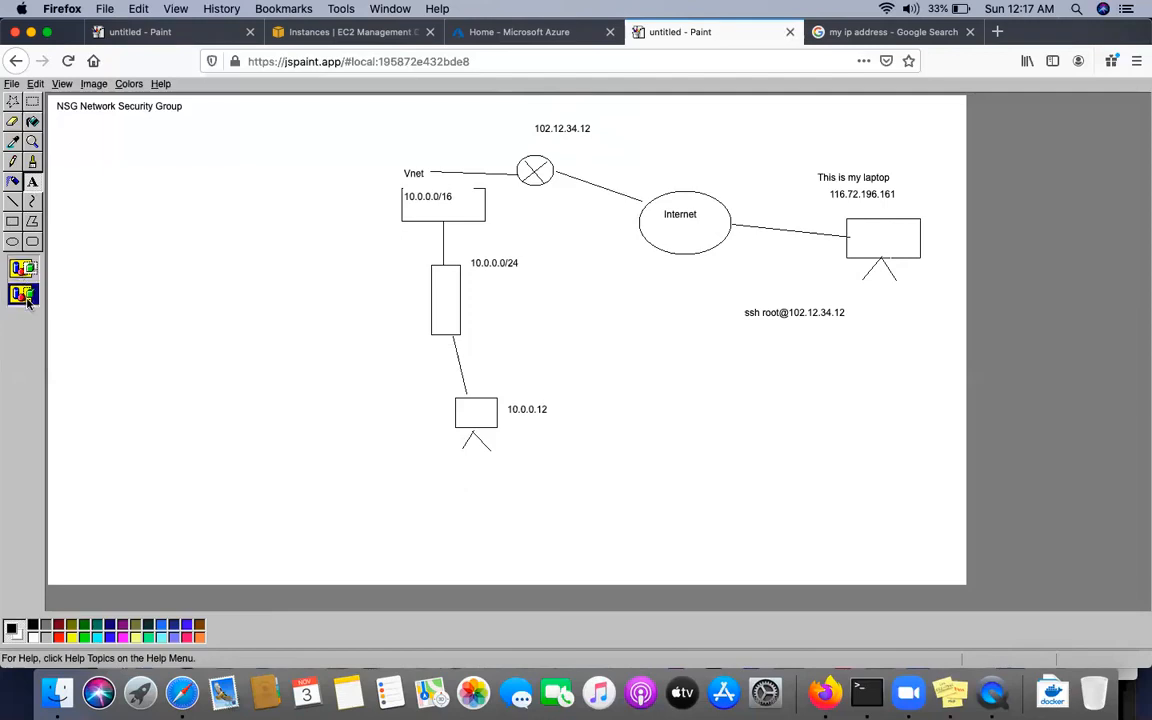
left_click(22, 266)
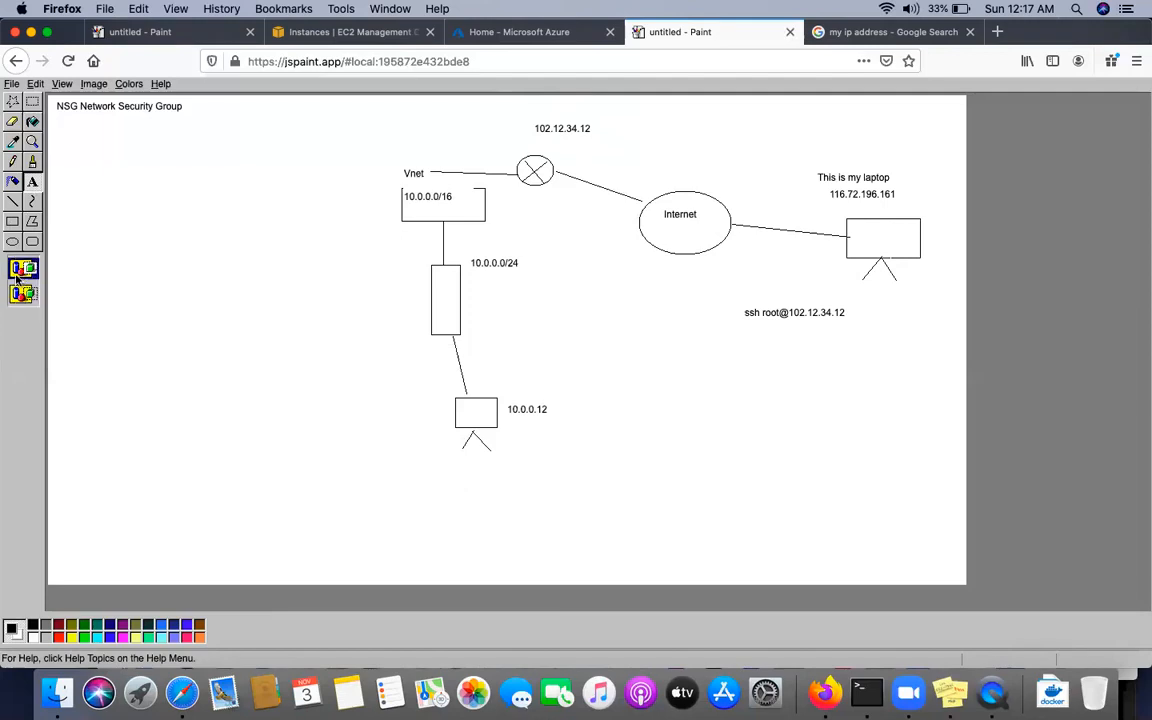
Draw lines from the laptop to the 102.12.34.12 label and branching left from the Vnet box
left_click(11, 204)
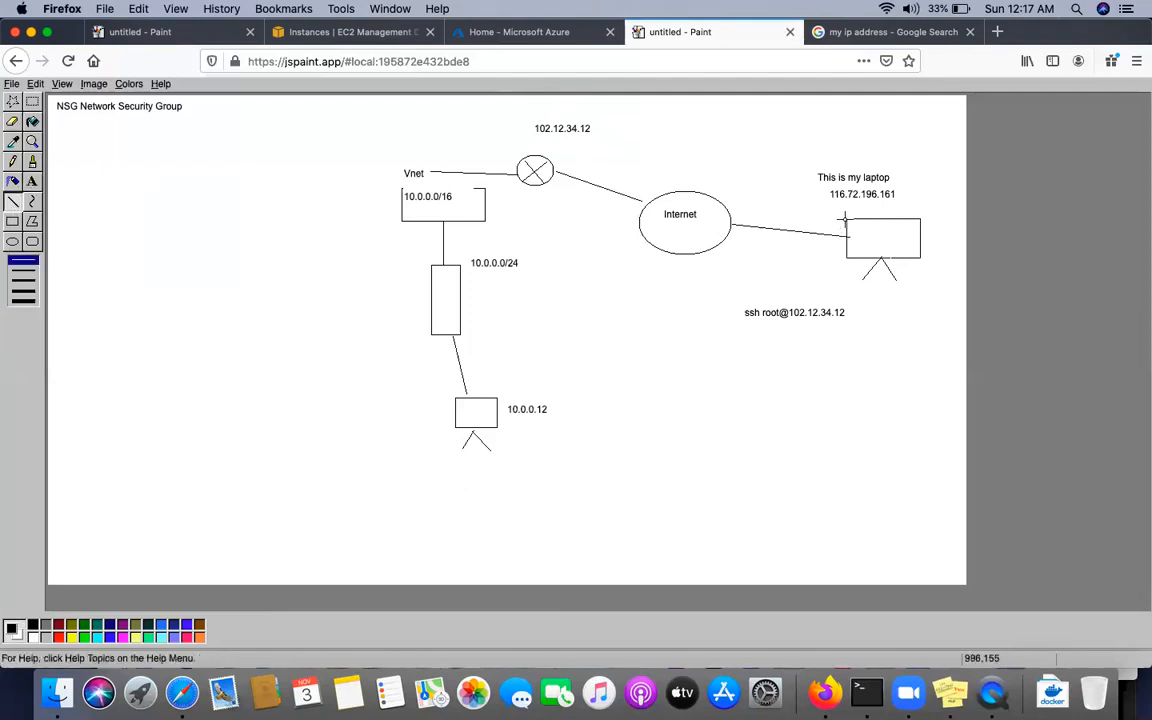
mouse_move(842, 217)
left_mouse_down()
mouse_move(710, 147)
mouse_move(575, 133)
left_mouse_up()
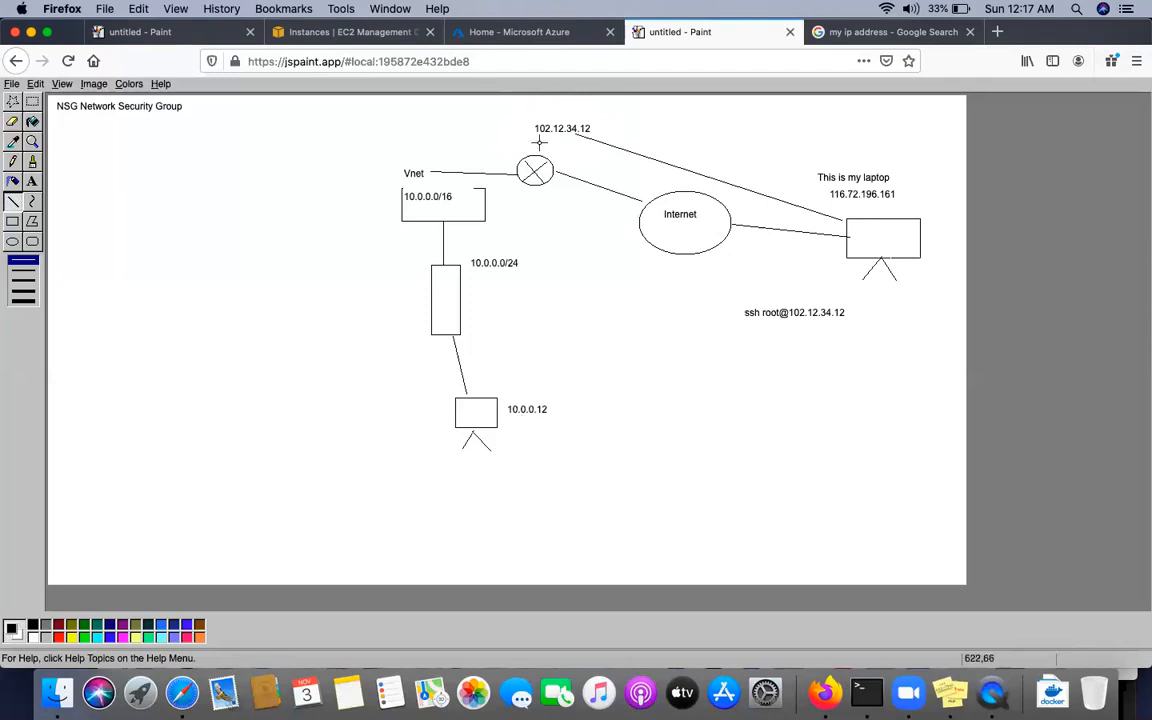
mouse_move(523, 129)
left_mouse_down()
mouse_move(411, 126)
mouse_move(429, 240)
left_mouse_up()
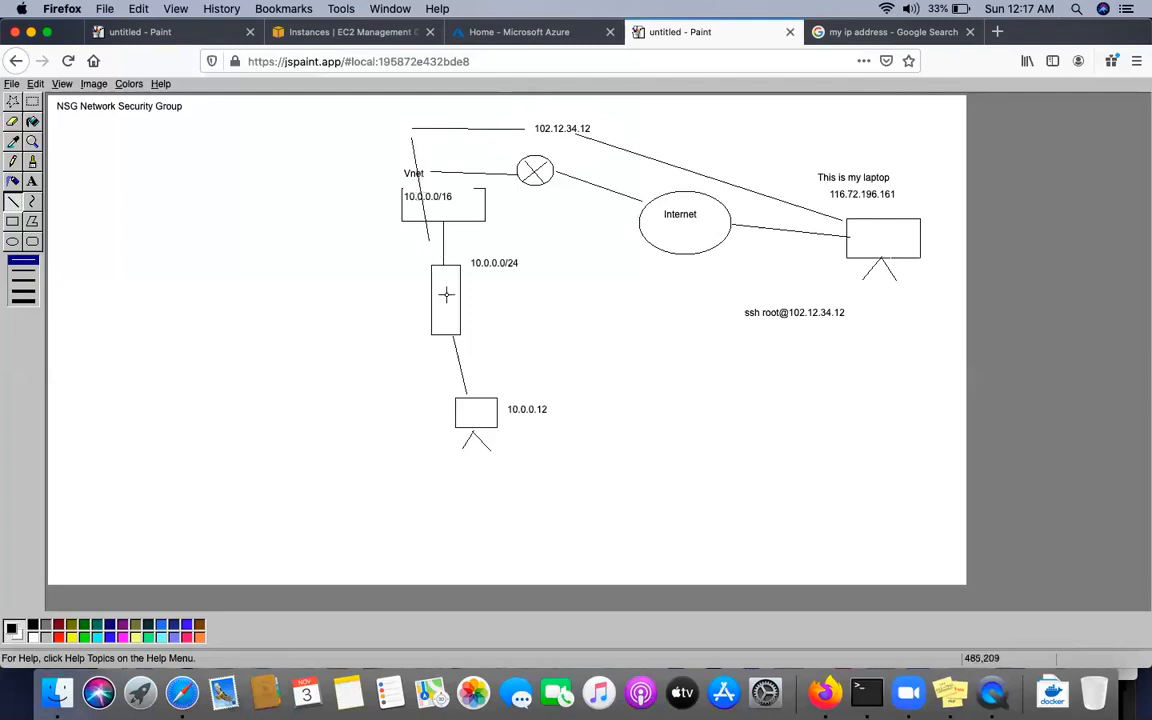
left_click_drag(441, 250, 322, 249)
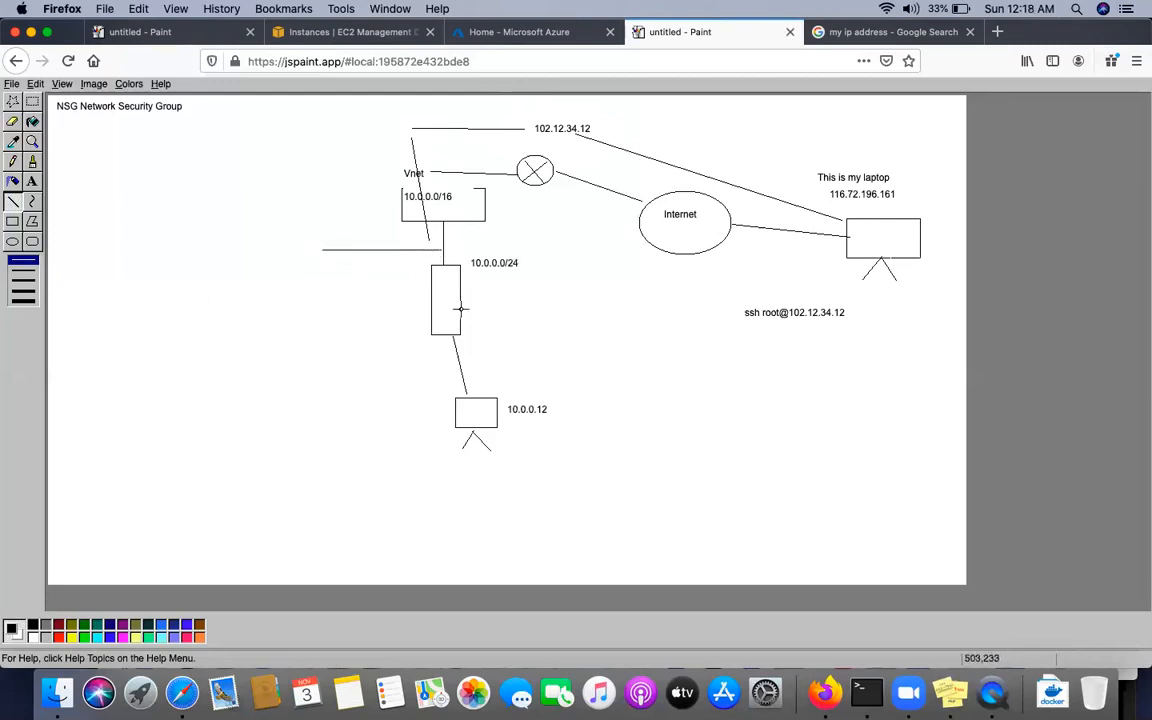
Write NSG on the left branch and draw a horizontal line above and below it
left_click(32, 181)
left_click_drag(274, 237, 317, 264)
type("NSG")
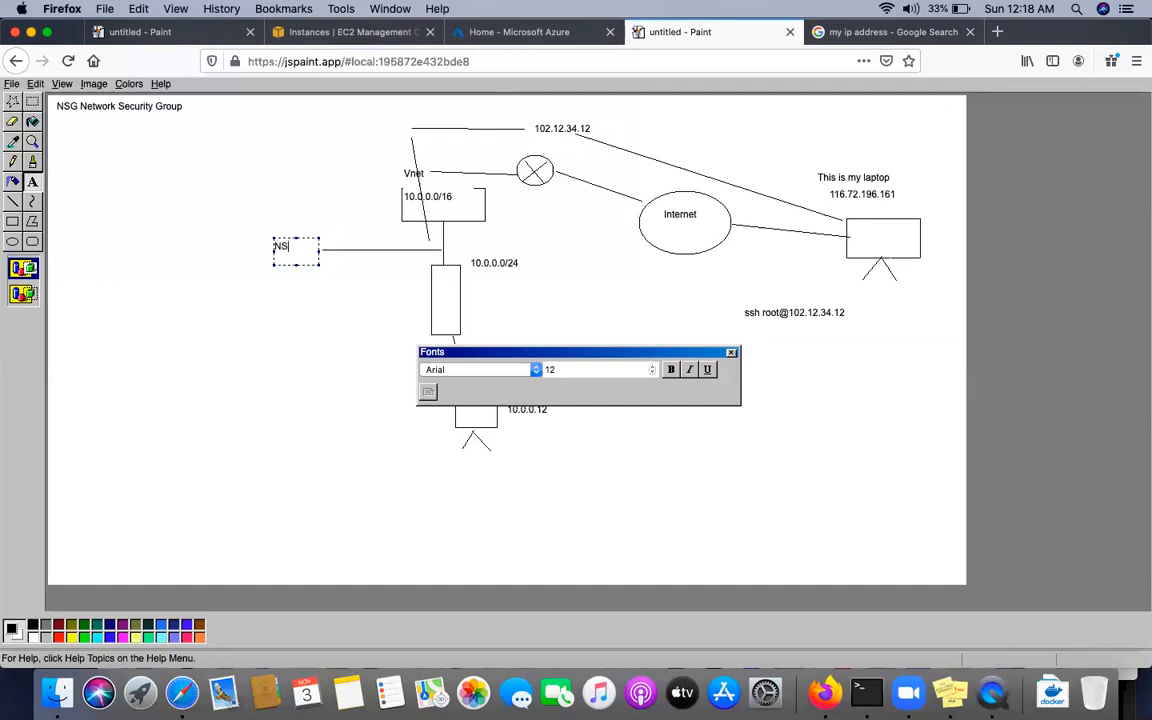
left_click(292, 312)
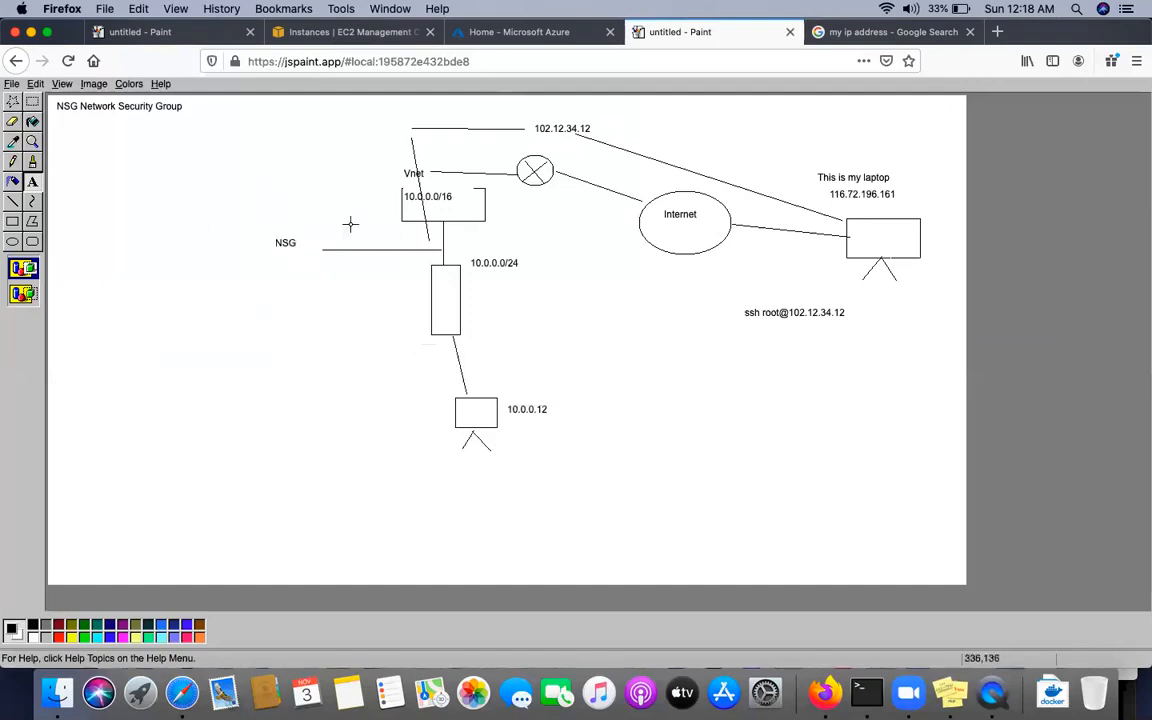
left_click(14, 202)
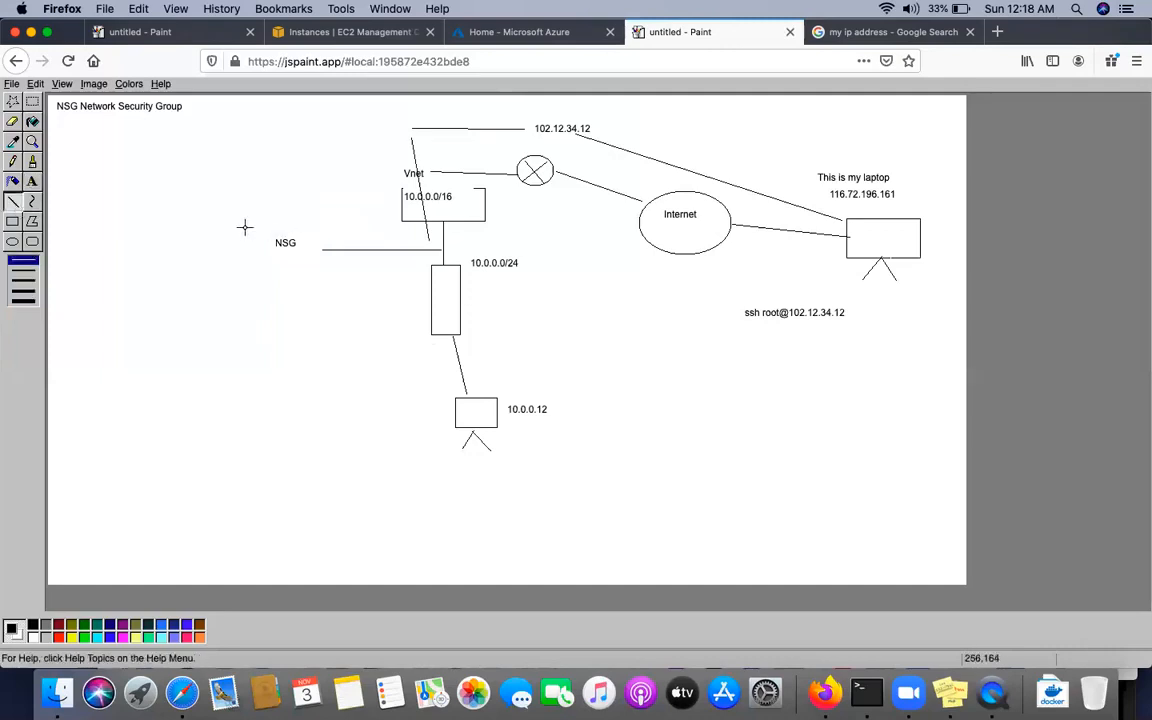
left_click_drag(232, 227, 340, 229)
left_click_drag(239, 270, 347, 269)
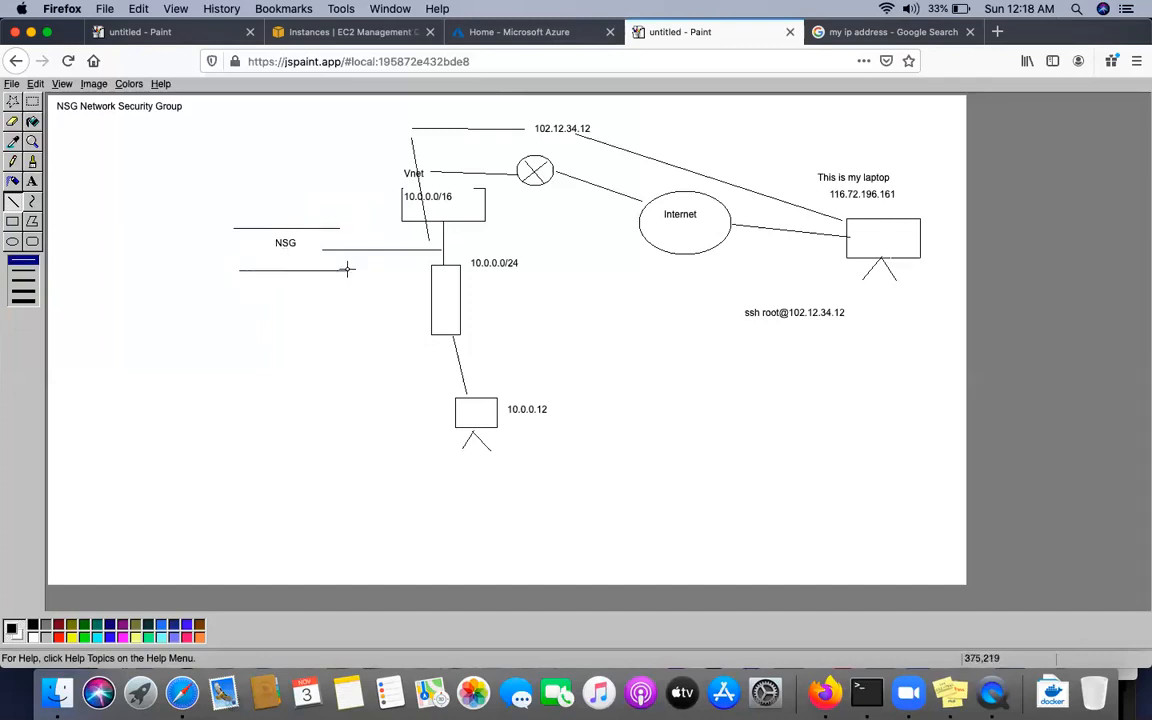
Label the upper line 'inbound' and the lower line 'outbound'
left_click(31, 181)
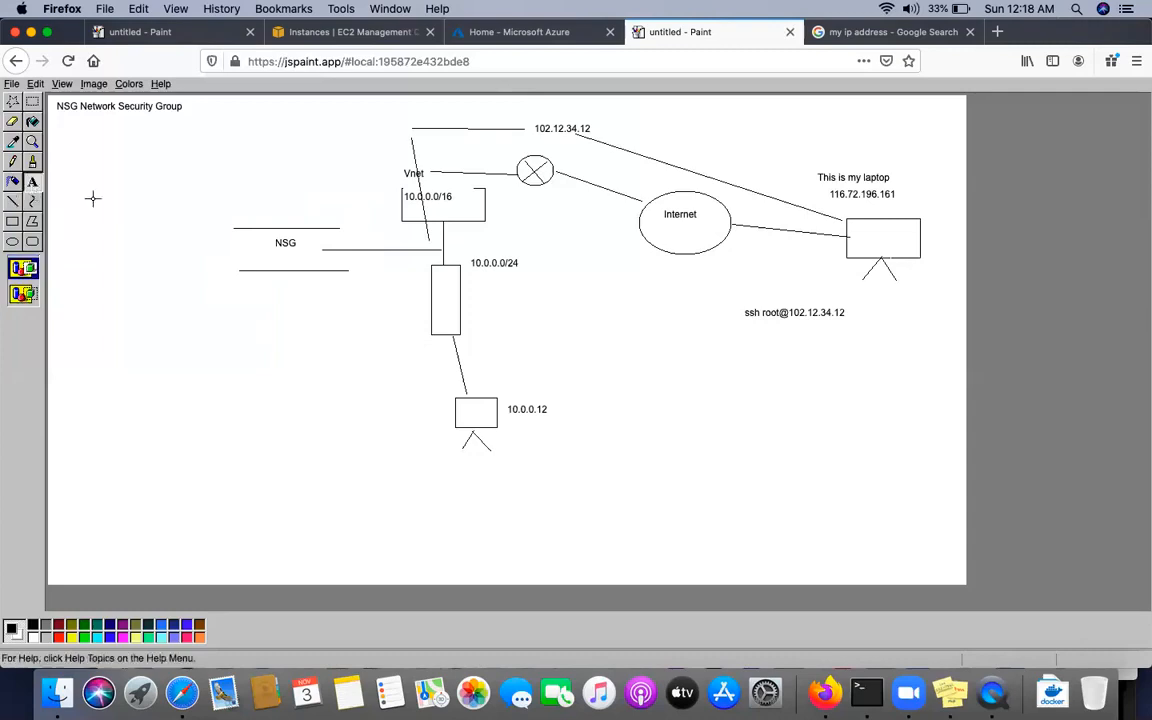
left_click_drag(308, 200, 377, 216)
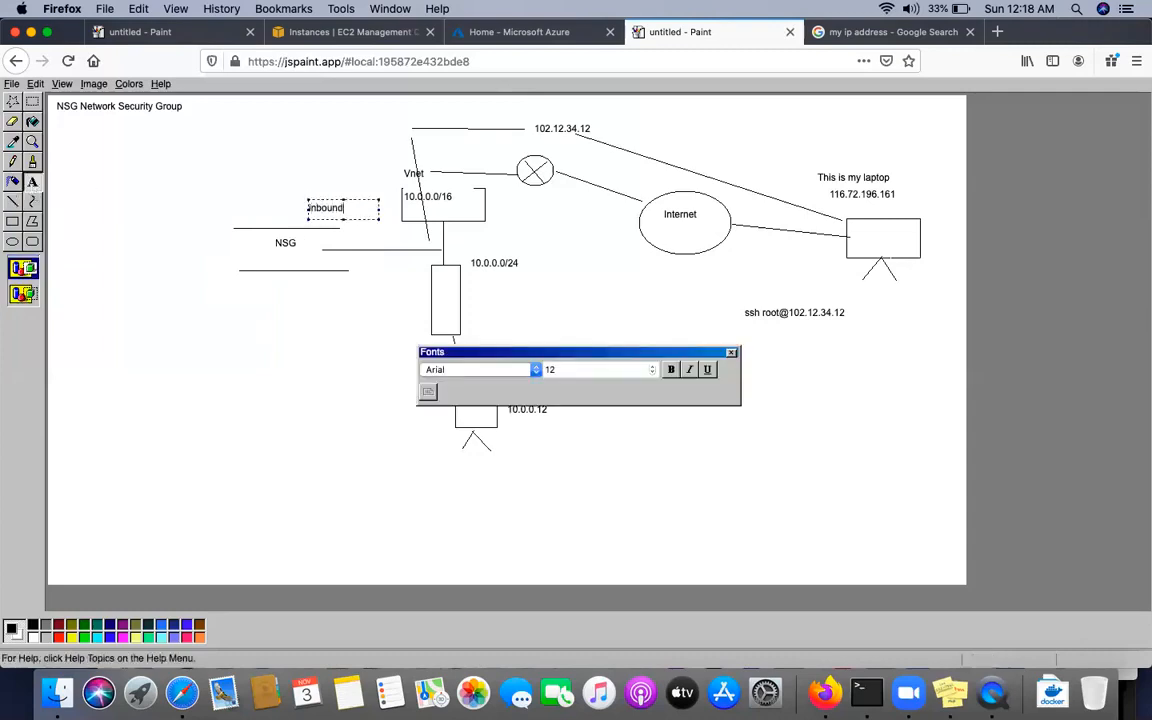
left_click_drag(310, 274, 384, 295)
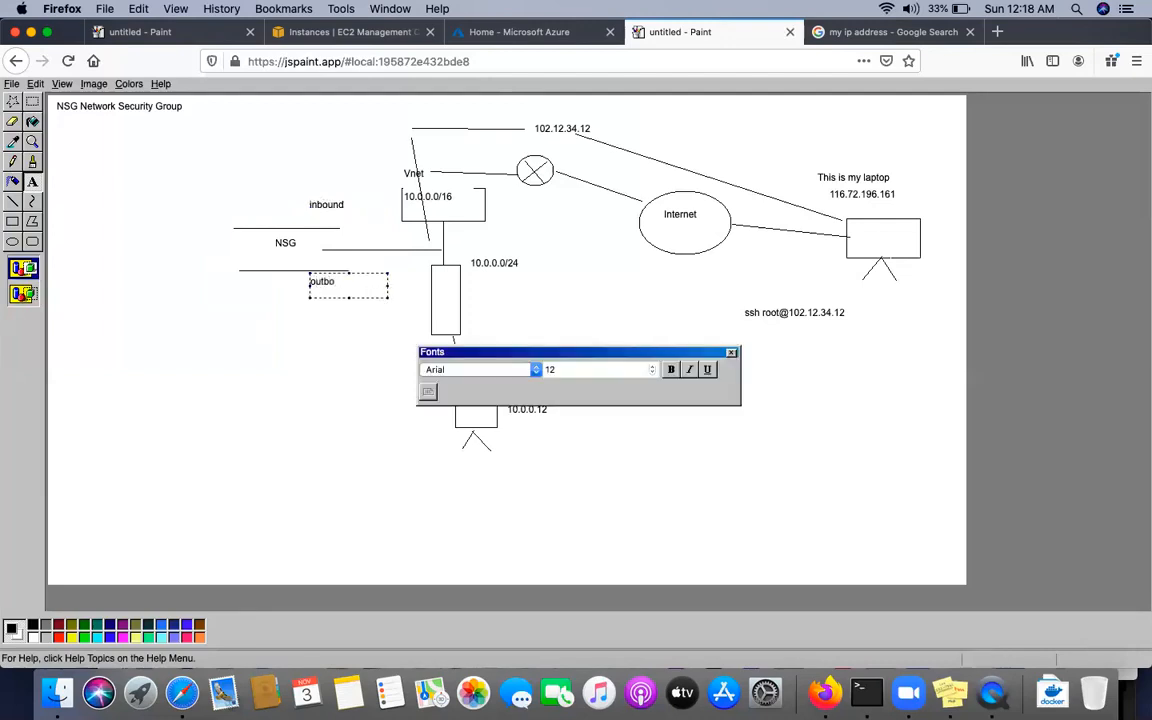
left_click(358, 357)
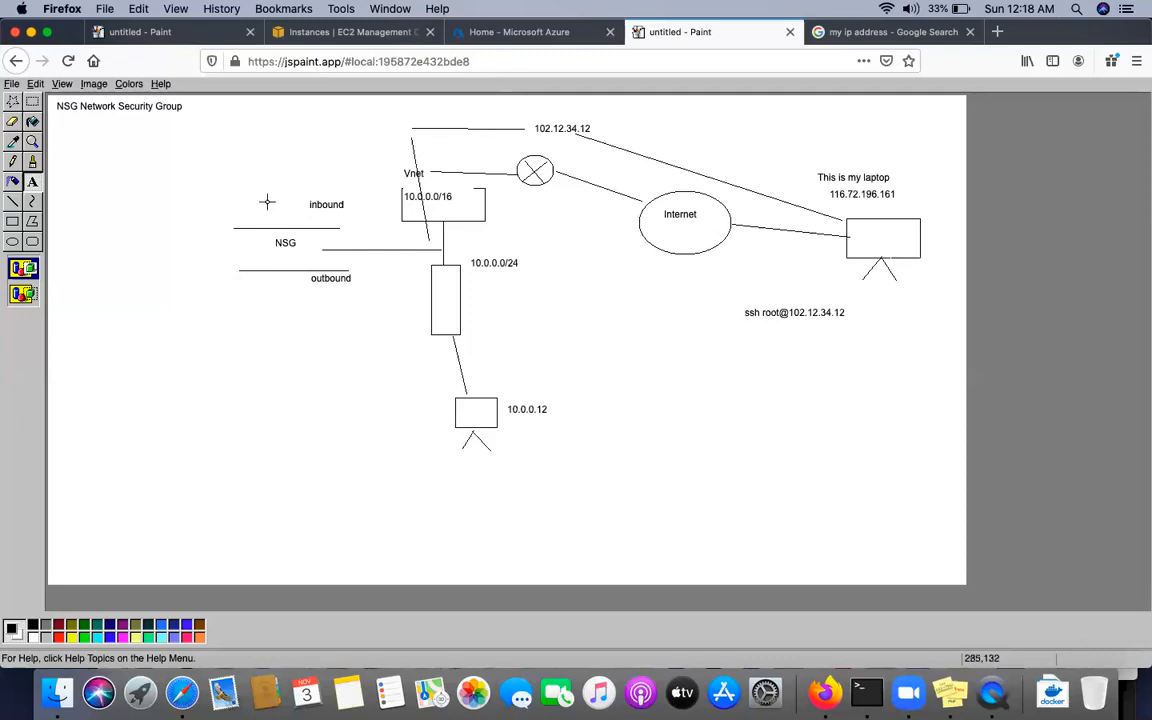
Write the rule '22 allow 0.0.0.0/0' to the left of the inbound label
left_click(31, 183)
left_click_drag(203, 200, 293, 220)
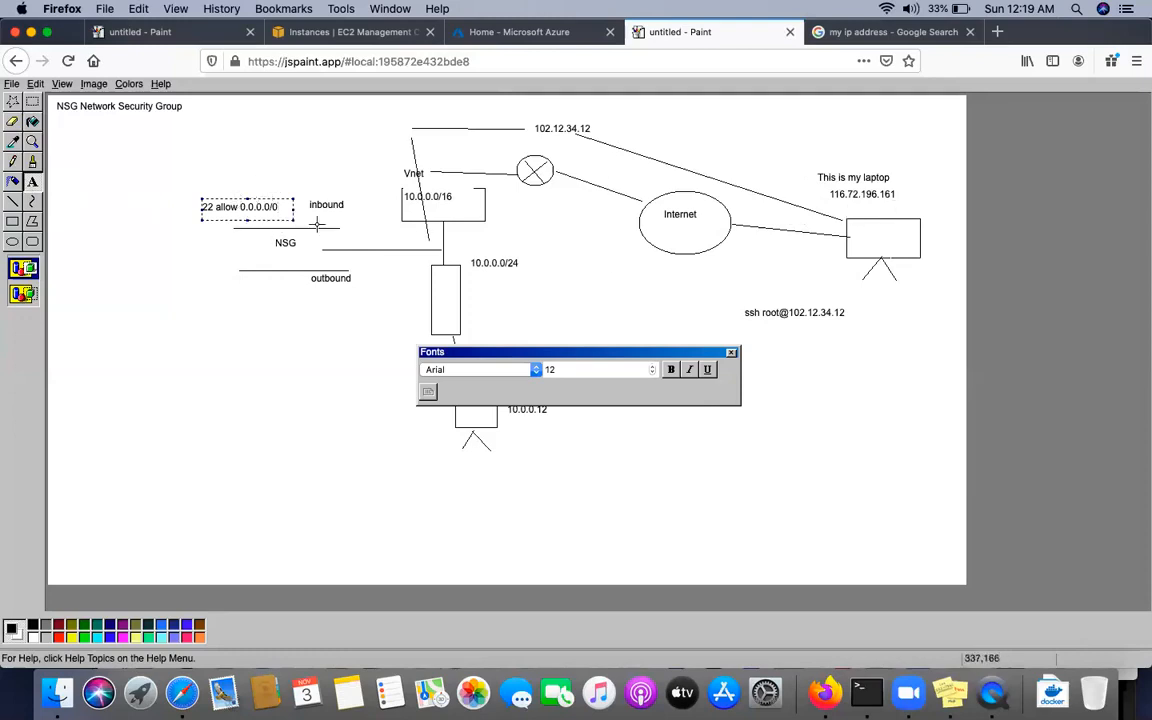
left_click(320, 391)
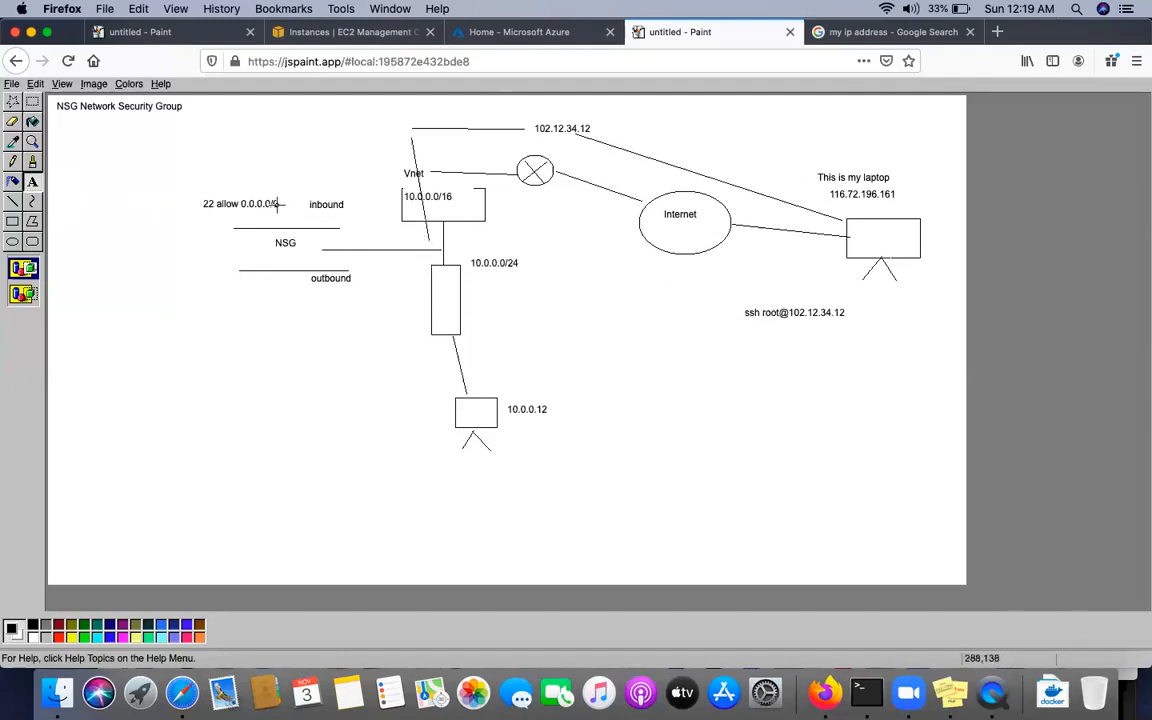
left_click_drag(436, 258, 441, 308)
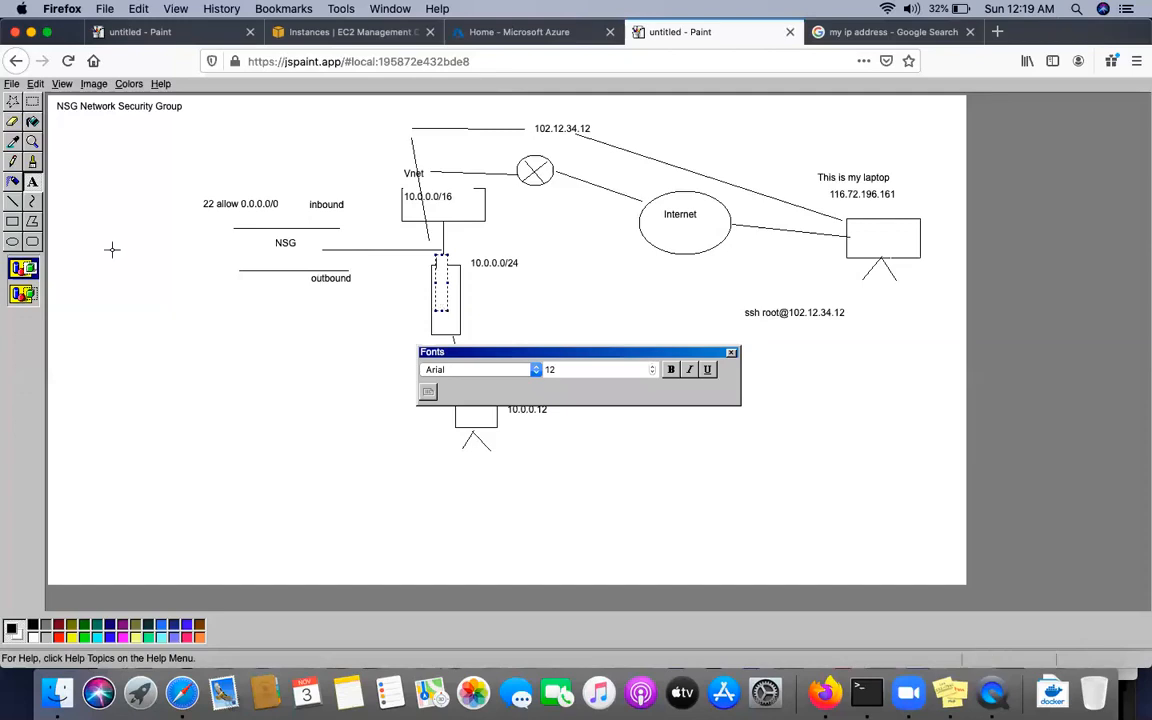
left_click(357, 414)
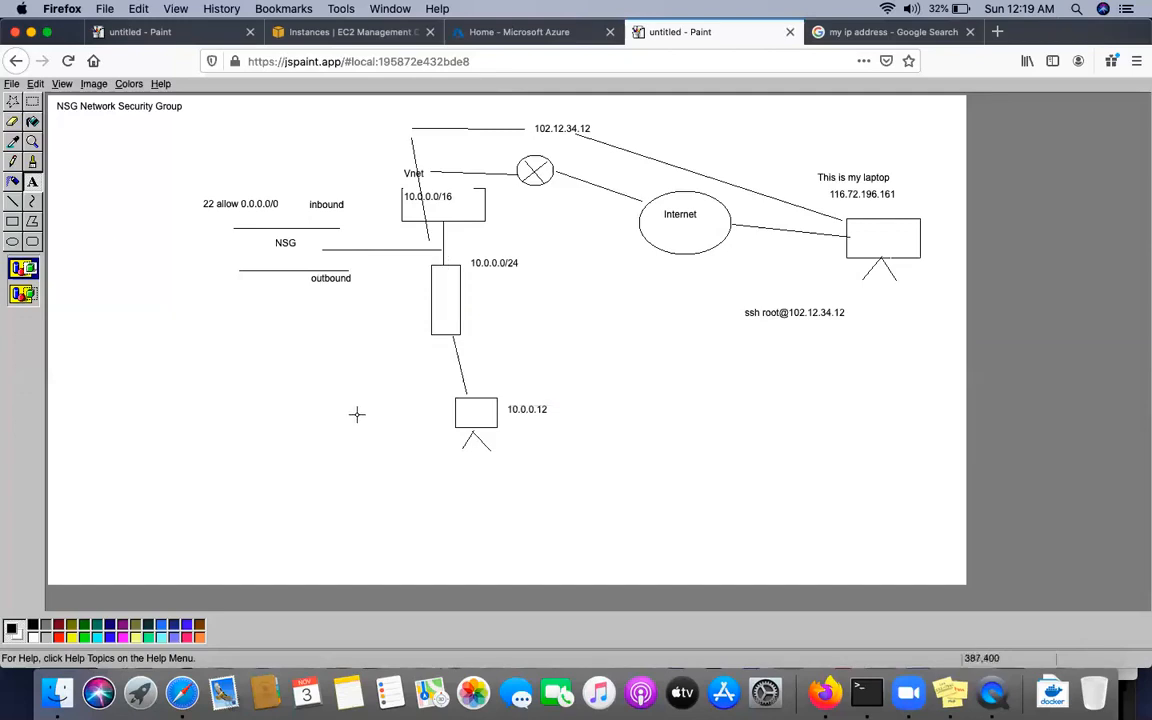
left_click(12, 201)
Connect the 10.0.0.0/24 box to the 10.0.0.12 box and label the link NSG
left_click_drag(434, 261, 340, 377)
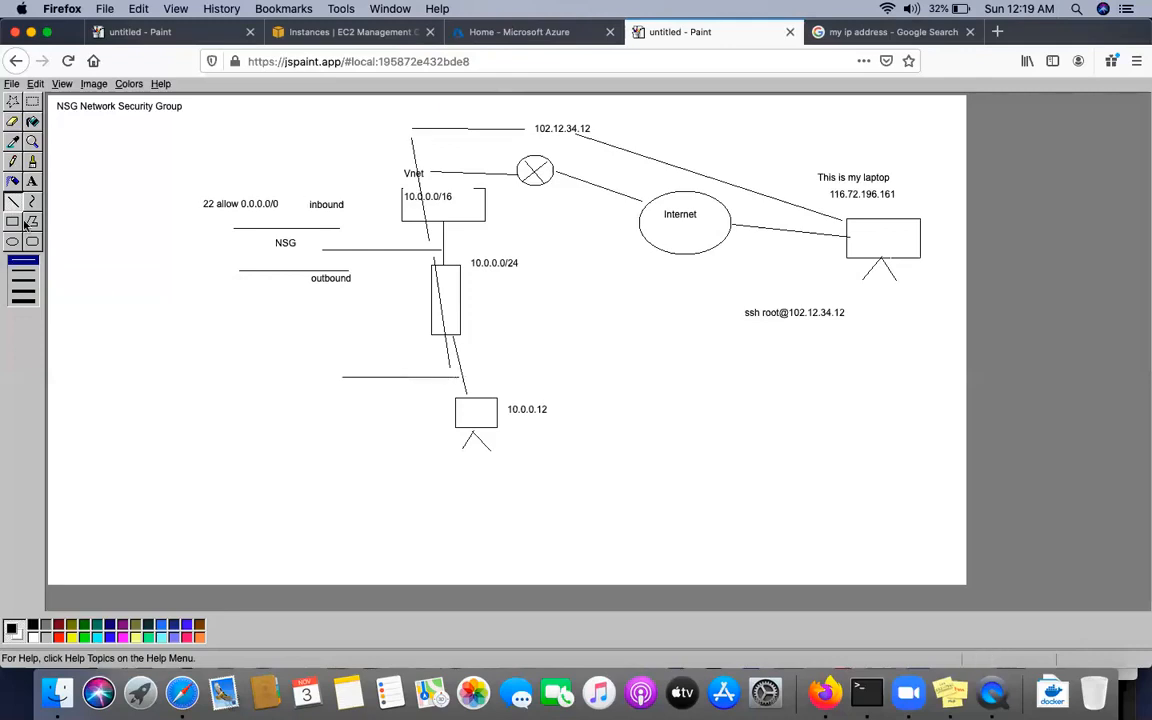
left_click(32, 181)
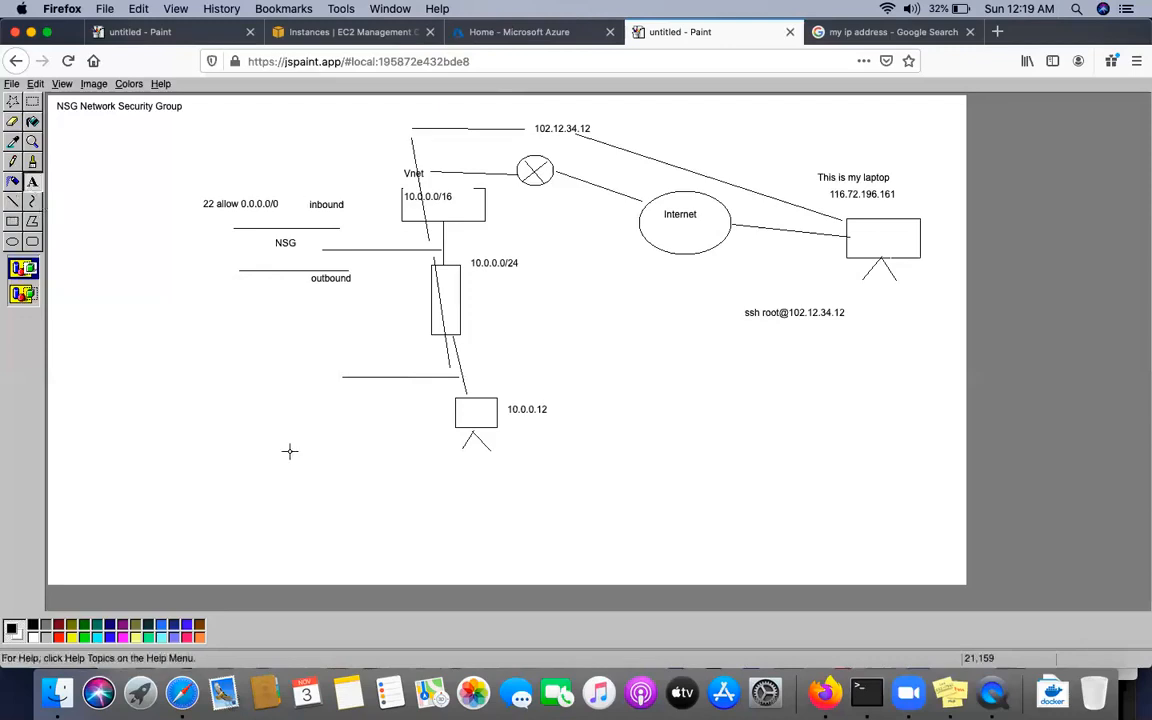
left_click_drag(302, 365, 339, 386)
type("NSG")
left_click(237, 416)
Draw lines above and below the lower NSG label and start its inbound label
left_click(12, 201)
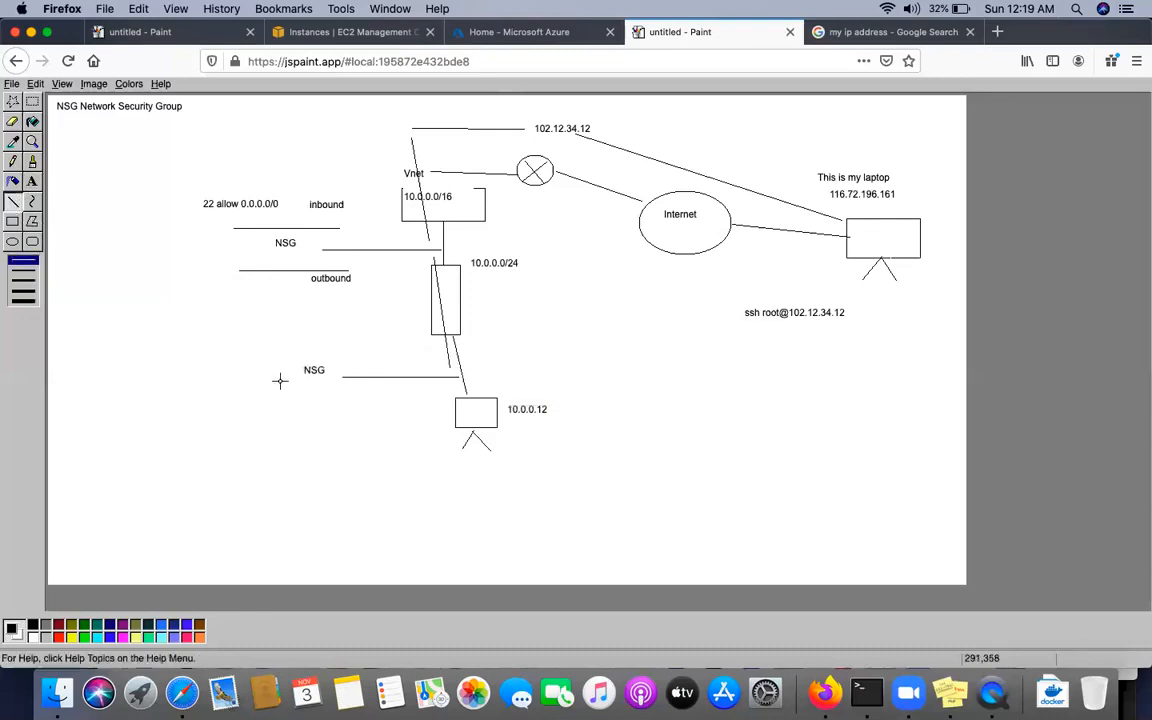
left_click_drag(276, 357, 375, 358)
left_click_drag(259, 395, 392, 397)
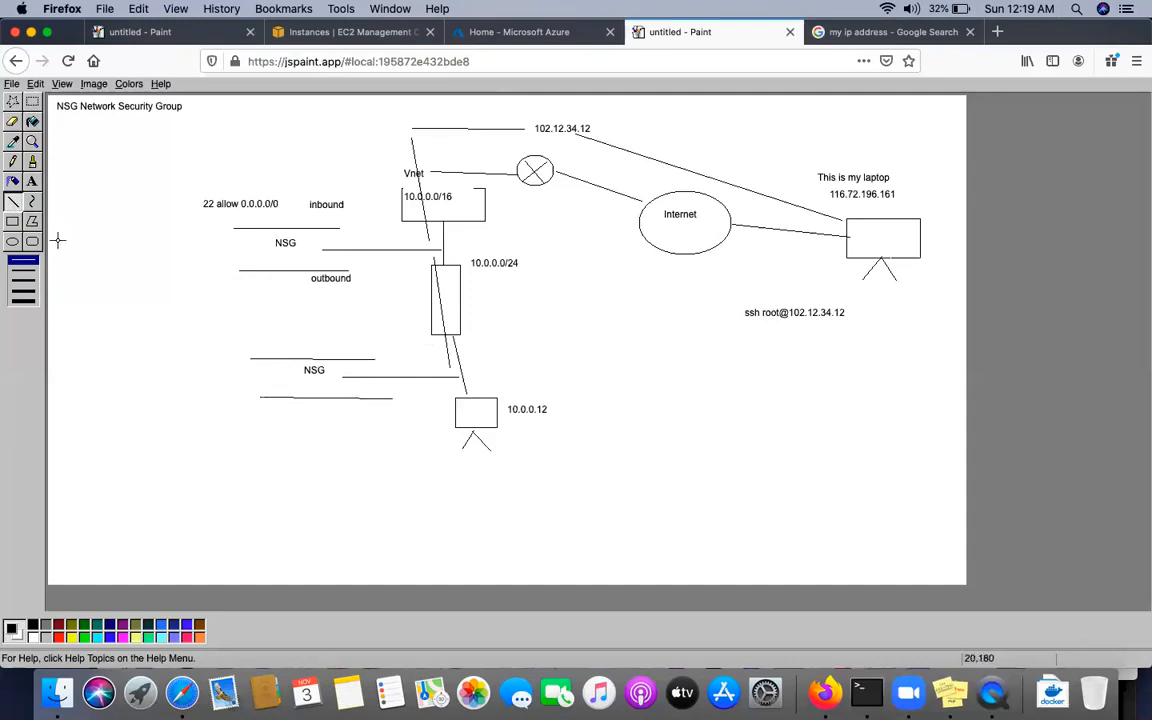
left_click(33, 183)
left_click_drag(348, 329, 420, 350)
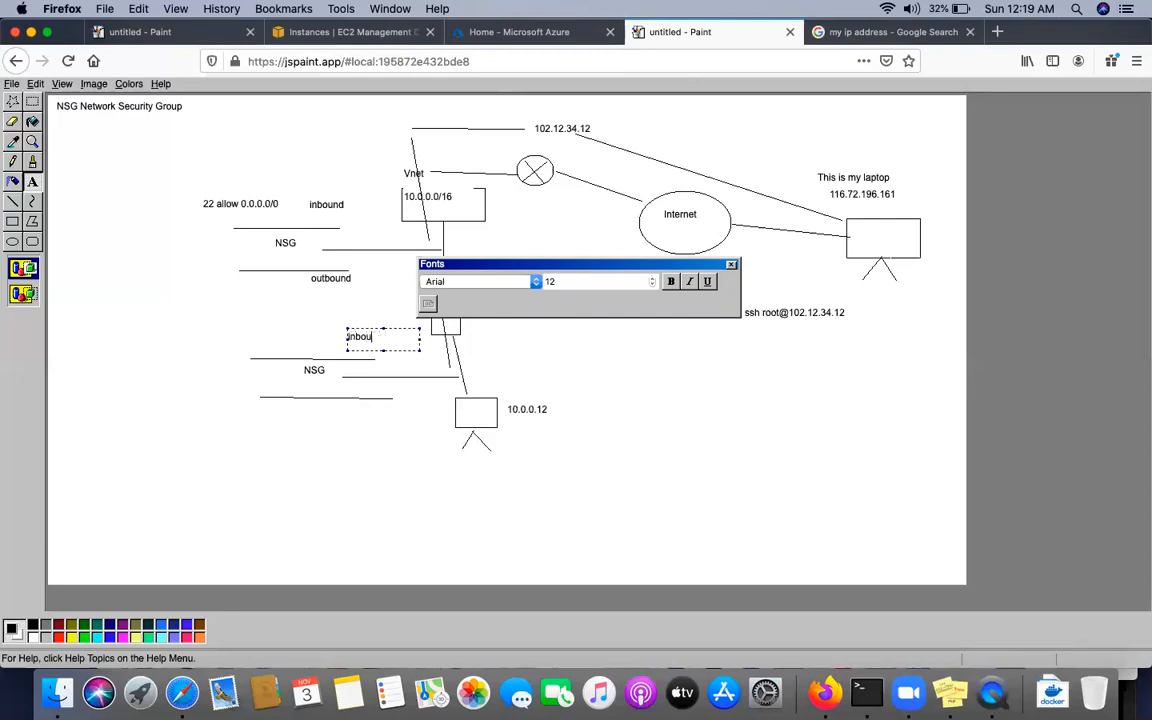
Add 'inbound', 'outbound' and '22 allow 0.0.0.0/0' labels around the lower NSG
left_click_drag(341, 405, 416, 425)
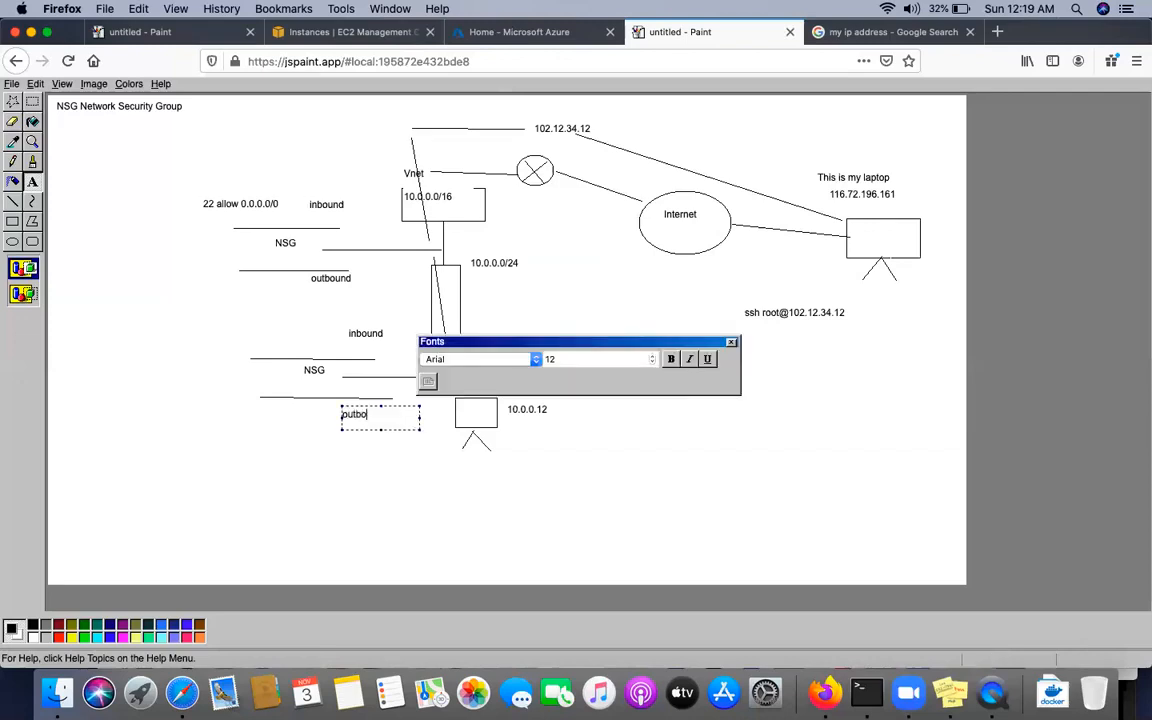
left_click(264, 424)
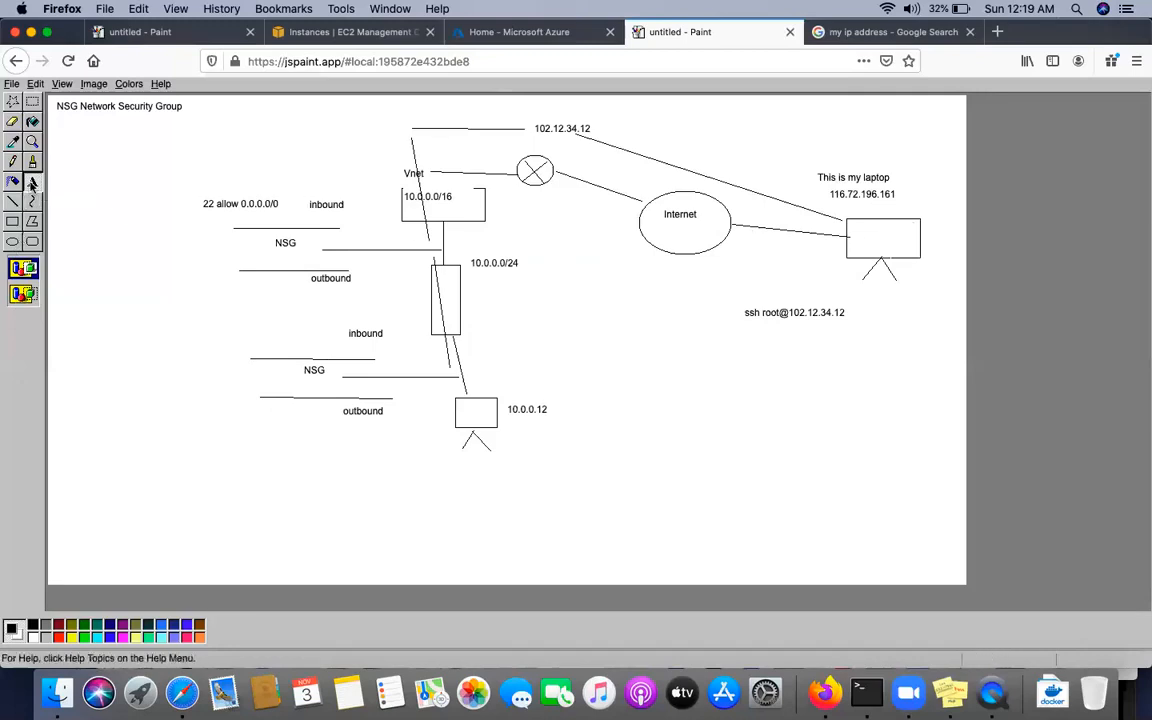
left_click_drag(237, 334, 335, 354)
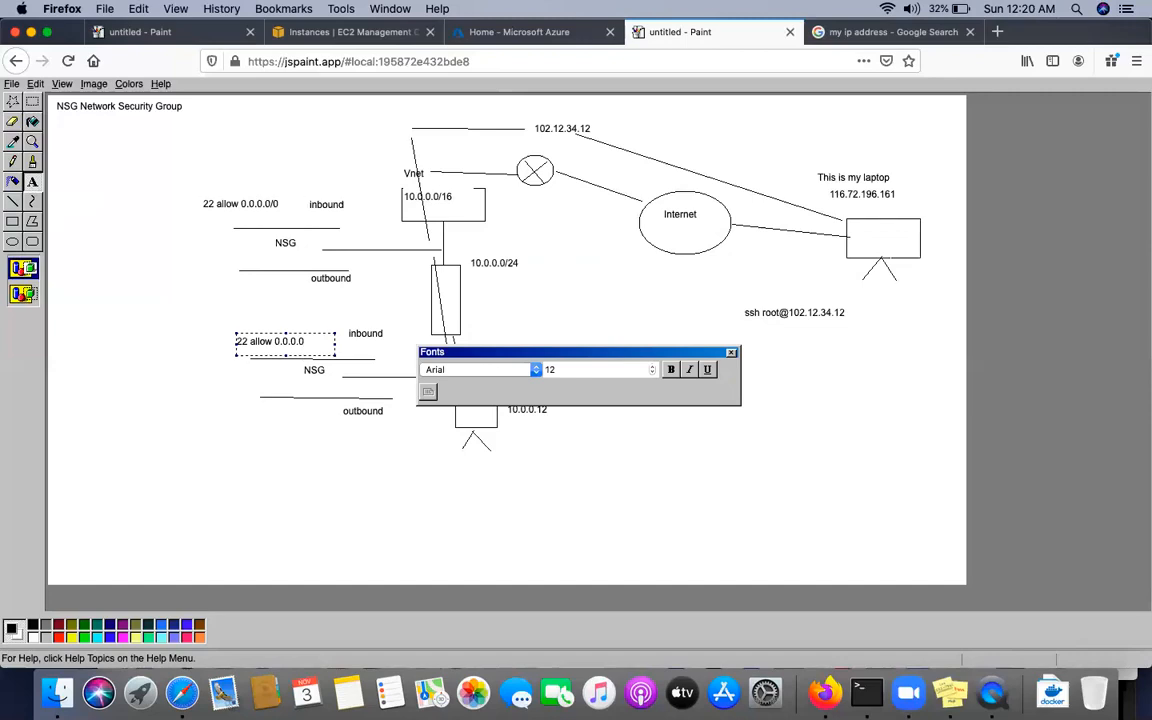
left_click(337, 448)
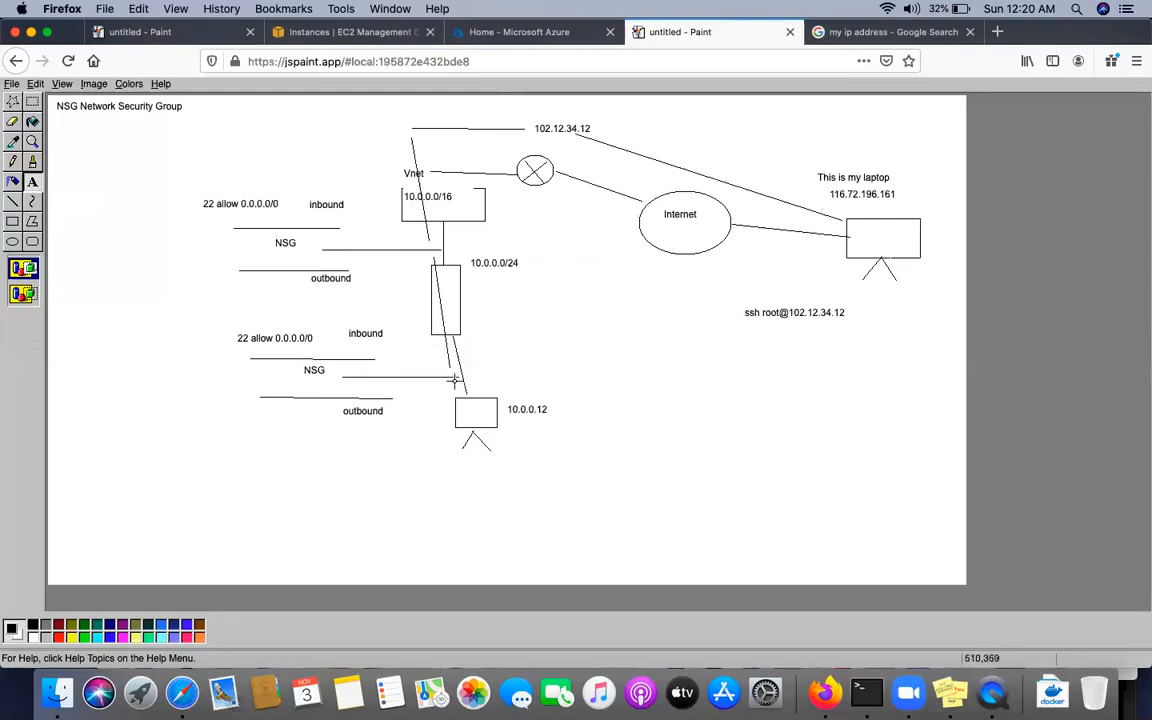
left_click(12, 201)
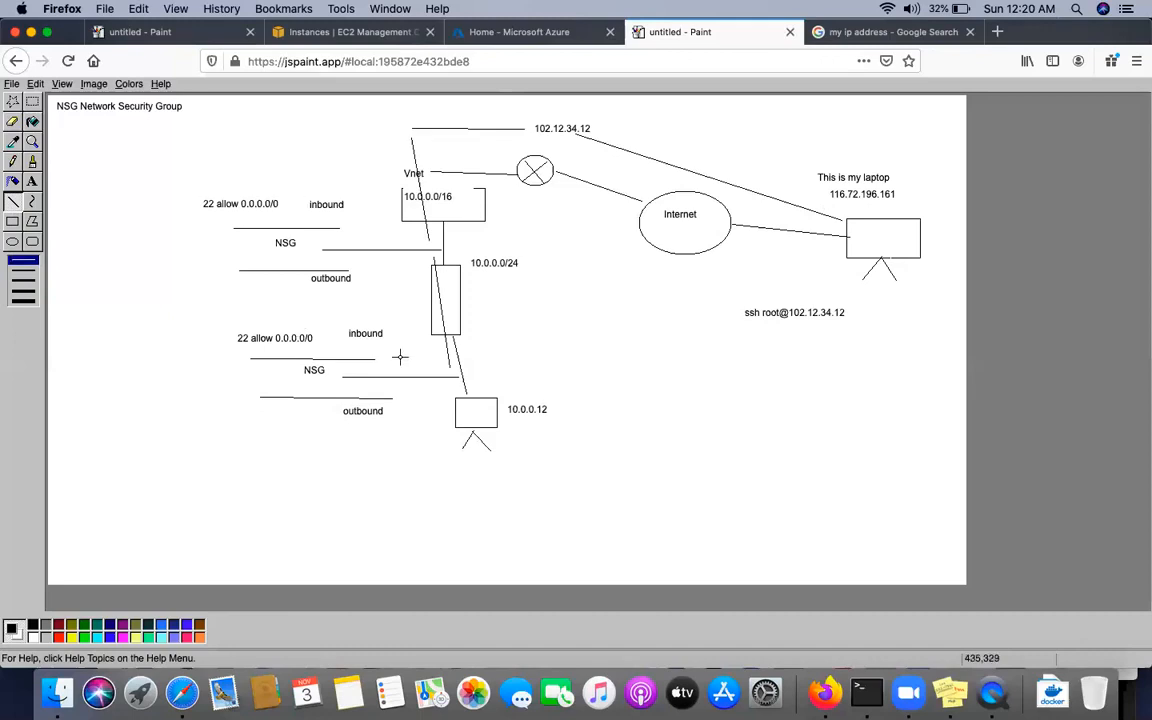
left_click_drag(443, 371, 484, 424)
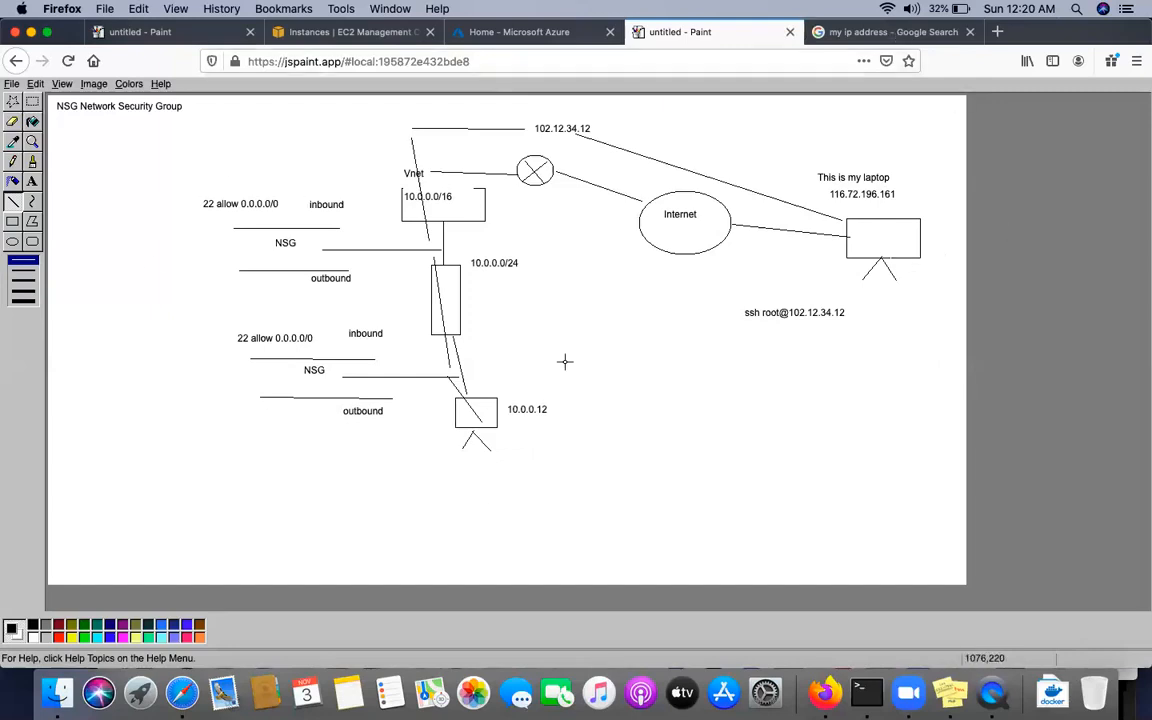
left_click_drag(475, 429, 396, 436)
left_click_drag(399, 428, 316, 420)
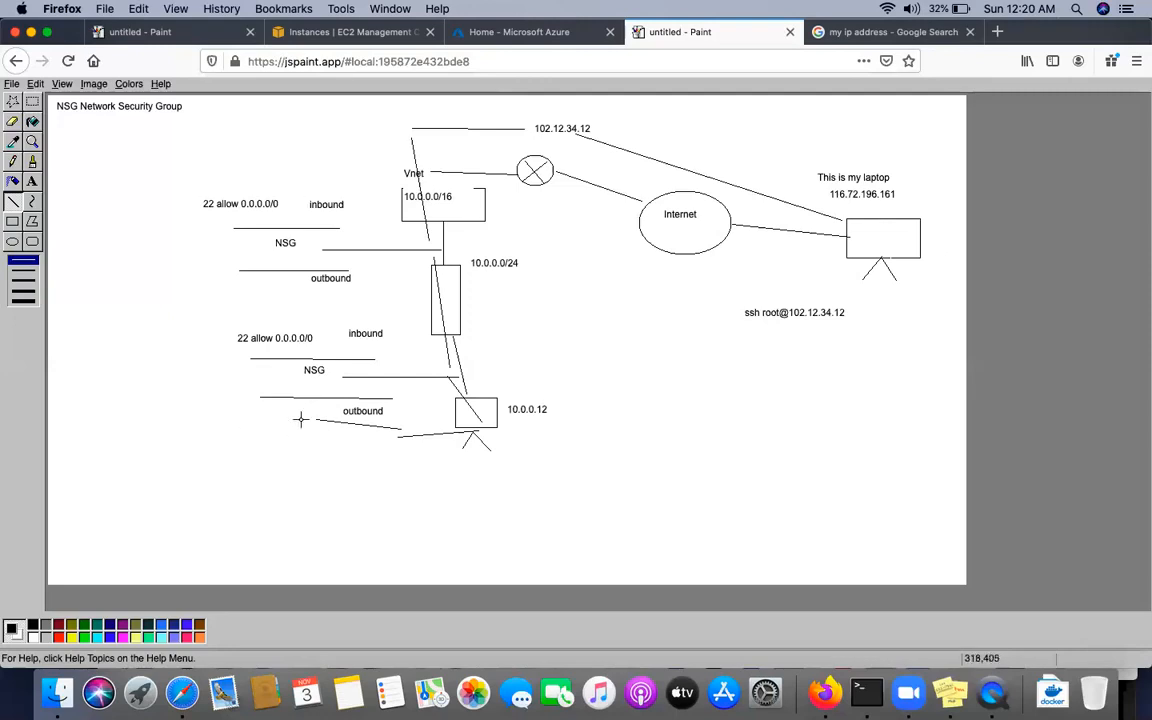
mouse_move(302, 413)
left_mouse_down()
mouse_move(255, 300)
mouse_move(265, 308)
mouse_move(255, 285)
mouse_move(275, 283)
left_mouse_up()
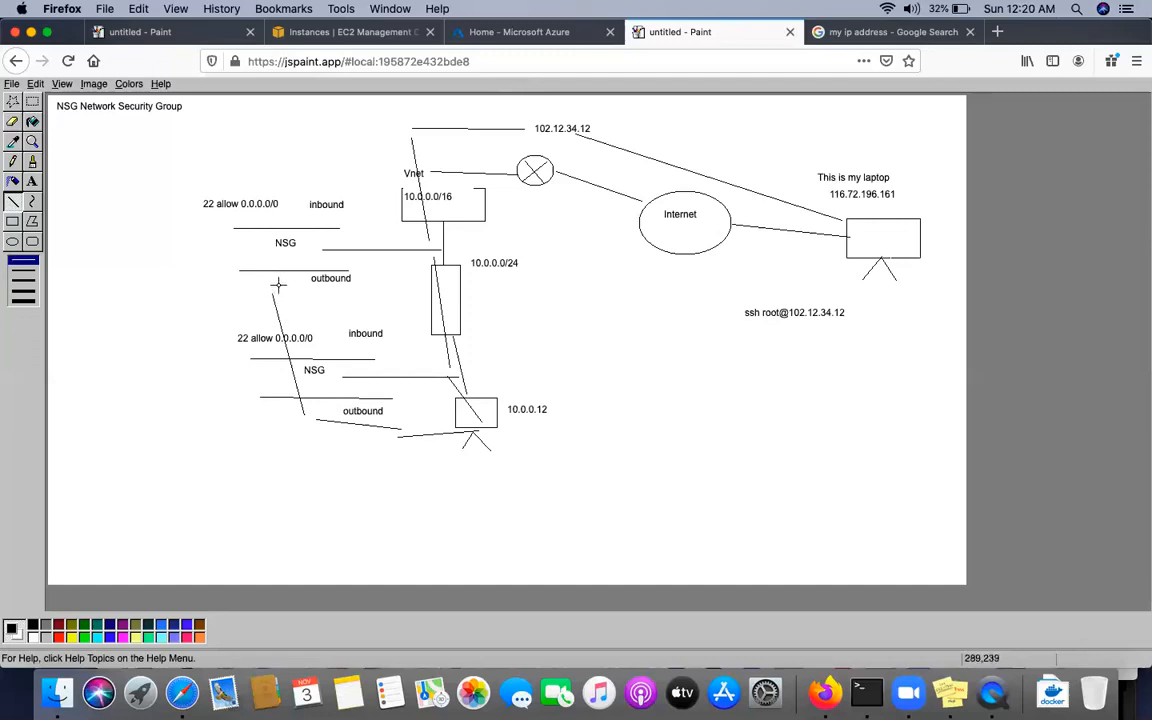
mouse_move(278, 284)
left_mouse_down()
mouse_move(331, 128)
mouse_move(481, 117)
mouse_move(455, 127)
mouse_move(868, 237)
left_mouse_up()
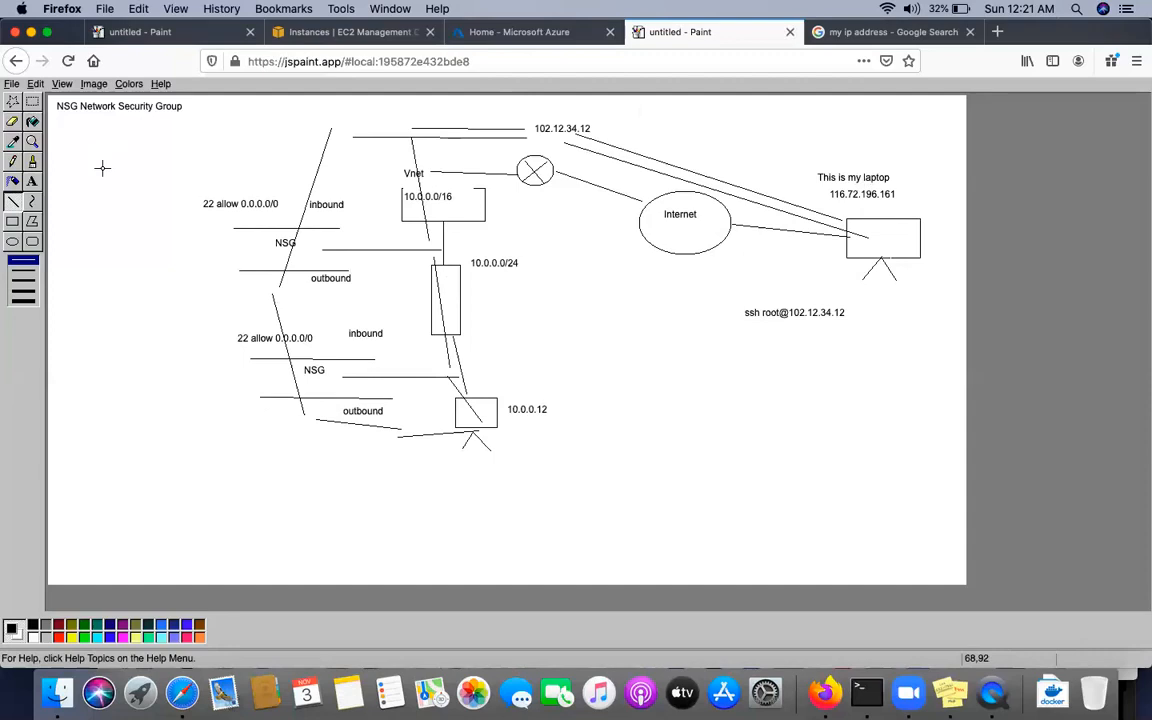
Write 'statefull' and 'stateless' on two lines beneath the Network Security Group title
left_click(33, 183)
left_click_drag(63, 126, 166, 189)
type("stateless")
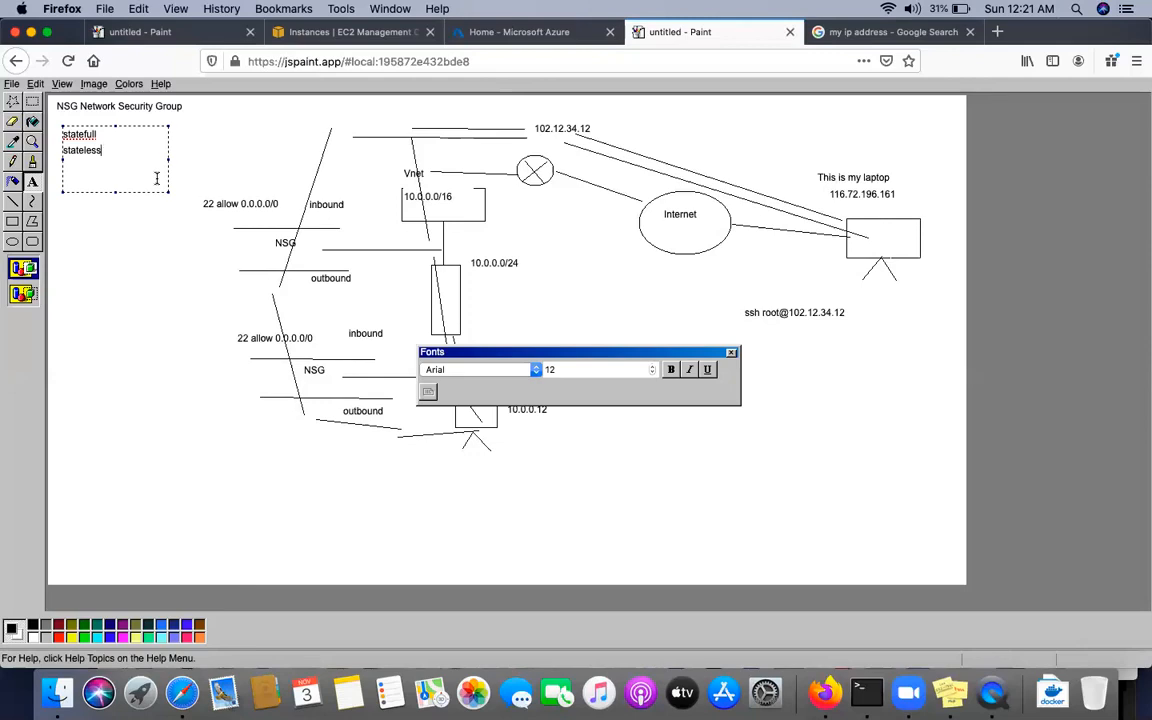
left_click(131, 261)
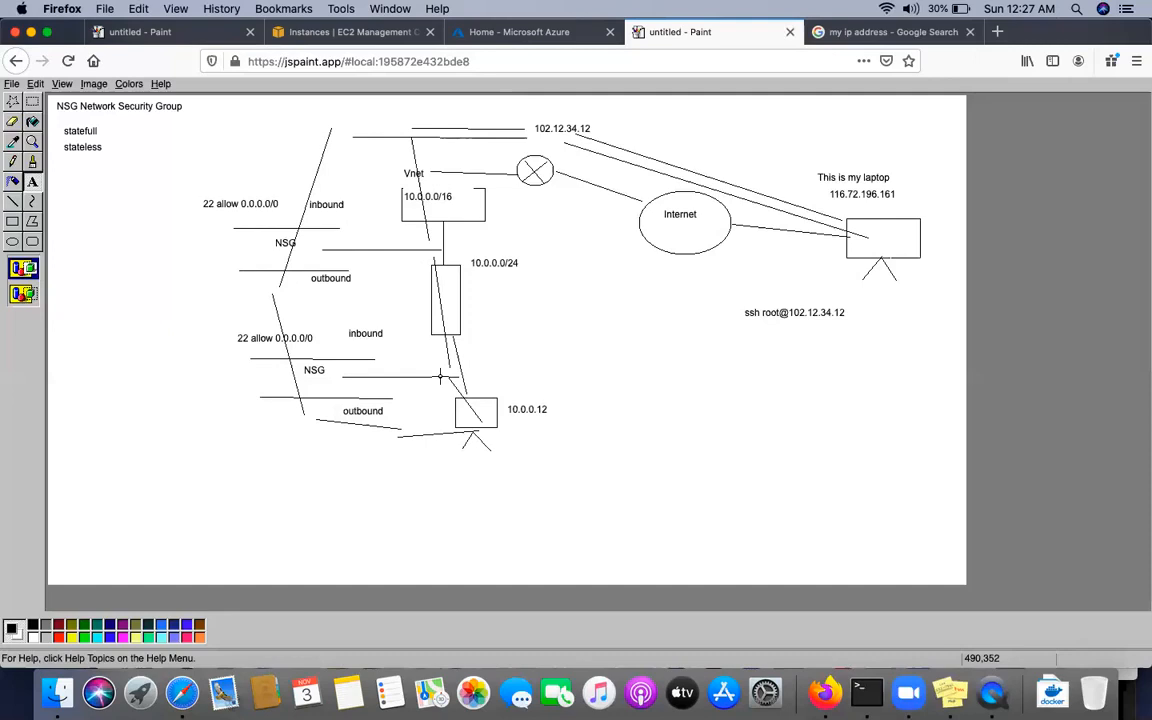
Extend the lower NSG line to meet the diagonal, then return to the Azure portal Home tab
left_click_drag(439, 376, 458, 377)
left_click(190, 703)
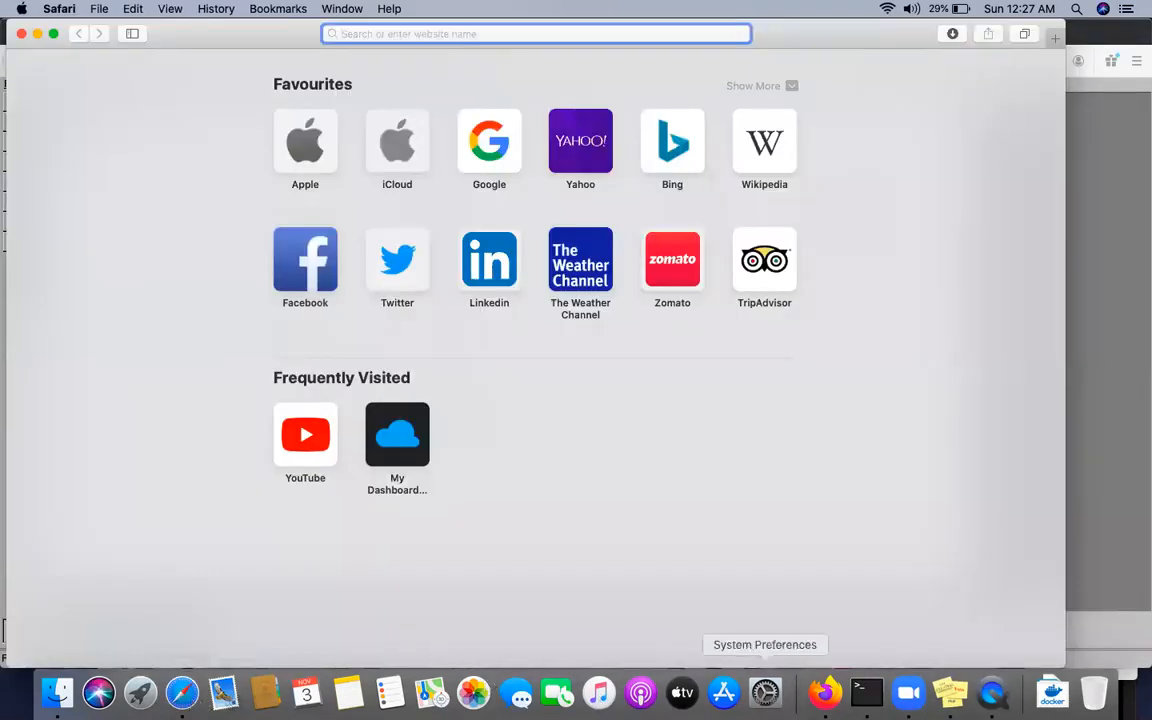
left_click(825, 693)
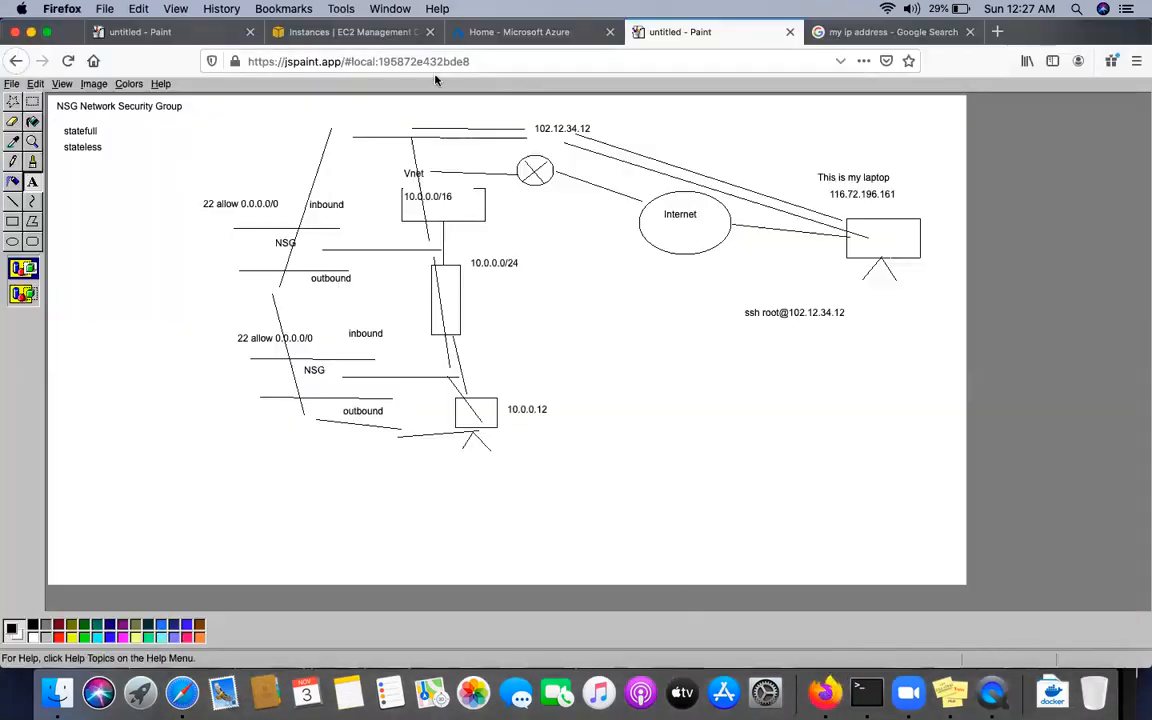
left_click(515, 32)
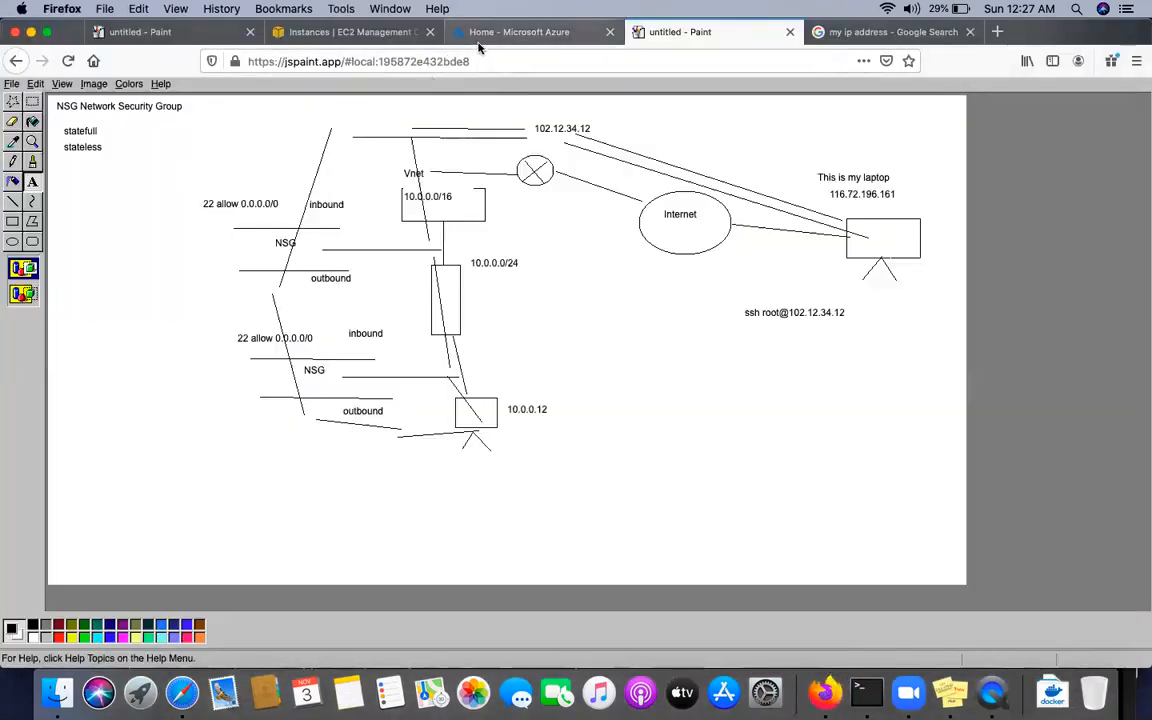
Start a new network security group and create resource group NEW-NSG for it
left_click(527, 93)
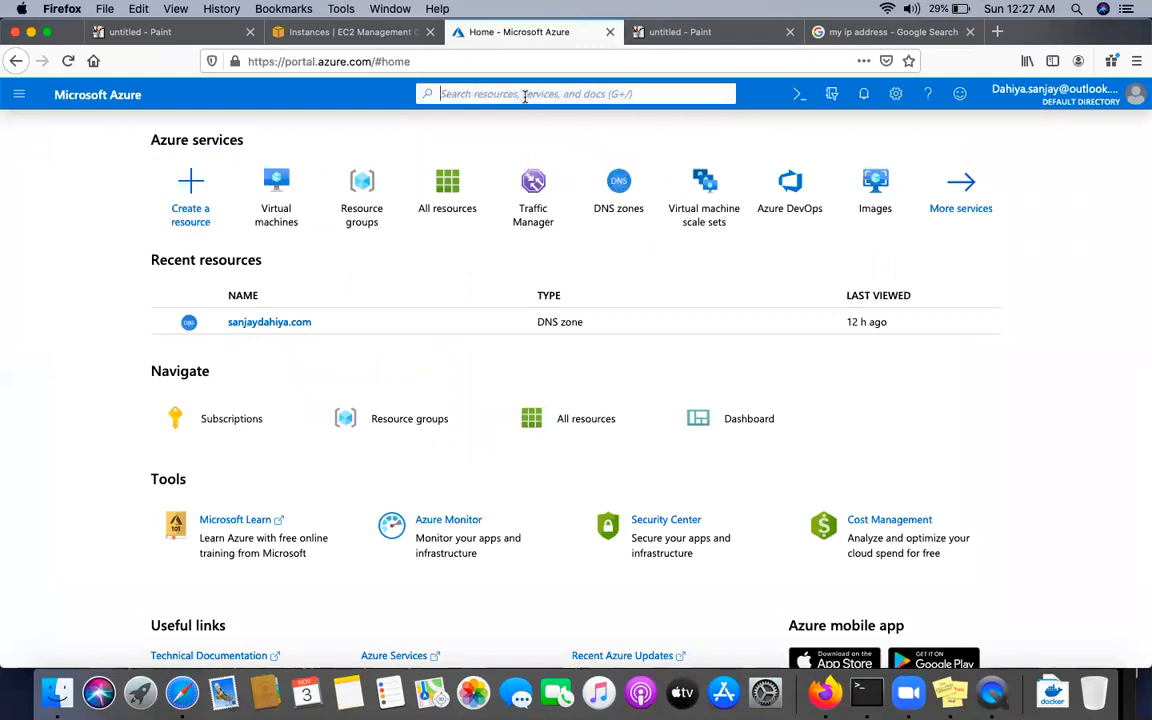
type("NSG")
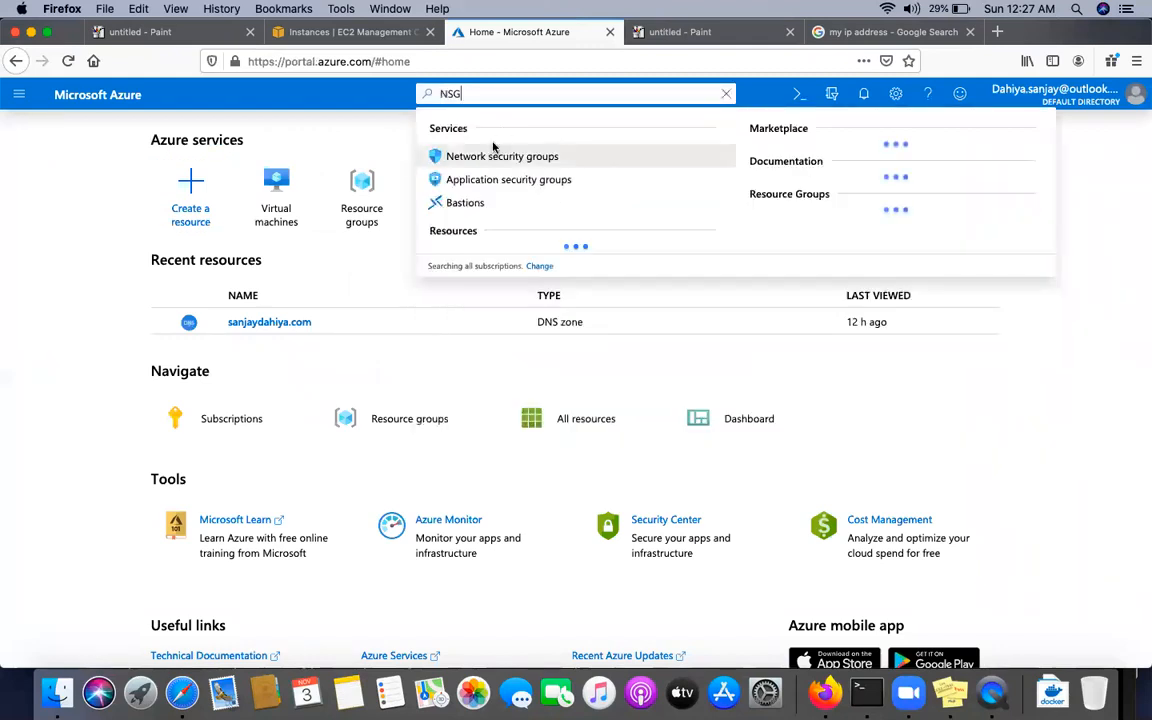
left_click(480, 160)
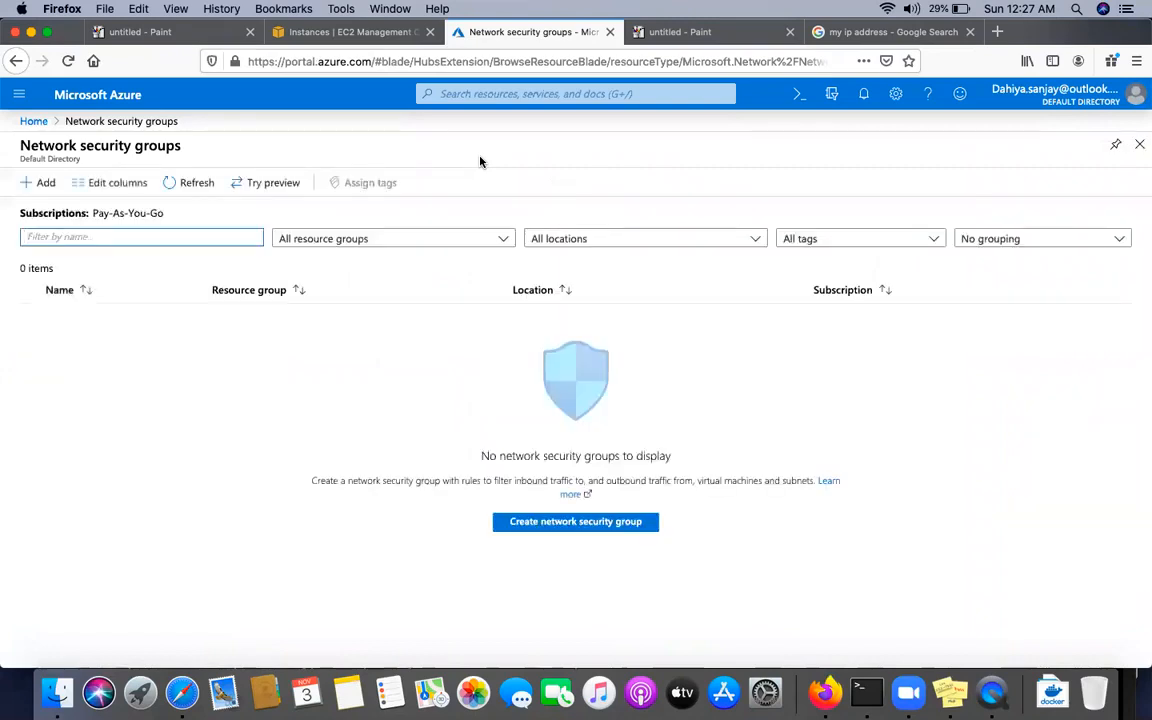
left_click(540, 528)
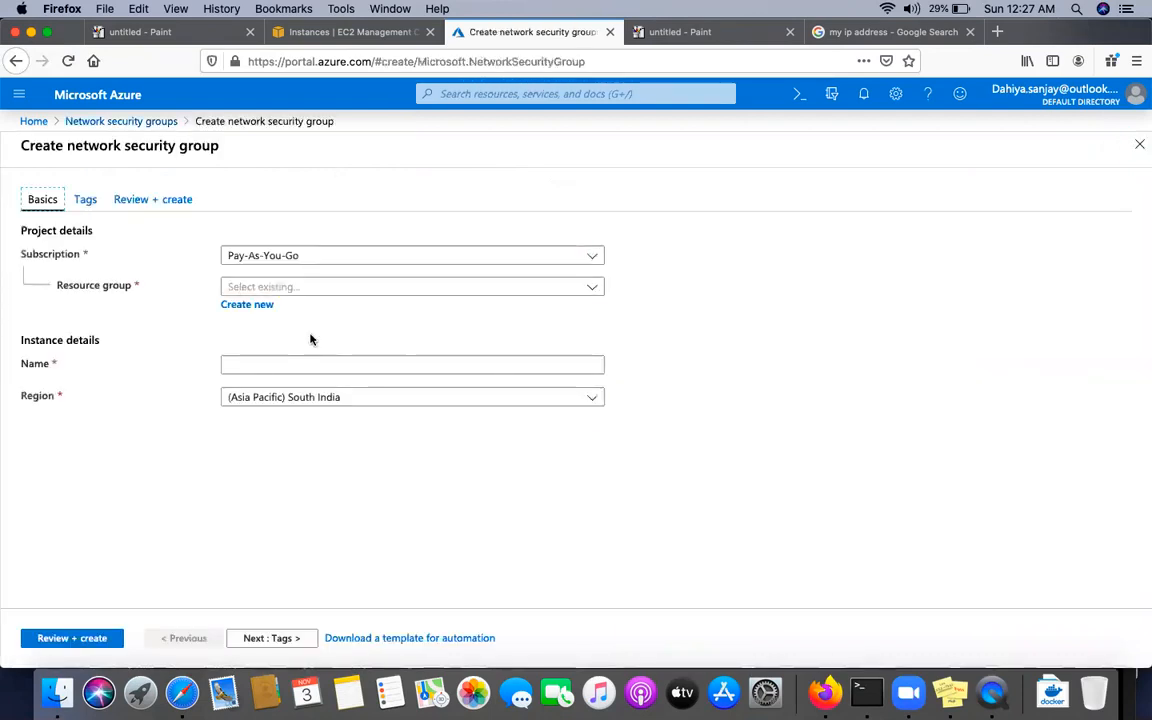
left_click(245, 306)
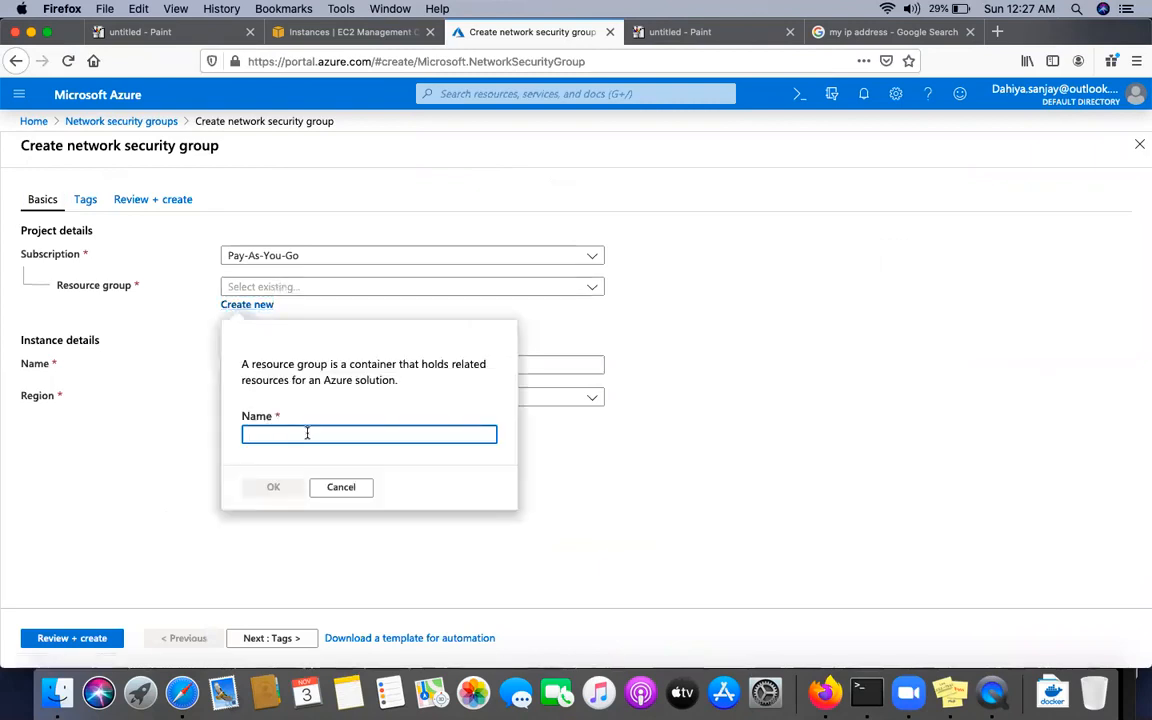
left_click(379, 289)
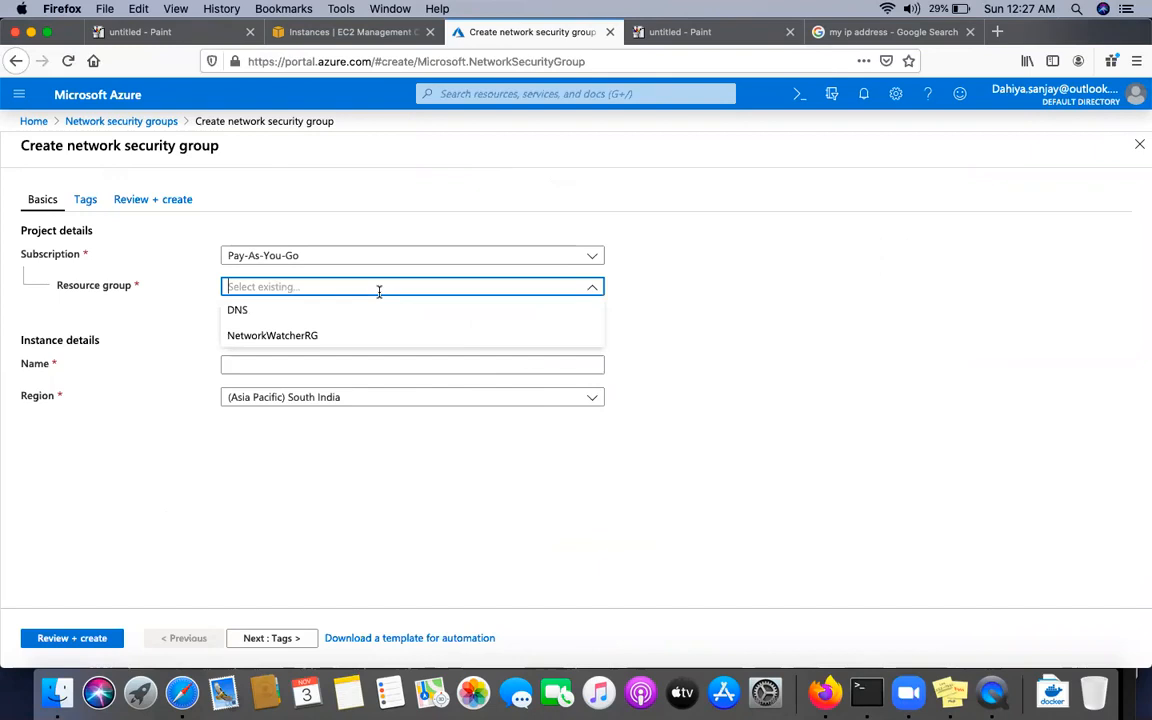
left_click(185, 300)
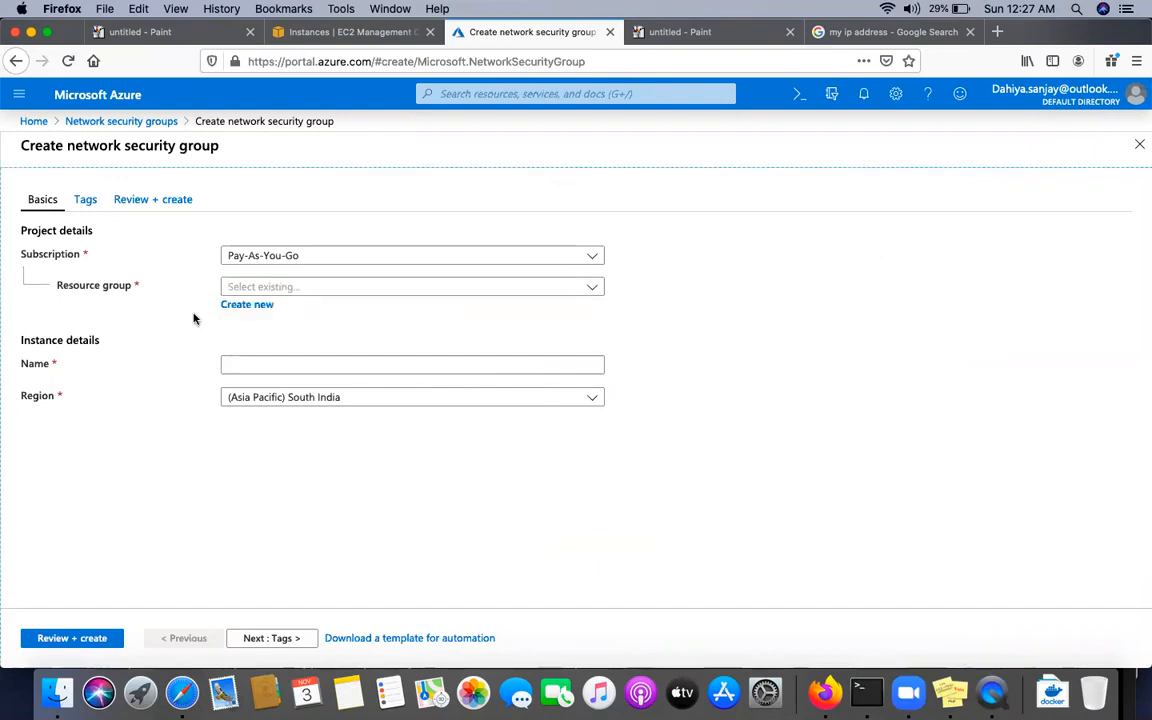
left_click(247, 305)
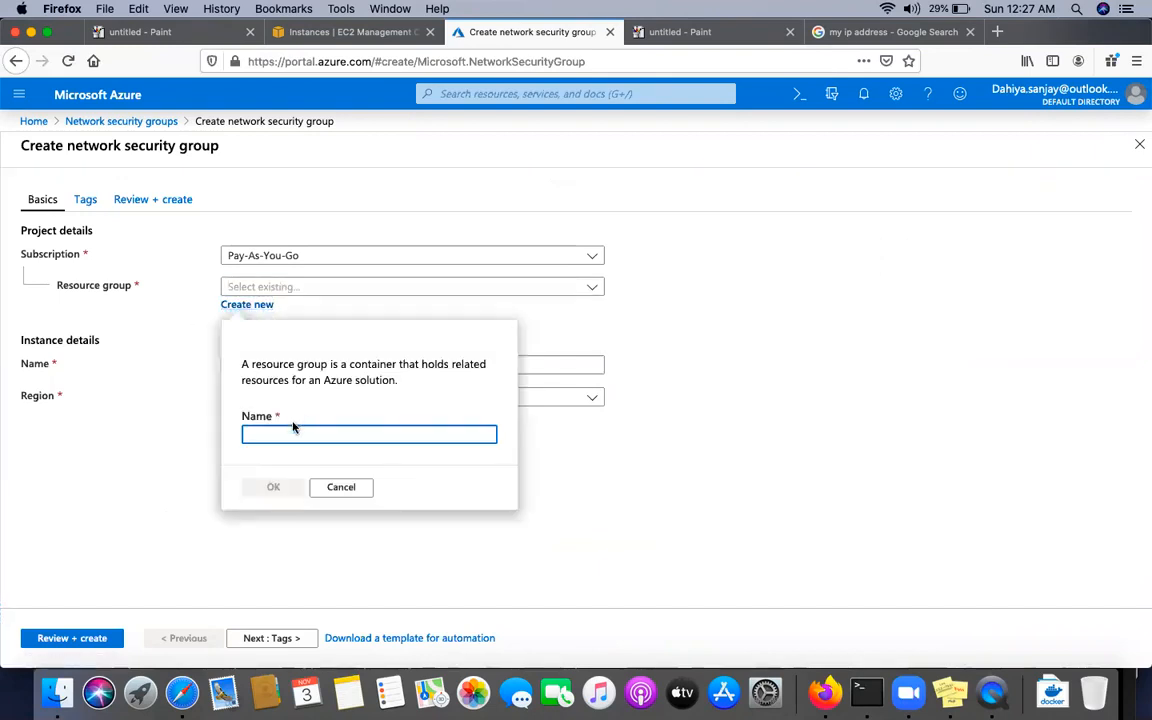
type("NEW-NSG")
left_click(276, 490)
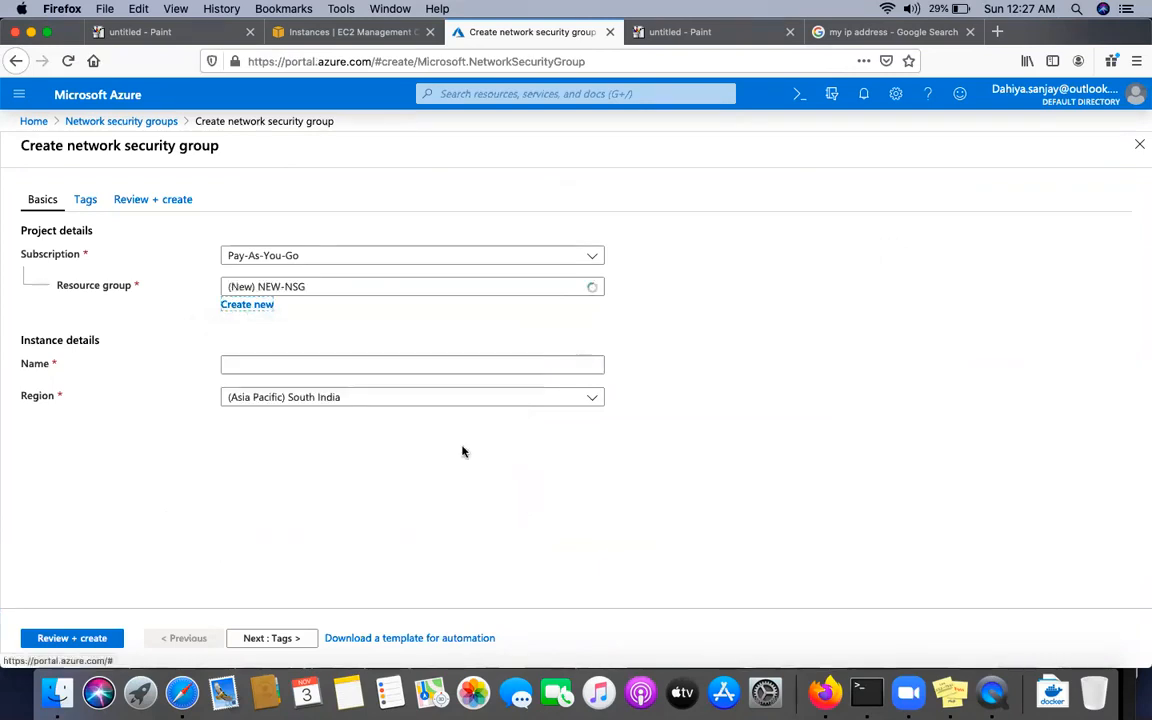
Name the group NEW-NSG, choose West Central US, and run Review + create
left_click(314, 366)
type("NEW-")
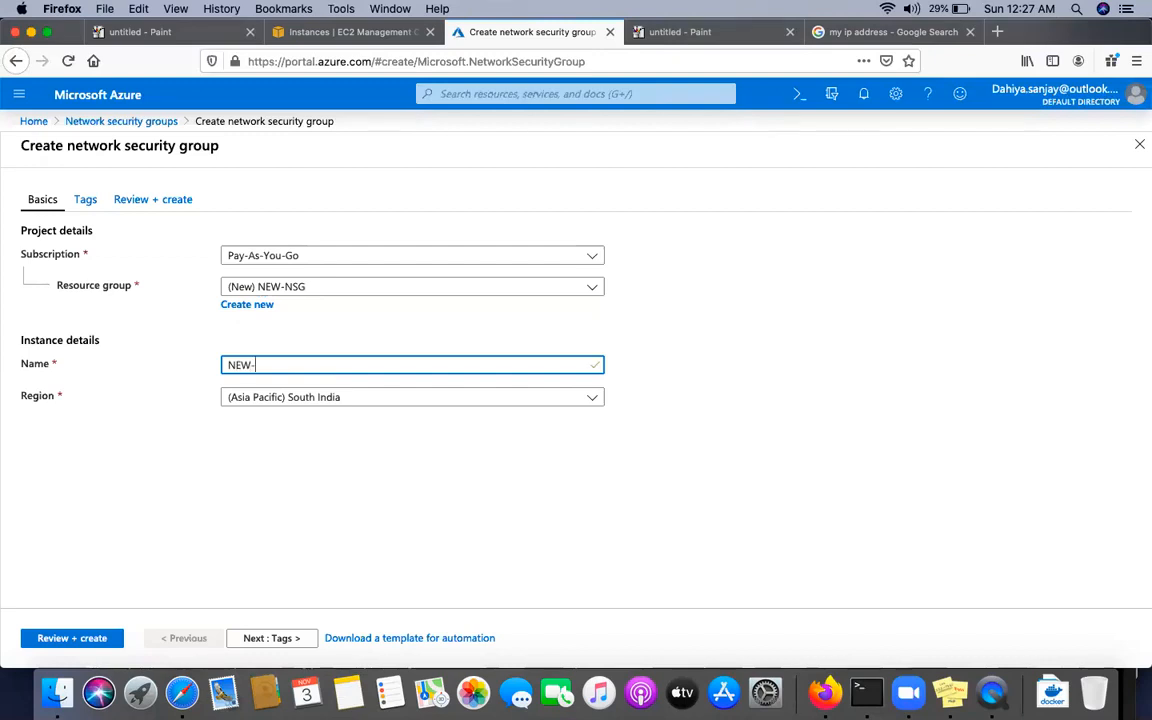
type("NSG")
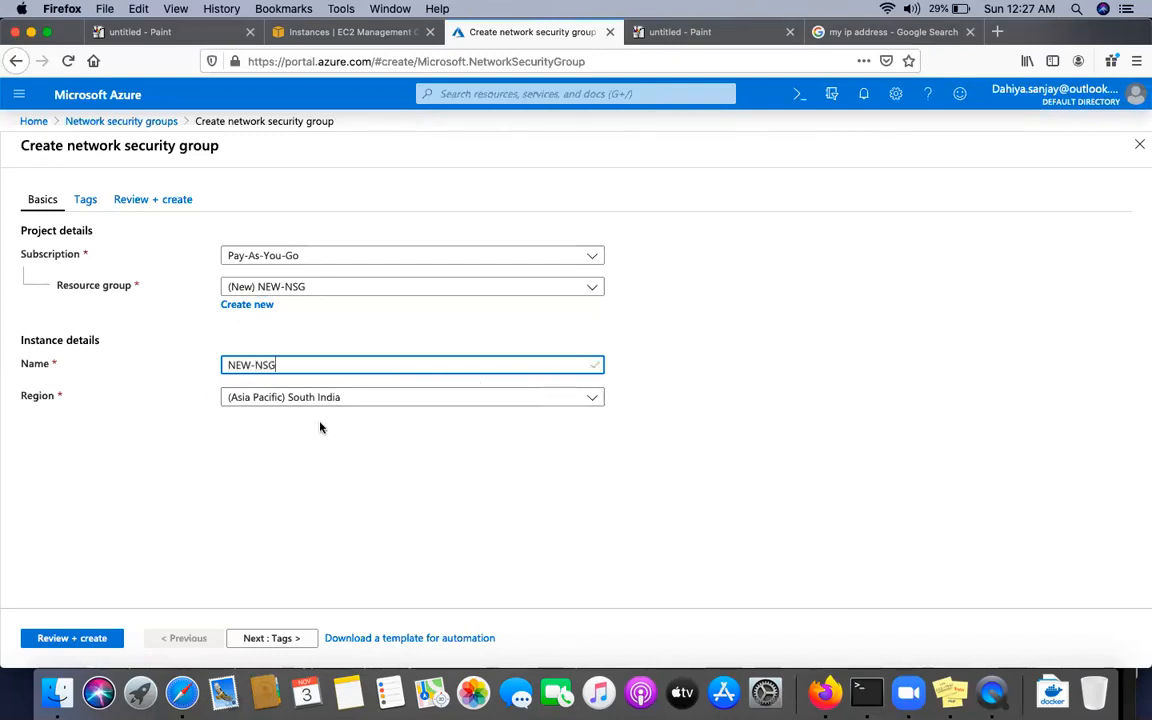
left_click(334, 404)
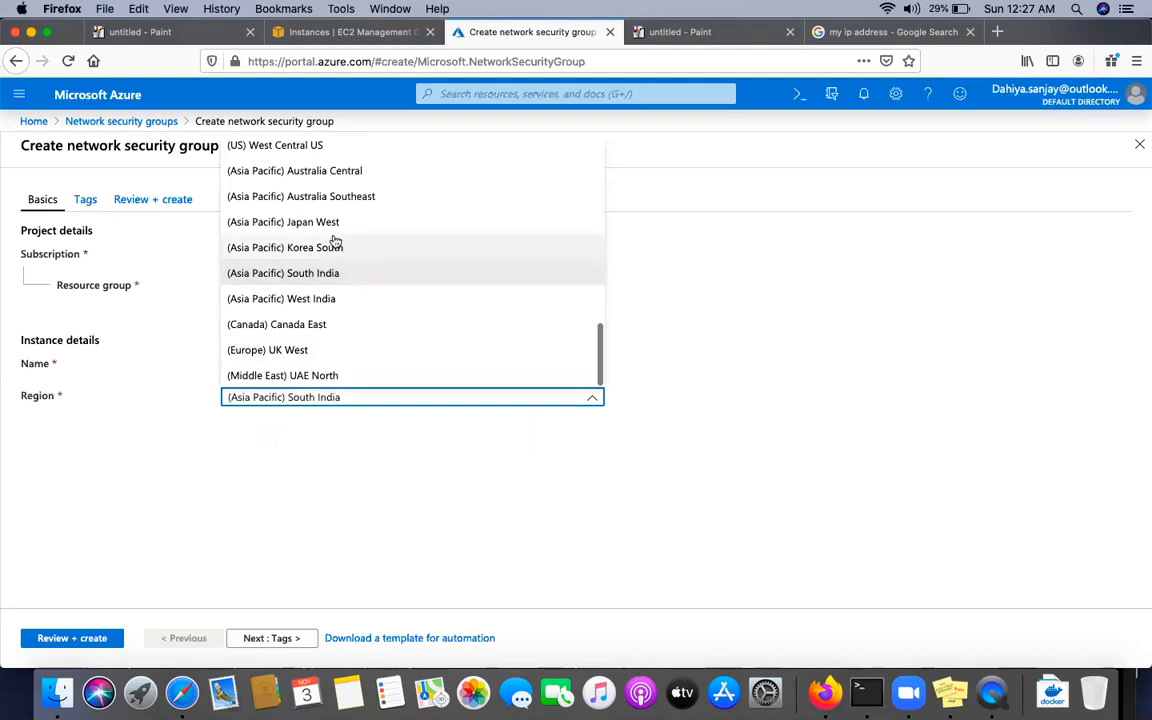
scroll(334, 250, "up", 2)
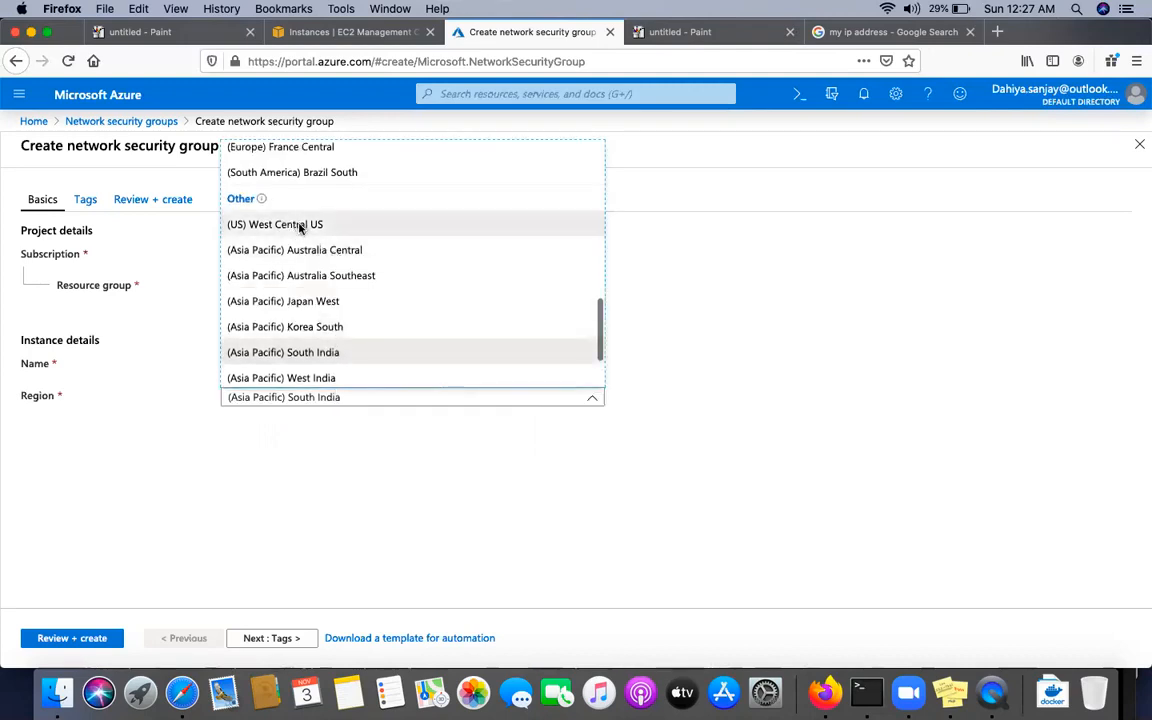
left_click(299, 227)
left_click(68, 639)
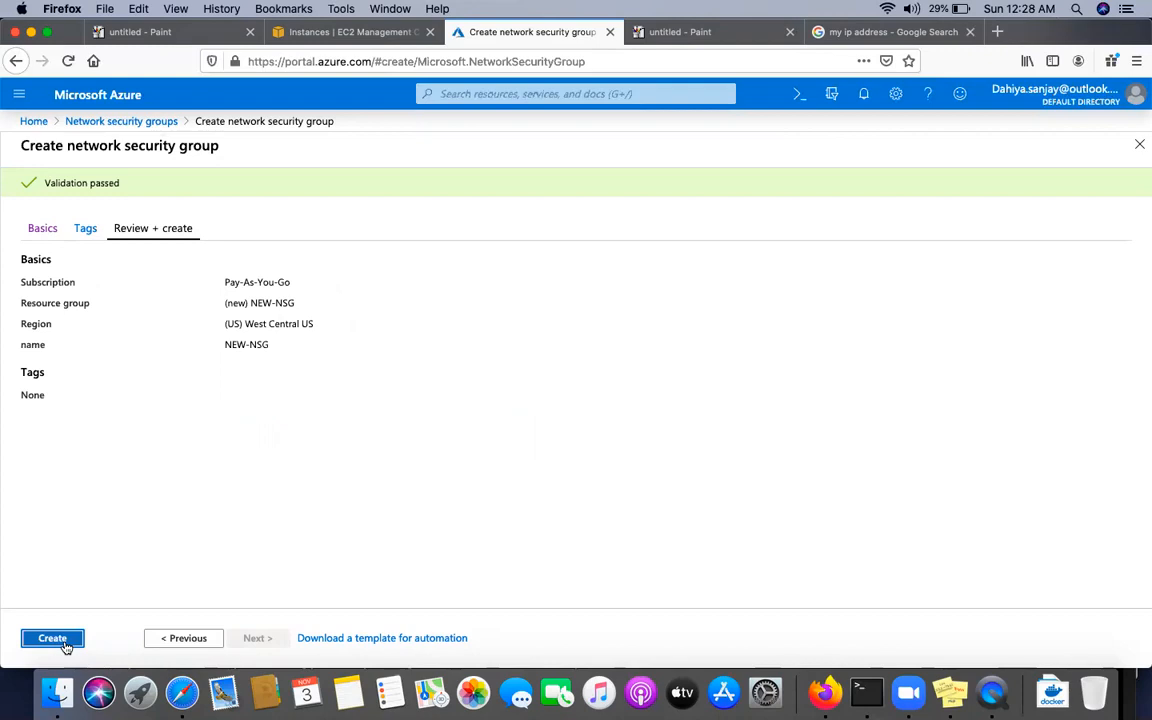
Create the NEW-NSG security group and check its deployment progress in notifications
left_click(55, 640)
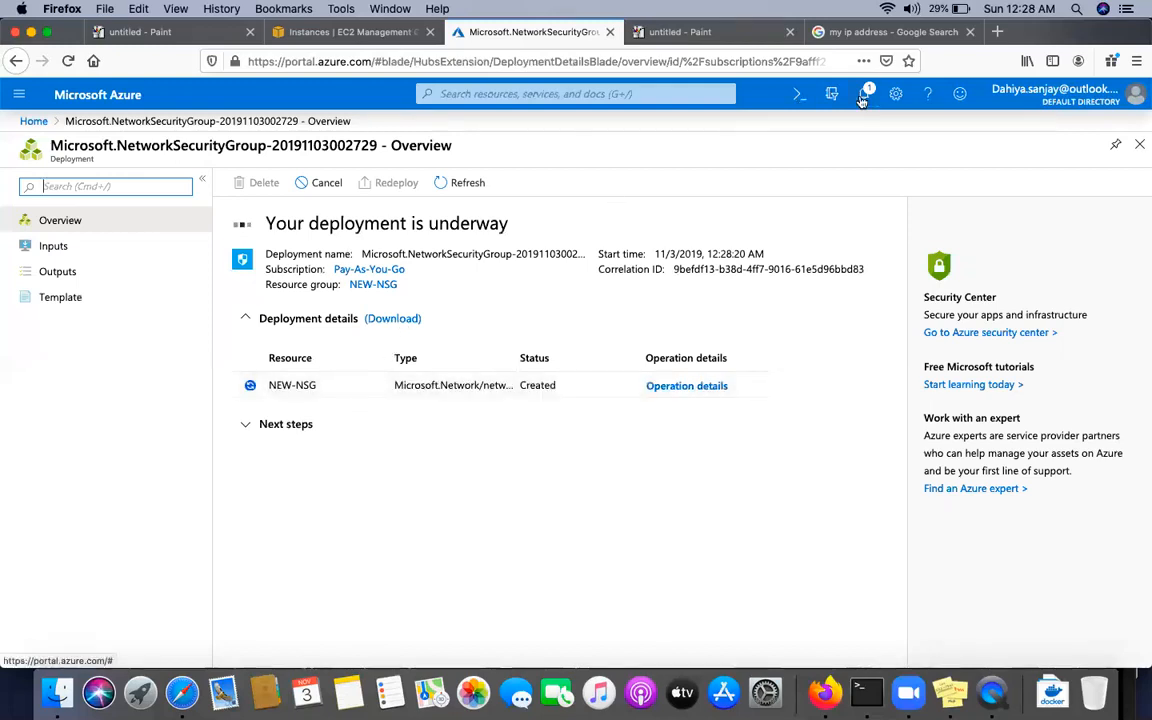
left_click(864, 96)
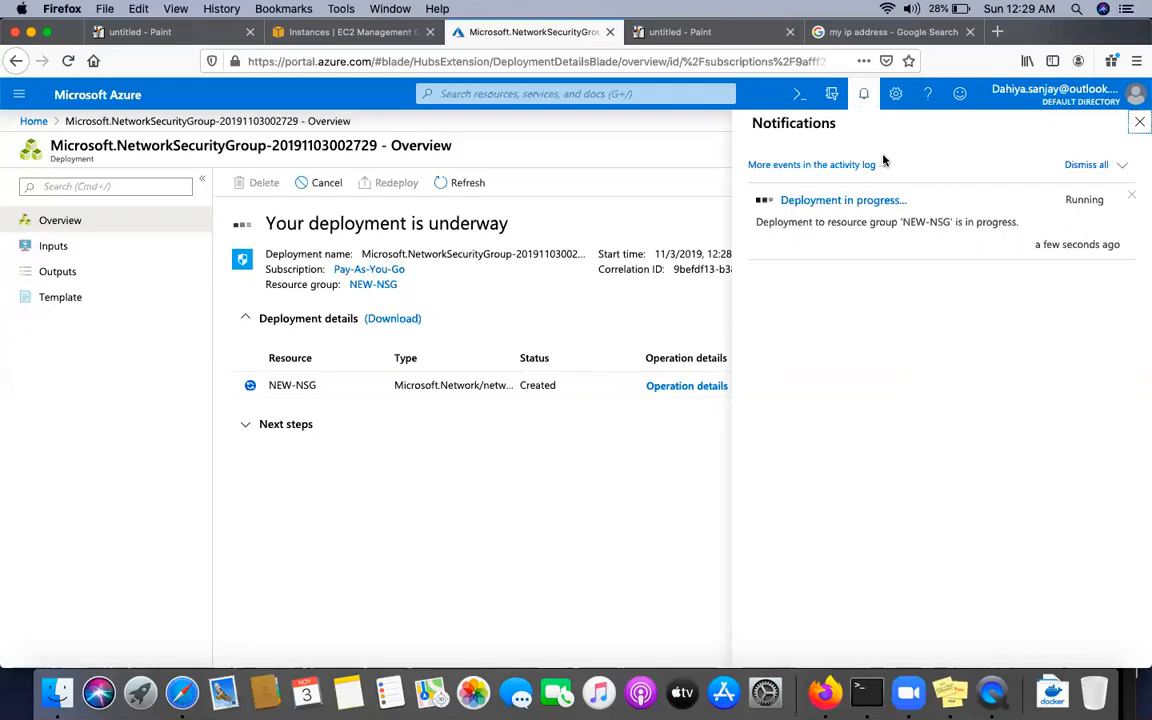
Reload the deployment overview until it reads 'Your deployment is complete'
left_click(68, 62)
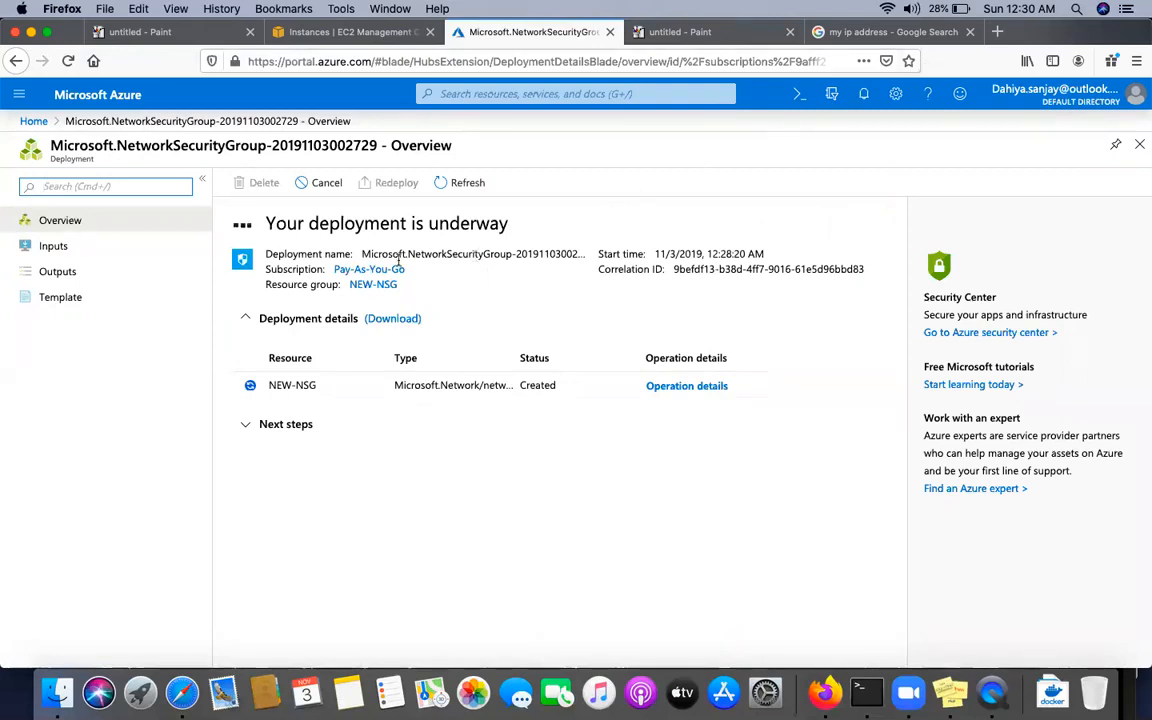
left_click_drag(273, 224, 407, 224)
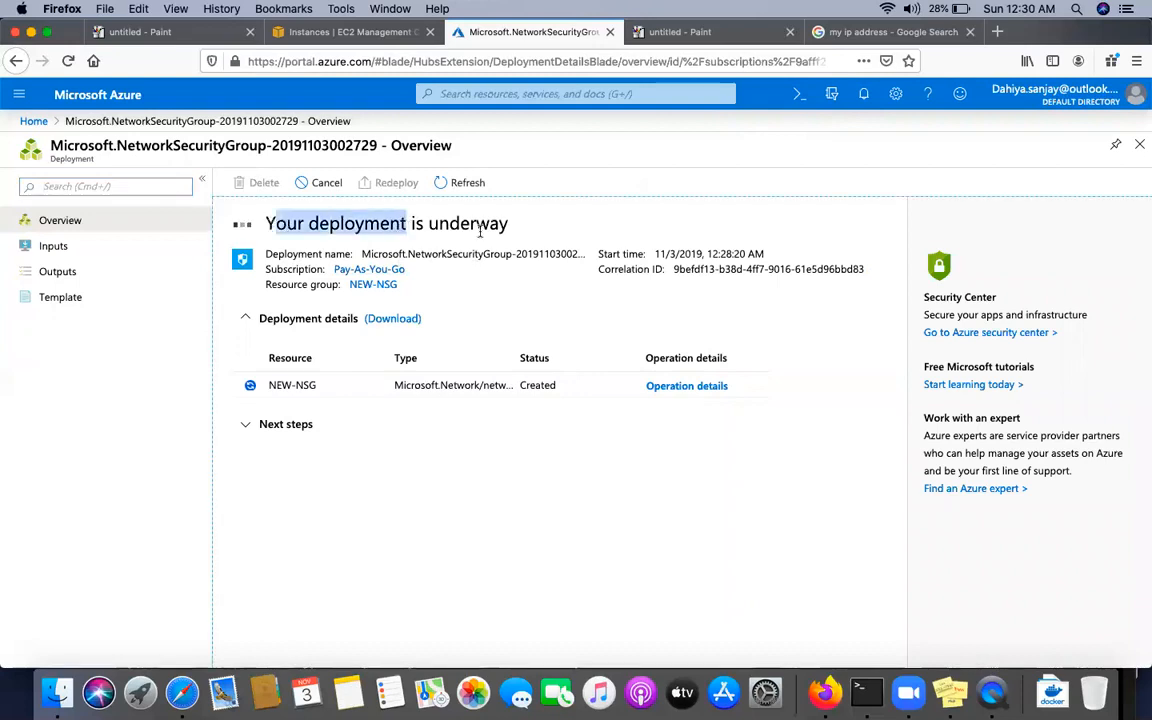
left_click_drag(480, 231, 465, 217)
left_click(535, 224)
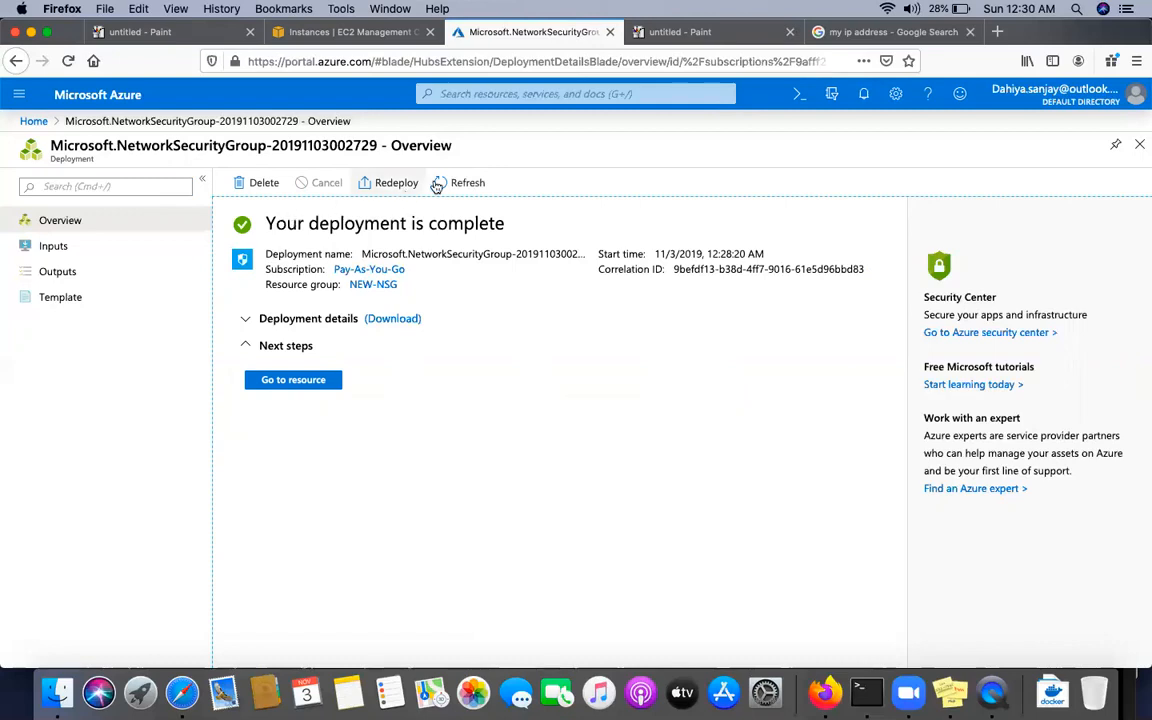
Find NEW-NSG under Network security groups and show its inbound security rules
left_click(465, 93)
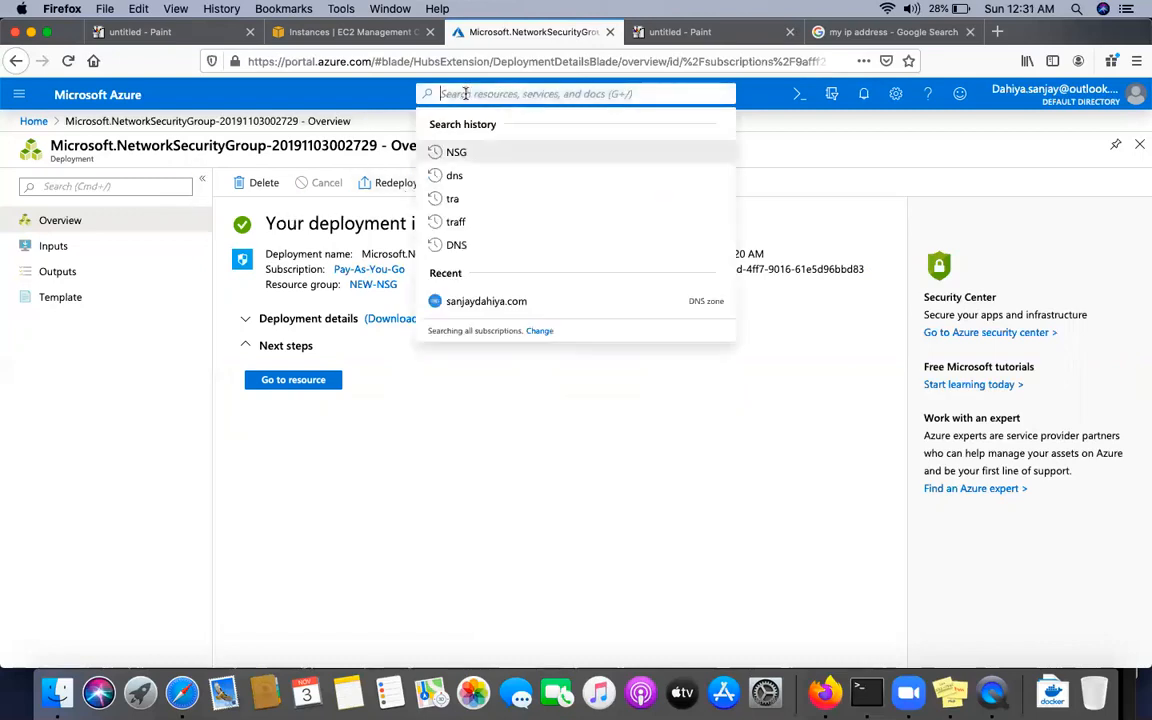
type("NSG")
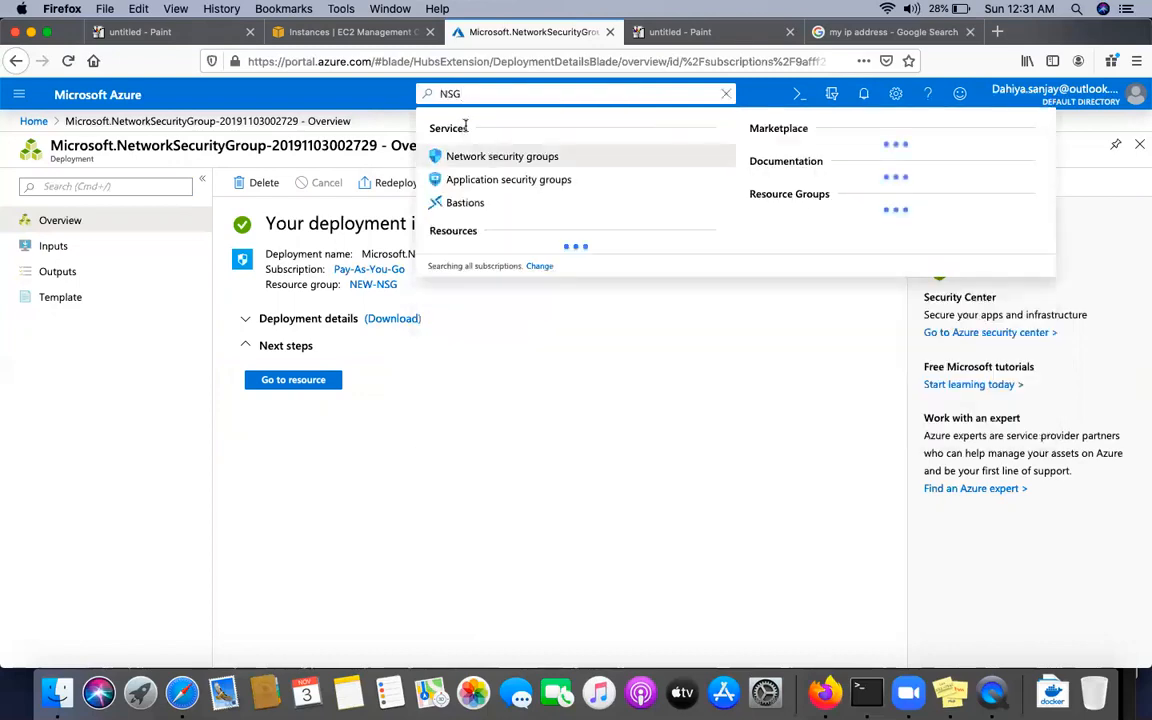
left_click(482, 160)
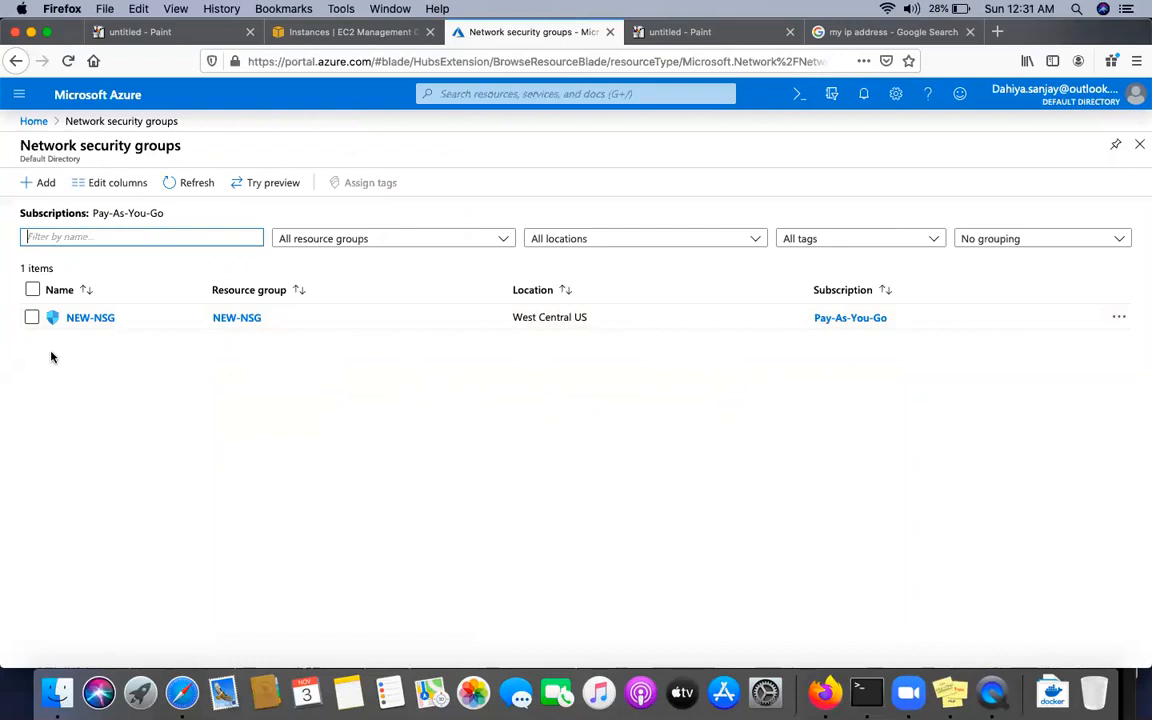
left_click(90, 318)
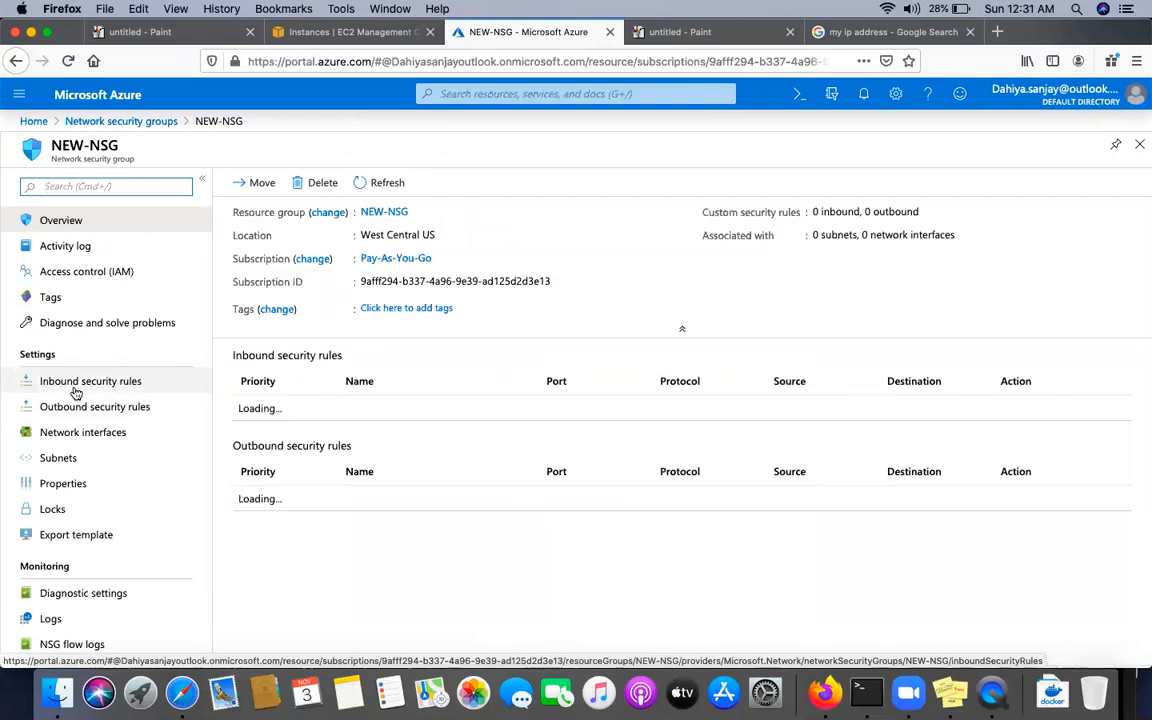
left_click(76, 390)
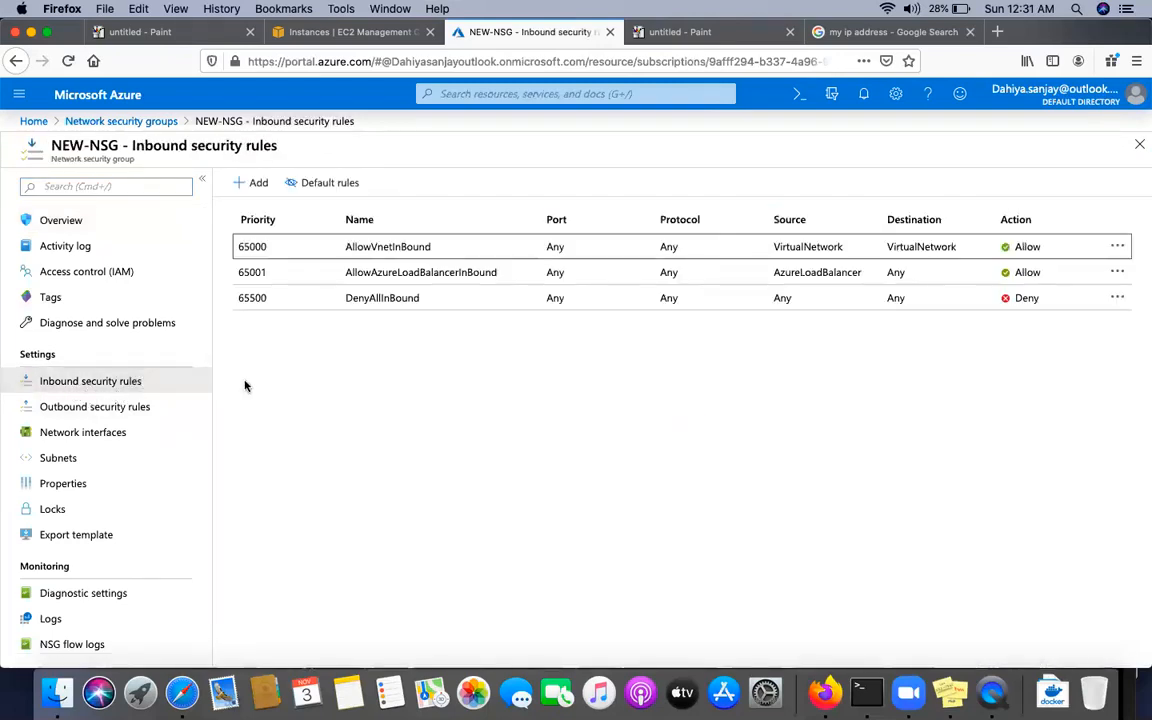
left_click(100, 414)
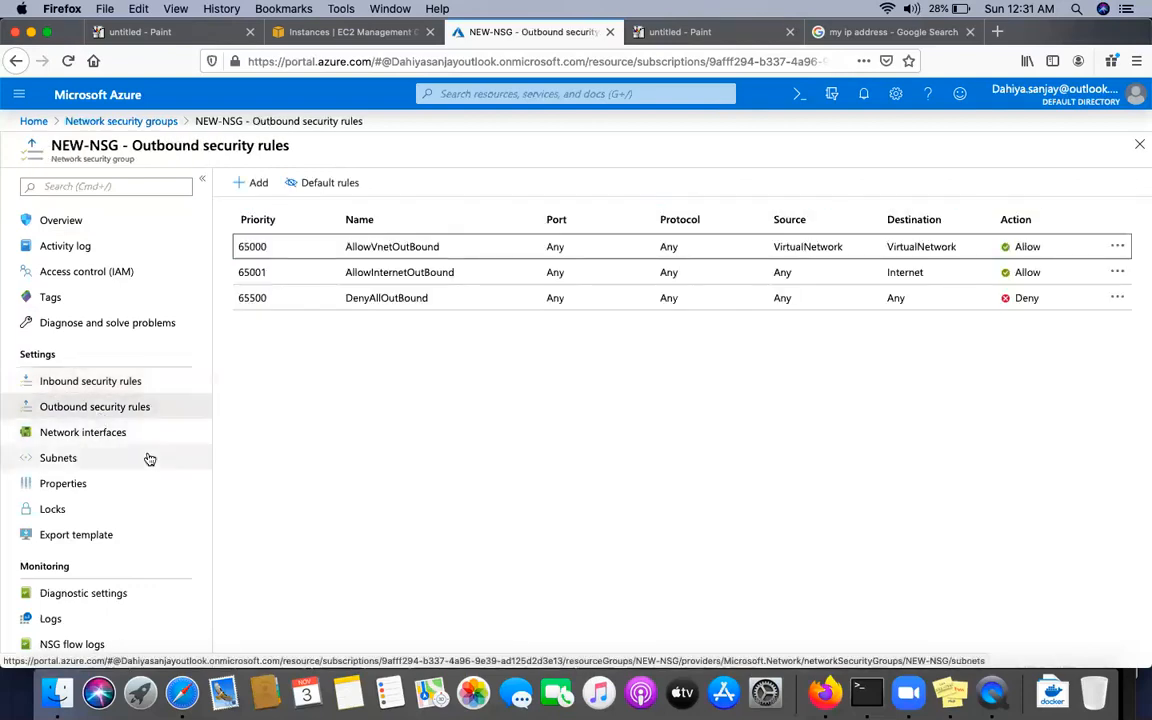
left_click(75, 383)
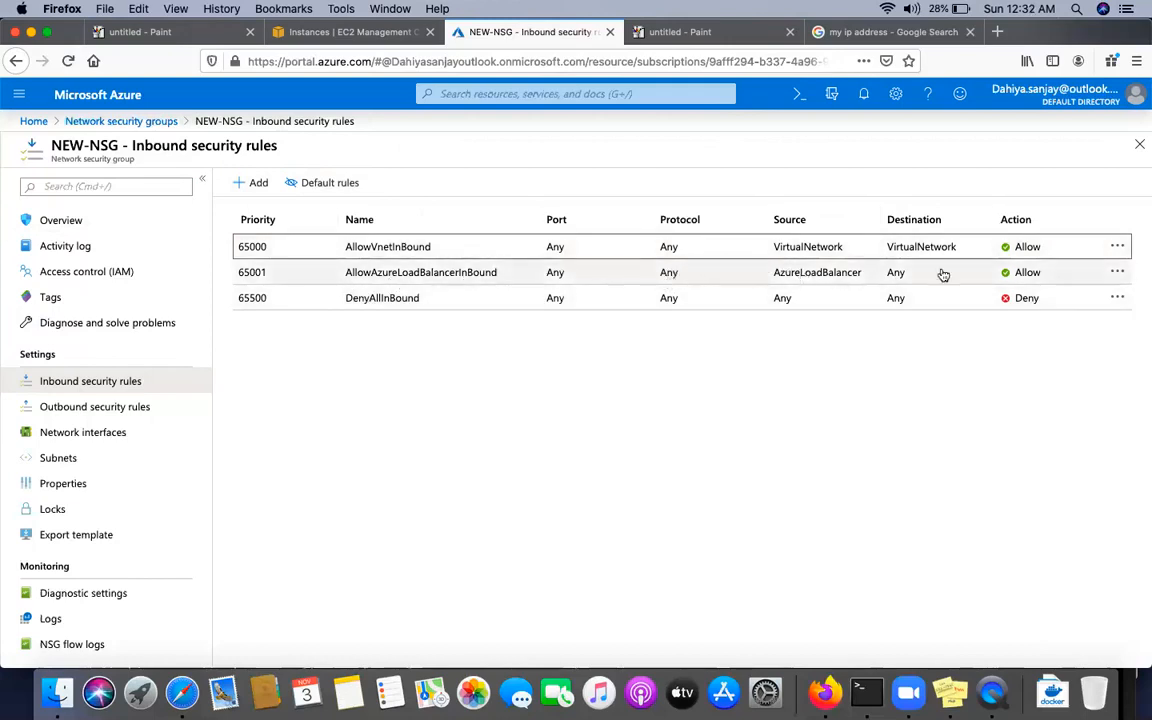
Leave rule 65000 undeleted and view NEW-NSG's three default outbound security rules
left_click(1118, 250)
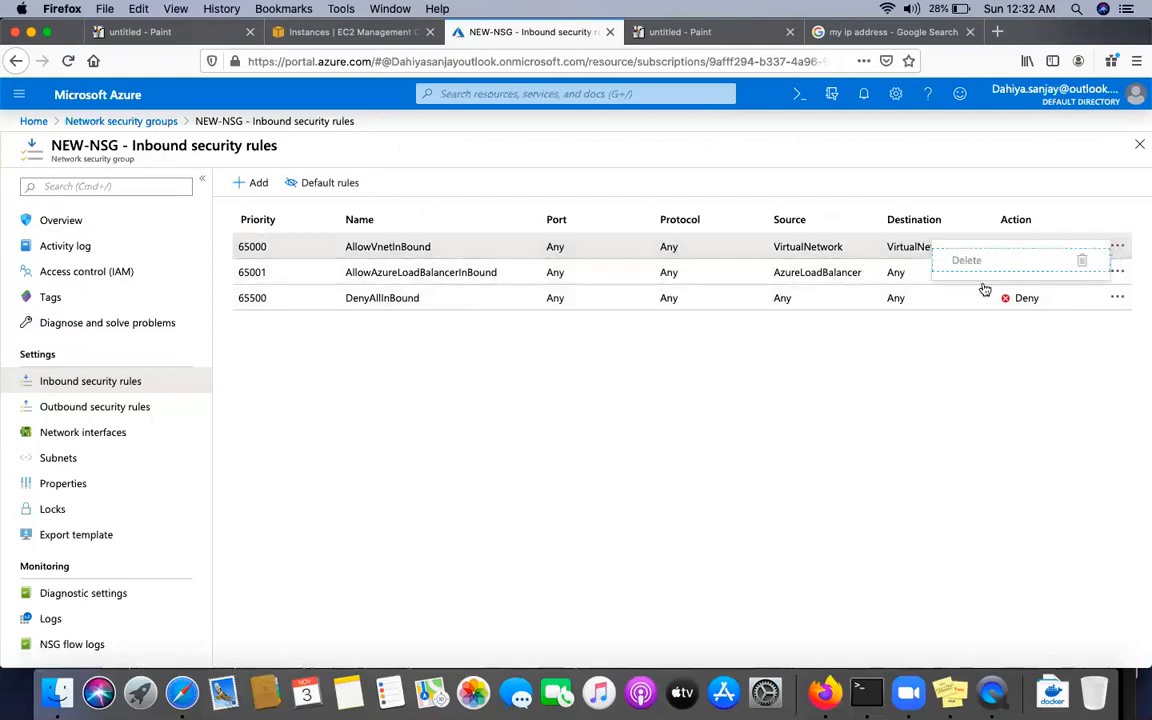
left_click(770, 368)
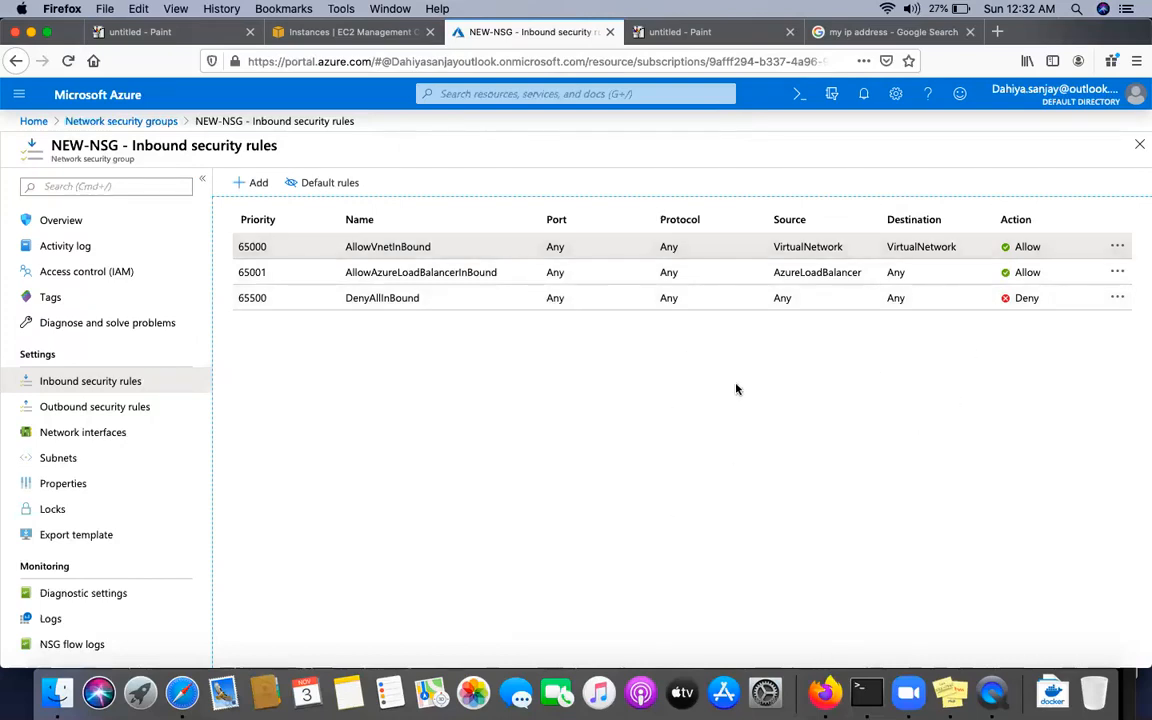
left_click(70, 407)
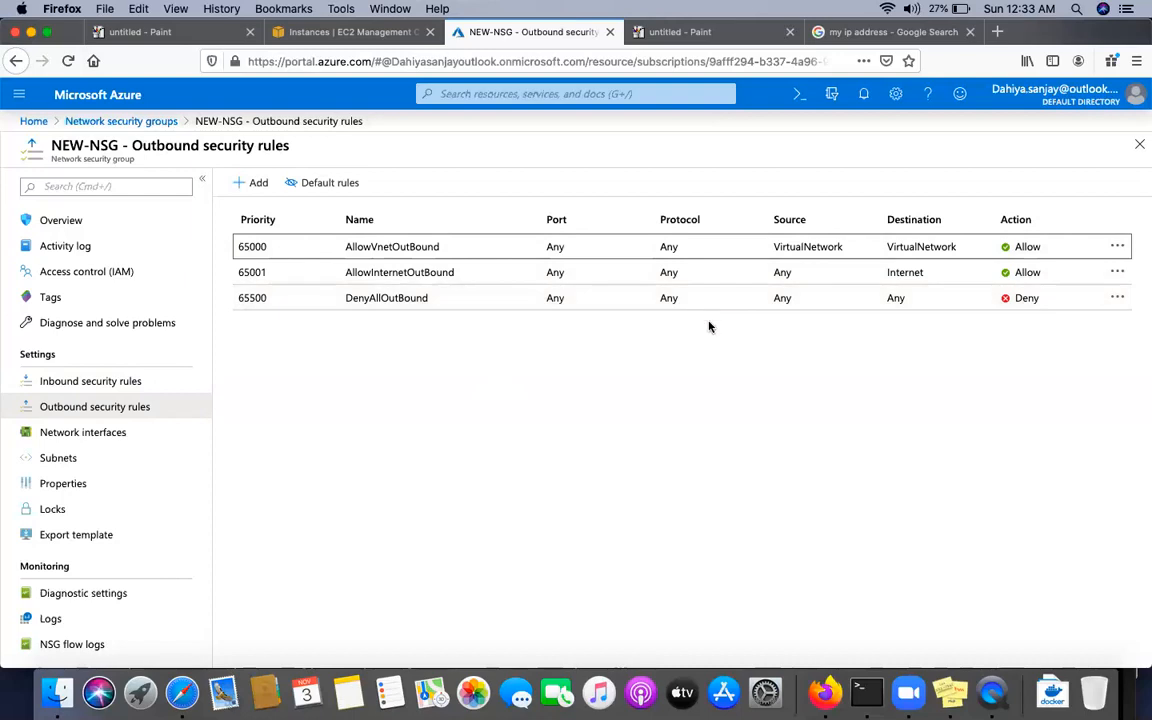
Start a new virtual machine from the Virtual machines list in resource group NEW-NSG
left_click(20, 96)
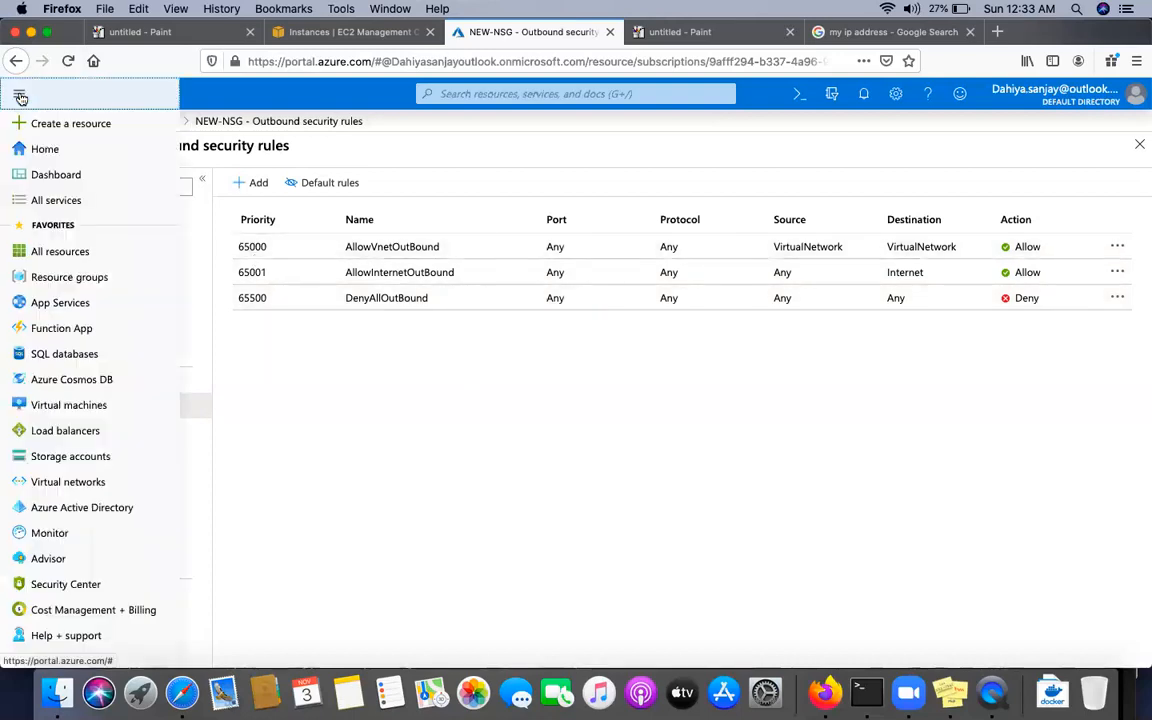
left_click(69, 404)
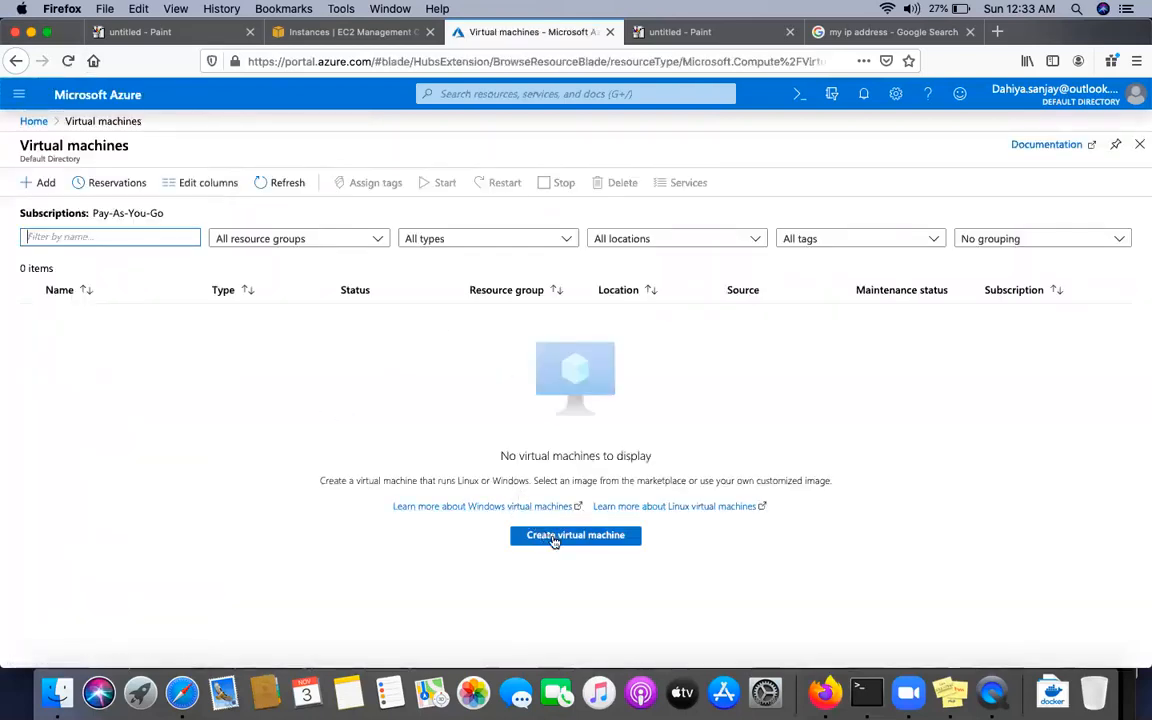
left_click(554, 538)
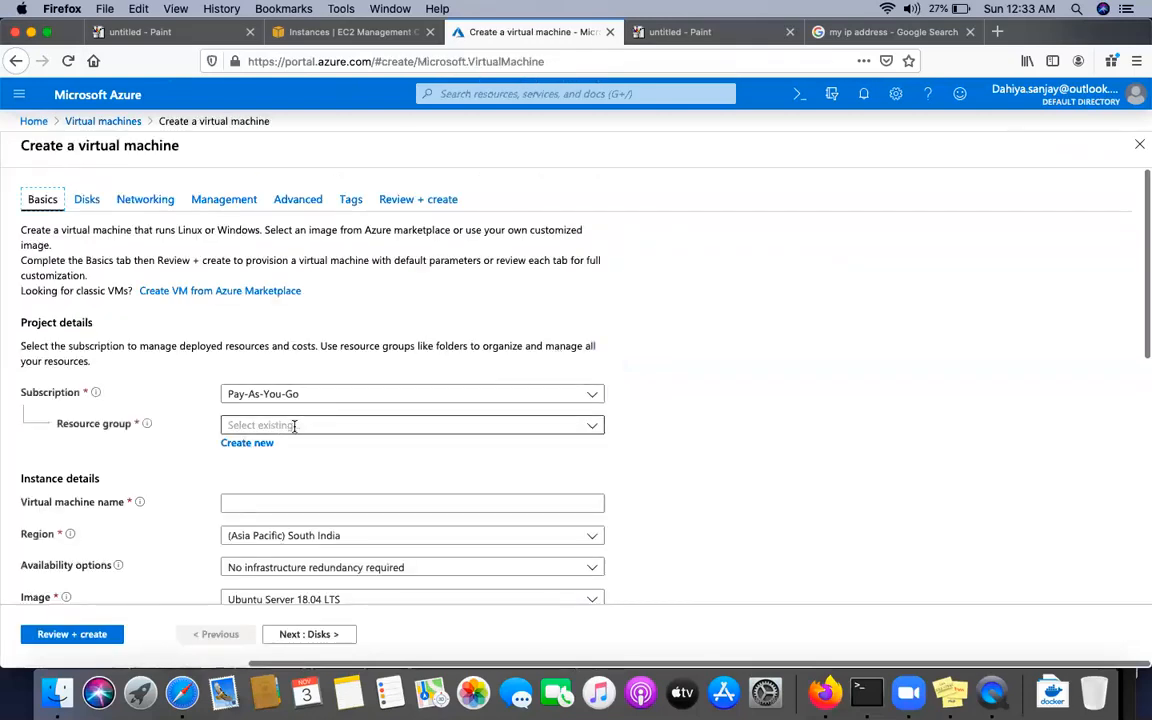
left_click(294, 425)
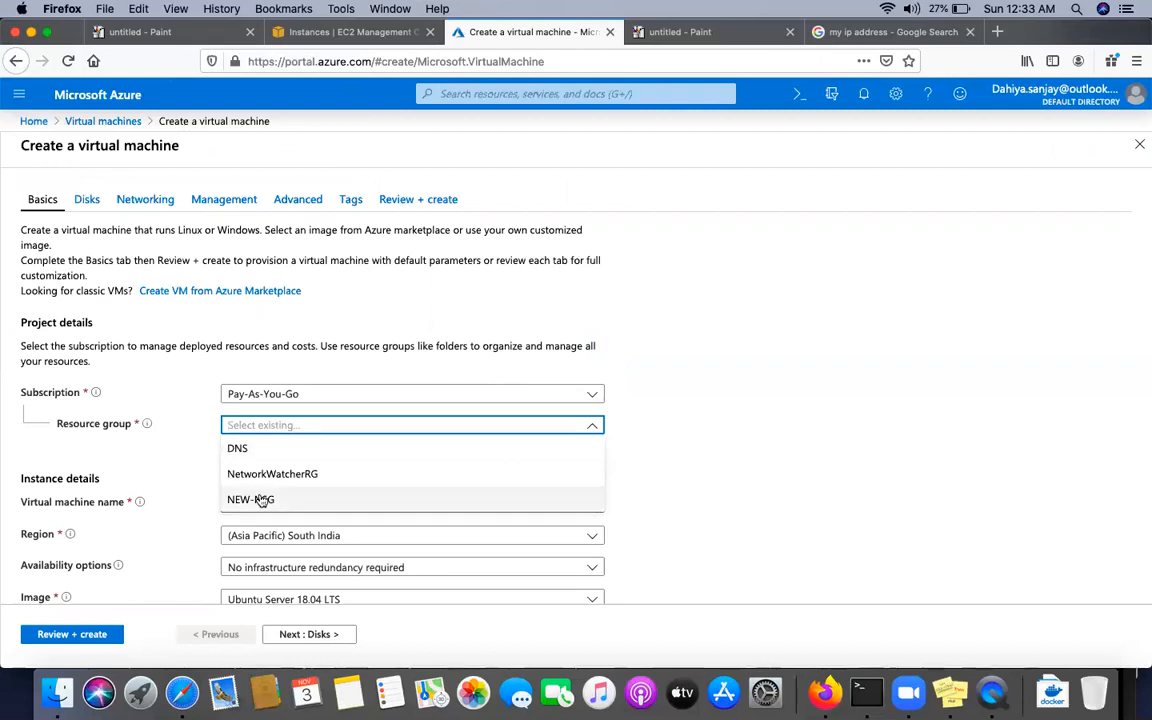
key("Escape")
type("NEW-NSG")
Name the virtual machine vm-1 and set its region to West Central US
scroll(300, 420, "down", 3)
left_click(261, 391)
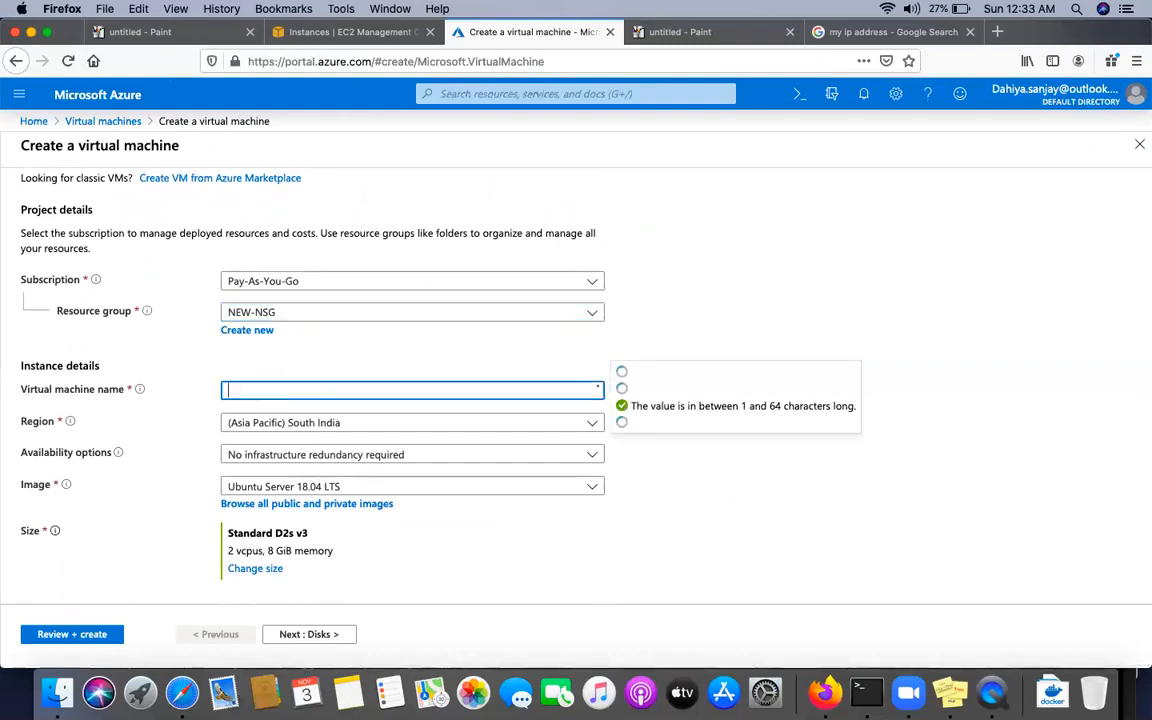
type("vm-1")
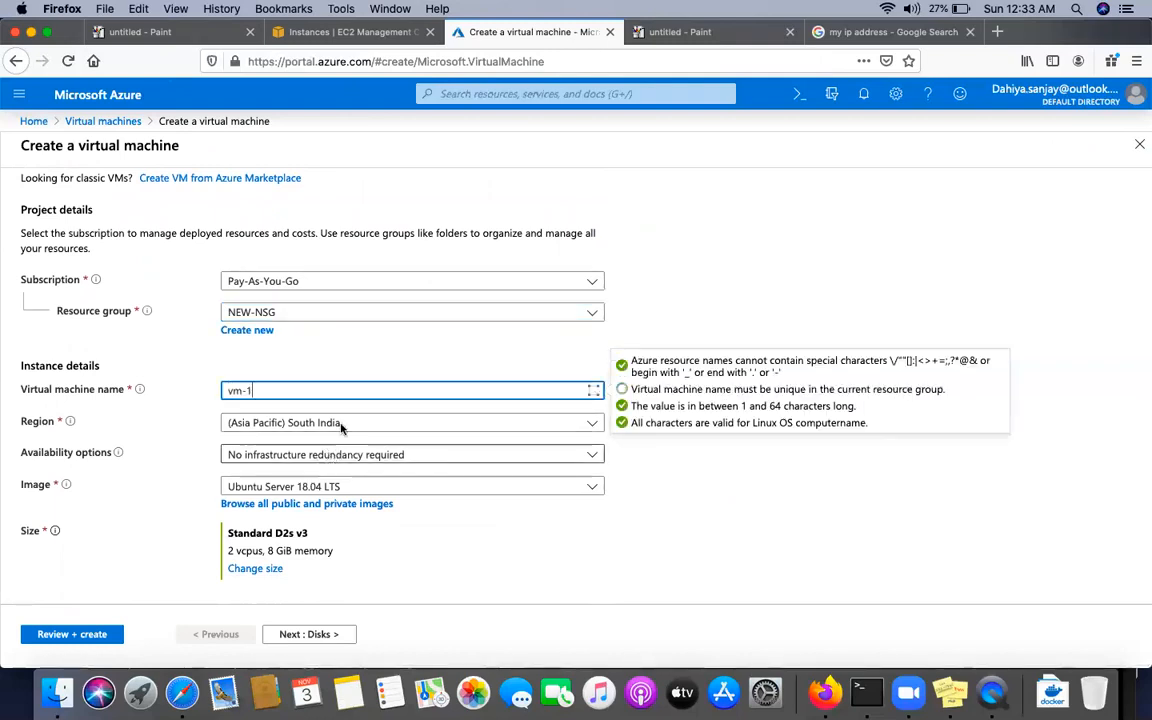
left_click(362, 423)
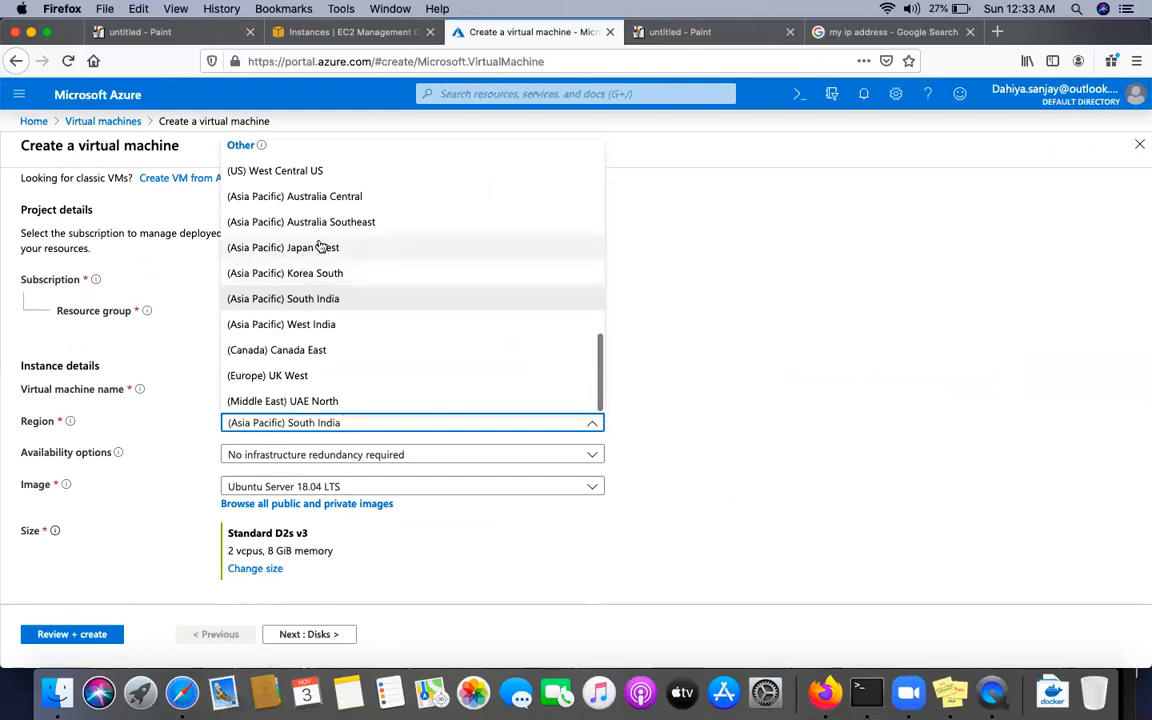
left_click(311, 172)
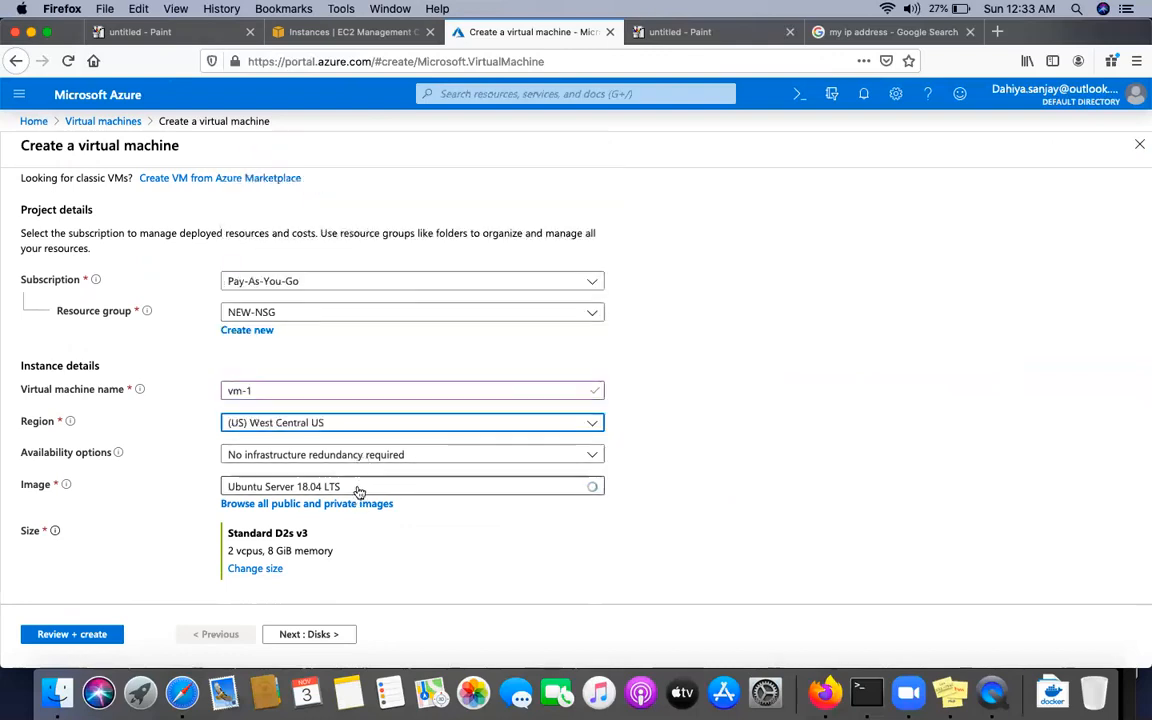
Choose the CentOS-based 7.7 image for vm-1
scroll(355, 495, "down", 3)
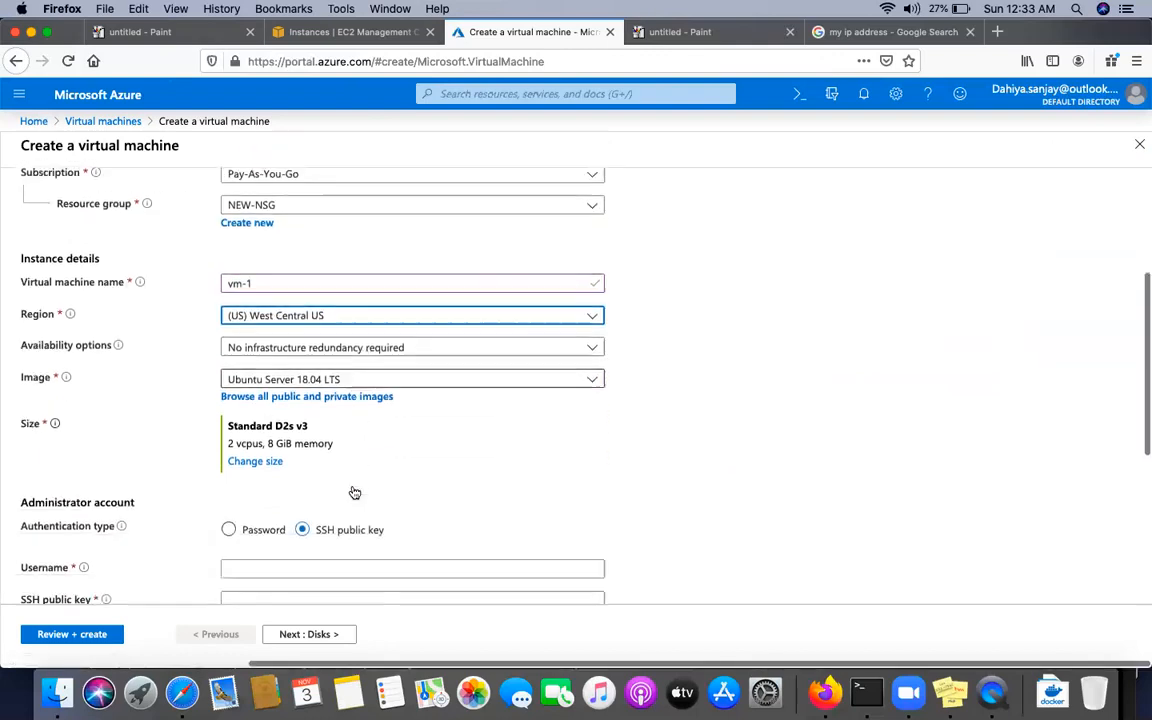
left_click(362, 363)
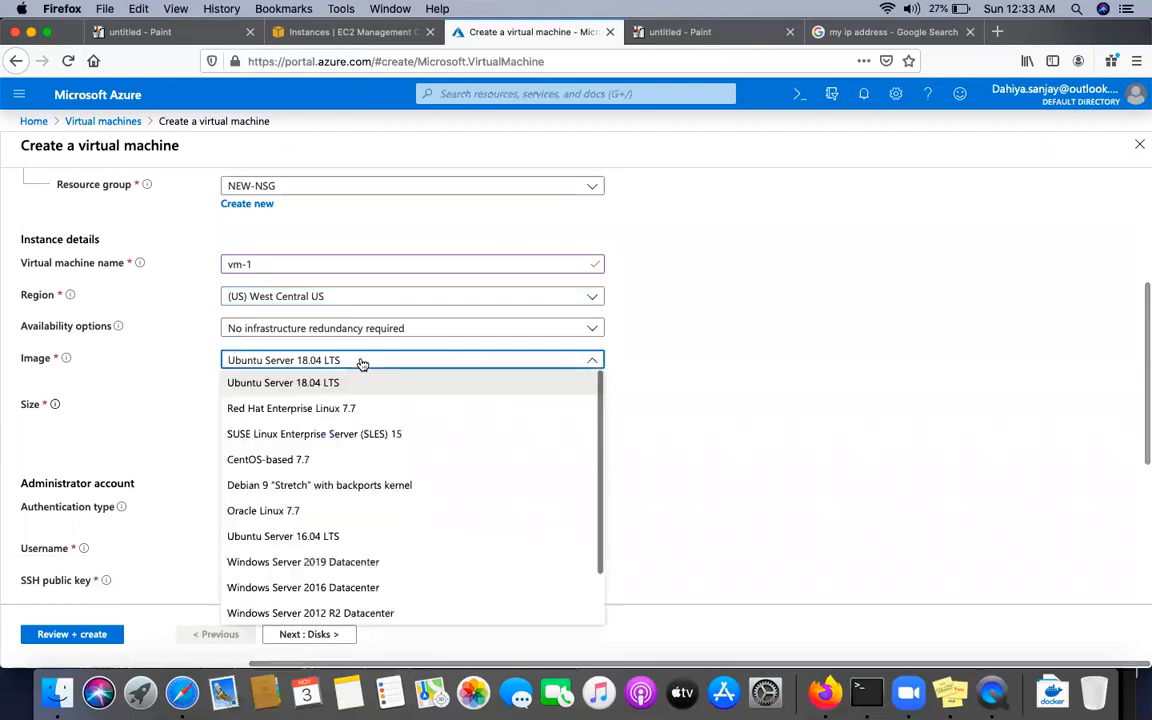
left_click(349, 453)
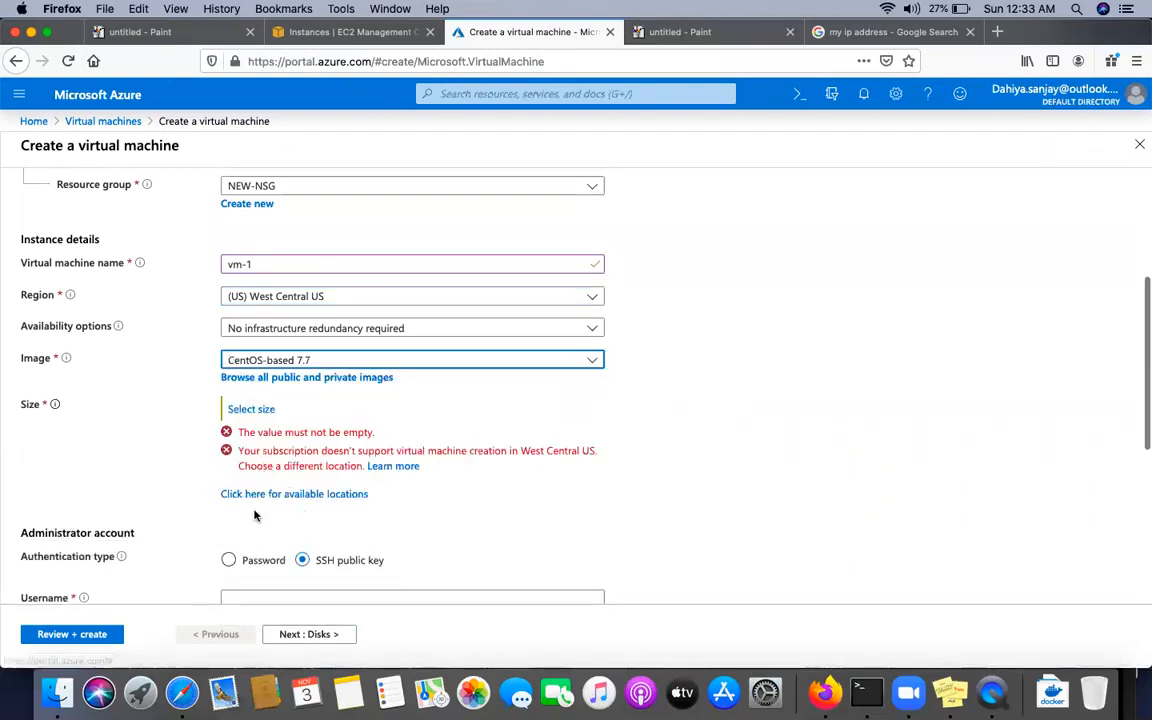
left_click(322, 363)
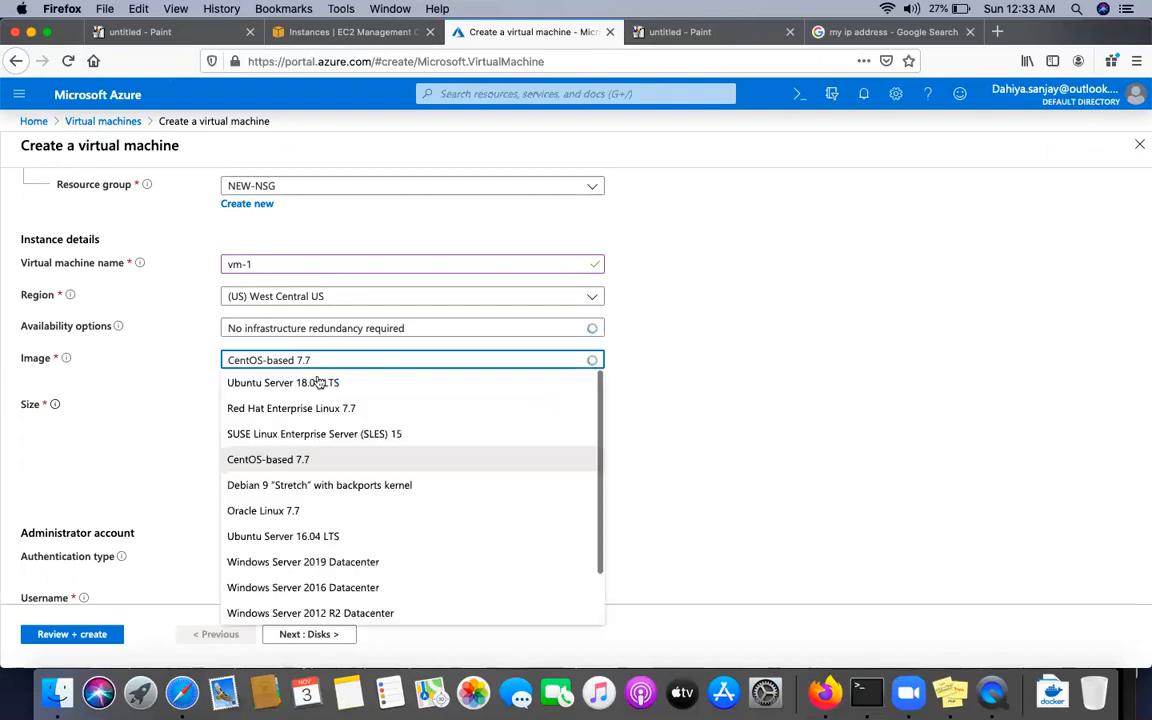
left_click(272, 464)
left_click(241, 411)
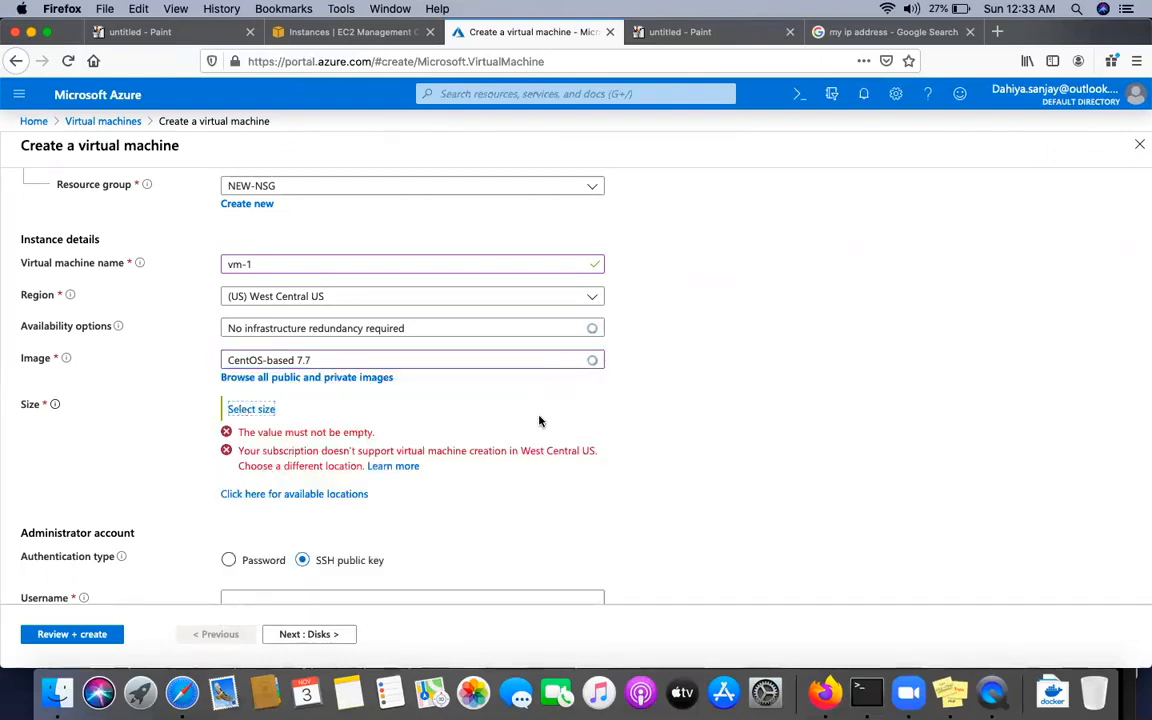
Close the VM size panel and switch the image back to Ubuntu Server 18.04 LTS
left_click(252, 409)
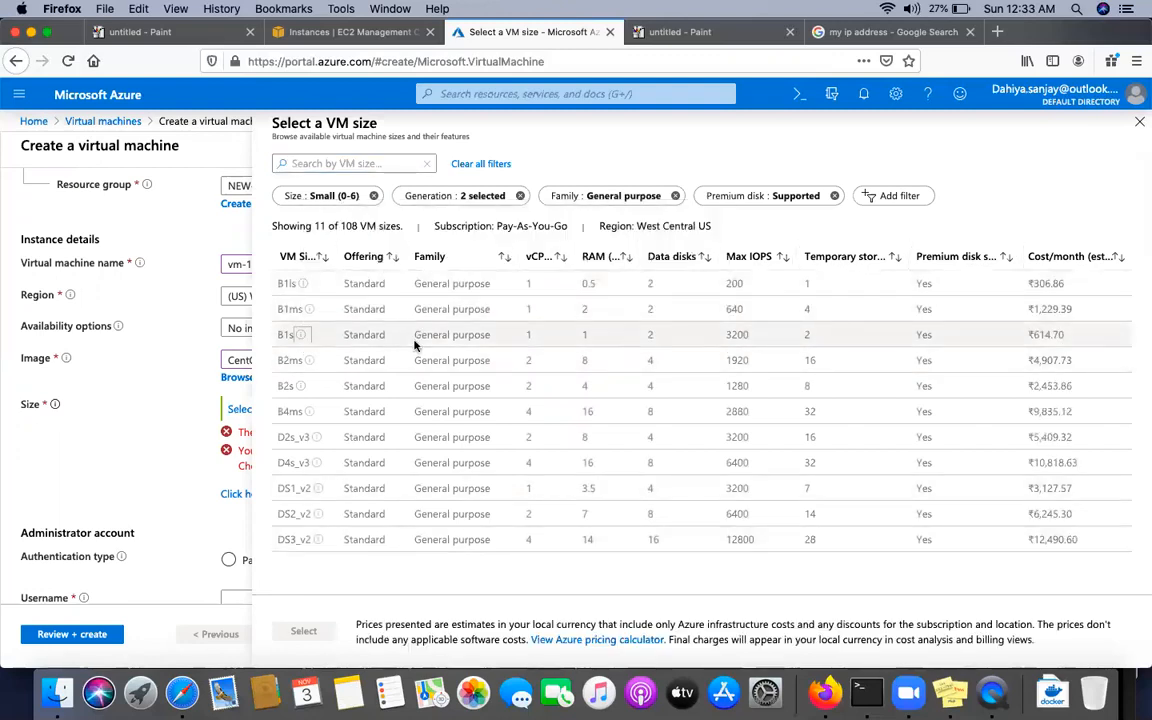
key("Escape")
left_click(349, 364)
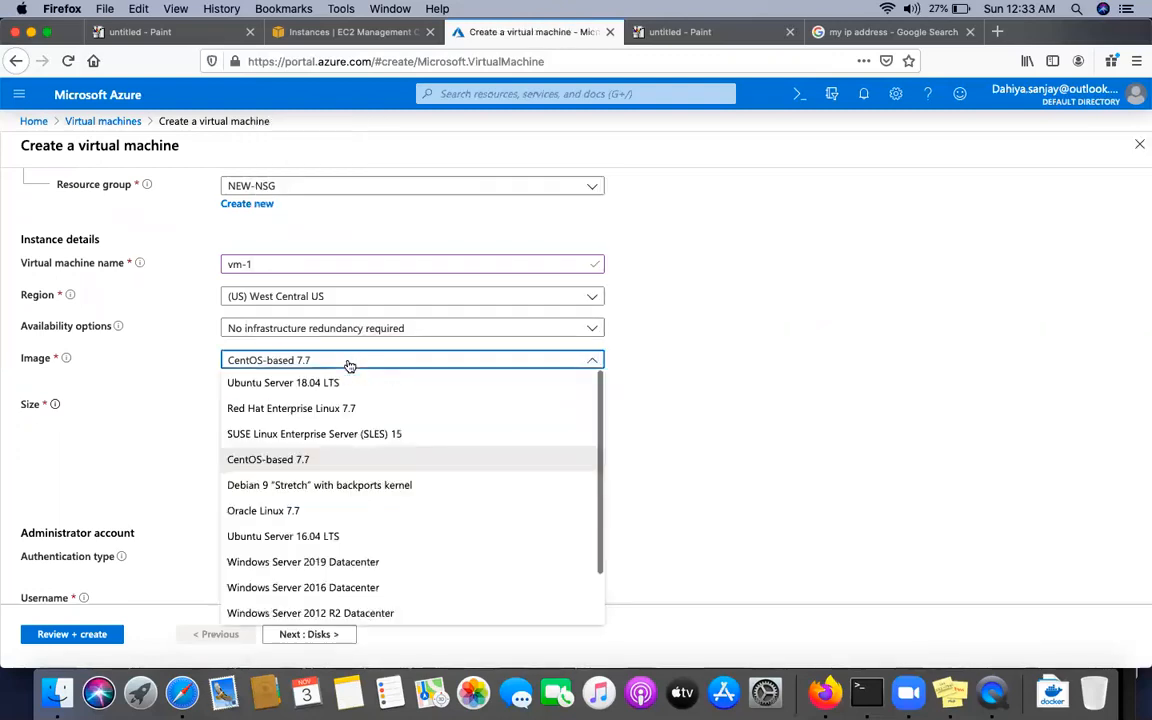
left_click(342, 386)
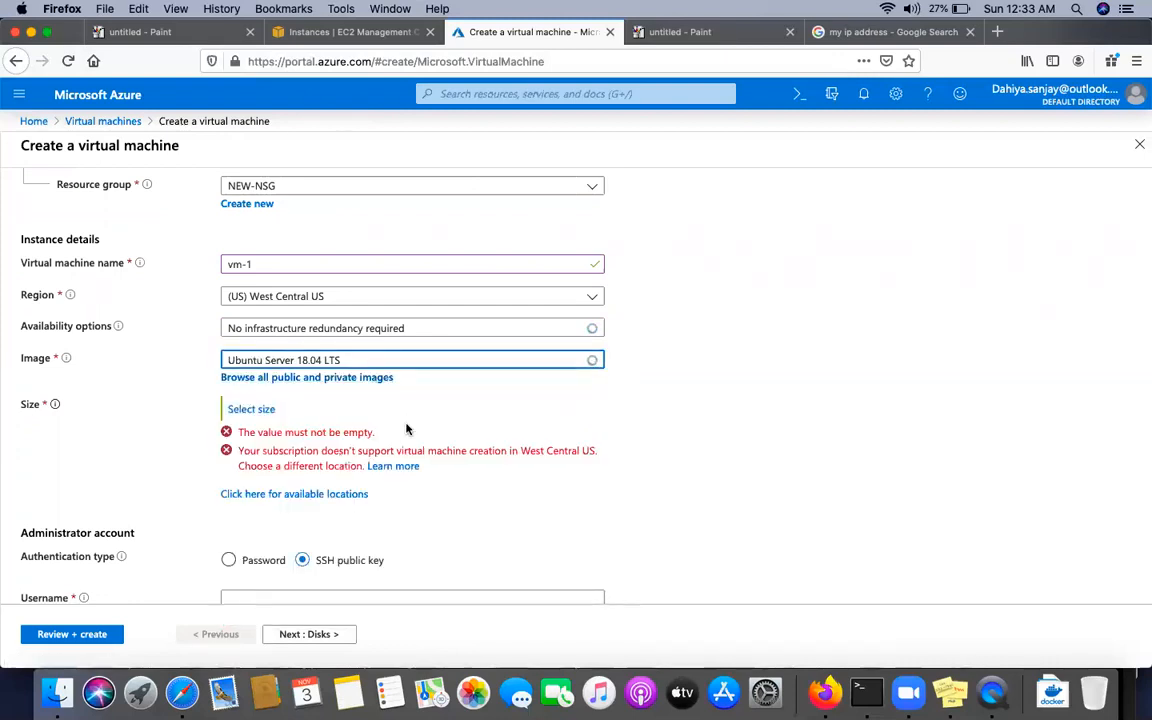
Discard the unsaved VM form and begin a fresh Create a virtual machine form
scroll(406, 428, "up", 3)
scroll(406, 428, "down", 6)
scroll(406, 425, "up", 5)
scroll(406, 423, "down", 6)
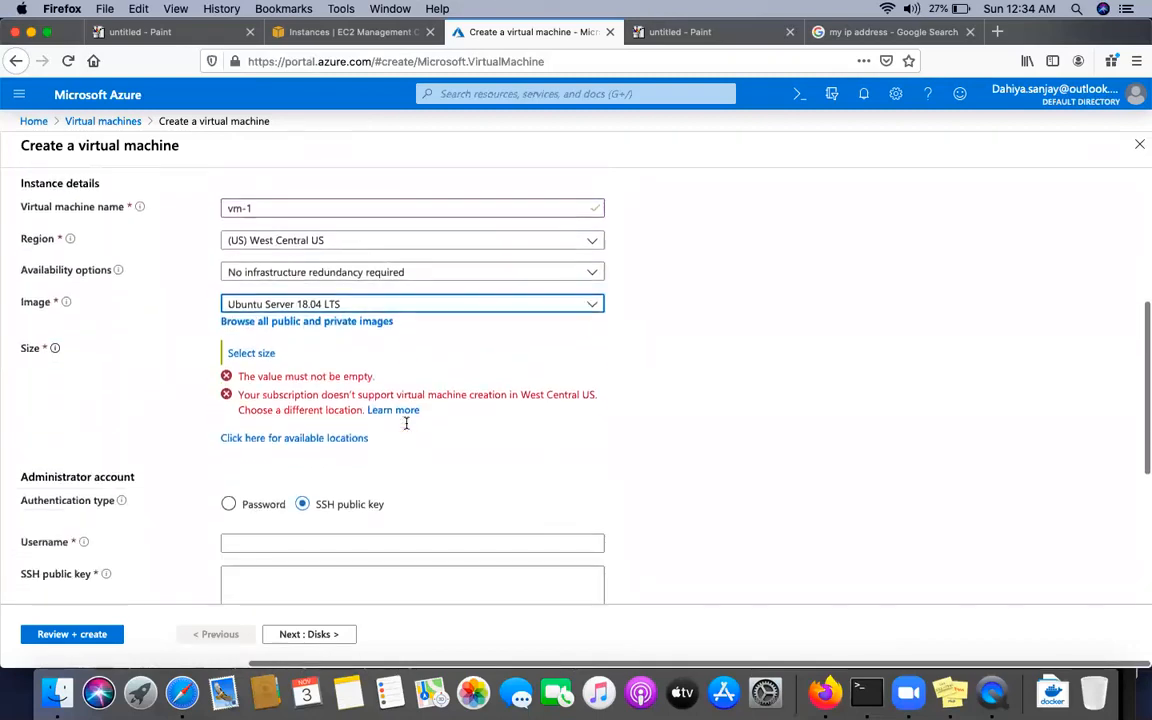
scroll(406, 423, "up", 4)
scroll(406, 423, "up", 4)
scroll(406, 422, "down", 3)
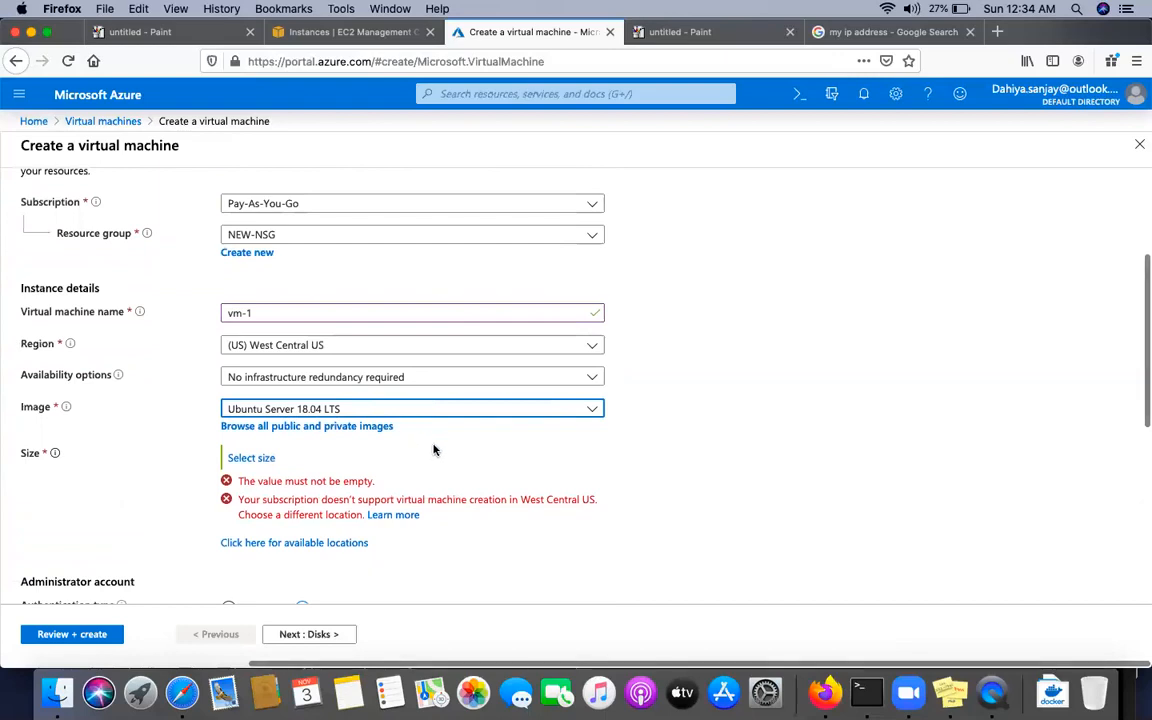
scroll(434, 450, "down", 5)
scroll(422, 362, "down", 1)
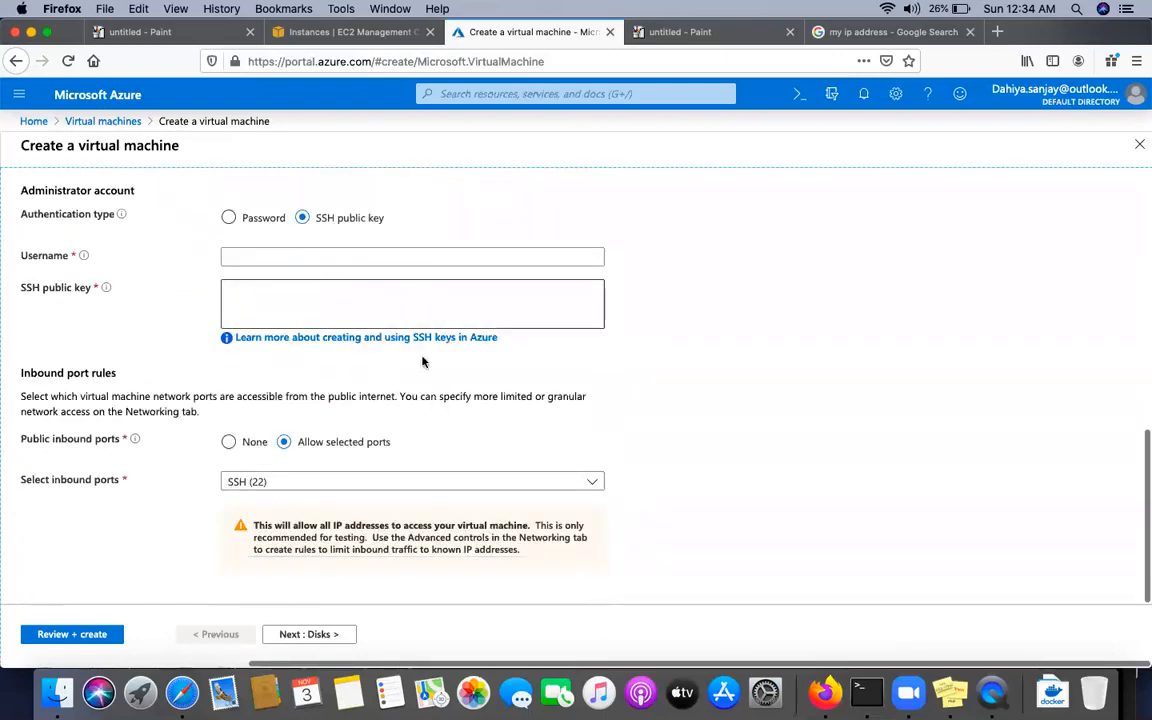
left_click(89, 122)
left_click(617, 331)
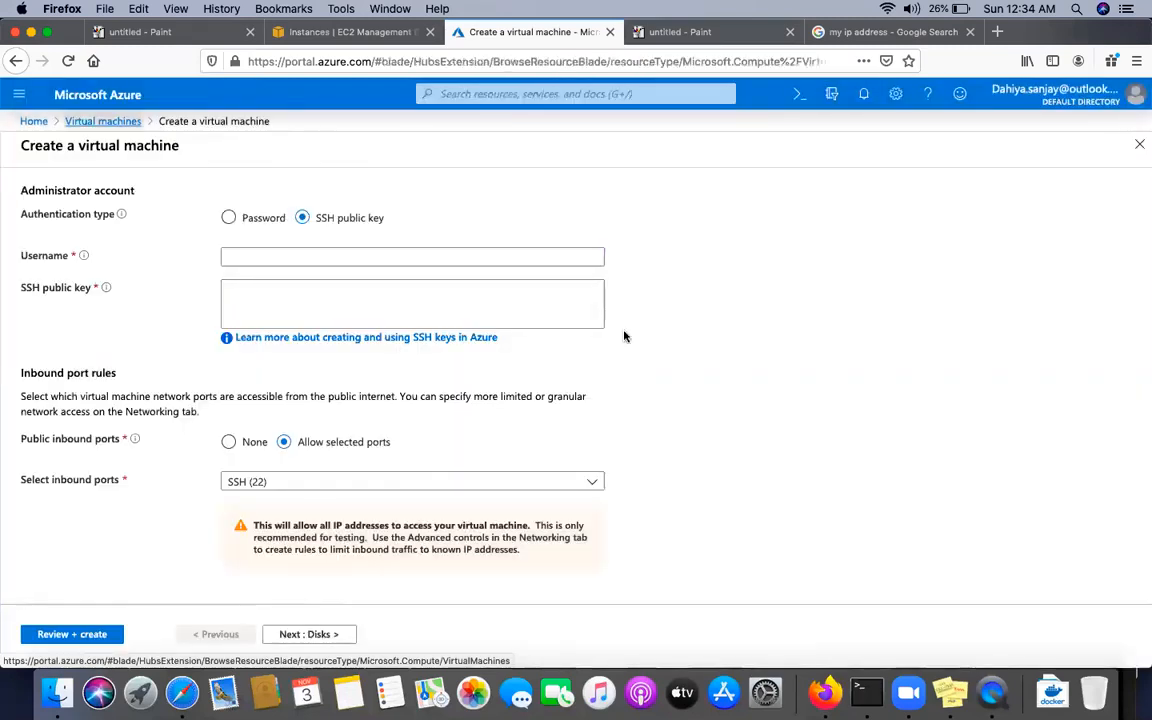
left_click(574, 538)
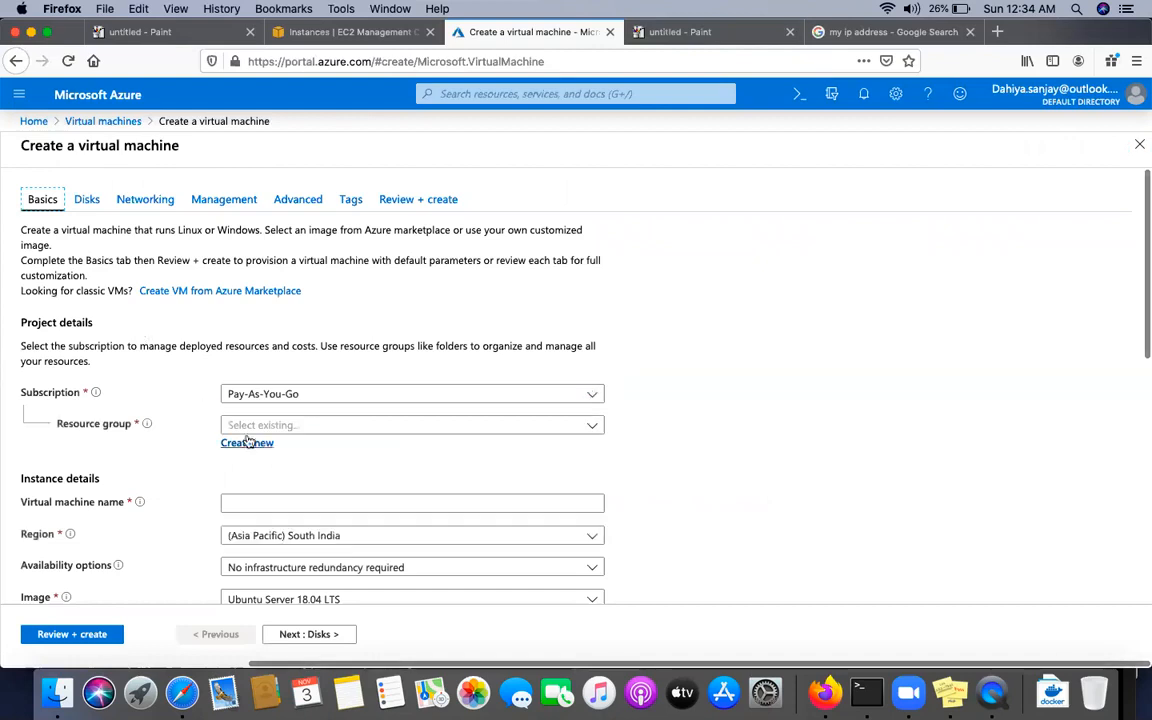
Name the virtual machine vm-1 and choose West Central US as its region
left_click(297, 425)
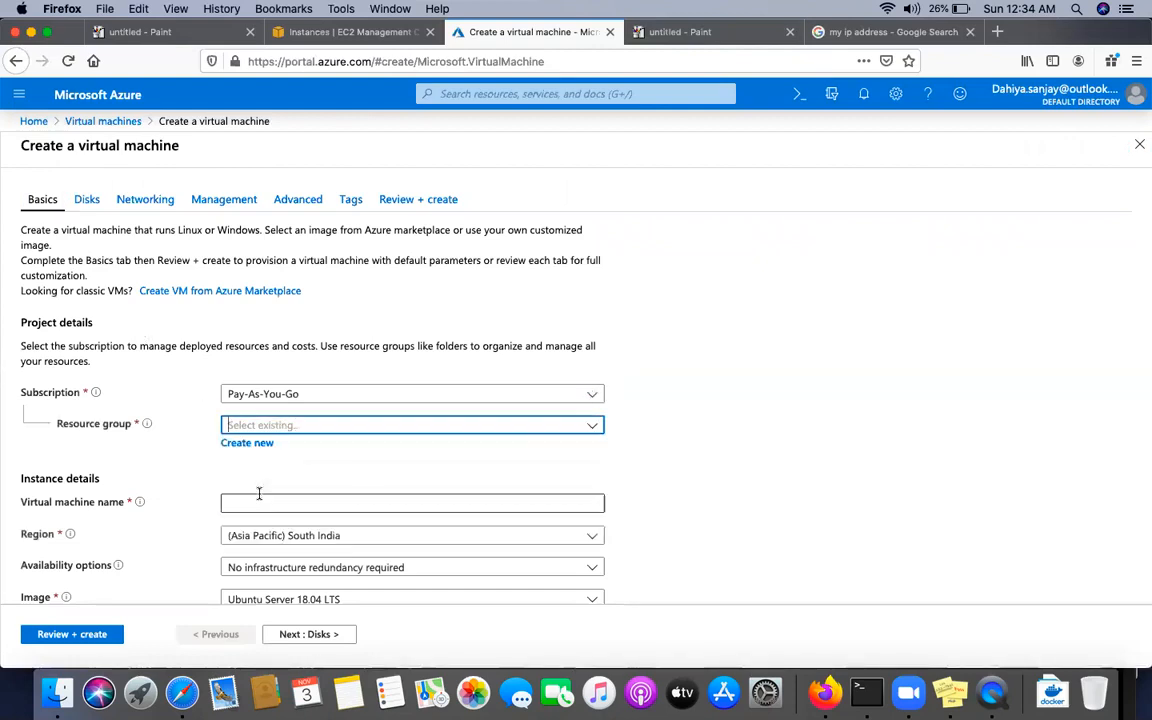
scroll(258, 460, "down", 3)
left_click(257, 362)
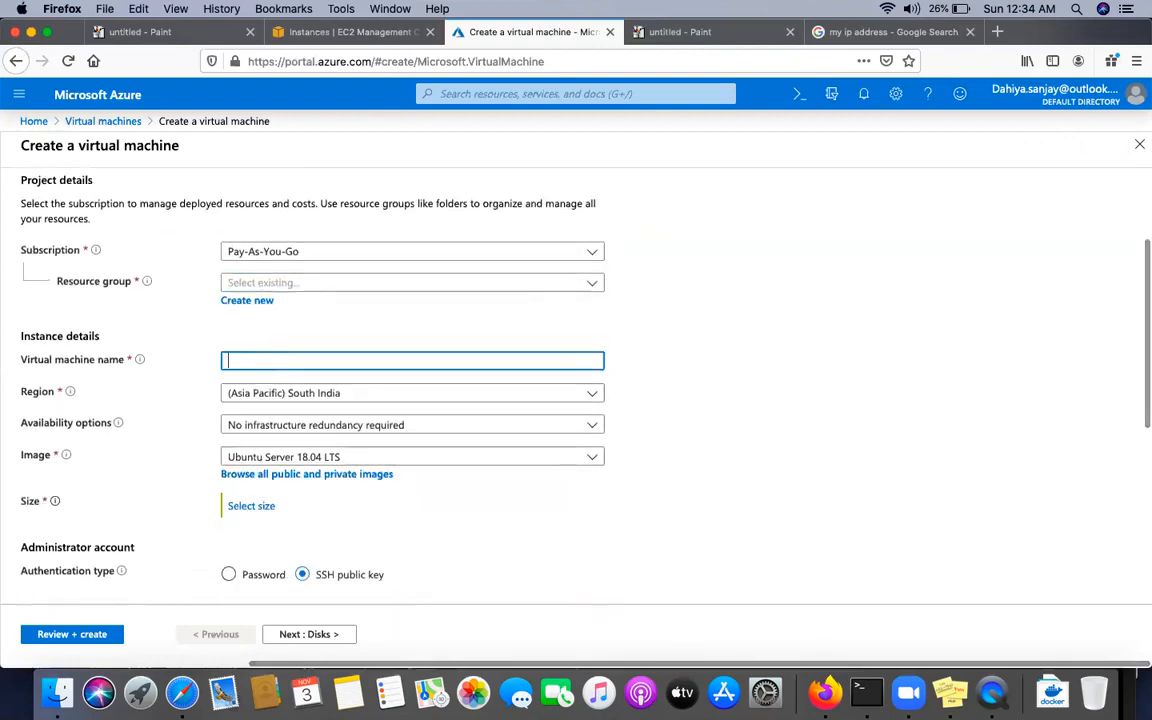
type("vm-1")
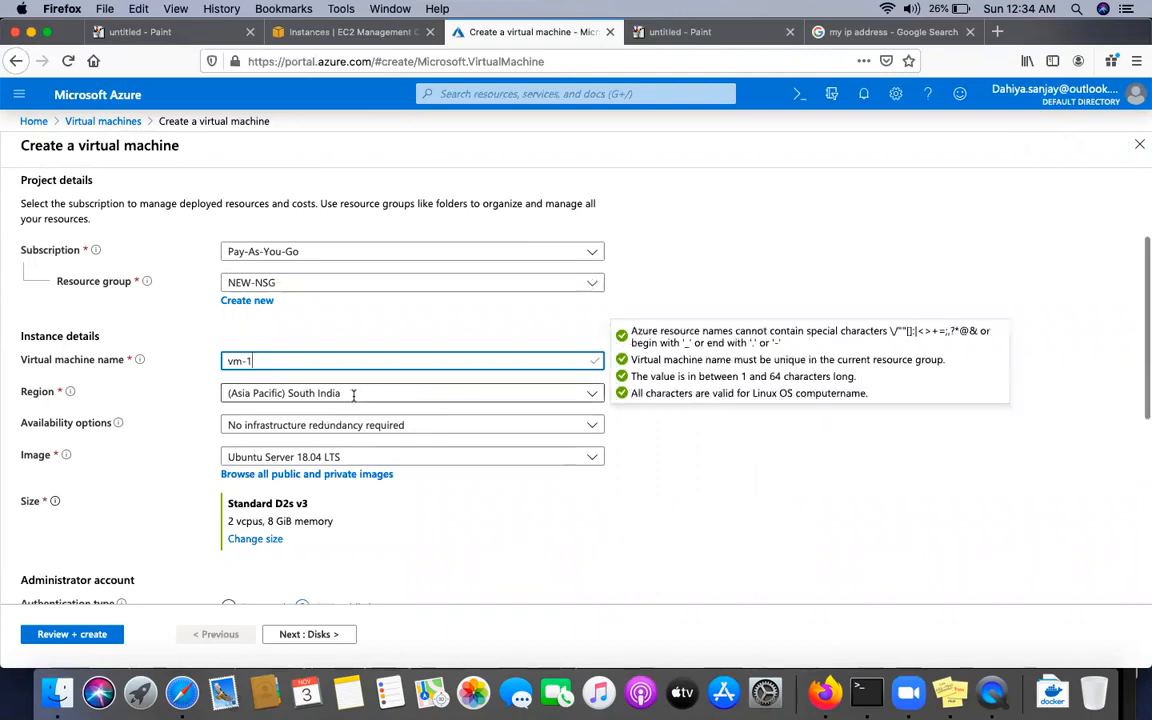
left_click(325, 393)
scroll(325, 167, "up", 1)
left_click(320, 162)
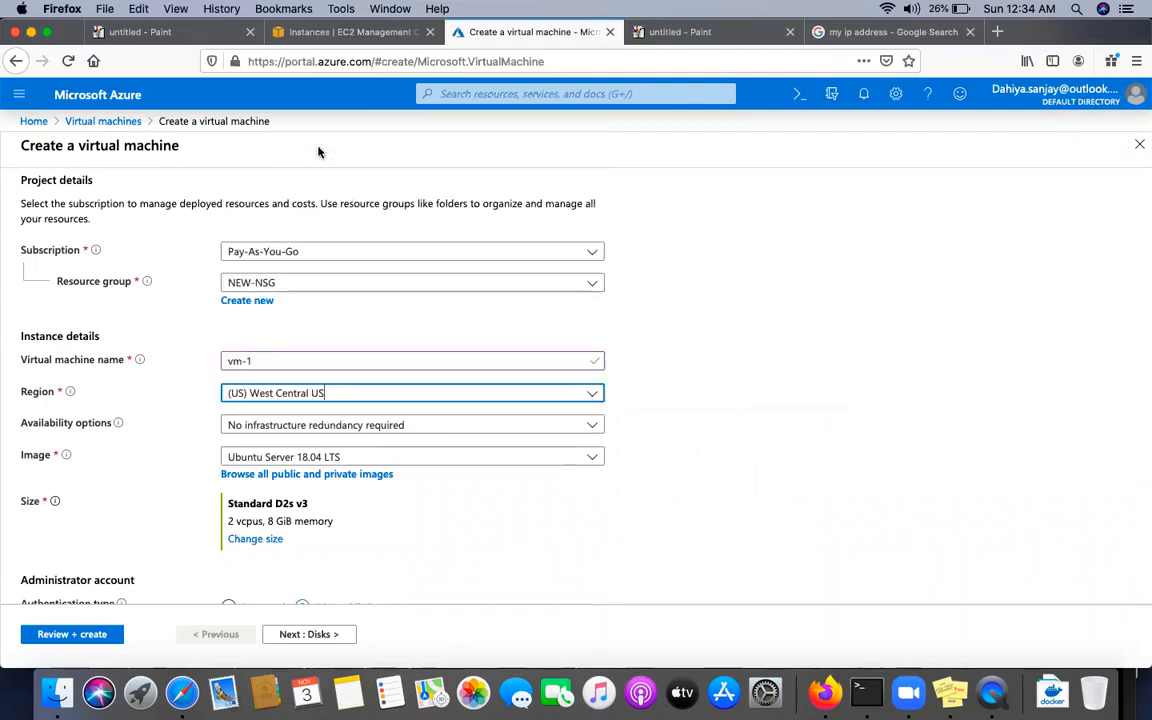
scroll(278, 566, "down", 2)
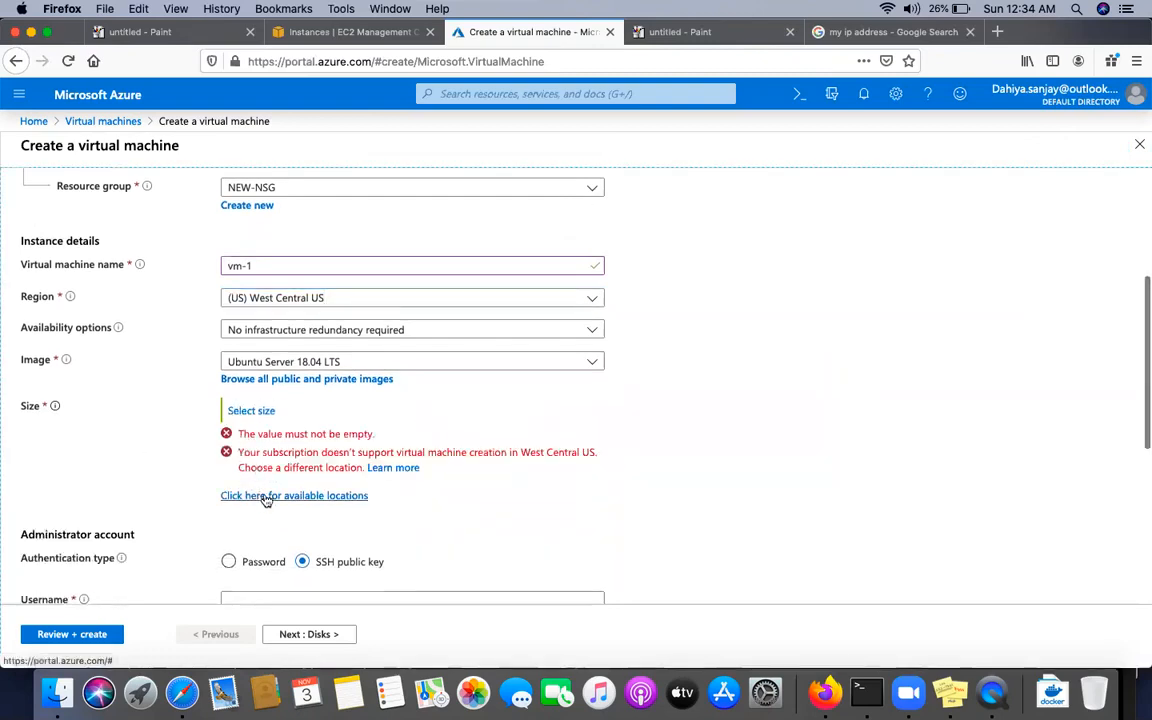
Check the unavailable VM sizes, discard the vm-1 draft, and start a new VM form
left_click(243, 412)
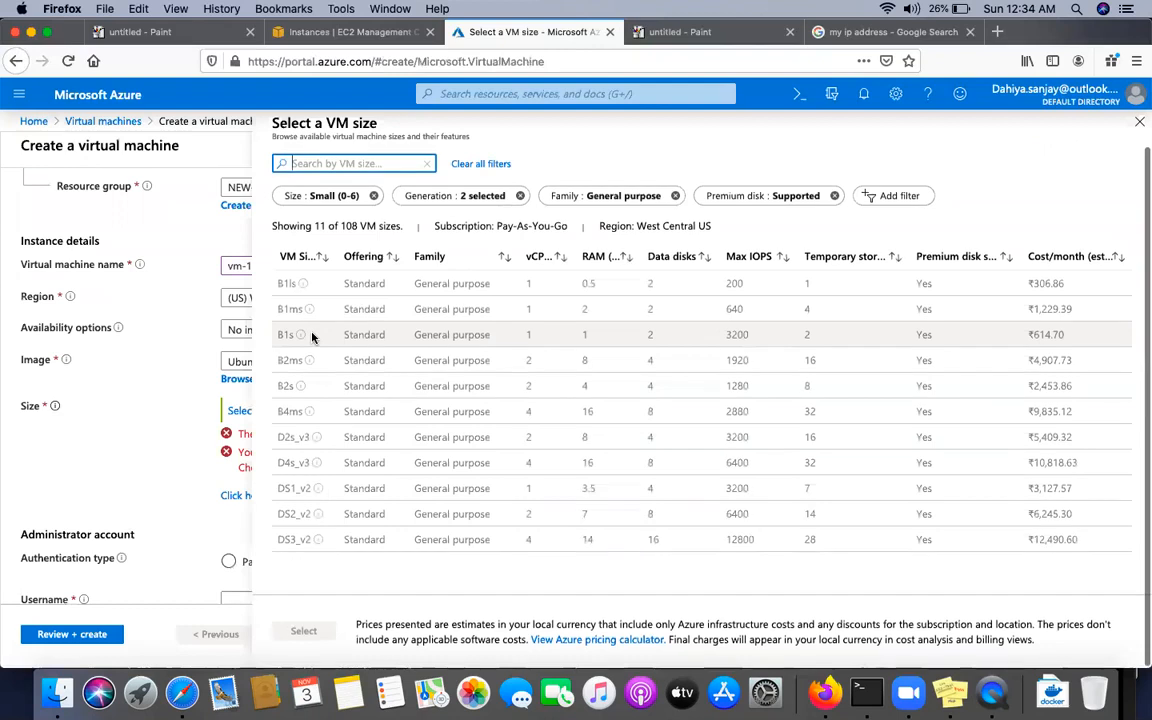
left_click(168, 532)
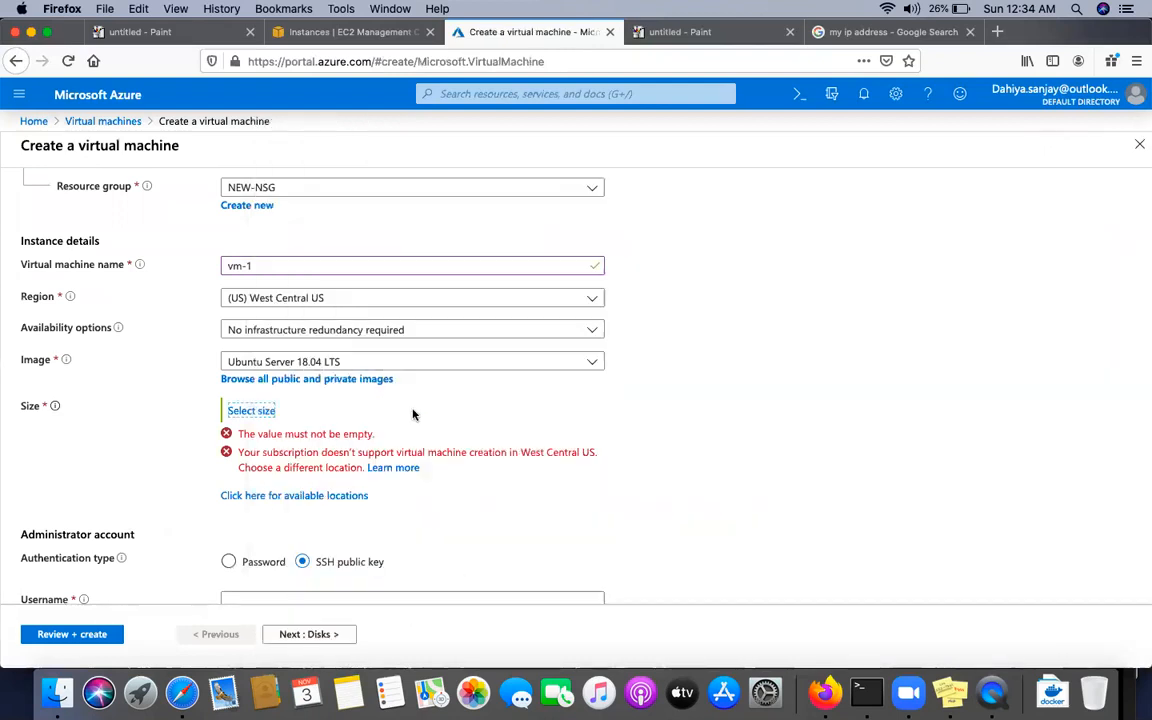
scroll(413, 413, "down", 5)
scroll(411, 408, "up", 3)
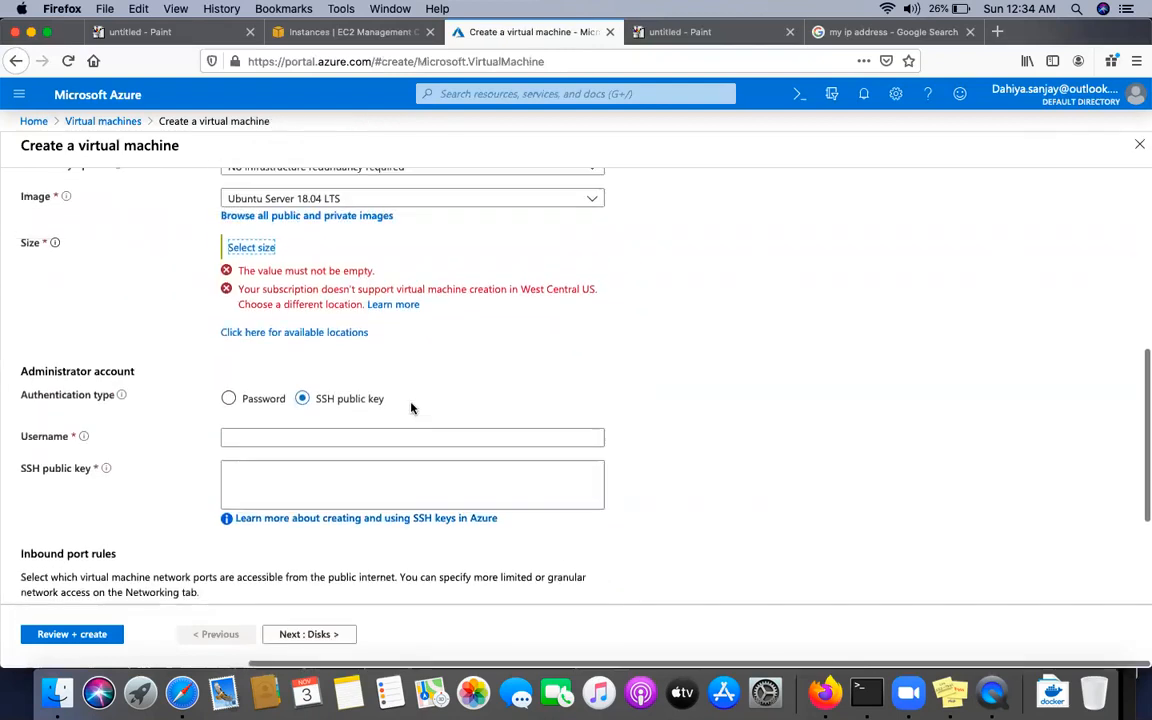
scroll(411, 408, "up", 2)
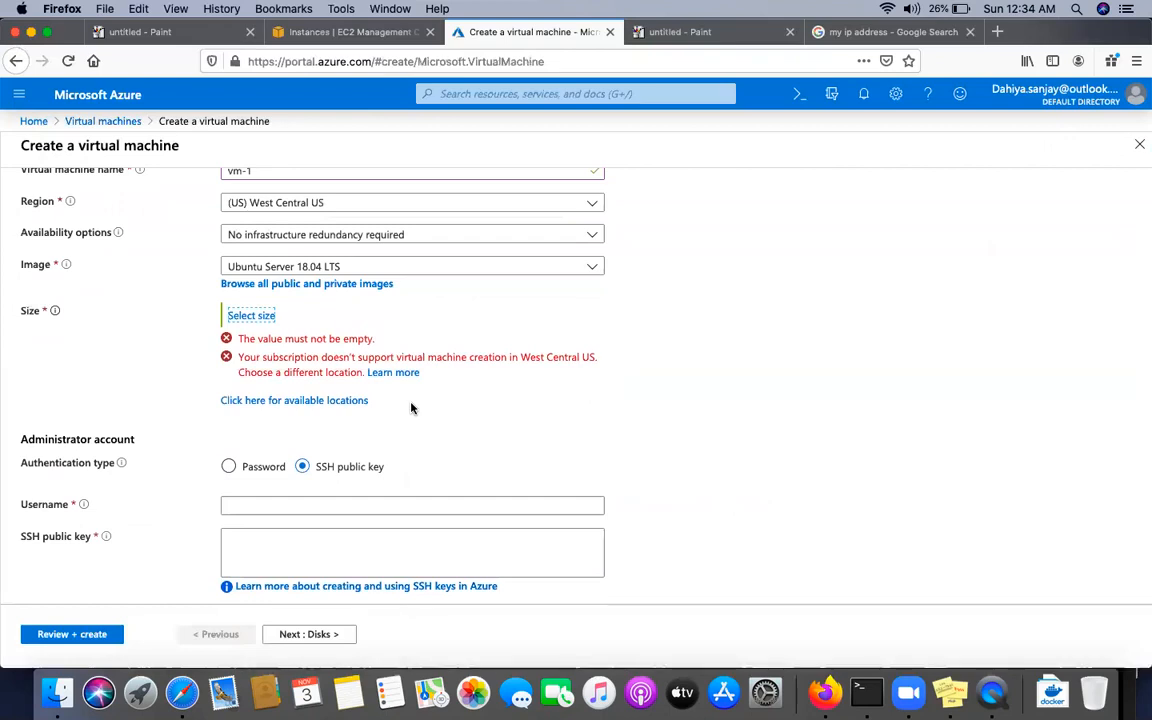
scroll(406, 424, "down", 6)
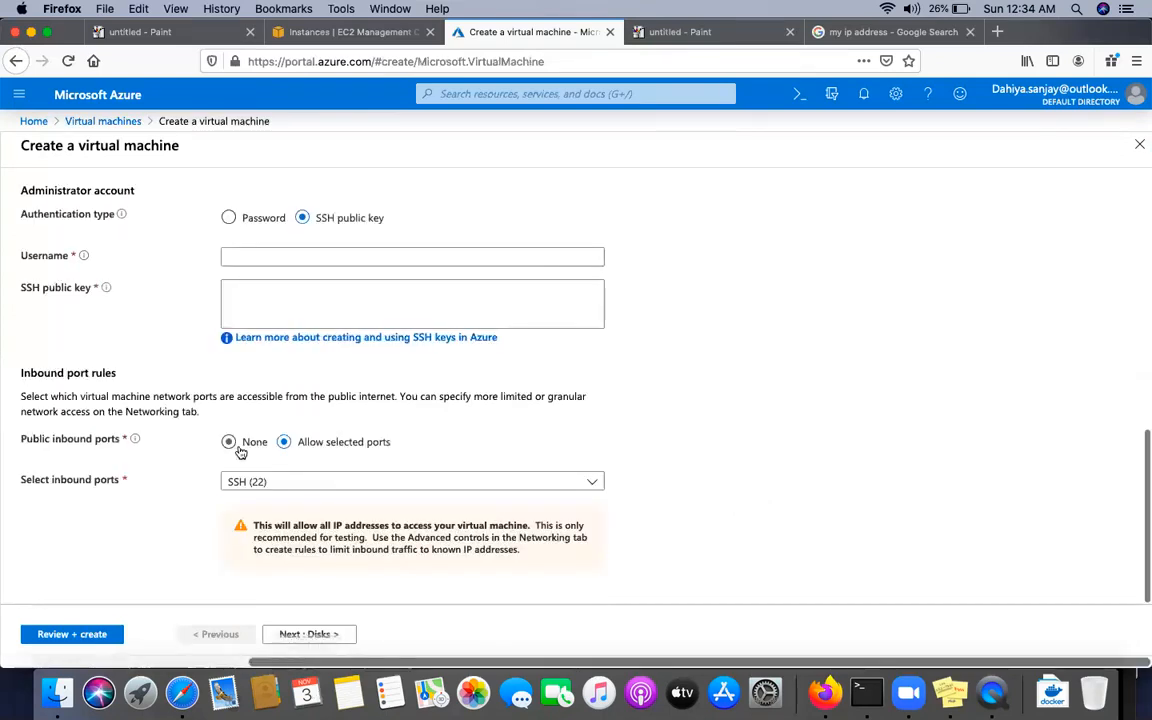
left_click(100, 121)
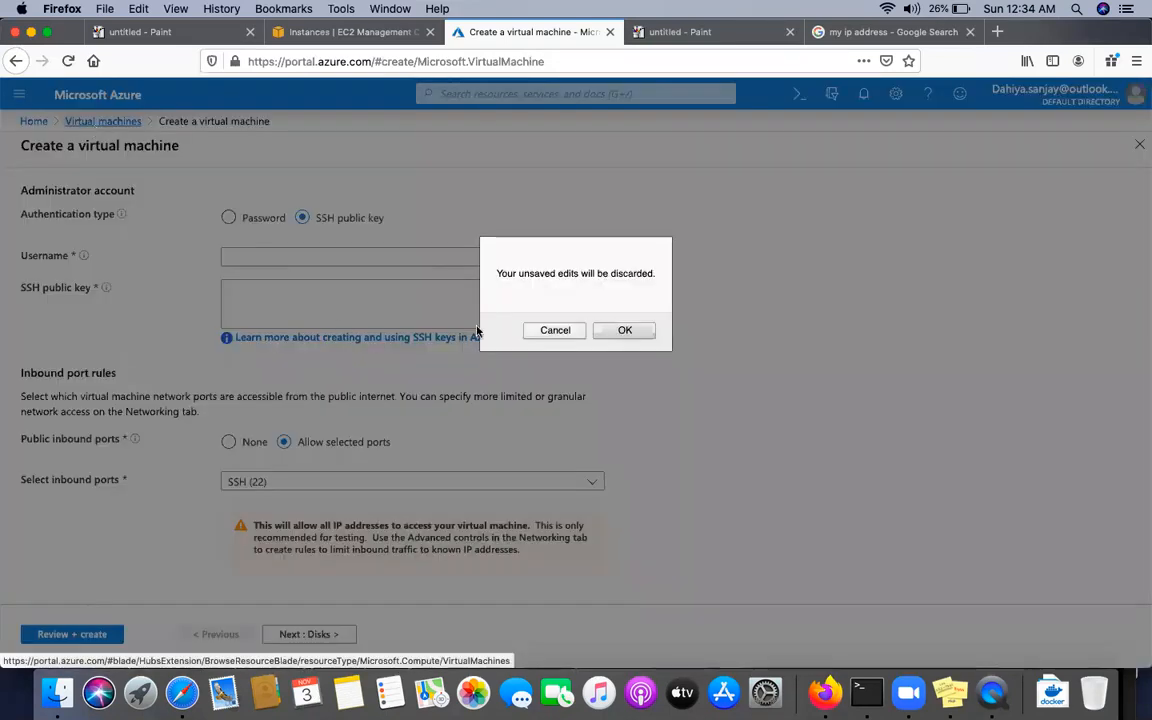
left_click(614, 331)
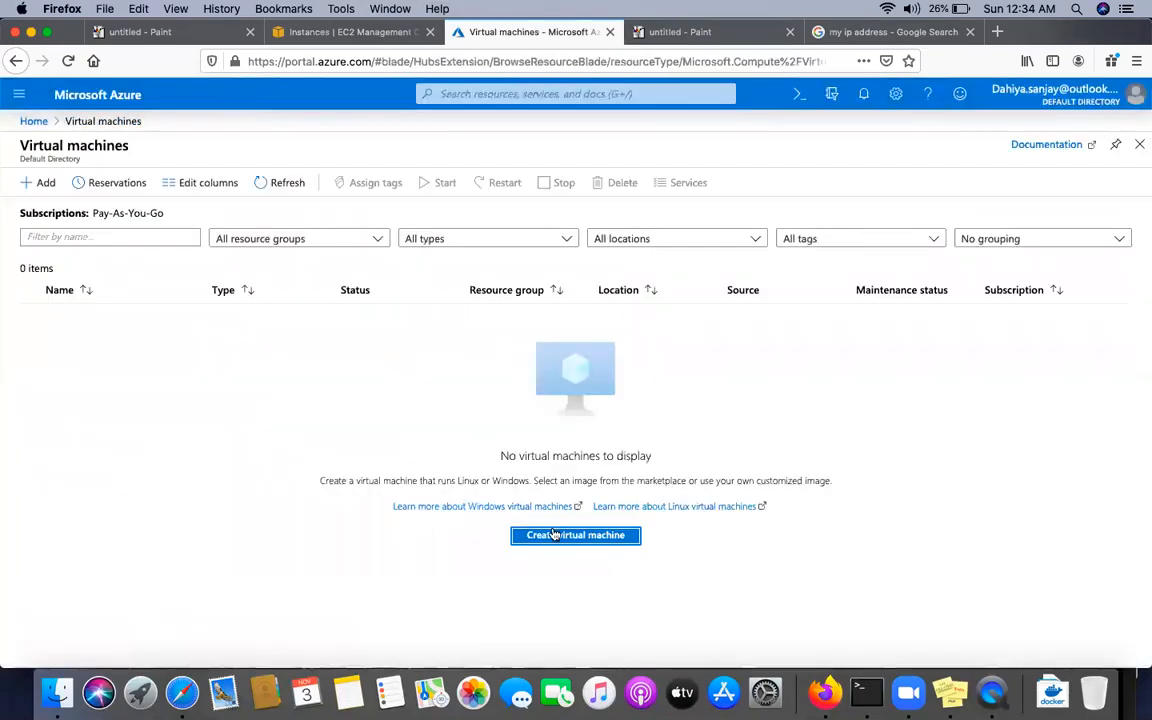
left_click(563, 537)
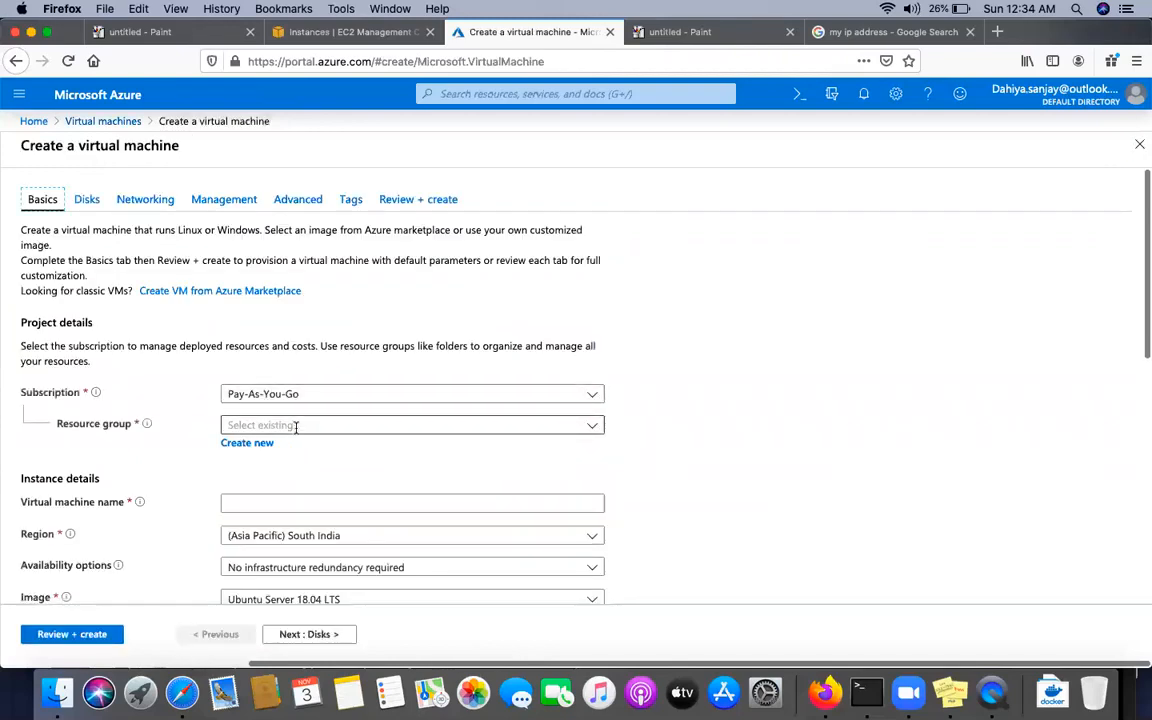
Review the resource groups and name the virtual machine vm
left_click(296, 427)
scroll(253, 496, "down", 2)
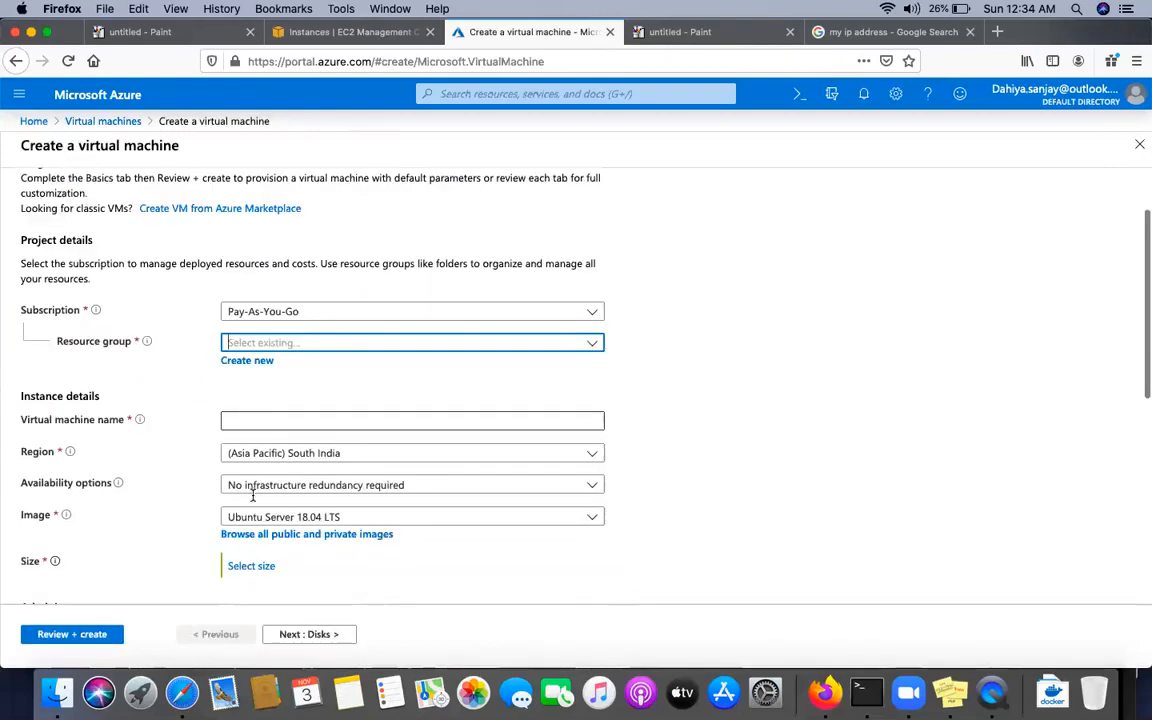
scroll(253, 496, "down", 1)
left_click(267, 368)
type("c")
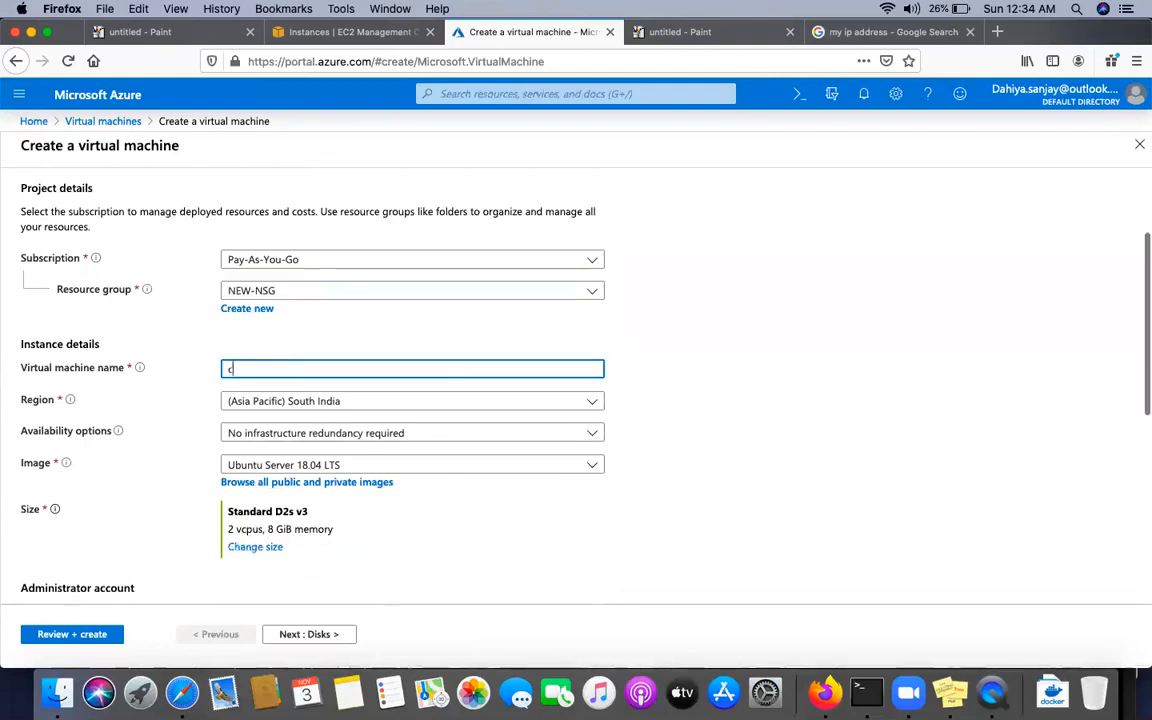
key("BackSpace")
type("vm")
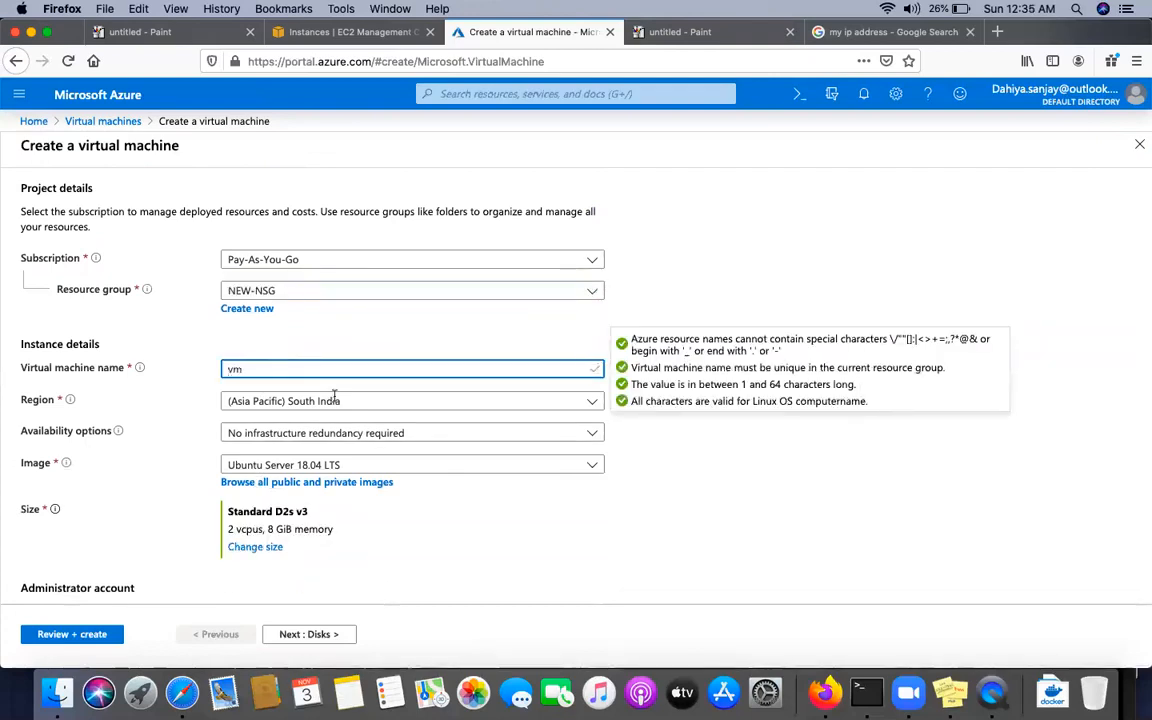
Set the region to West Central US, then request leaving the form unsaved
left_click(334, 400)
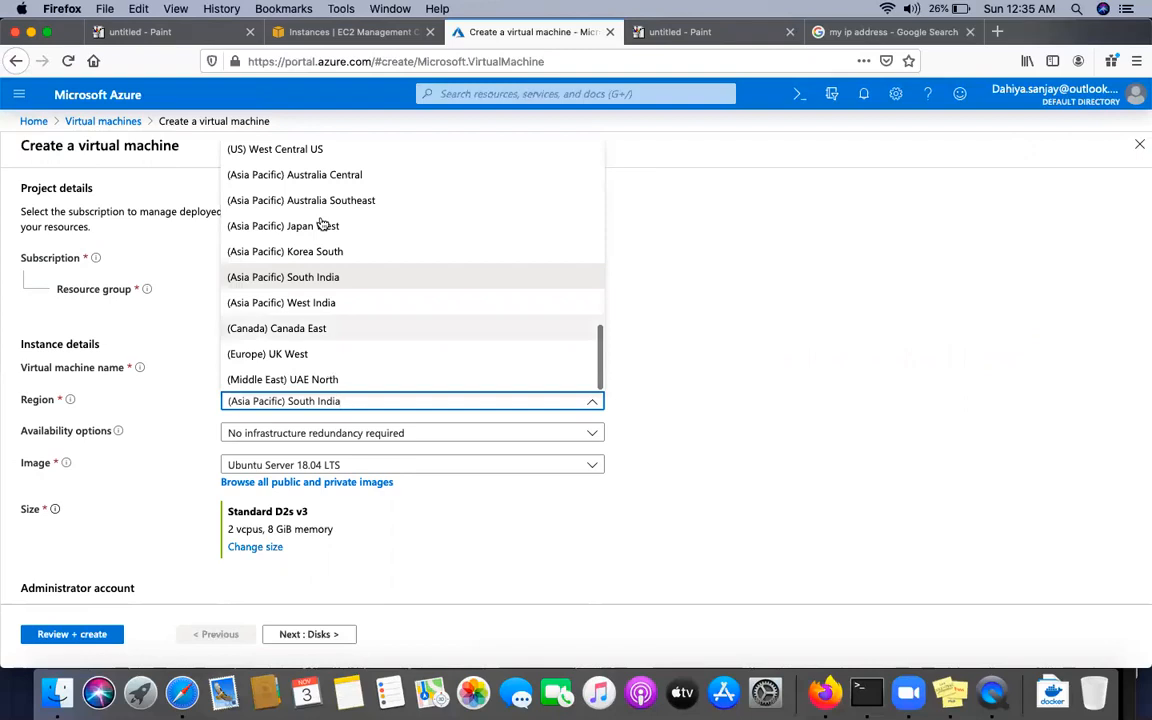
left_click(300, 152)
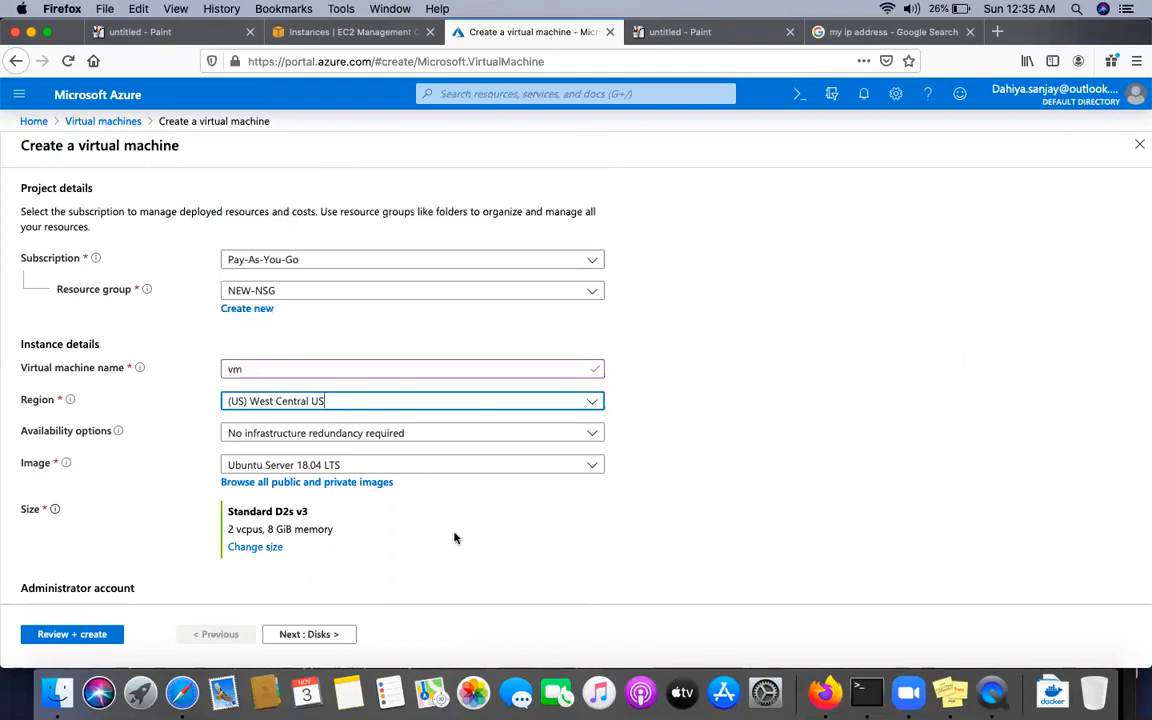
scroll(454, 538, "down", 5)
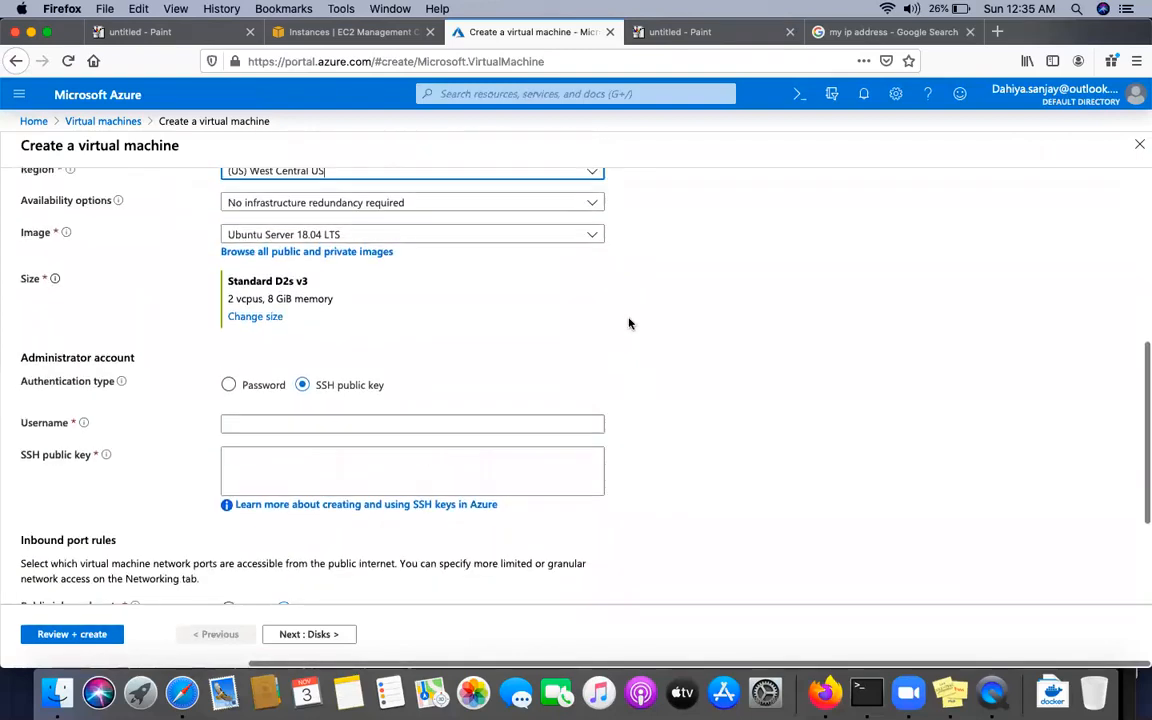
scroll(629, 323, "up", 3)
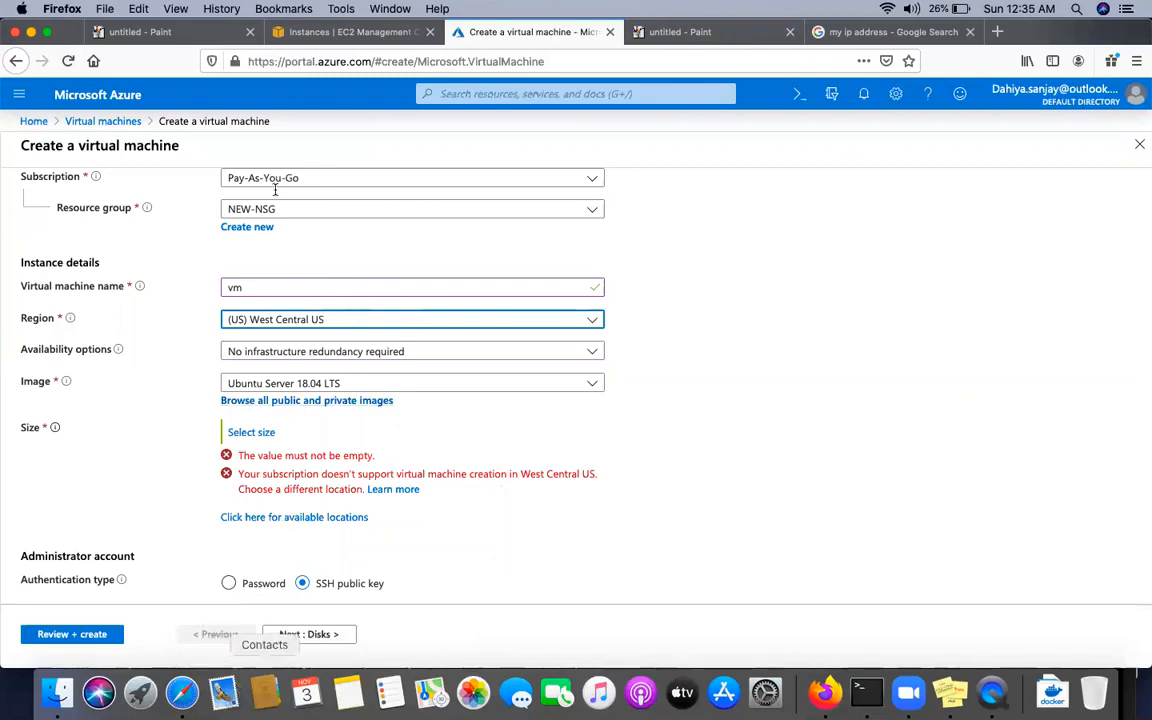
left_click(100, 121)
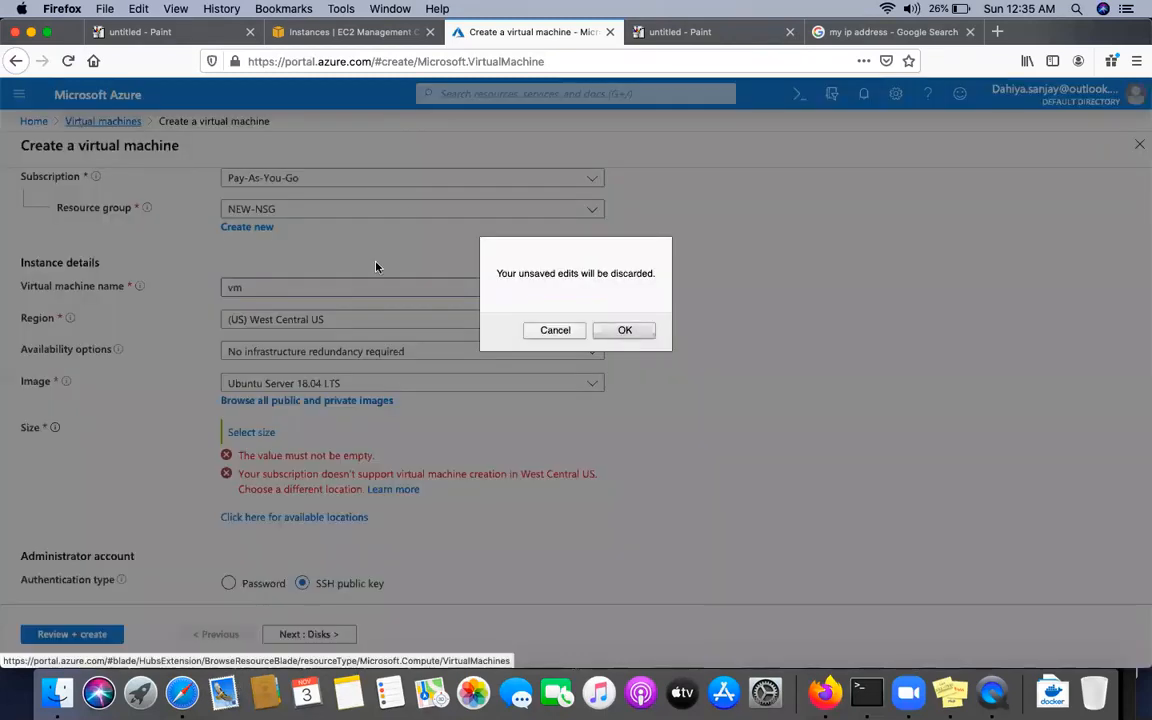
Discard the unsaved VM edits and go to the Network security groups list via search
left_click(610, 333)
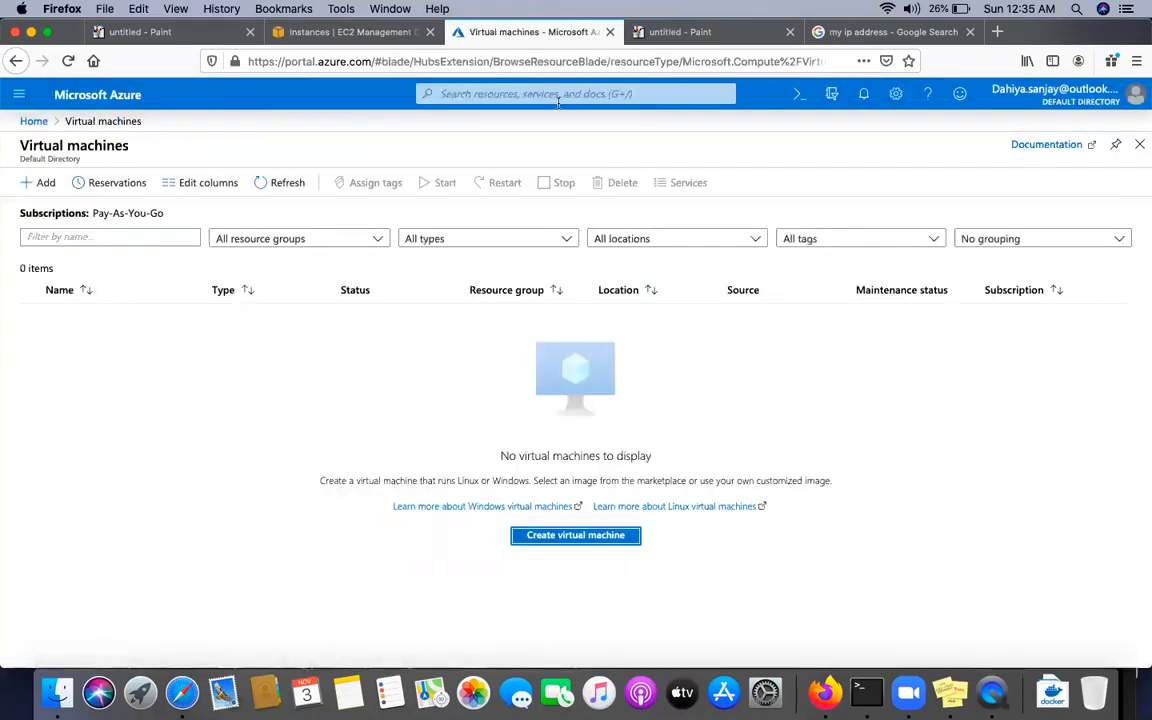
left_click(547, 94)
type("NSG")
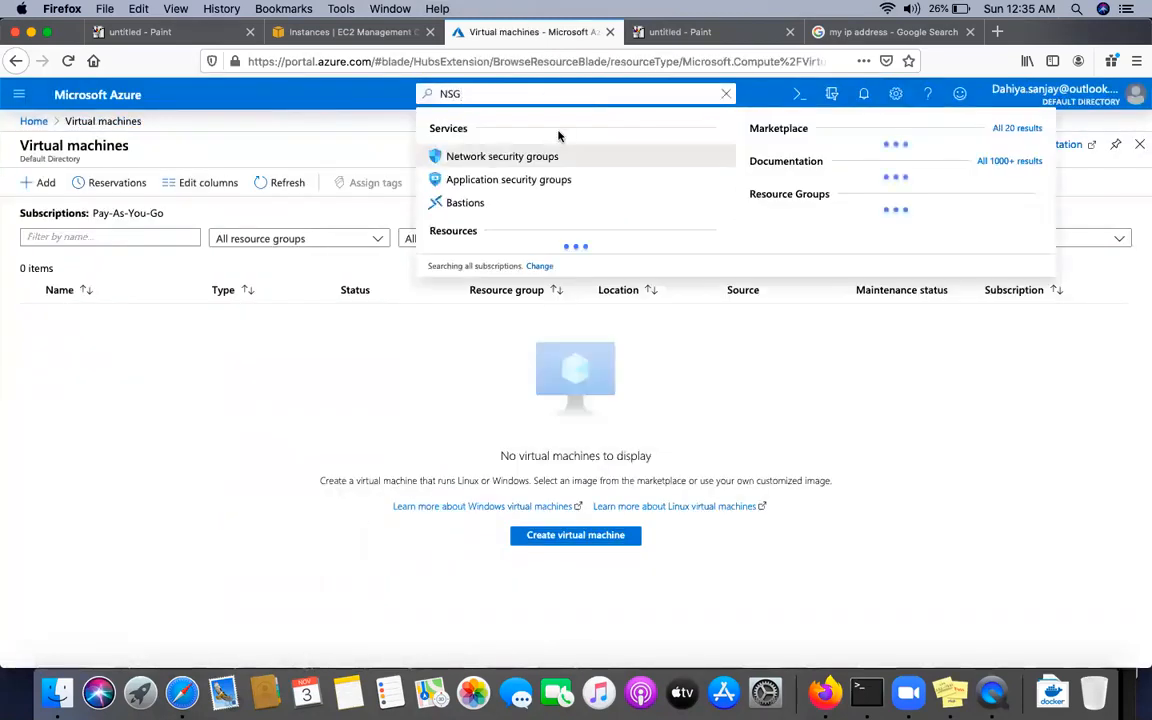
left_click(521, 157)
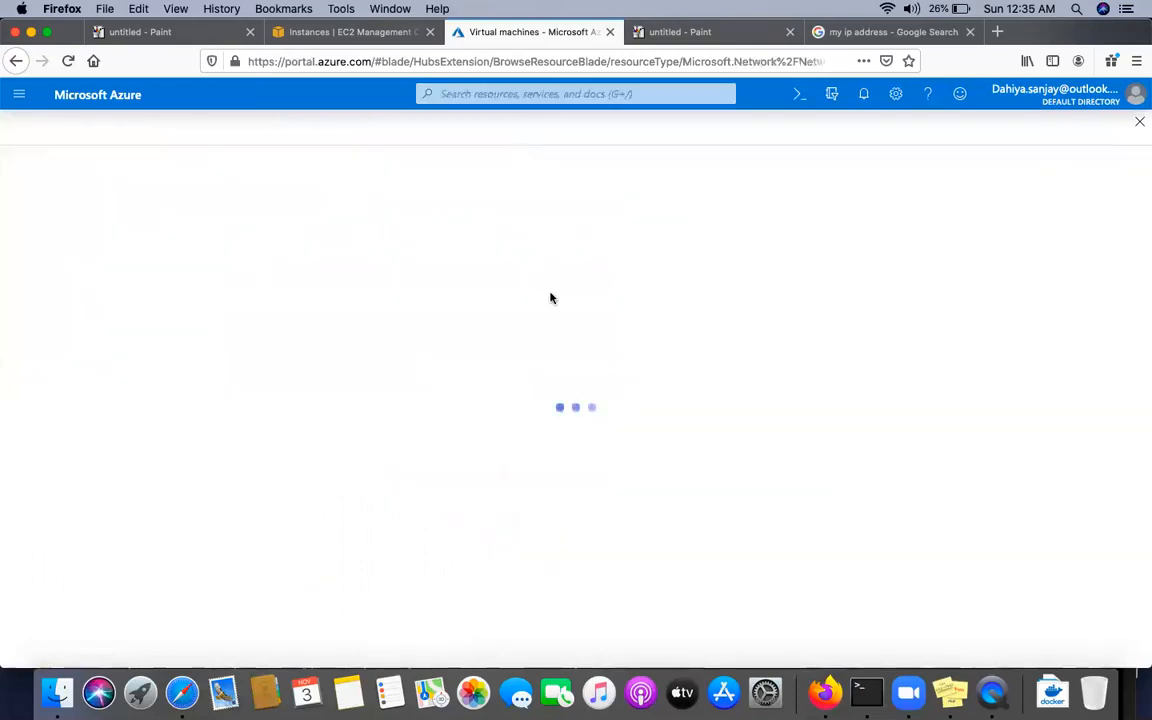
Delete the NEW-NSG network security group and begin a new one
left_click(31, 317)
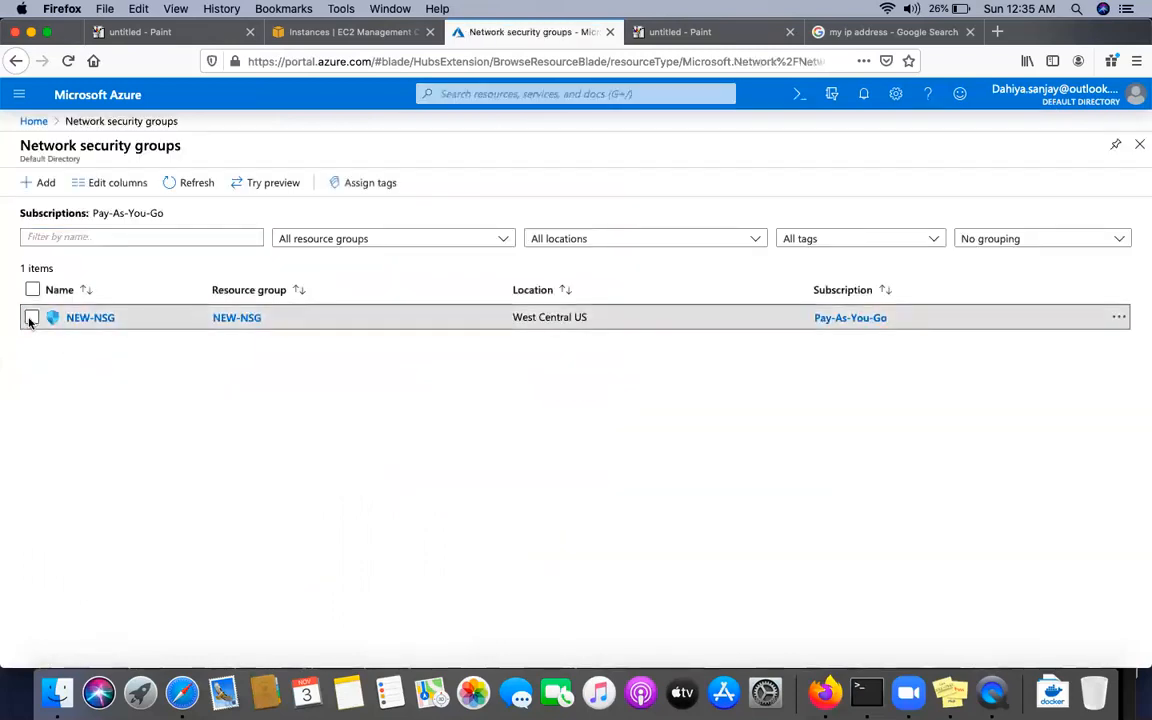
left_click(1119, 318)
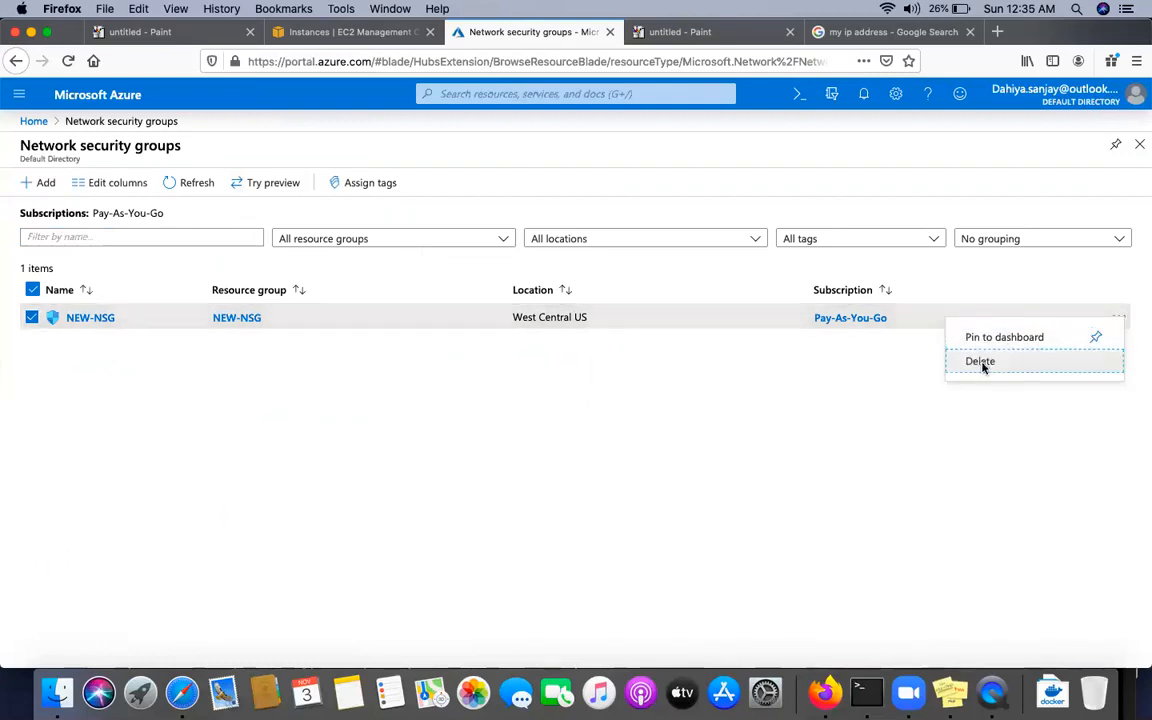
left_click(983, 365)
left_click(820, 279)
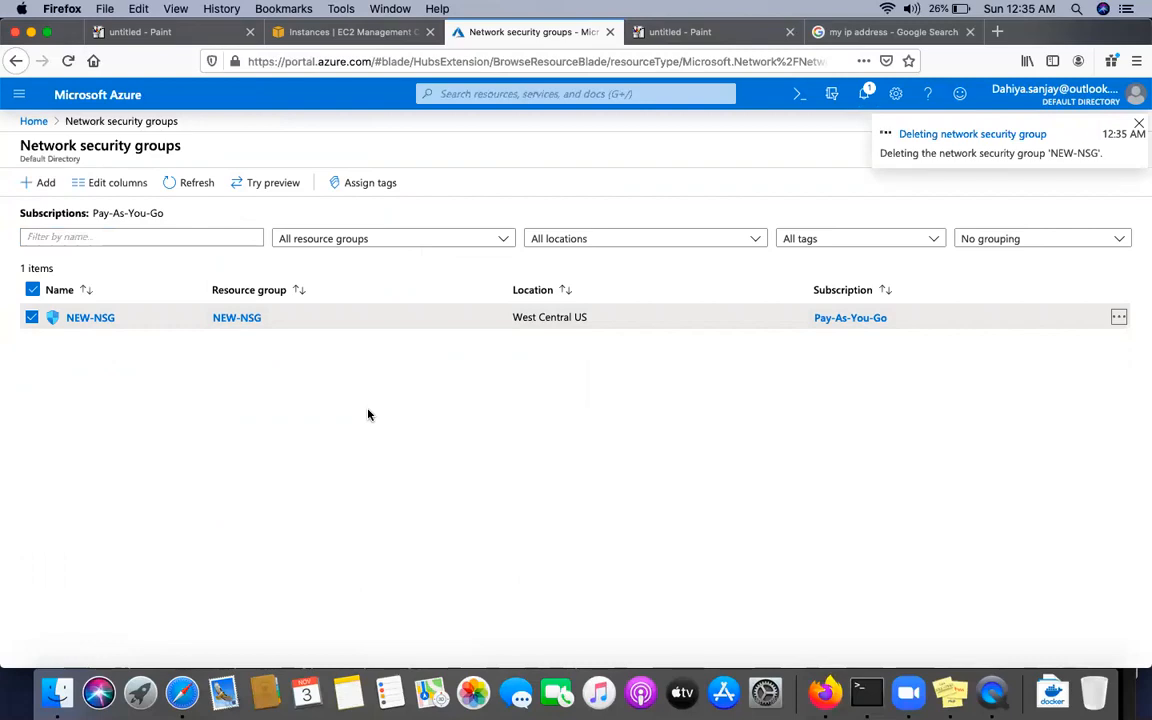
left_click(45, 184)
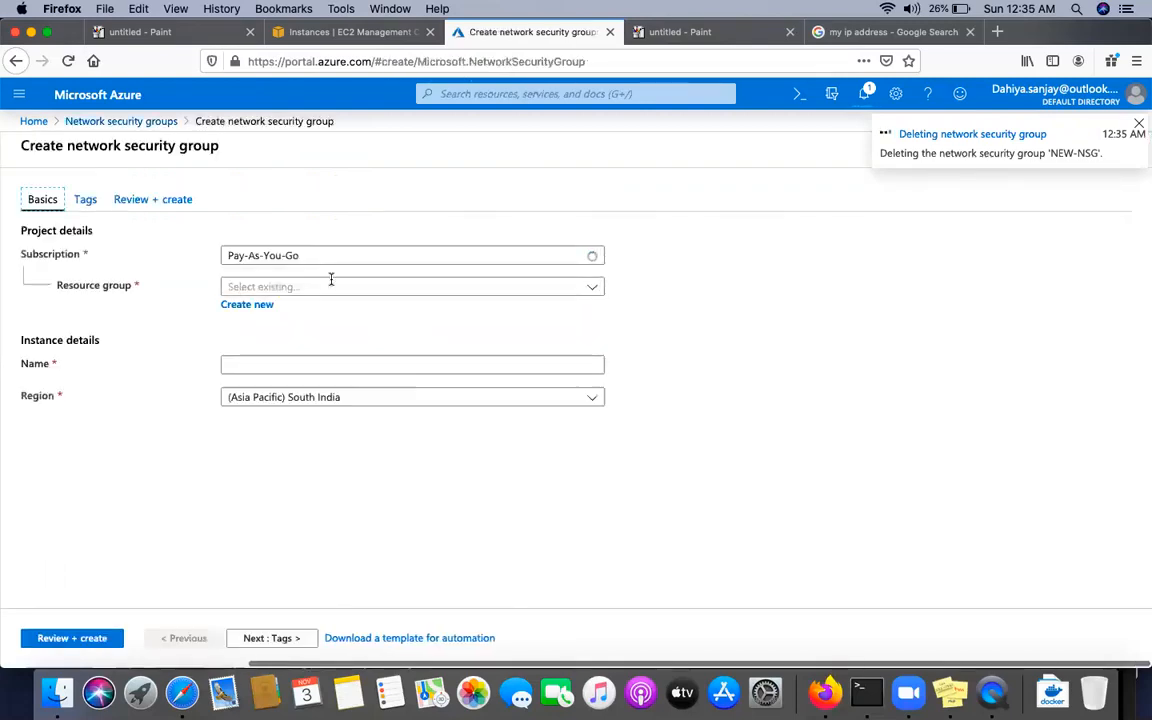
Create network security group MY-NSG in new resource group MY-NSG, region South India, via Review + create
left_click(250, 306)
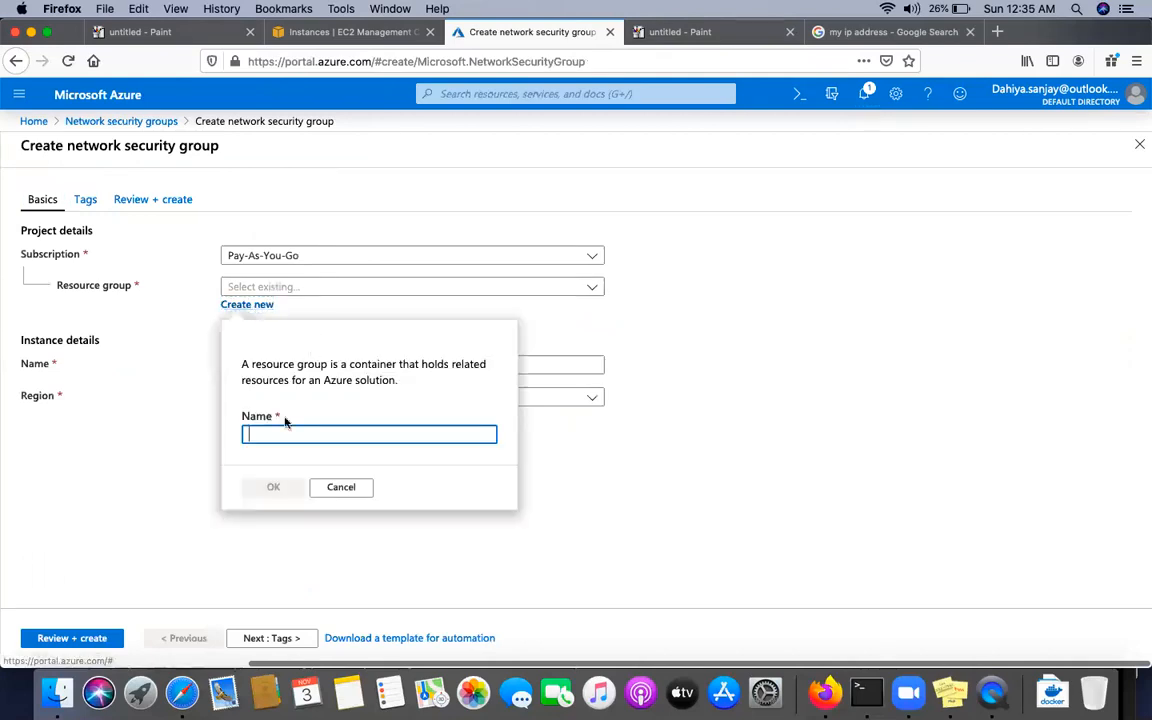
type("MY-NSG")
left_click(276, 488)
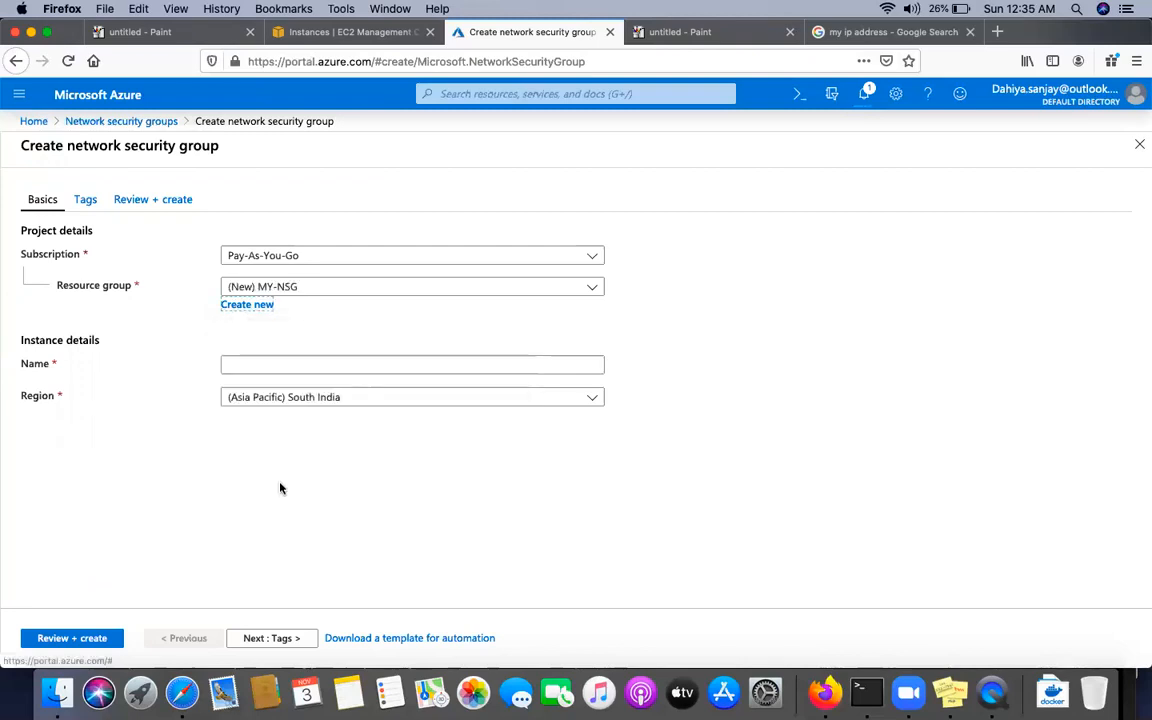
left_click(300, 366)
type("MY-NSG")
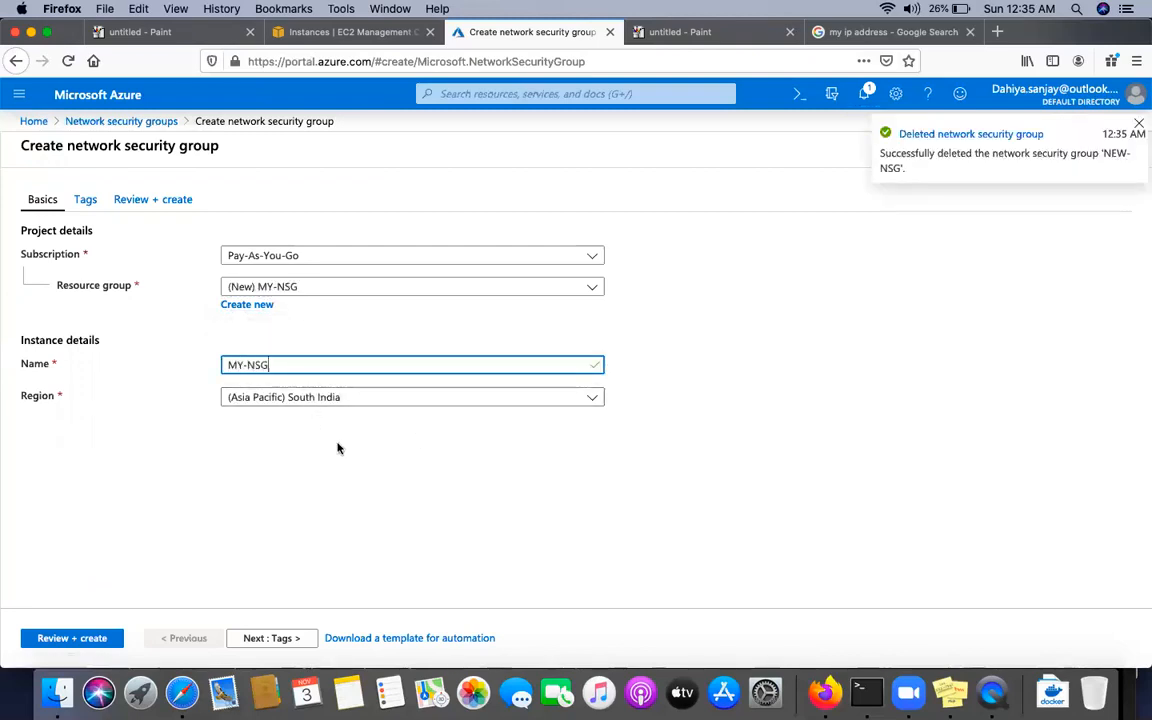
left_click(381, 396)
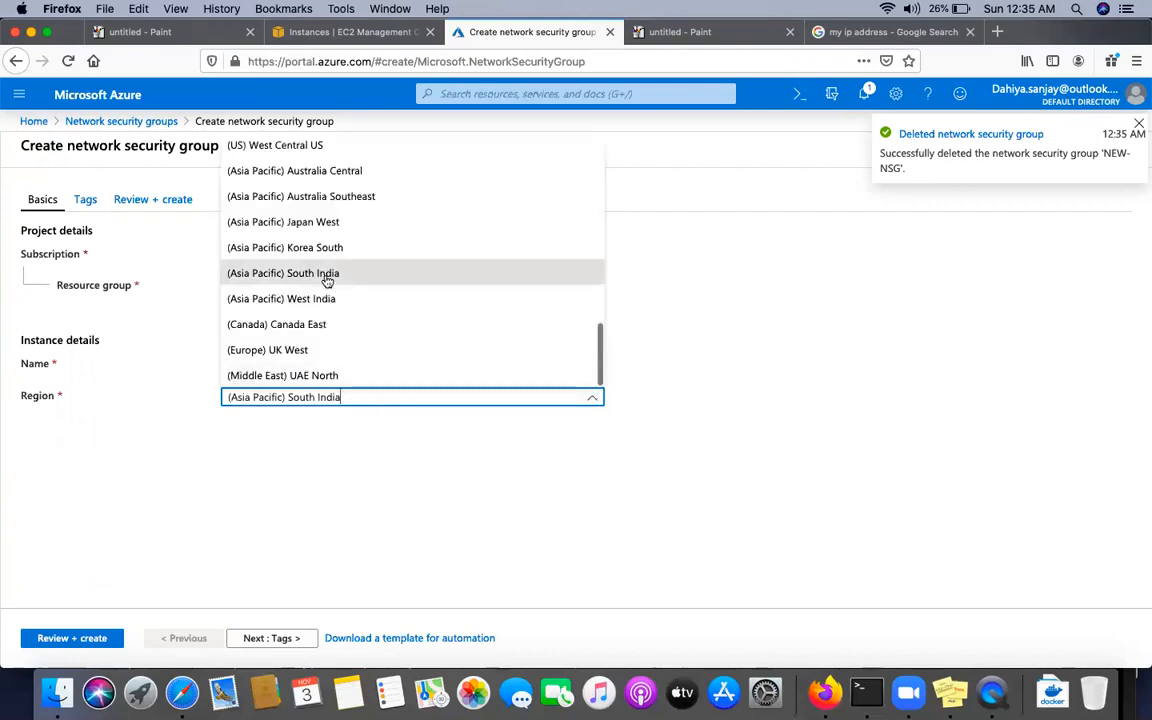
left_click(283, 273)
left_click(60, 638)
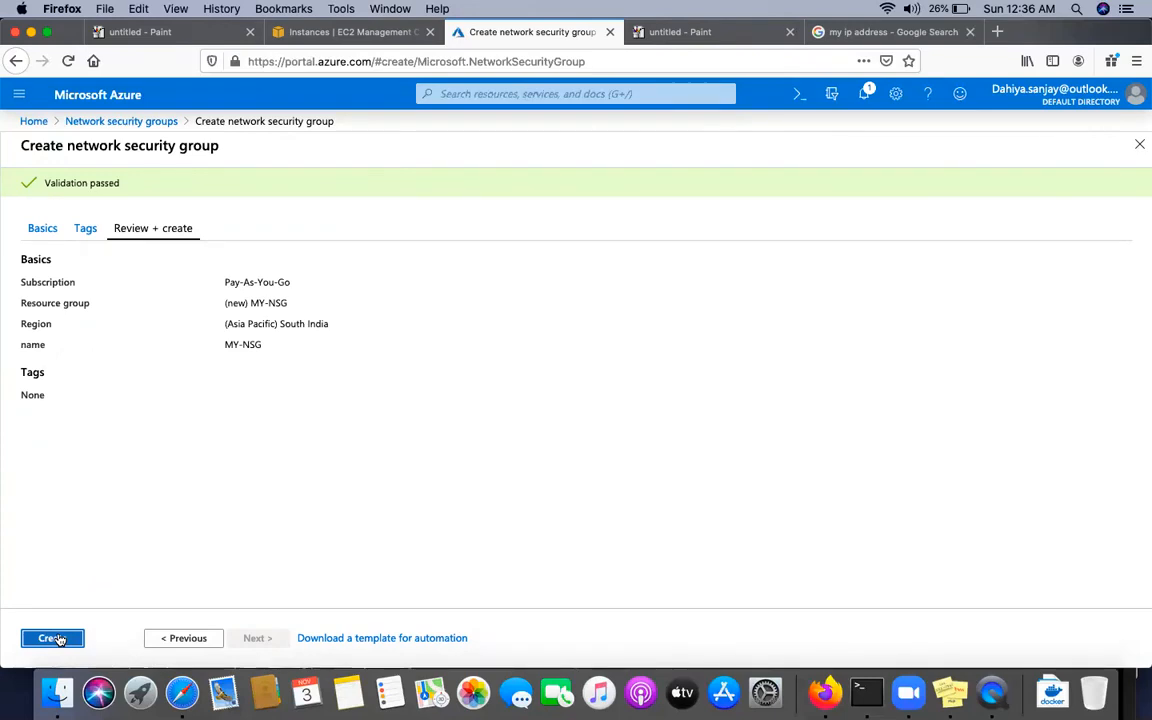
left_click(58, 638)
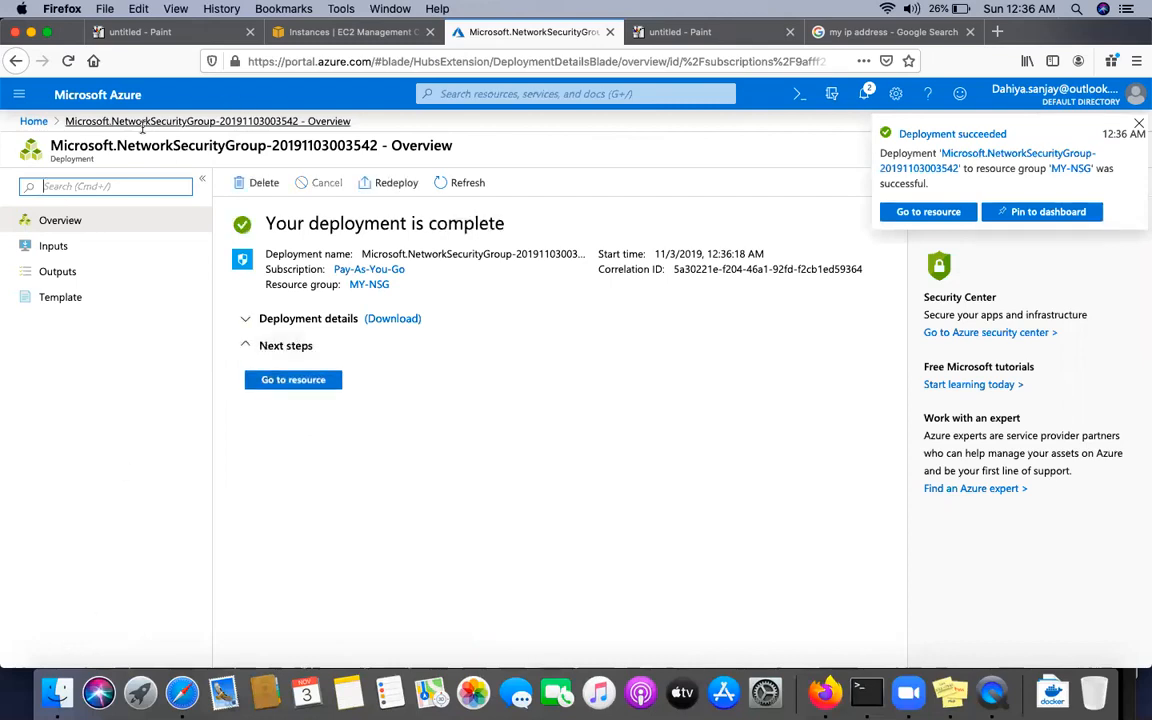
Find MY-NSG in the refreshed Network security groups list and open its overview
left_click(33, 122)
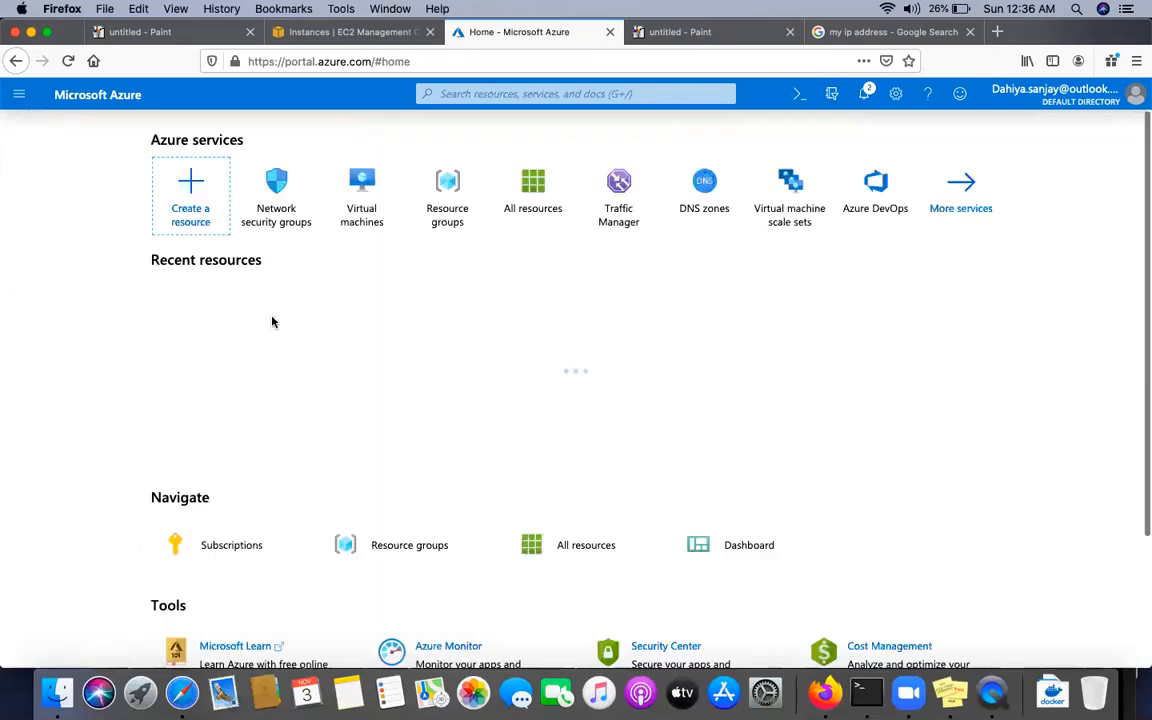
left_click(575, 93)
type("NSG")
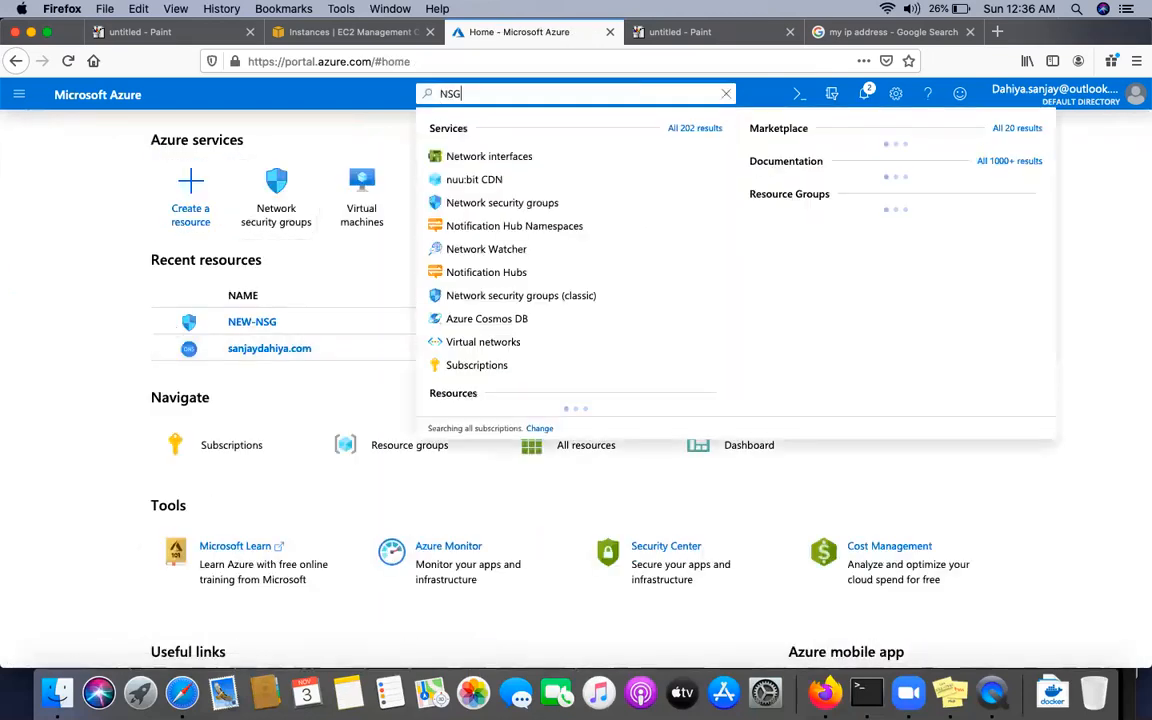
left_click(520, 157)
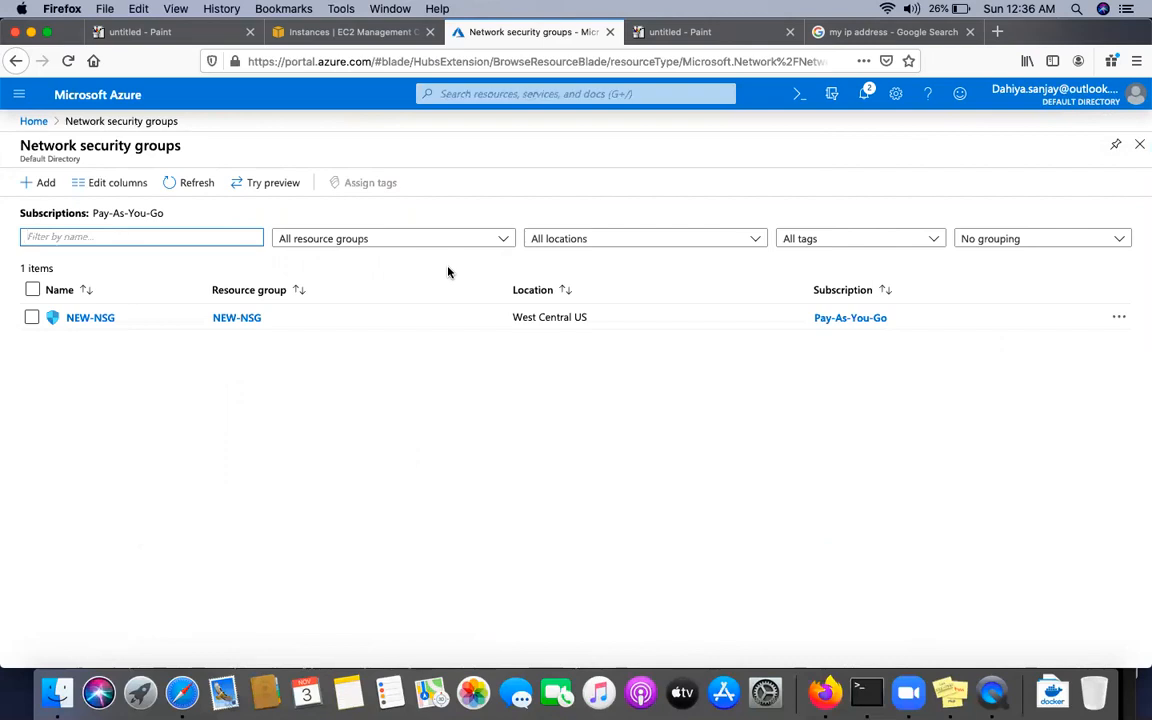
left_click(87, 319)
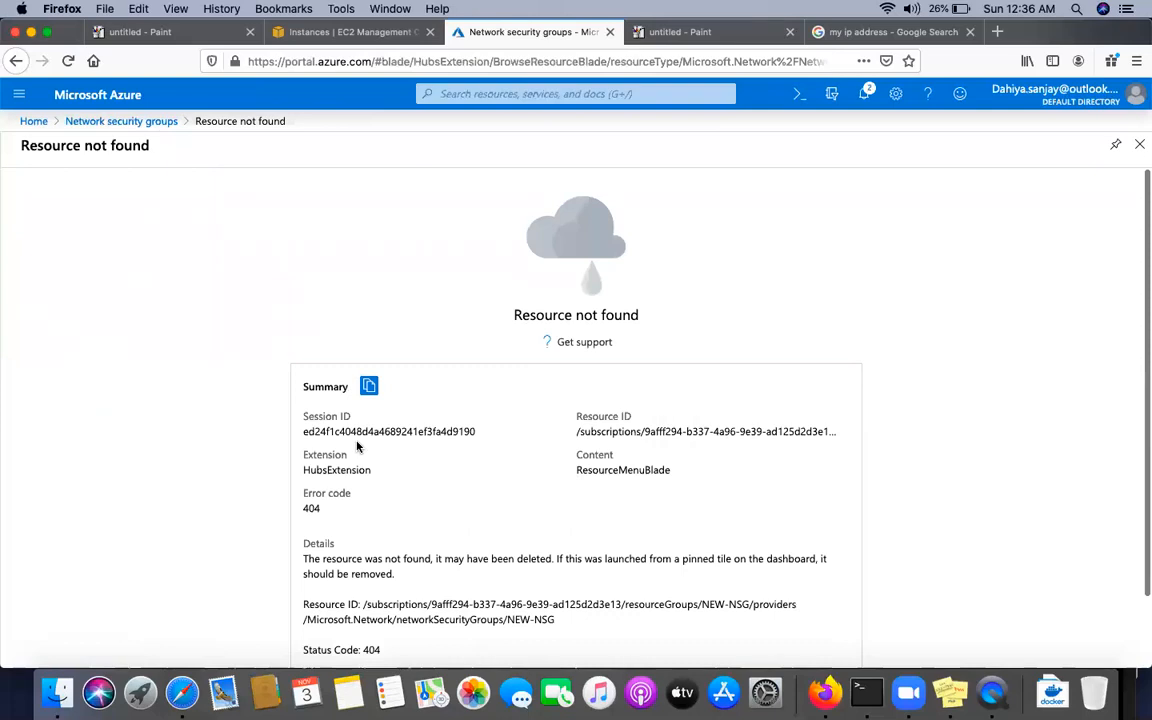
left_click(100, 121)
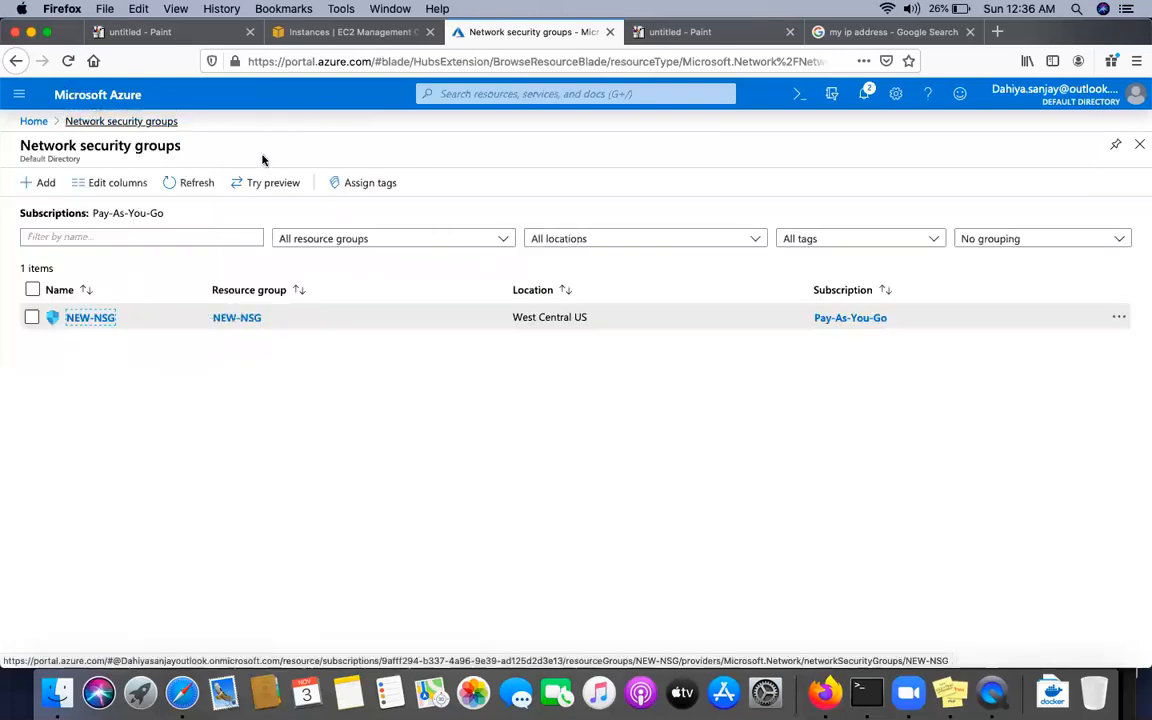
left_click(863, 95)
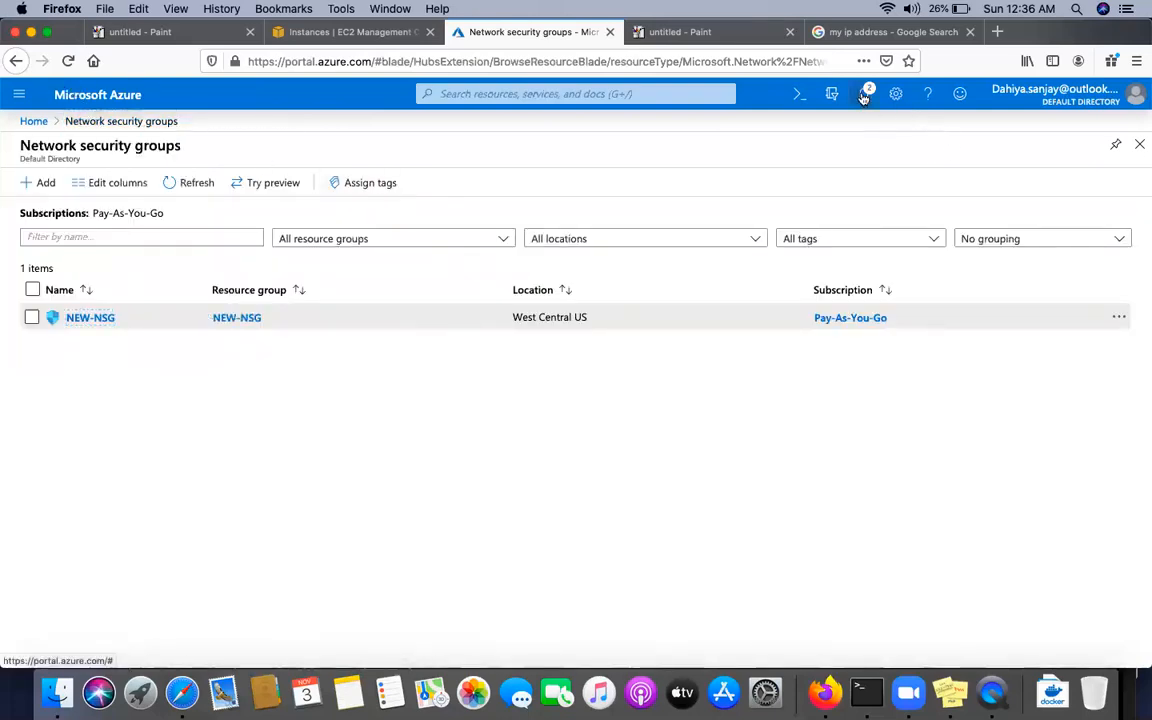
left_click(68, 62)
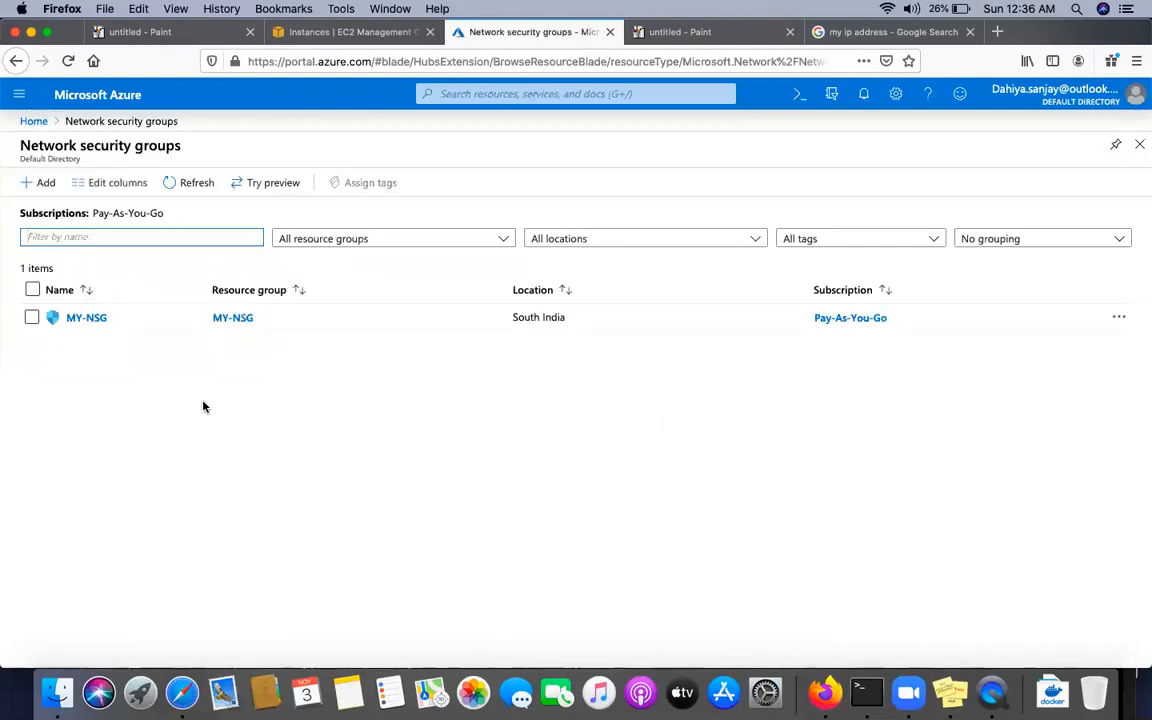
left_click(92, 318)
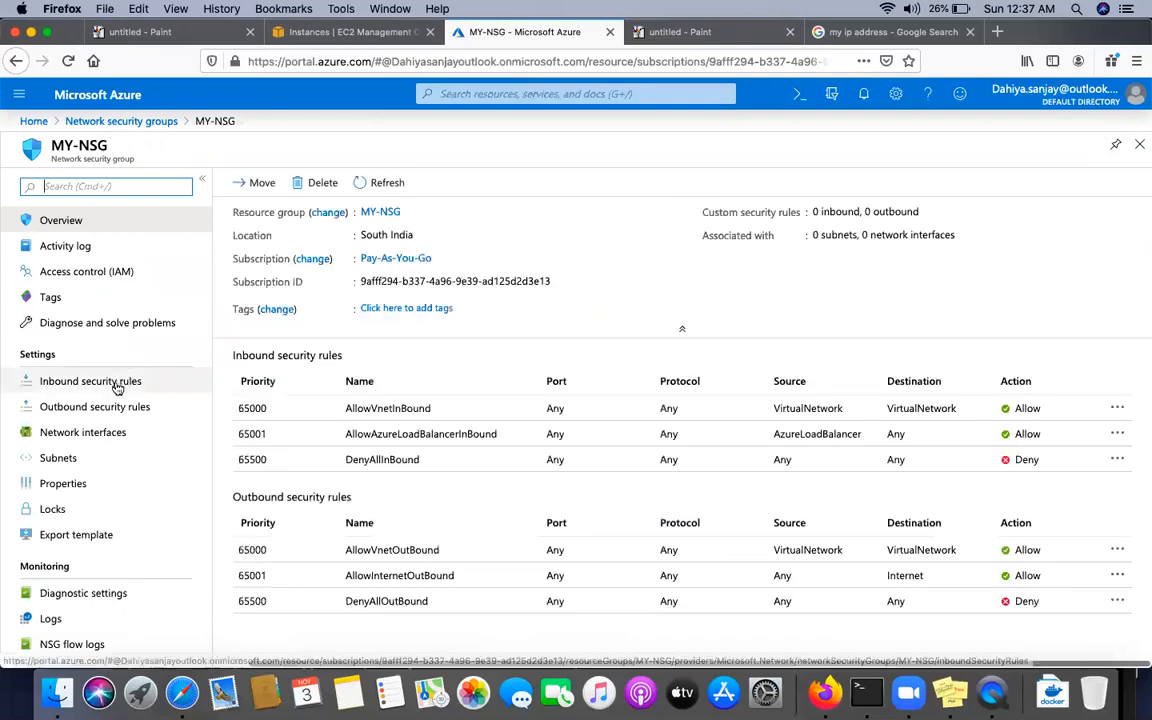
Review MY-NSG's default inbound and outbound security rules, then bring up the portal menu
left_click(117, 386)
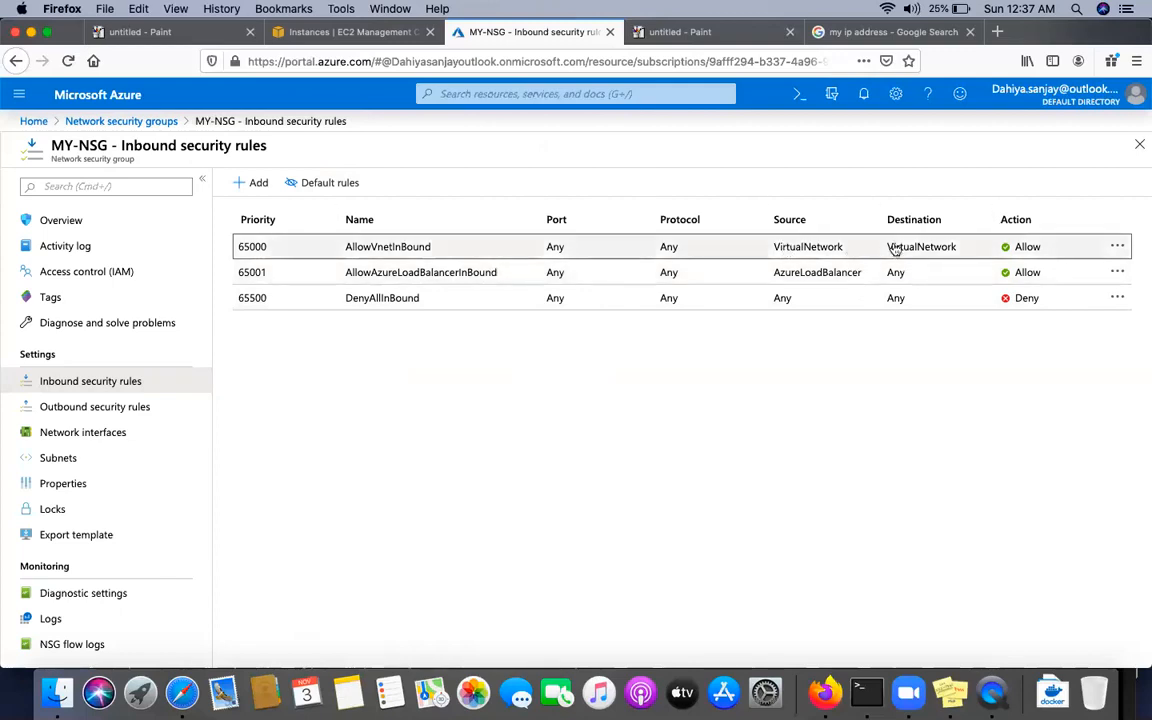
left_click(74, 412)
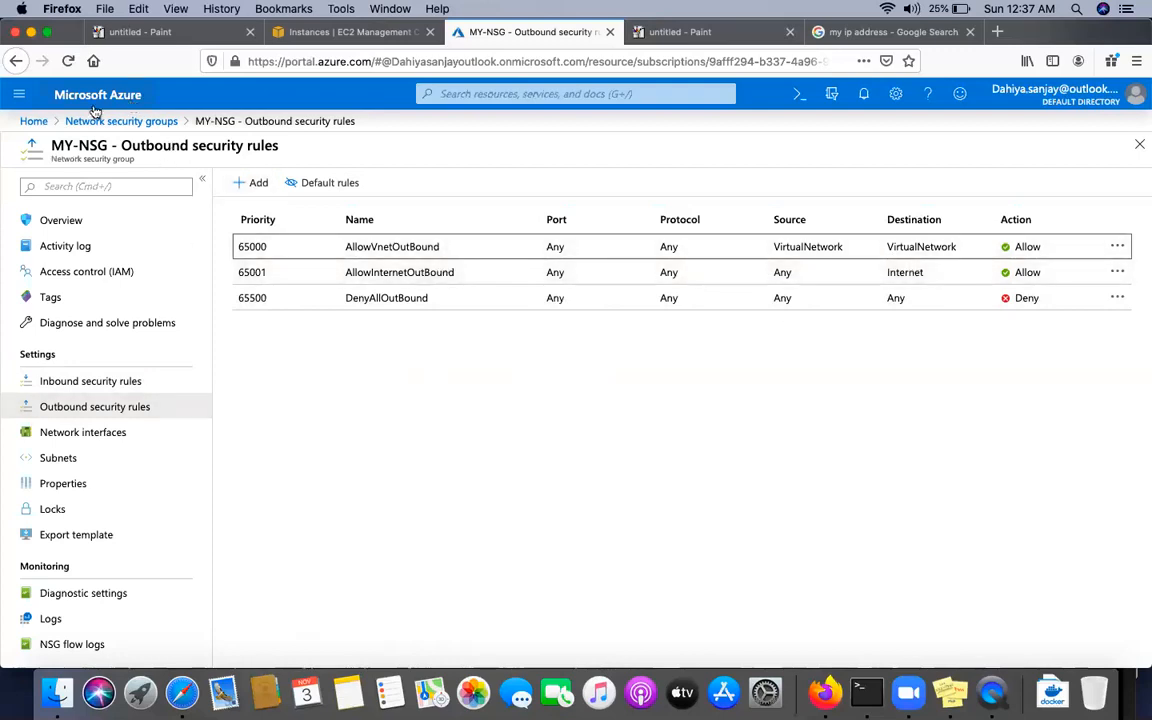
left_click(19, 94)
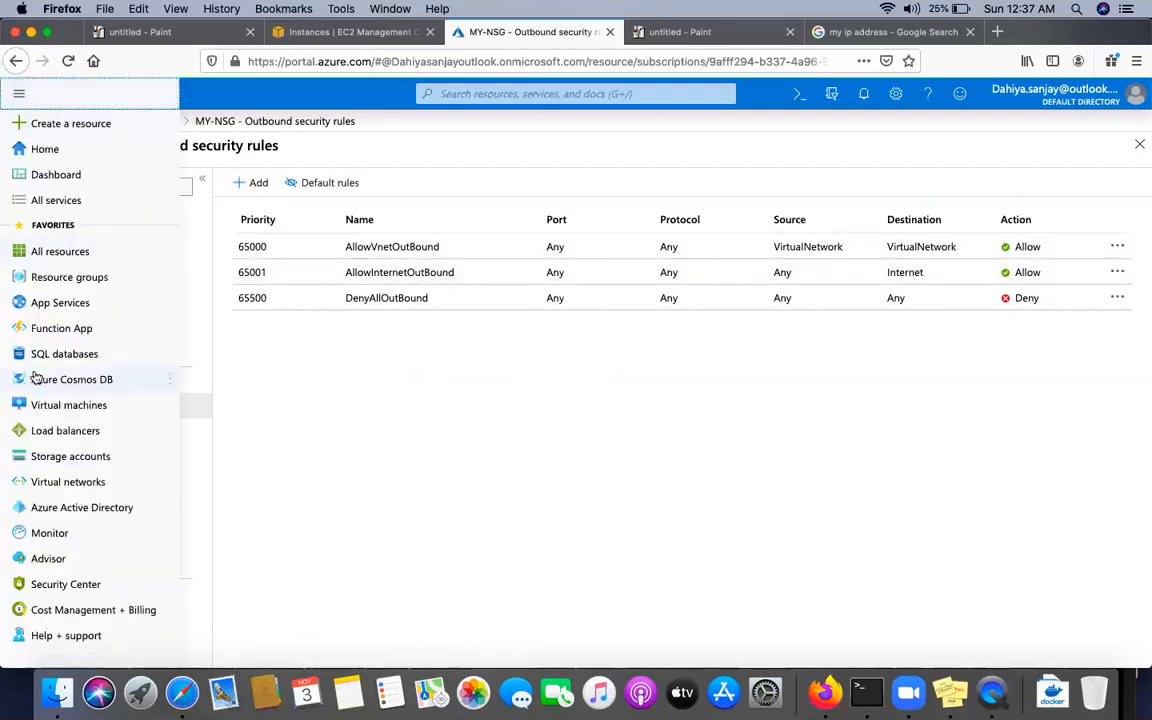
Start a new virtual machine named vm in resource group MY-NSG
left_click(69, 410)
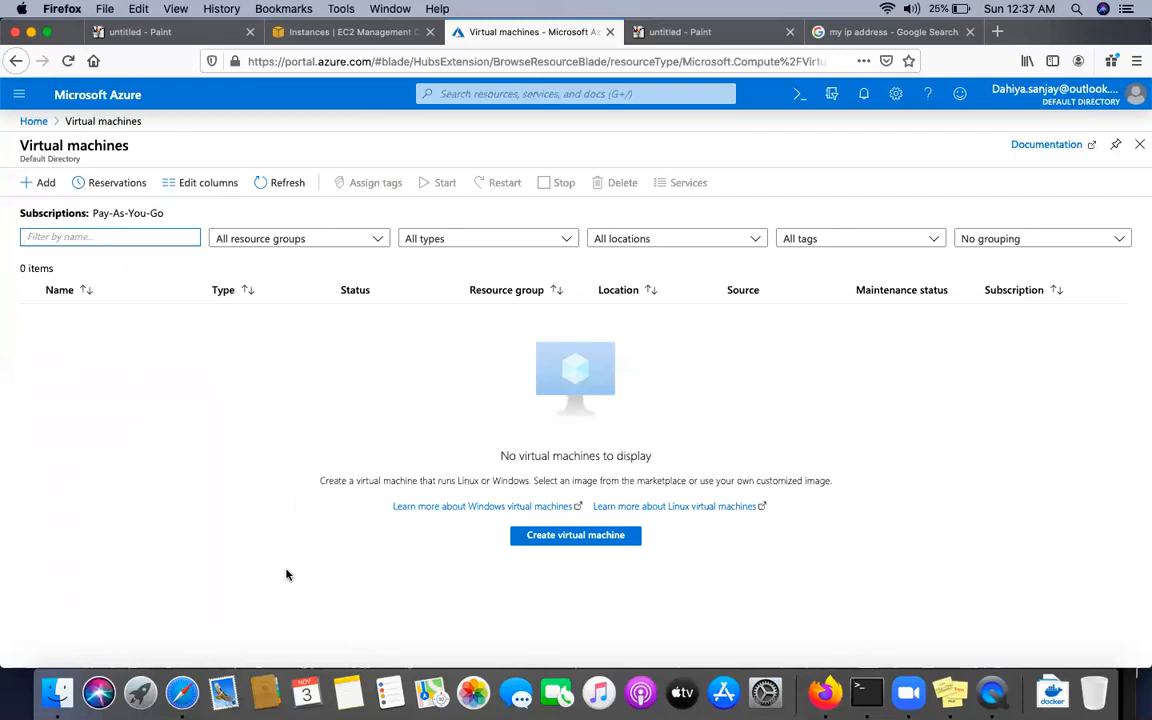
left_click(577, 543)
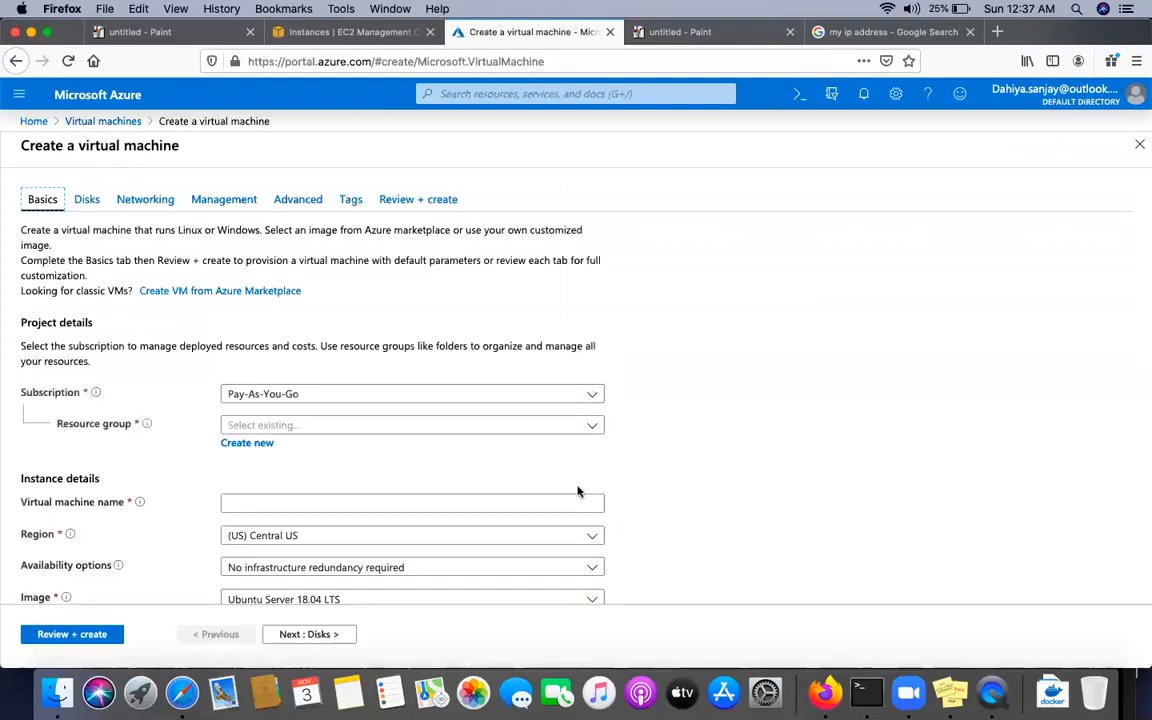
left_click(340, 425)
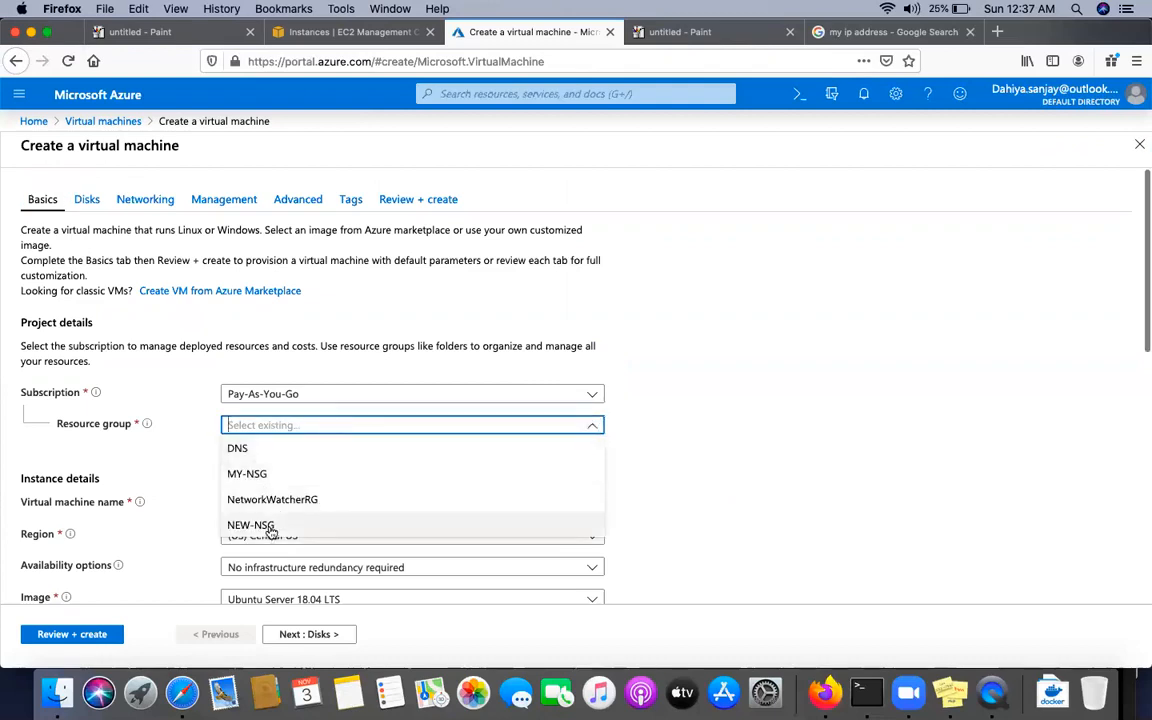
left_click(259, 476)
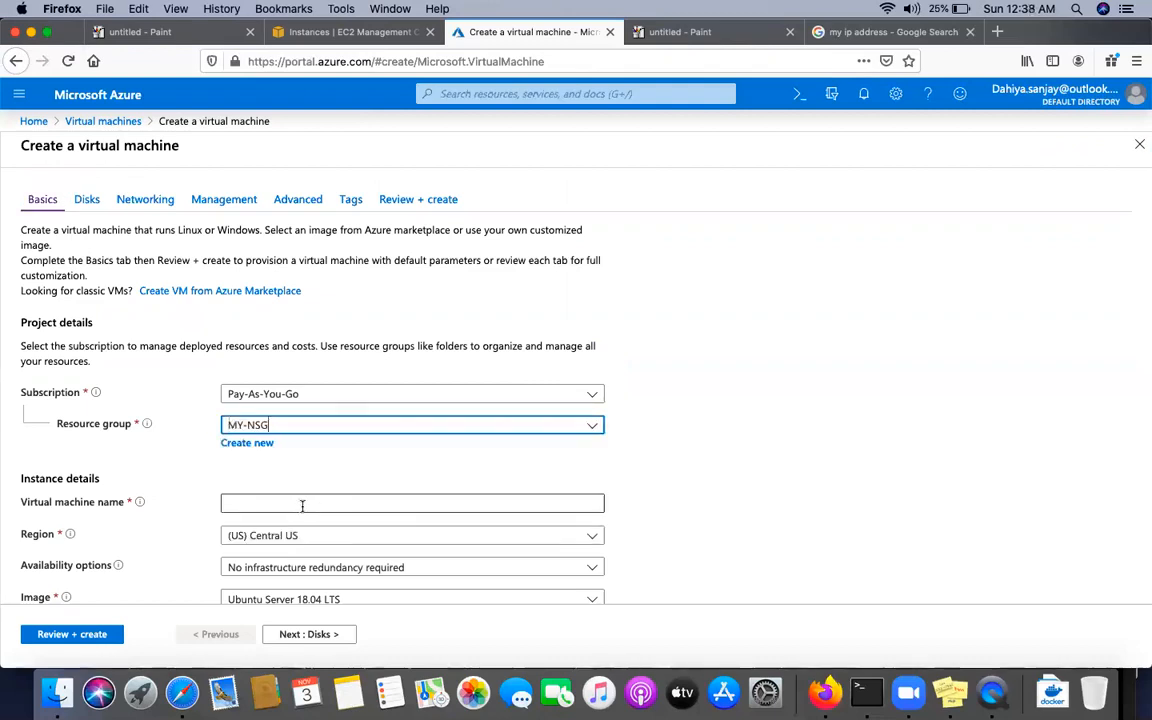
left_click(297, 506)
type("vm")
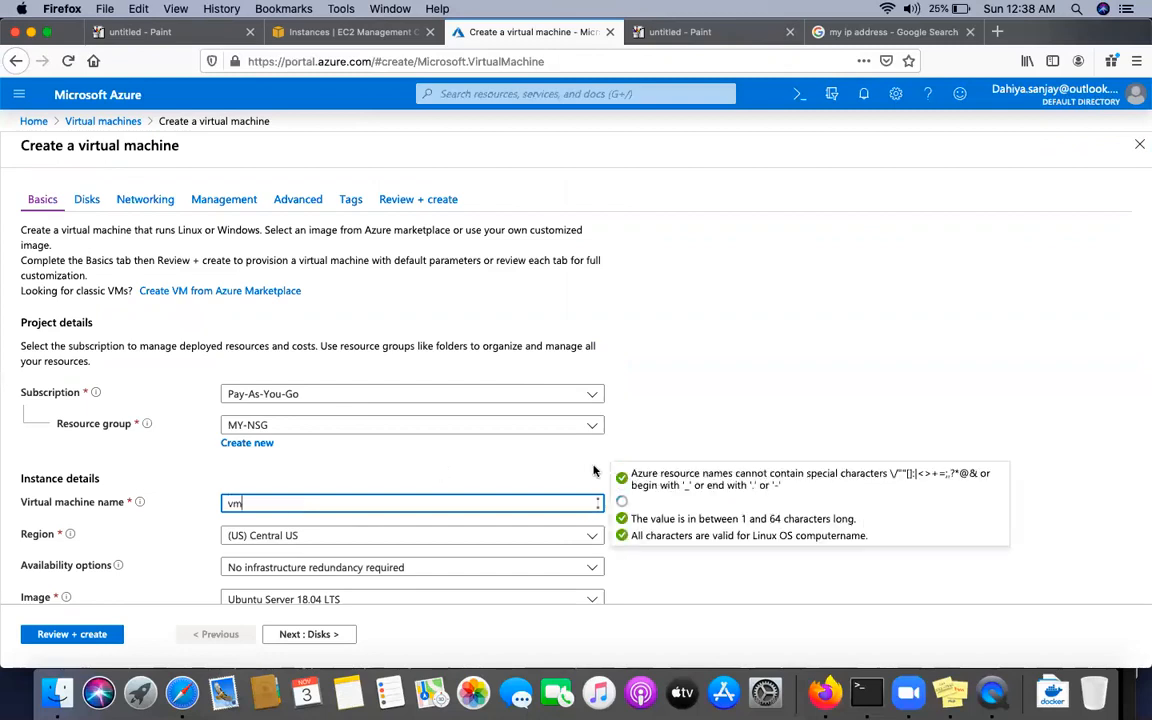
Set the VM's region to South India
scroll(597, 470, "down", 4)
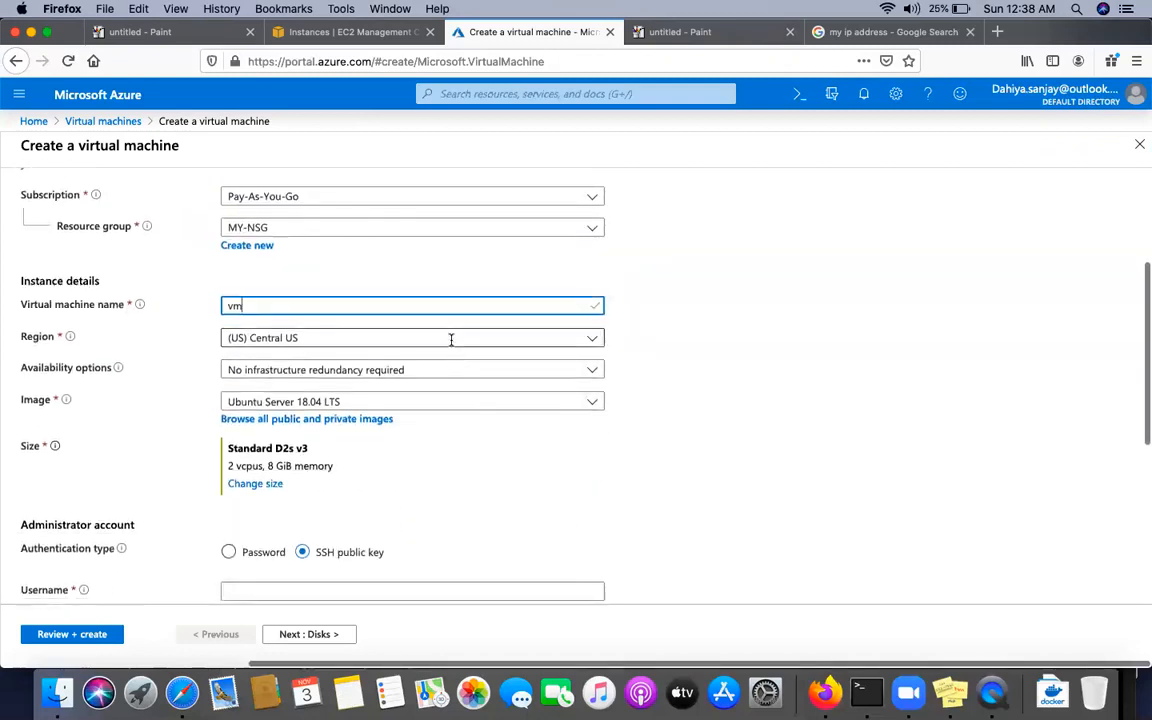
left_click(450, 338)
scroll(311, 525, "down", 4)
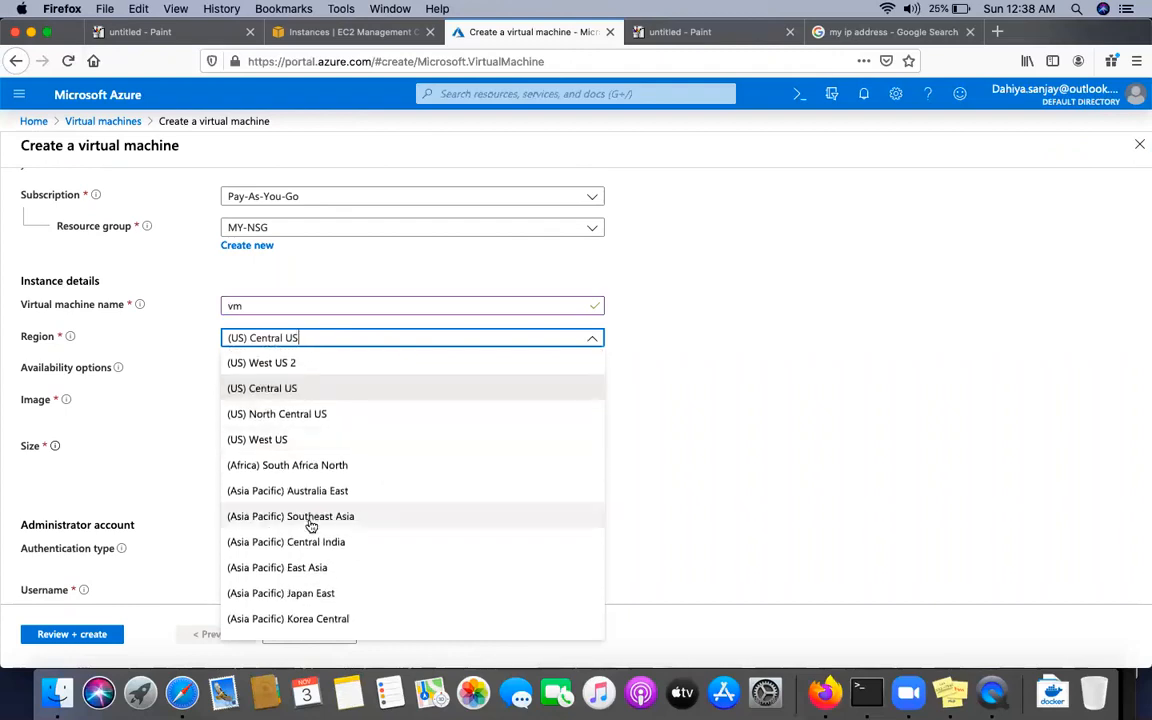
scroll(311, 525, "down", 4)
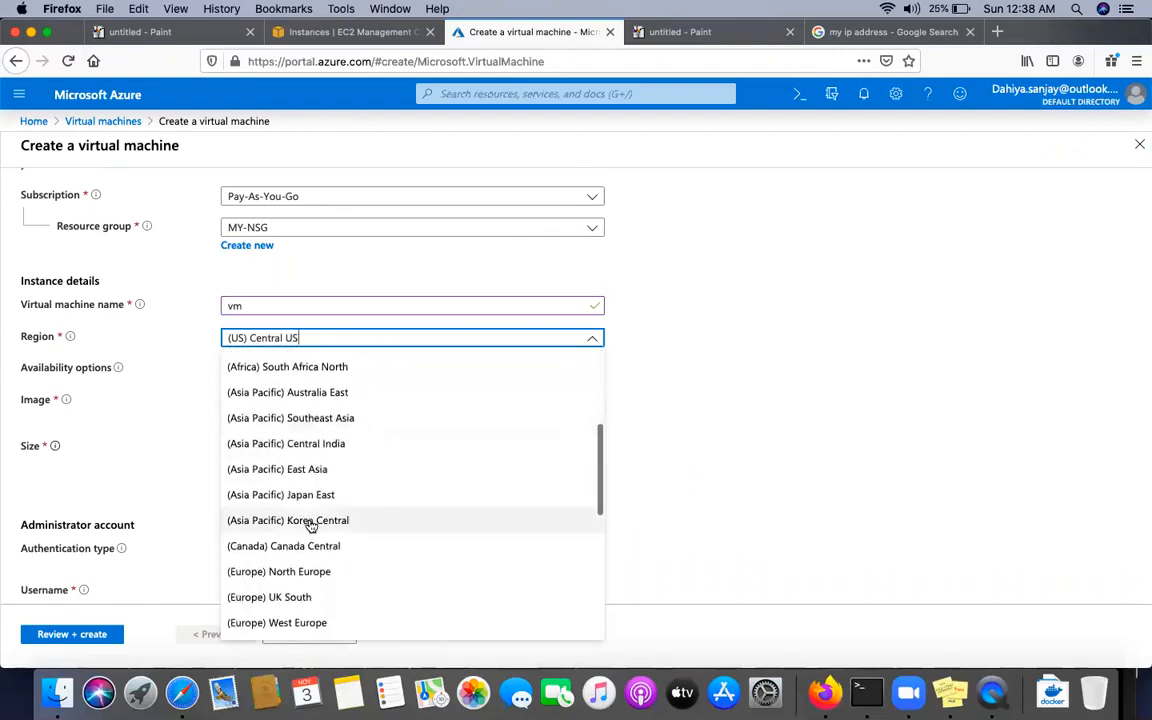
scroll(311, 525, "down", 8)
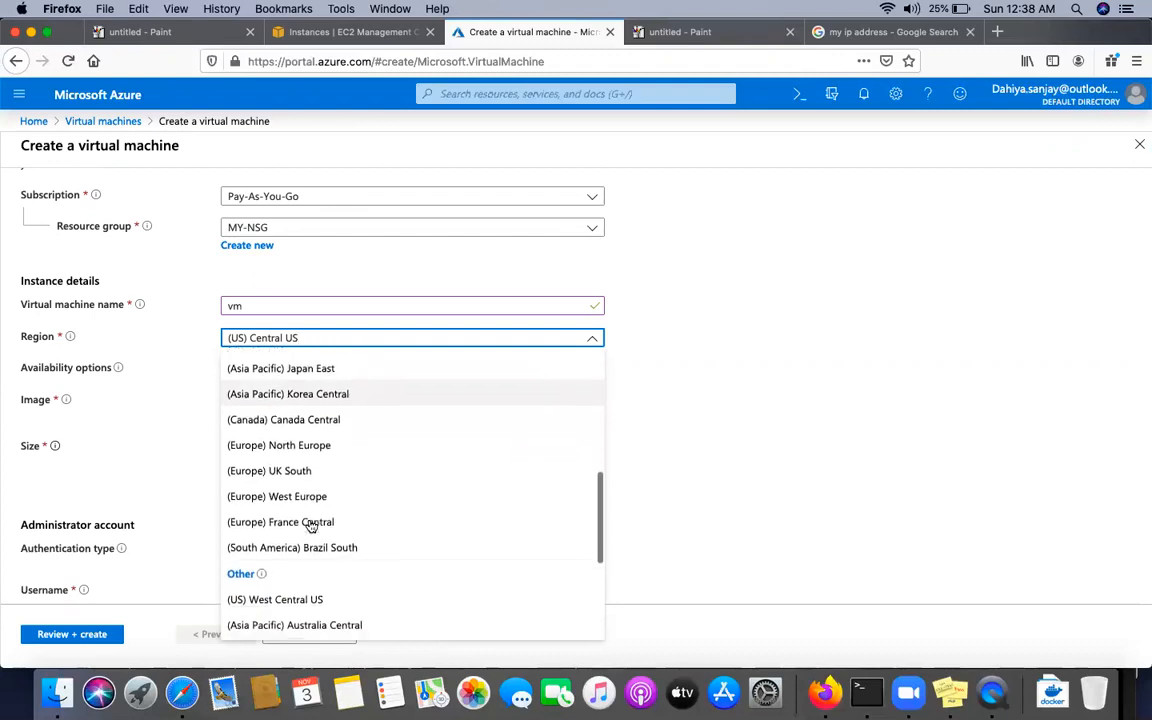
scroll(311, 525, "down", 6)
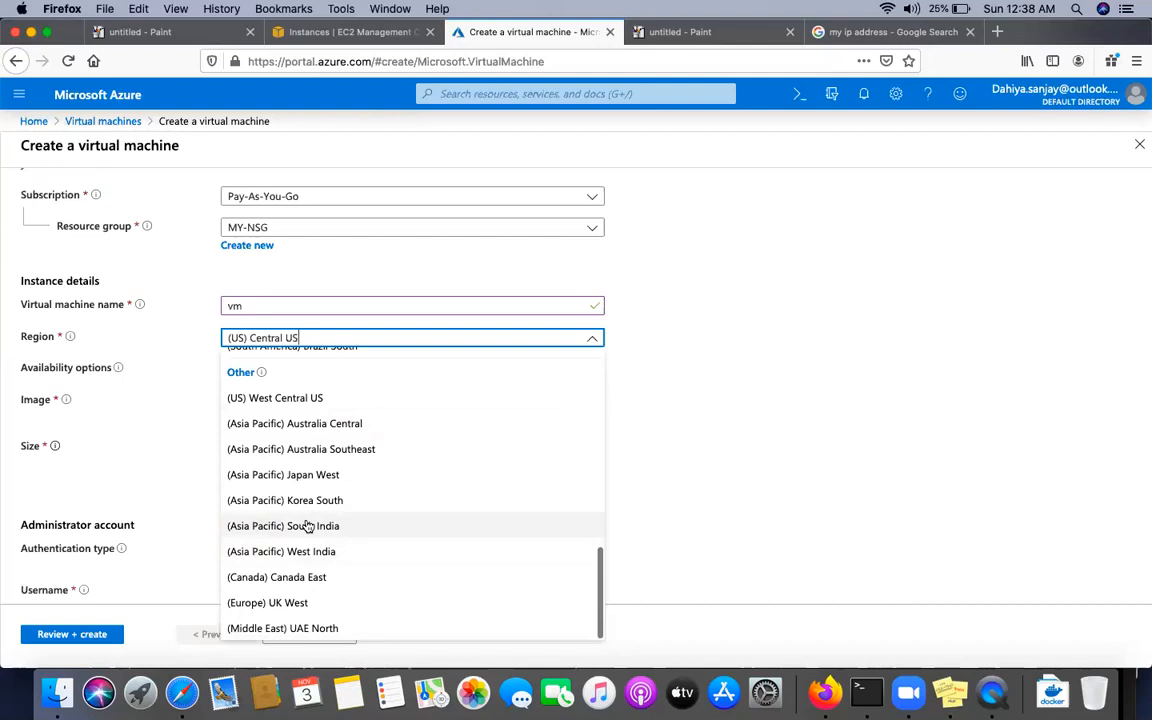
left_click(309, 524)
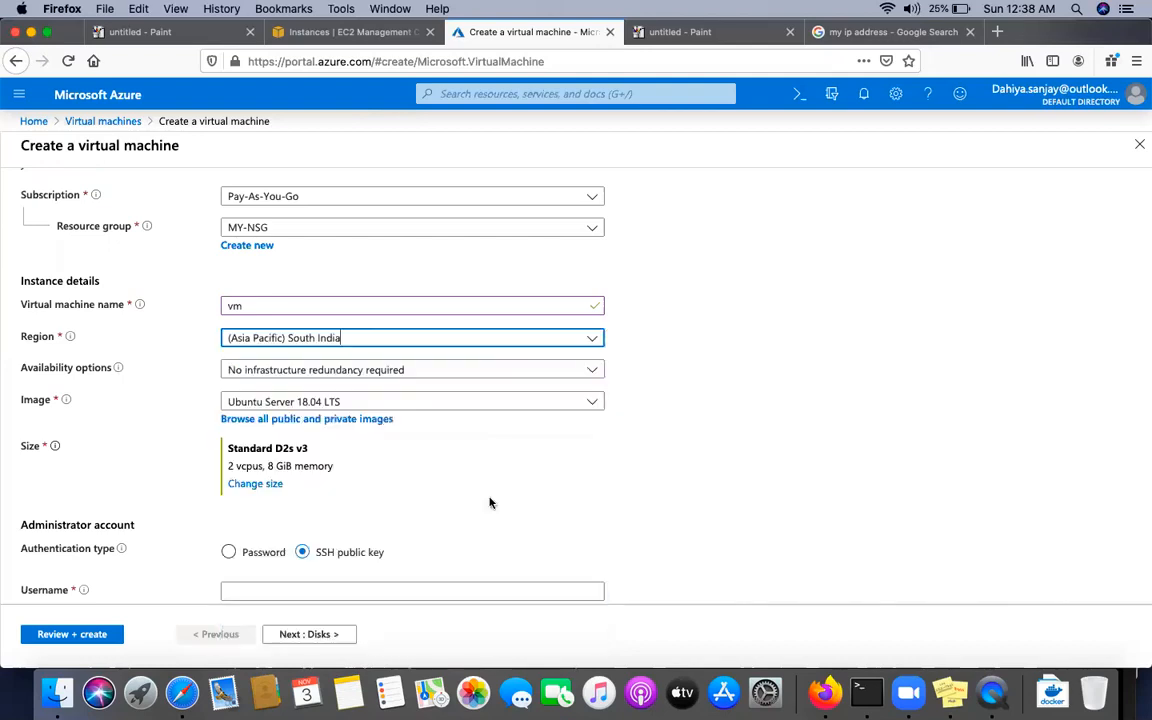
Change the VM size to B1s
left_click(252, 484)
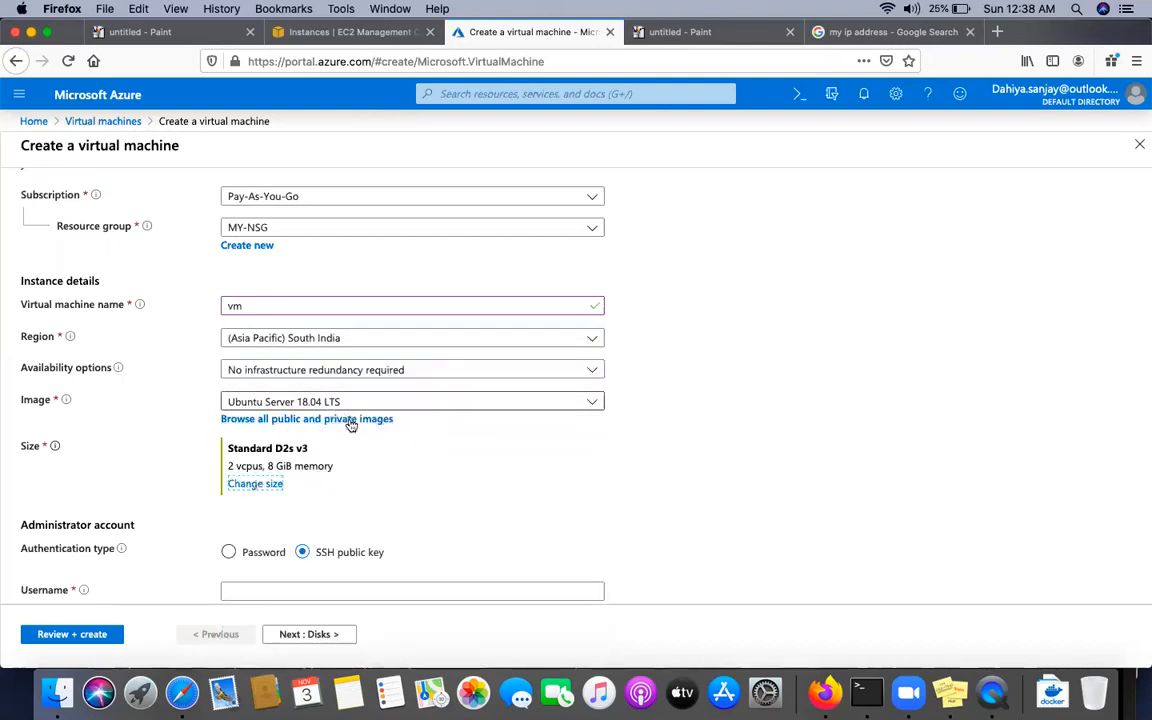
left_click(256, 485)
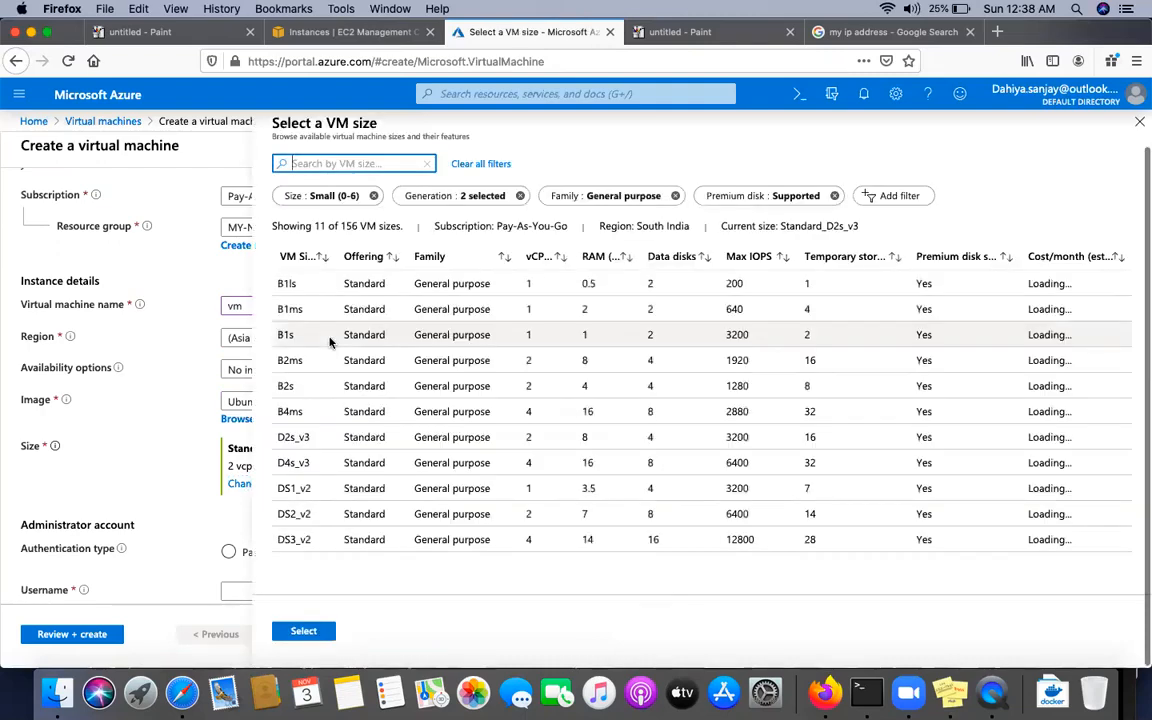
left_click(285, 334)
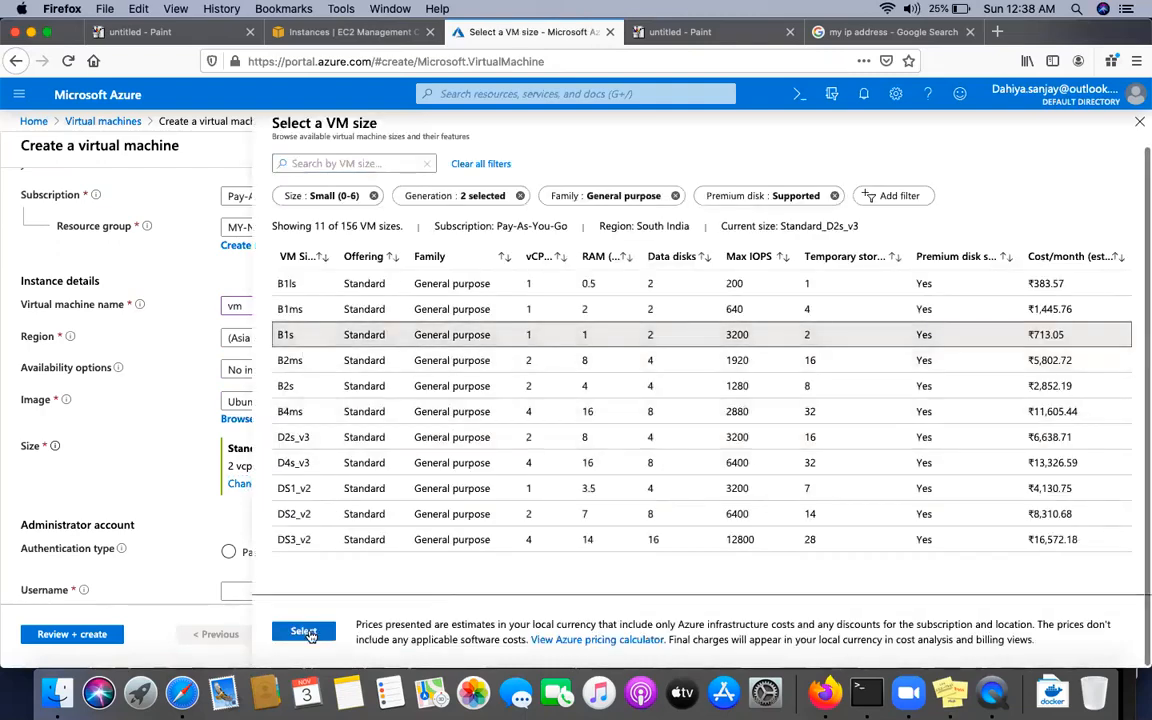
left_click(303, 631)
scroll(501, 478, "down", 5)
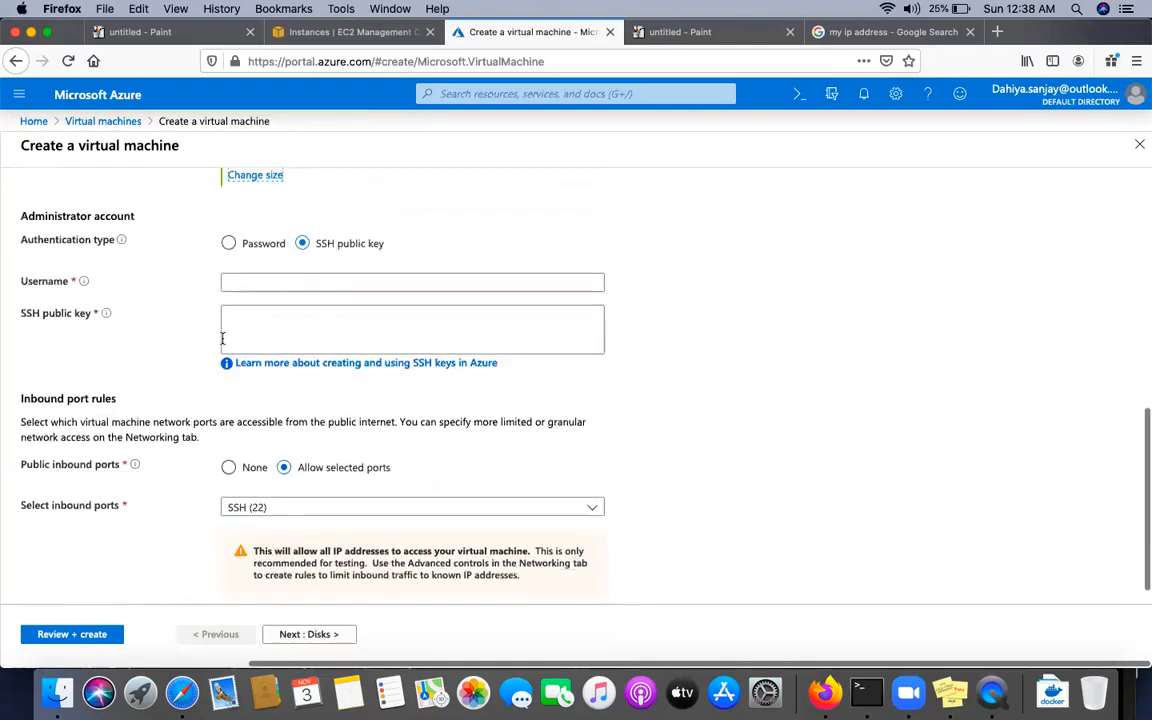
Use password authentication with an administrator username, password and matching confirmation
left_click(229, 243)
left_click(254, 282)
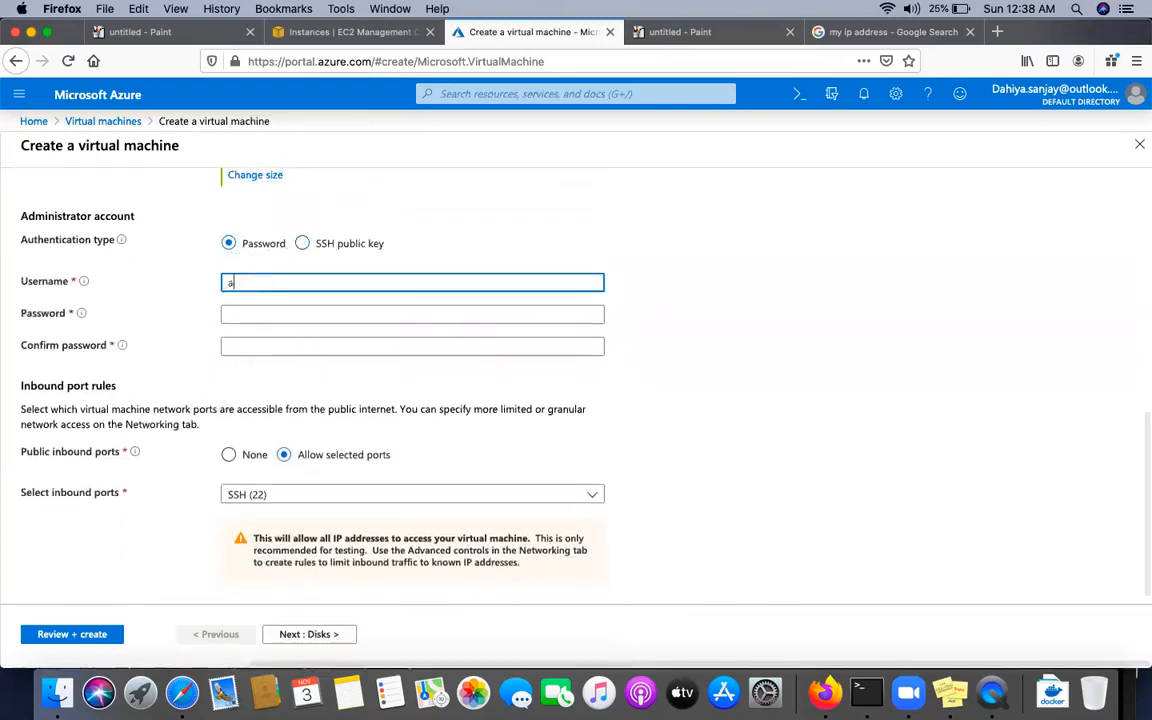
key("Tab")
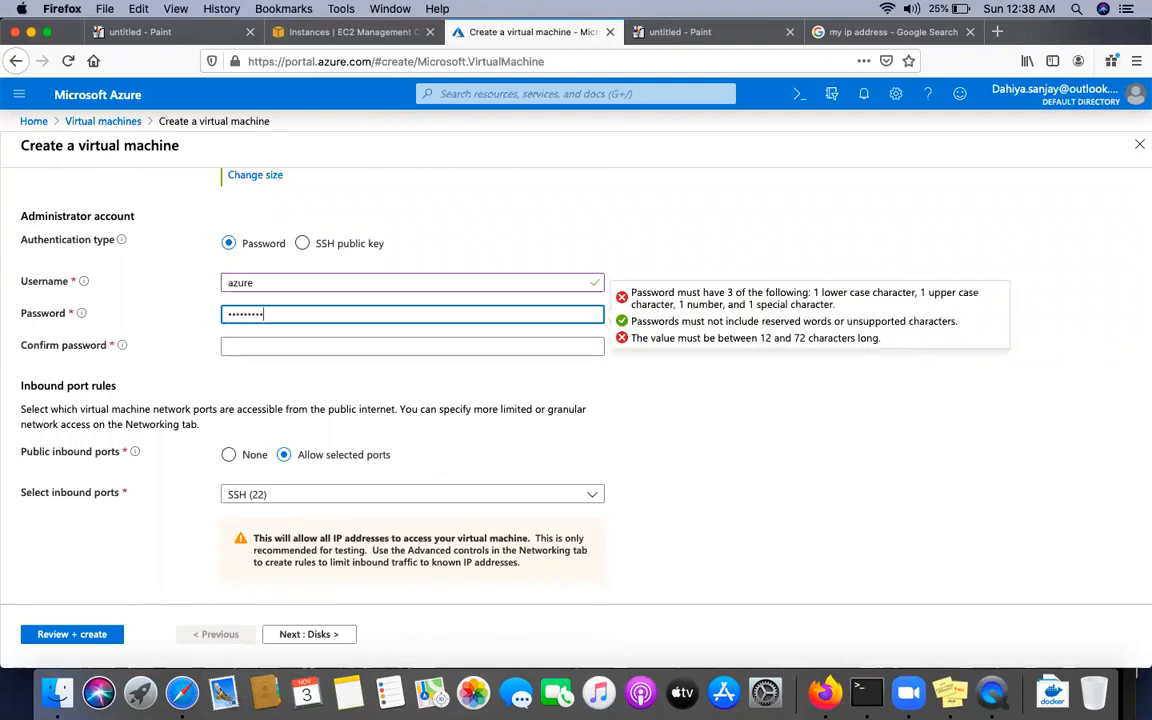
key("Tab")
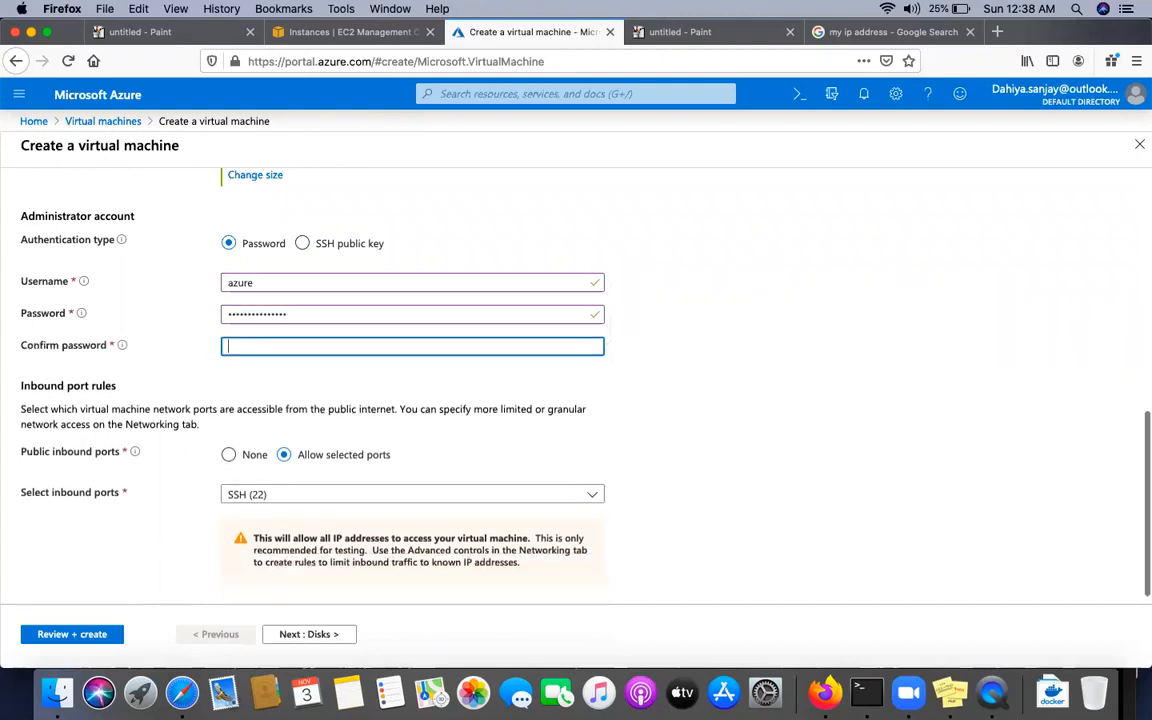
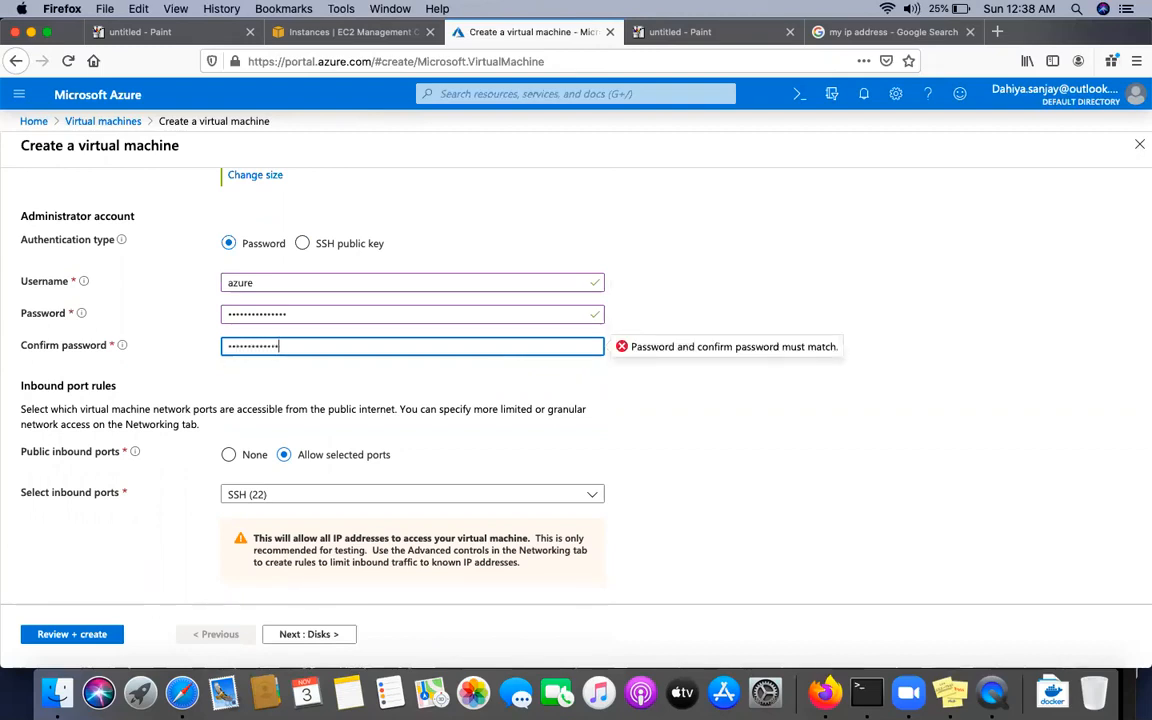
left_click(655, 418)
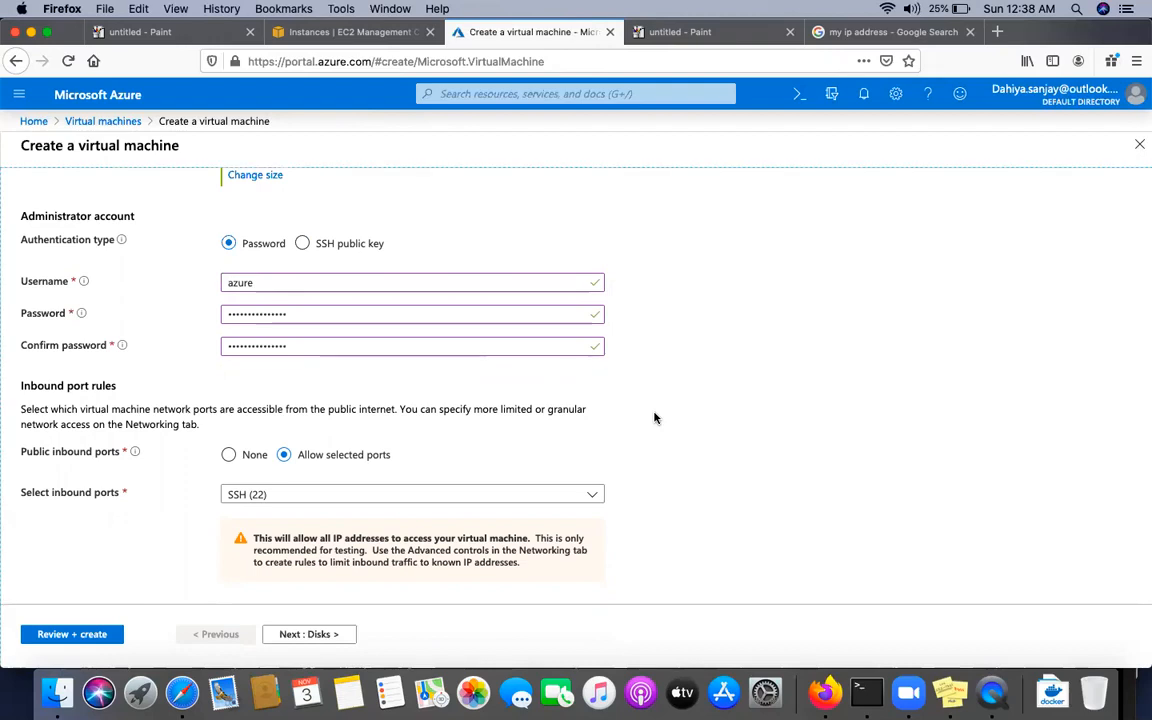
Set public inbound ports to None, dropping HTTP (80) and SSH (22), then go to Disks
scroll(332, 481, "down", 1)
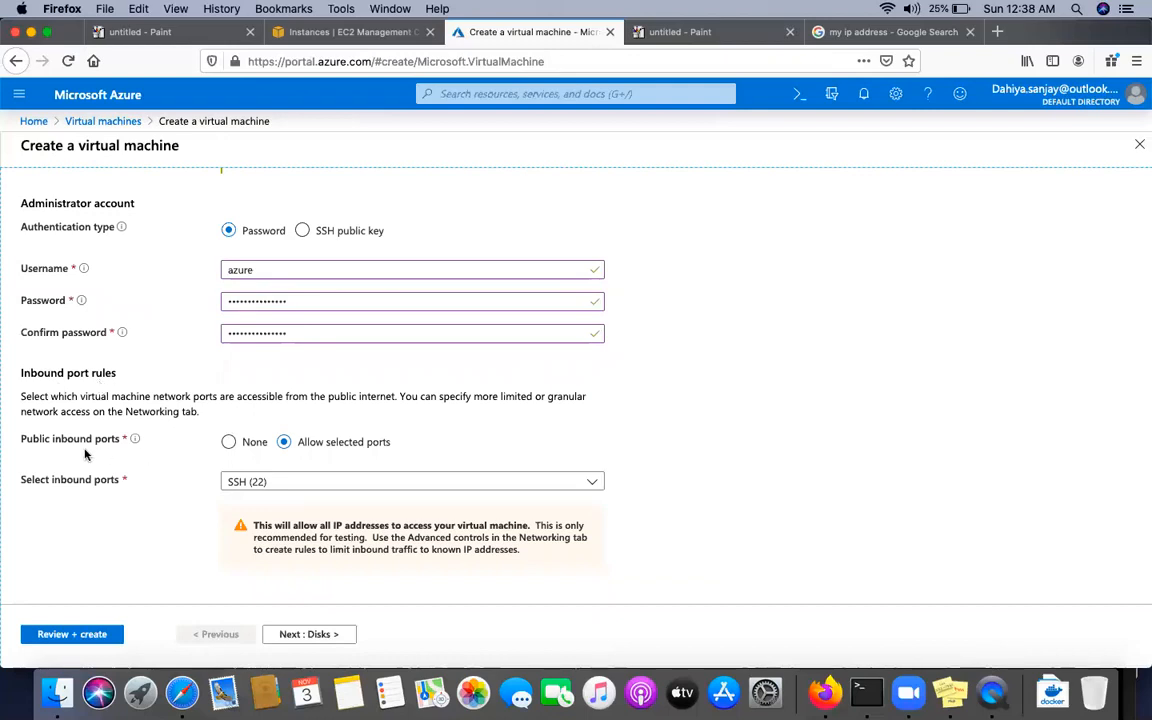
left_click(250, 482)
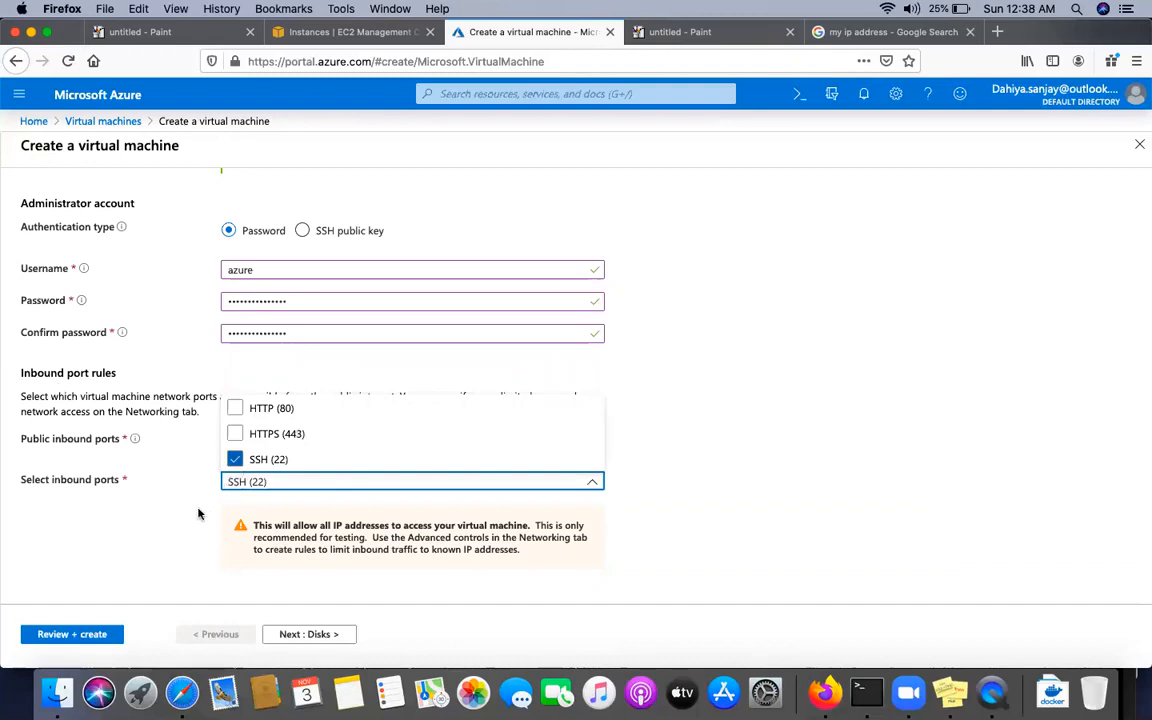
left_click(357, 472)
left_click(300, 485)
left_click(235, 407)
left_click(235, 459)
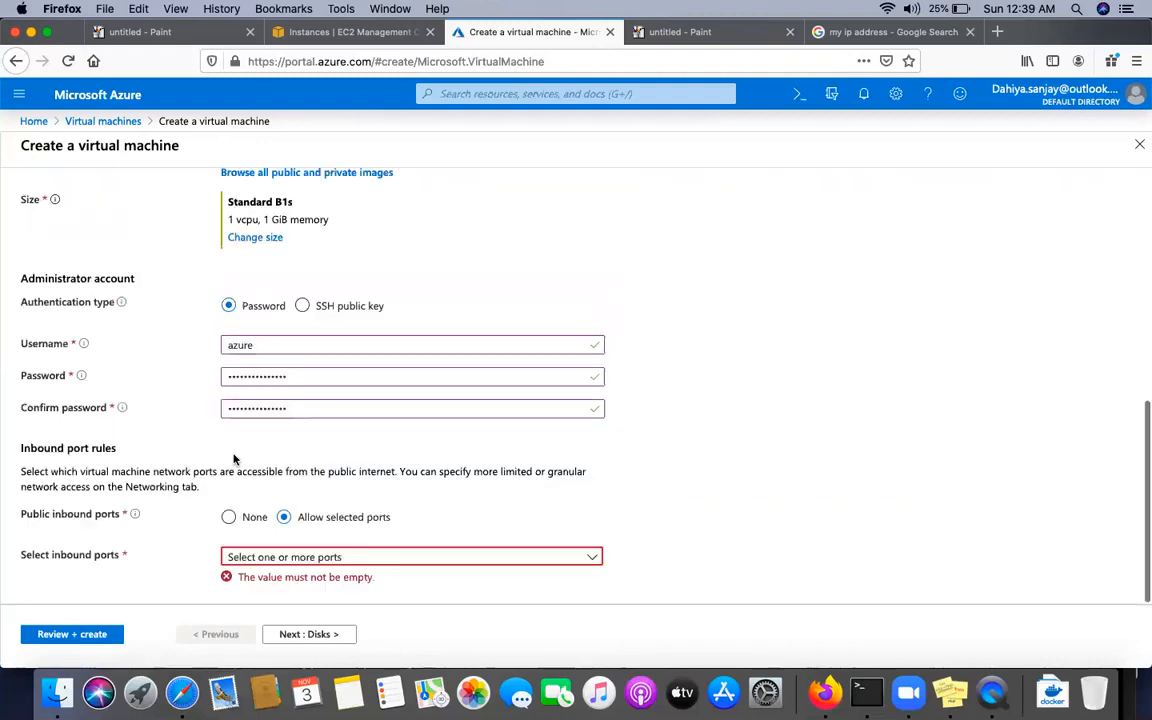
left_click(229, 517)
scroll(420, 560, "down", 1)
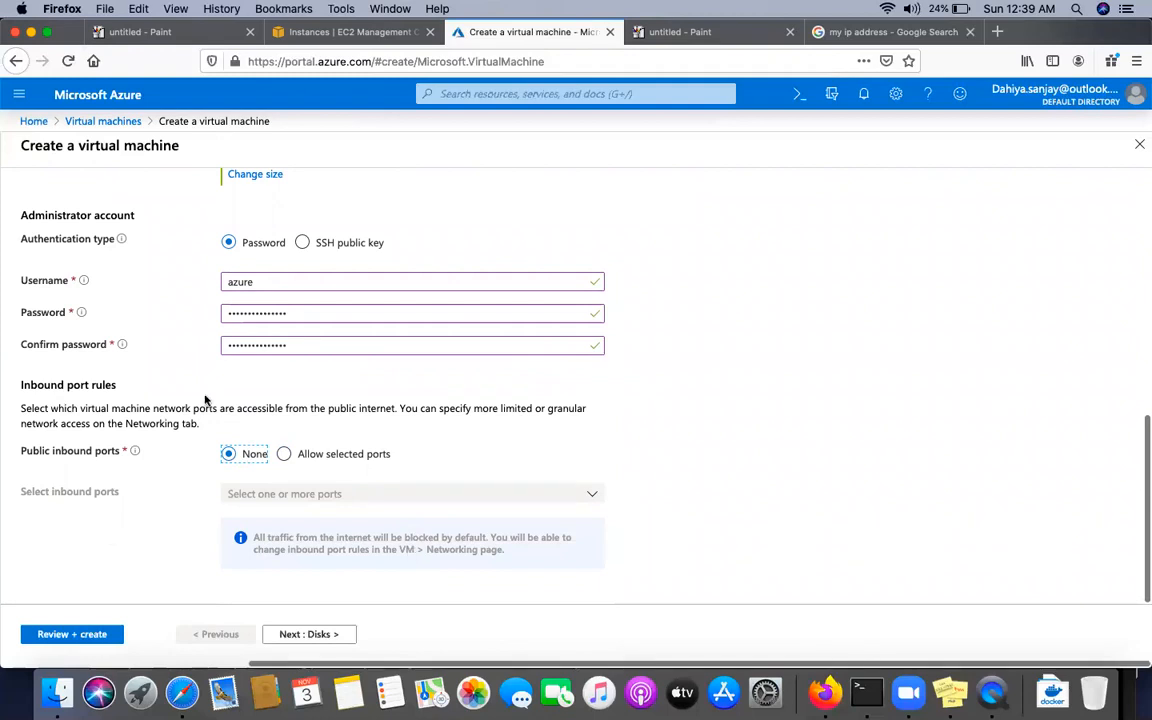
left_click(315, 634)
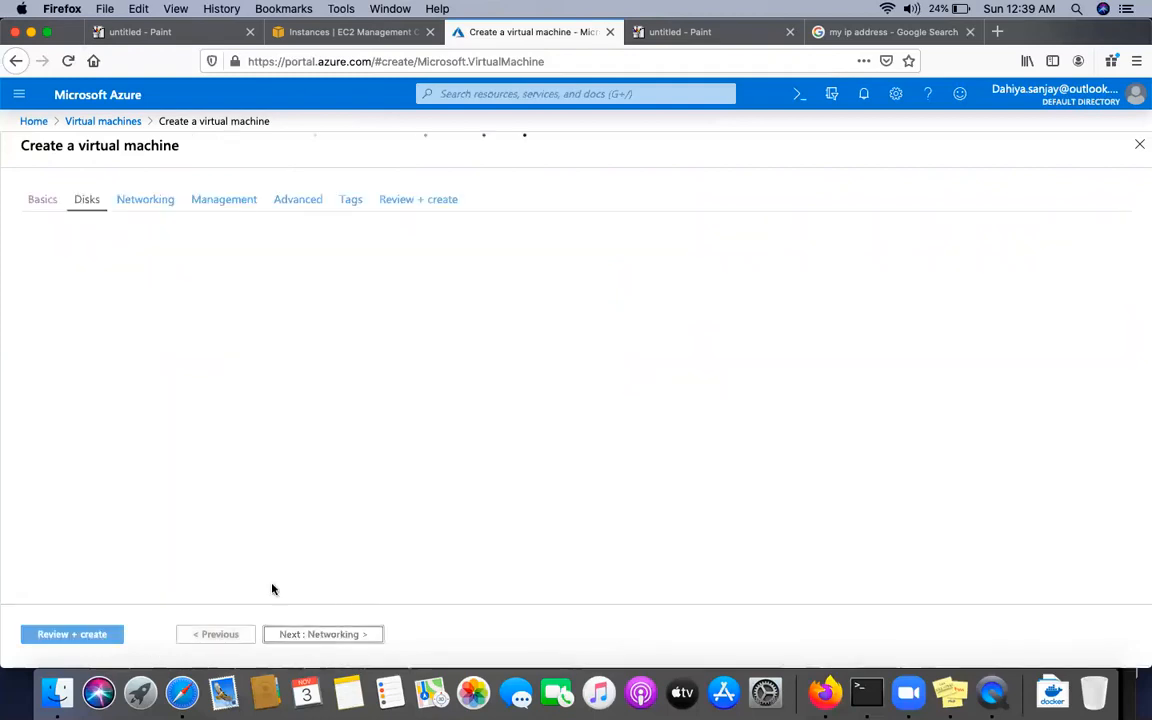
On Networking, set the NIC security group to Advanced using the existing MY-NSG group
left_click(317, 635)
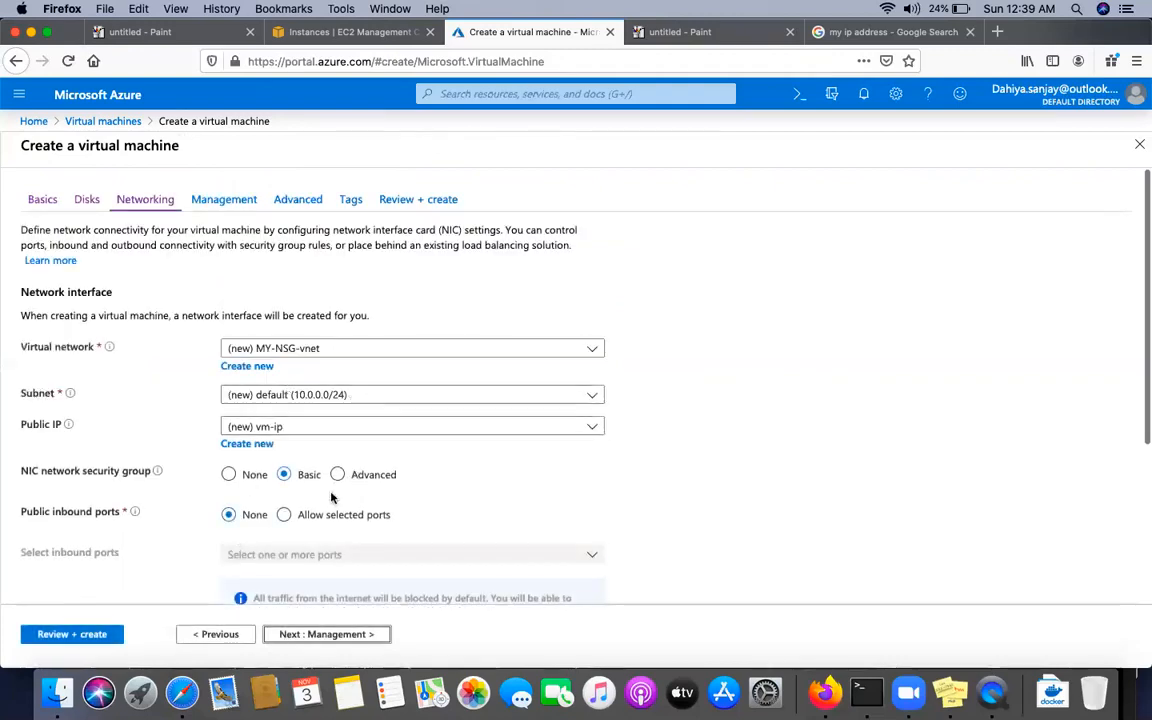
scroll(290, 440, "down", 2)
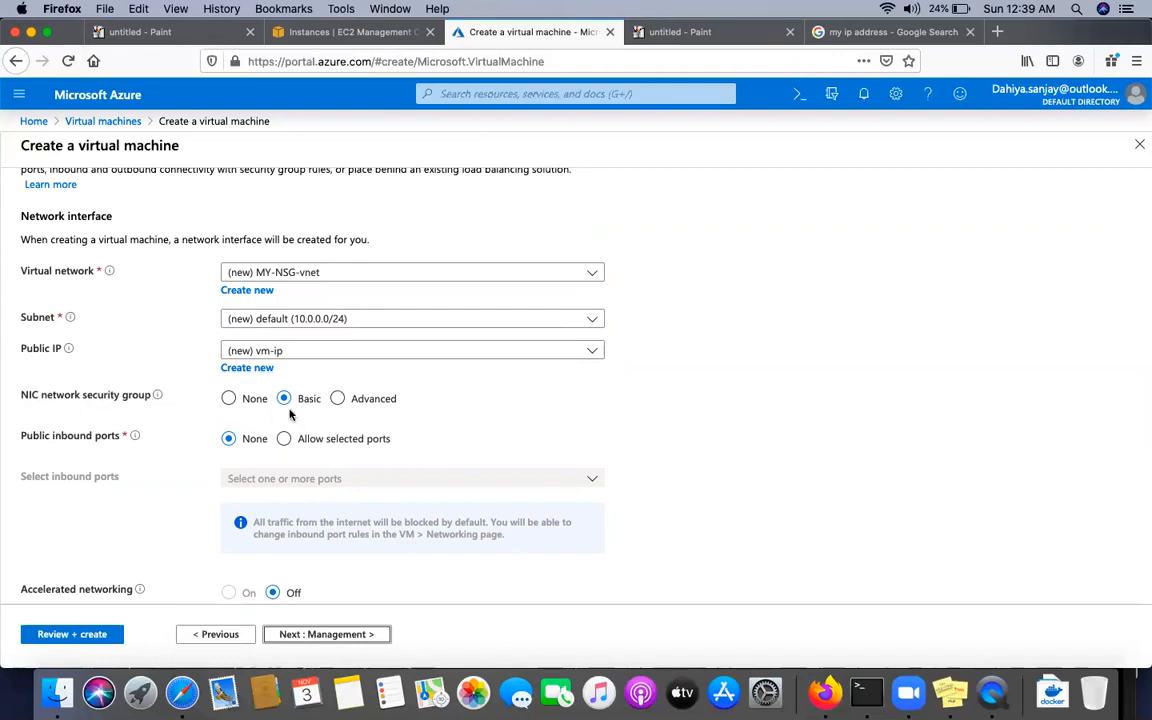
left_click(229, 400)
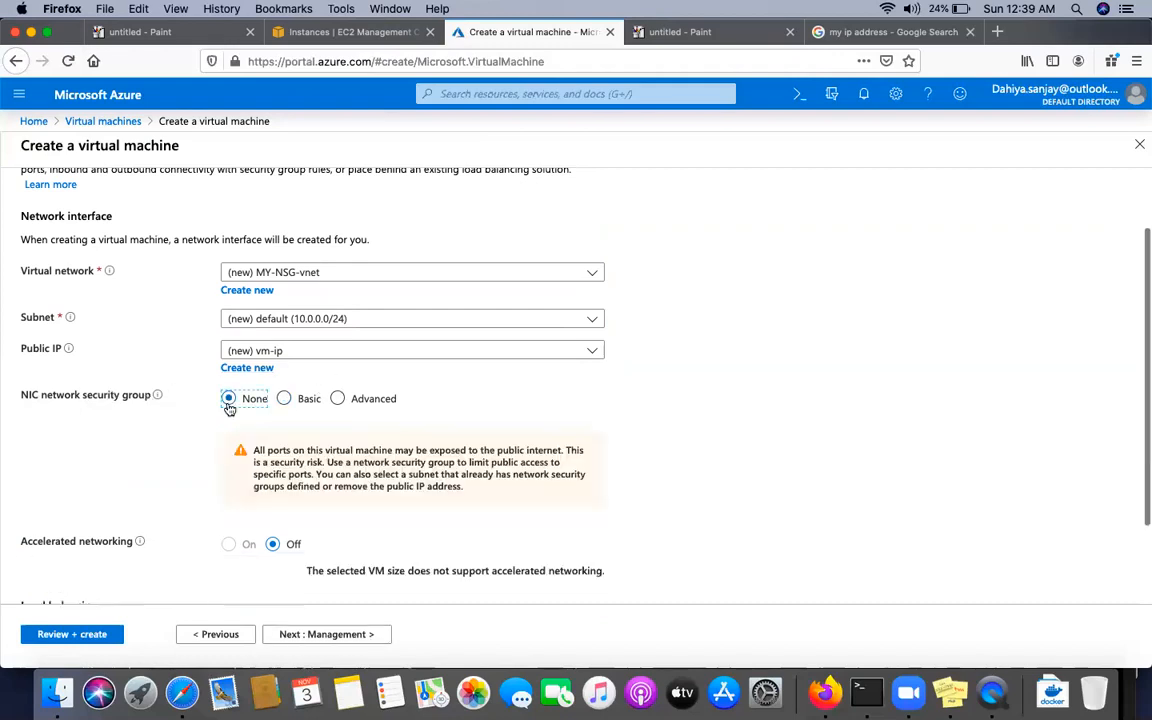
left_click(284, 400)
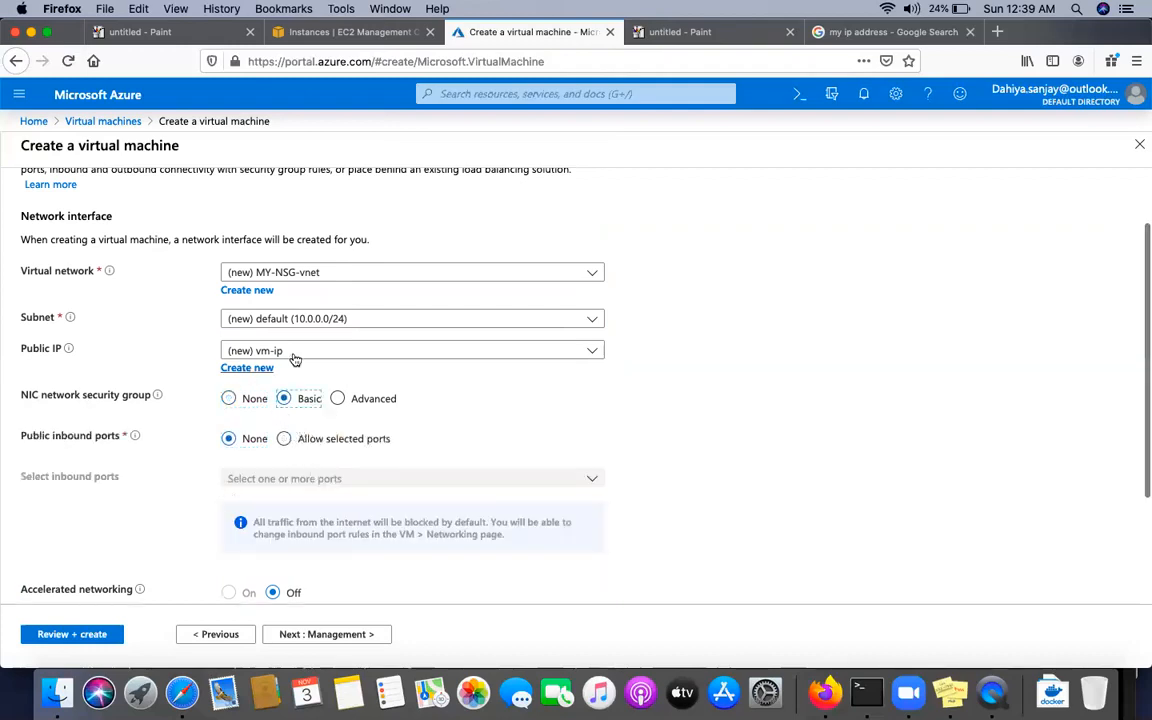
left_click(338, 399)
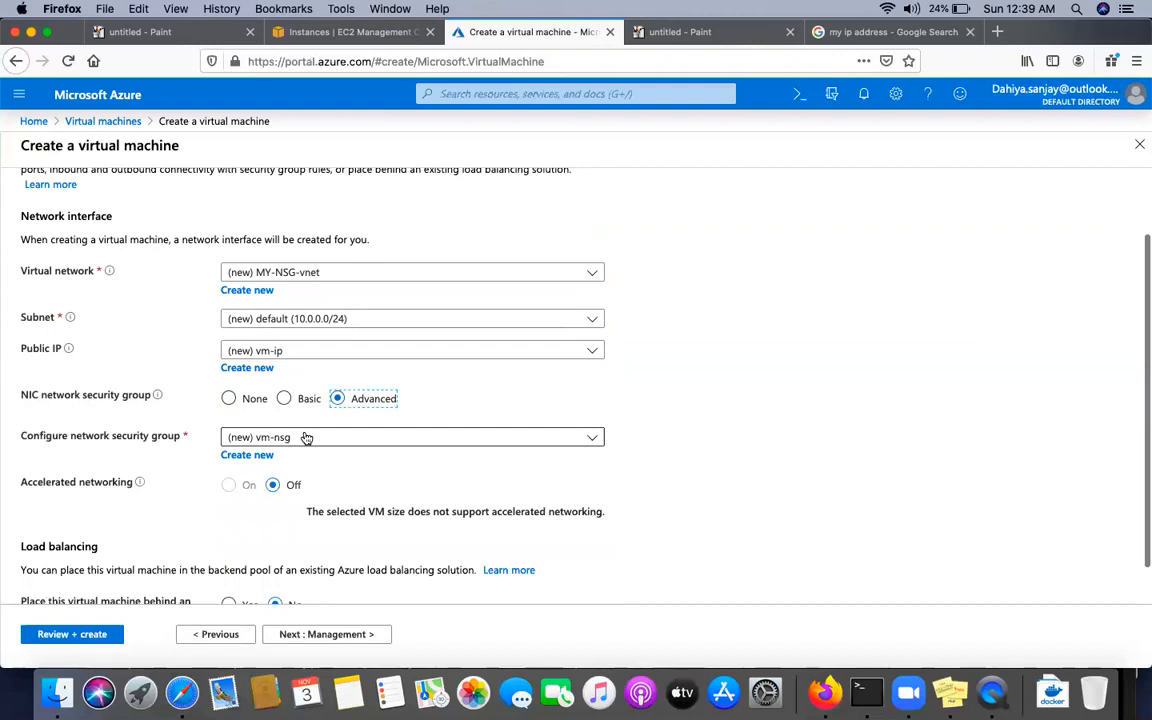
left_click(306, 438)
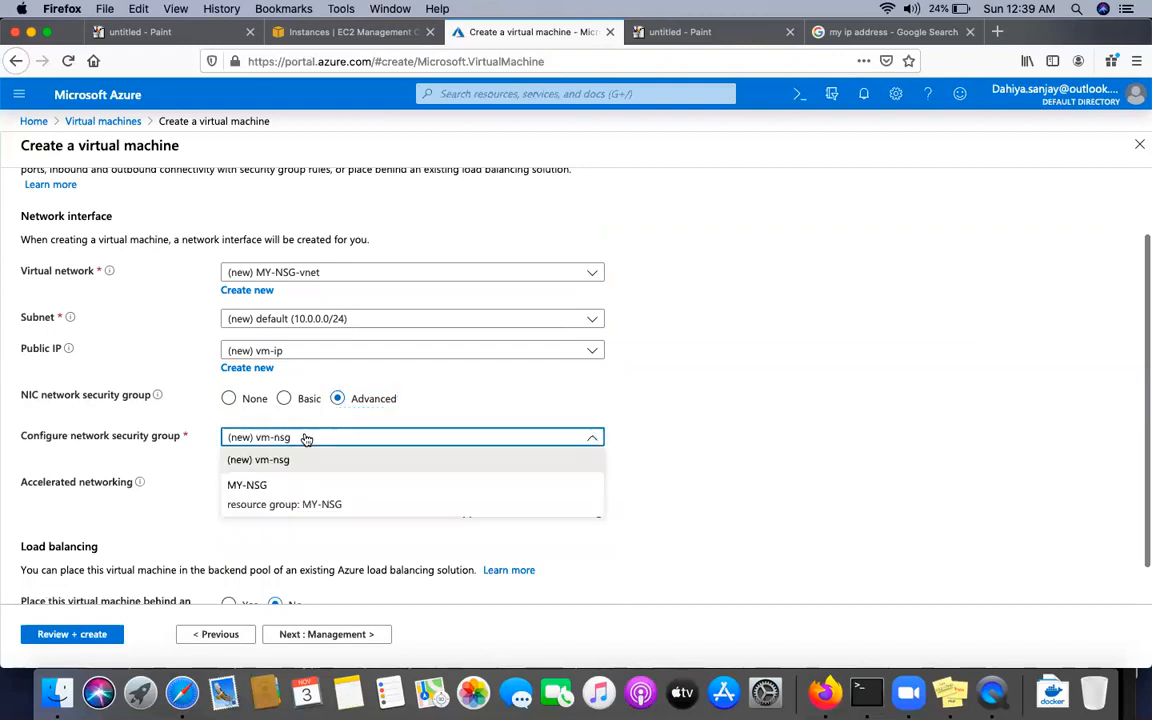
left_click(253, 492)
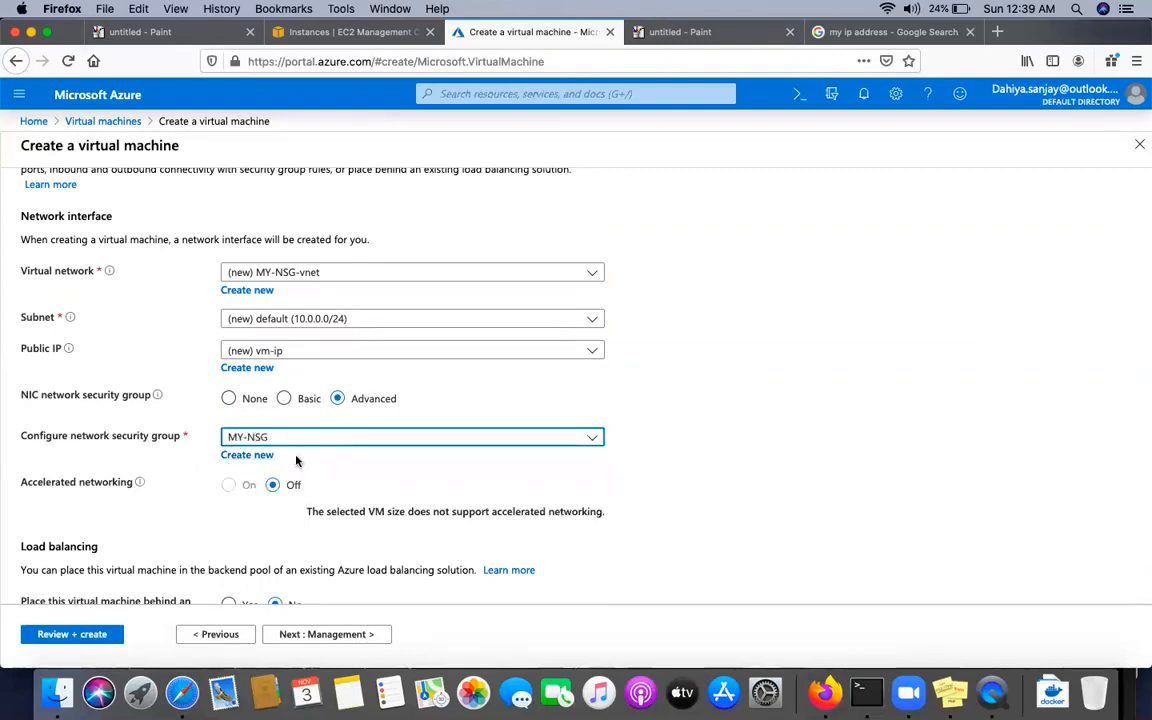
scroll(296, 460, "down", 1)
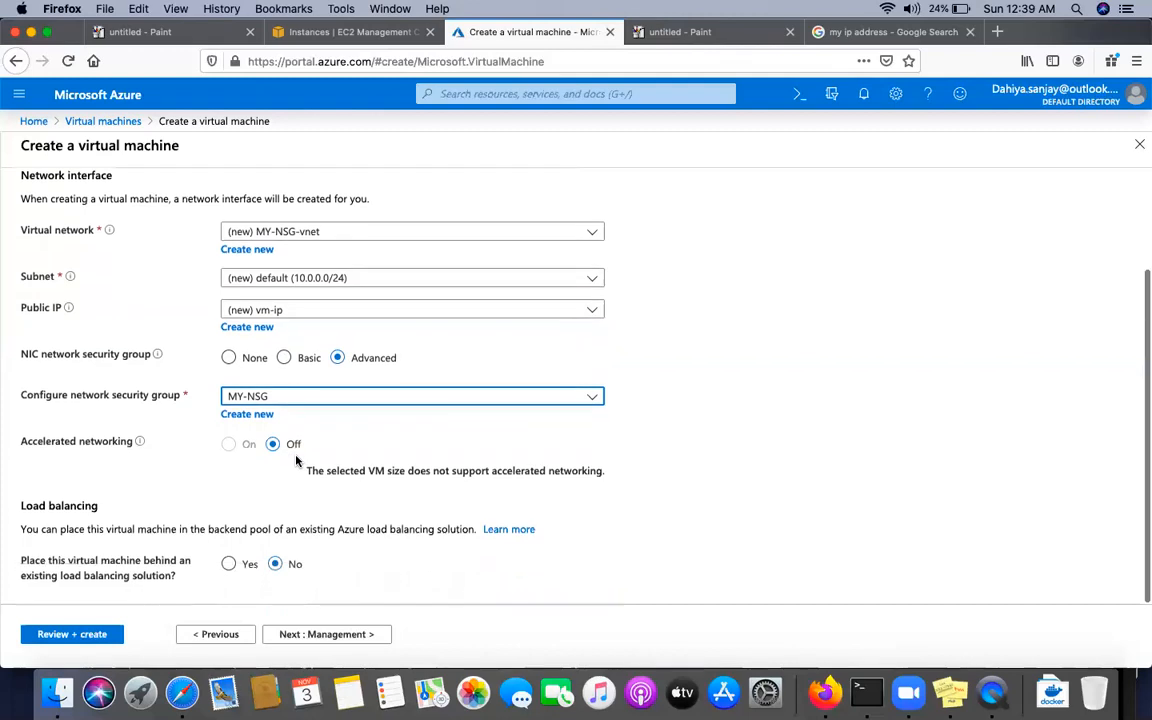
left_click(331, 634)
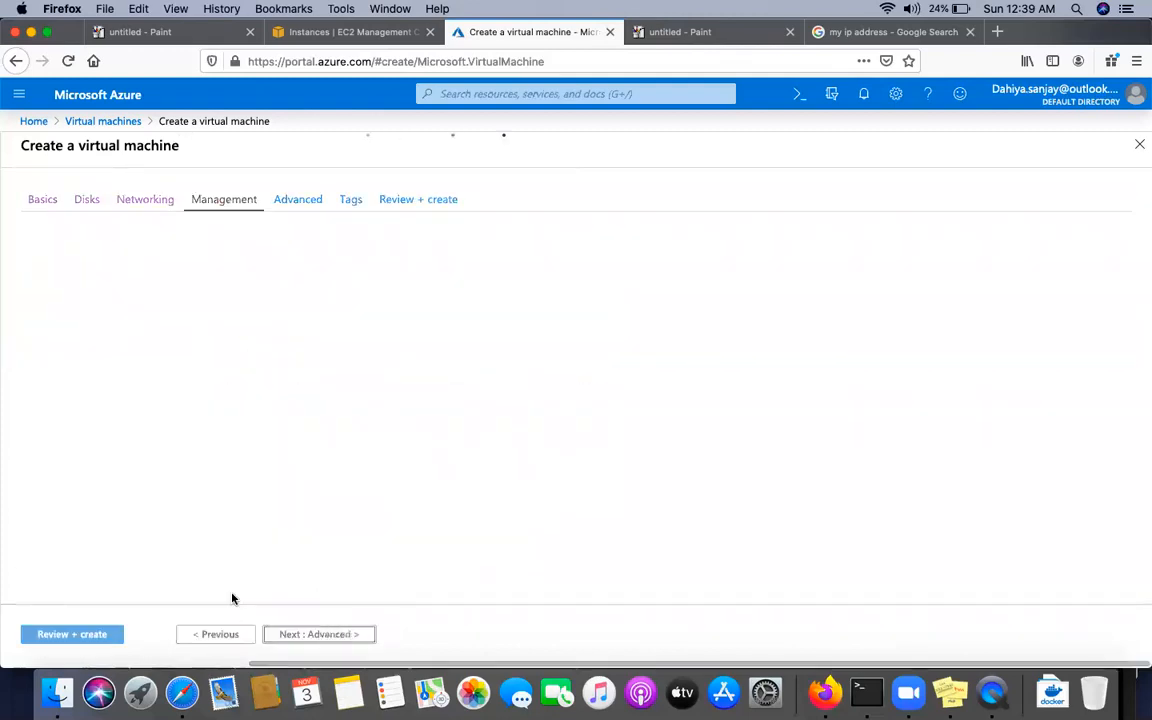
Skip past Management, Advanced and Tags to Review + create, then create the Ubuntu 18.04 VM
left_click(317, 637)
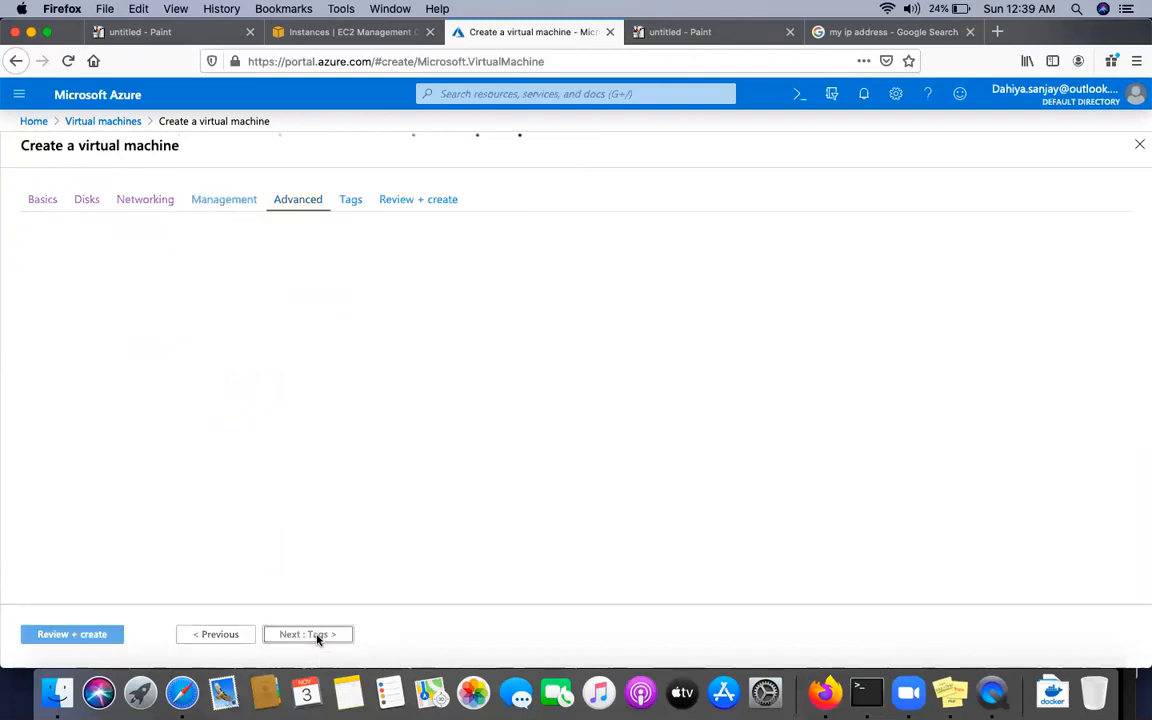
left_click(310, 636)
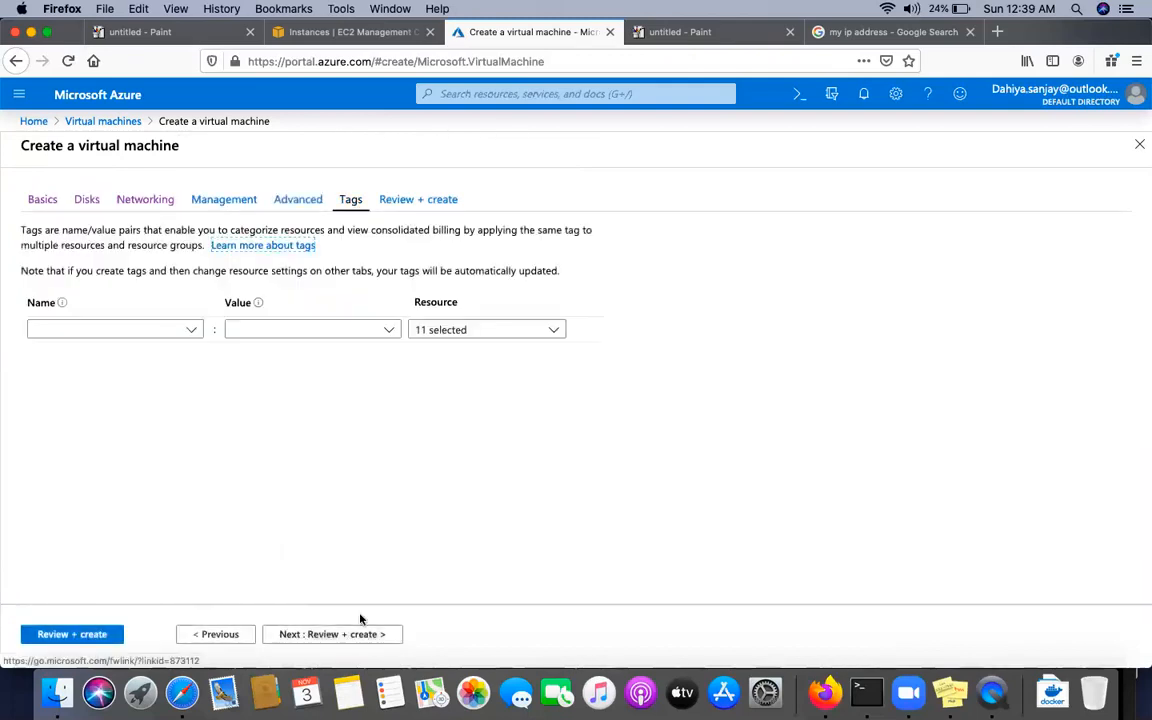
left_click(322, 636)
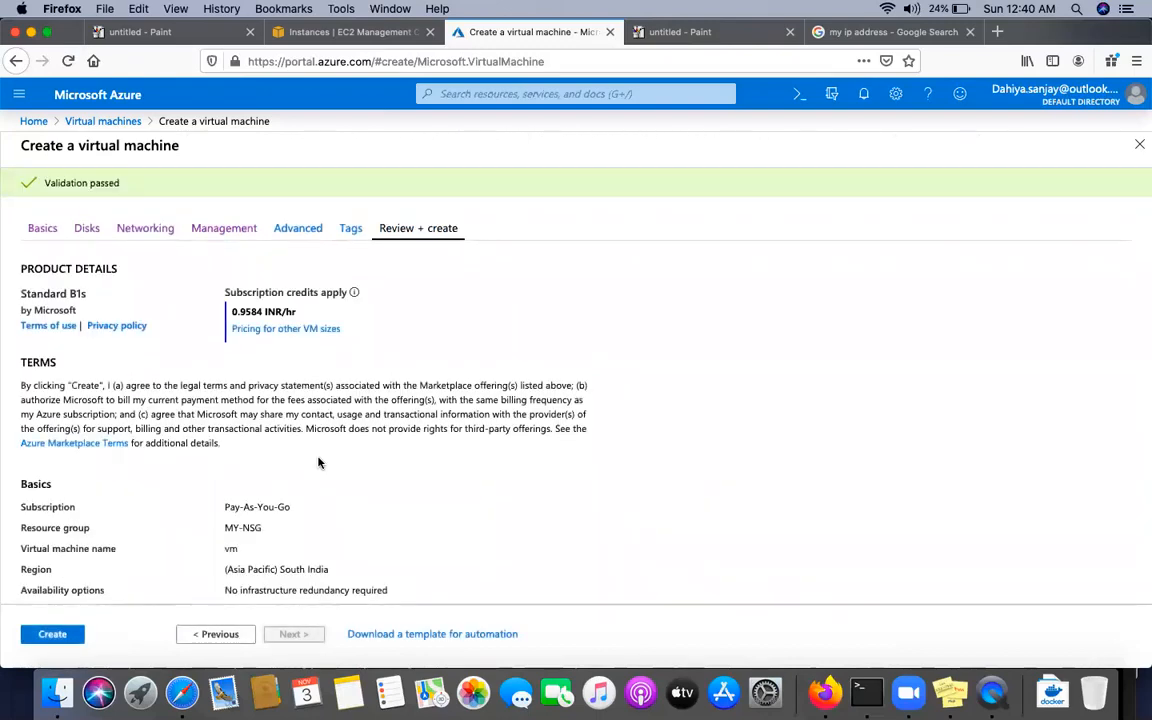
left_click(62, 634)
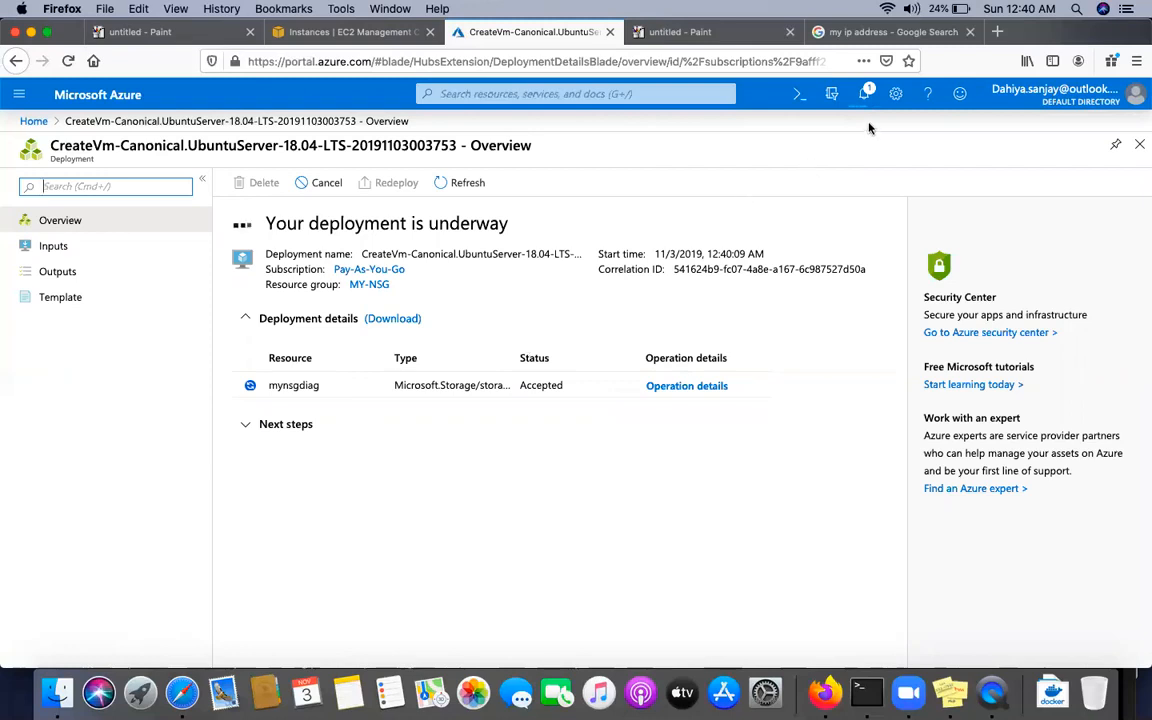
Show the Notifications panel, where the VM deployment to MY-NSG appears as Running
left_click(866, 95)
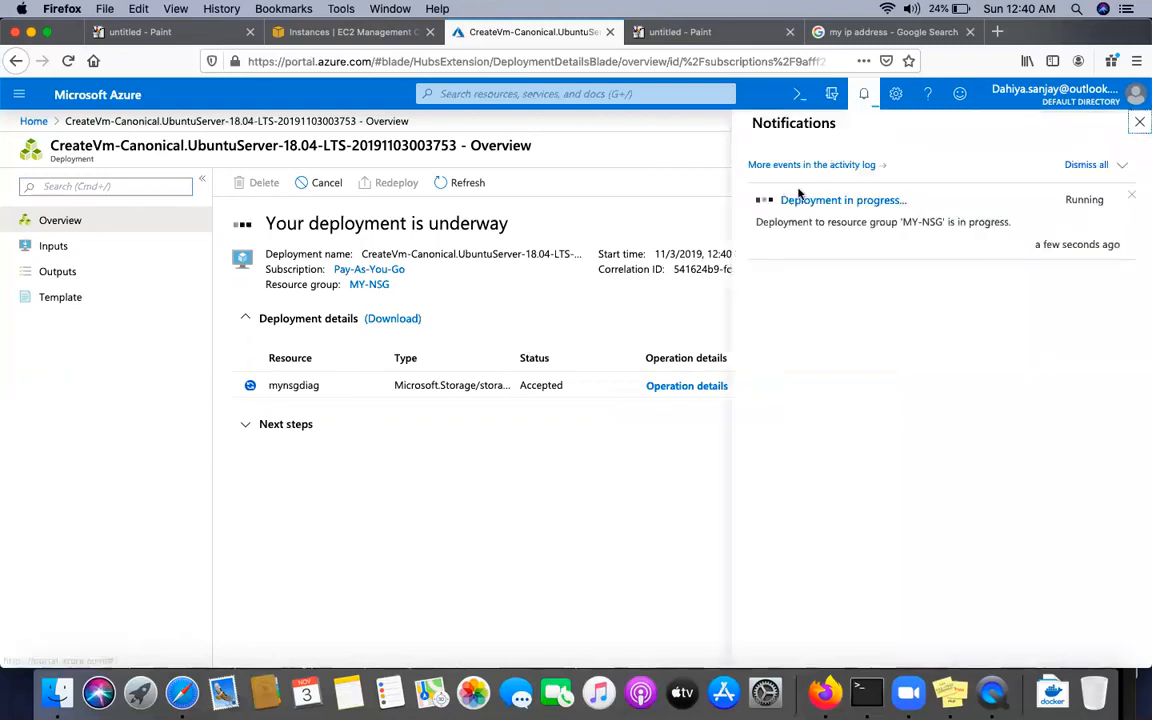
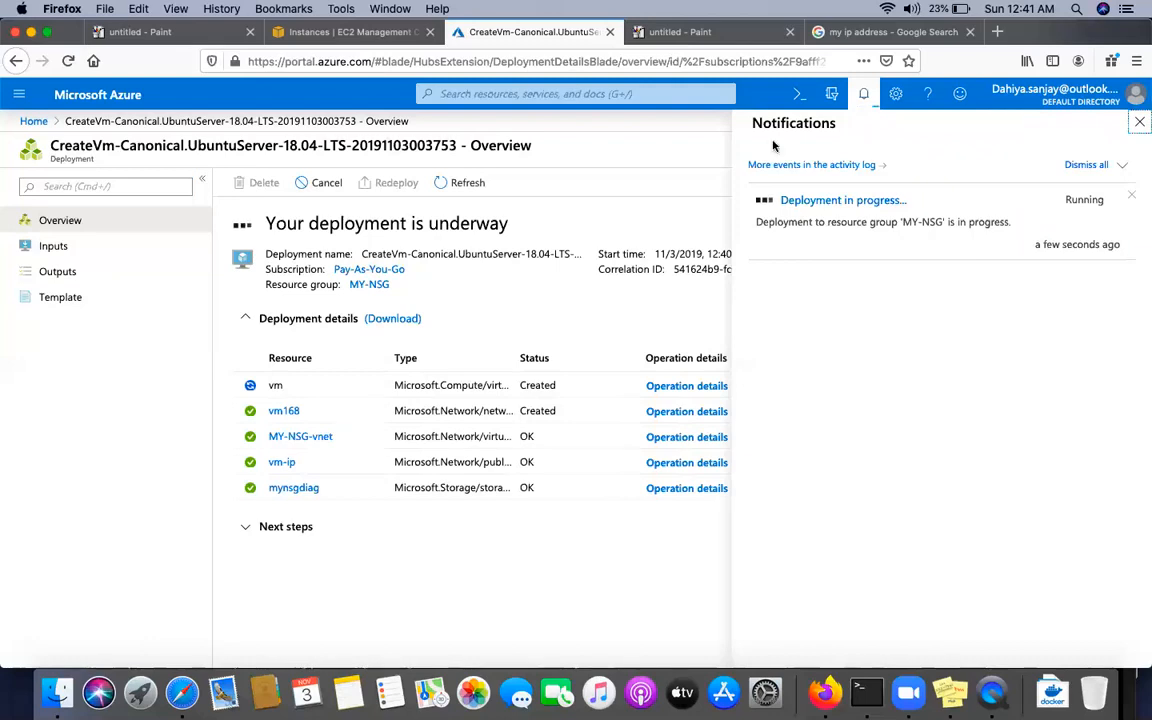
Confirm the Ubuntu 18.04 VM deployment to MY-NSG succeeded, then go to the portal home page
left_click(861, 103)
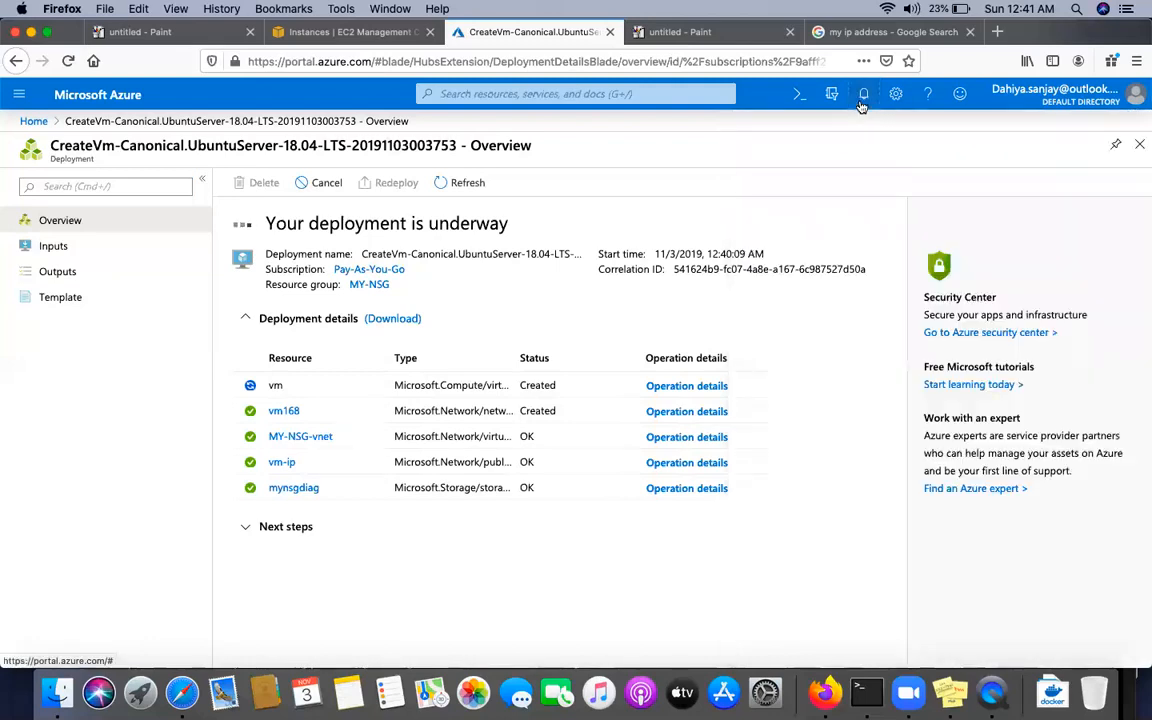
left_click(862, 100)
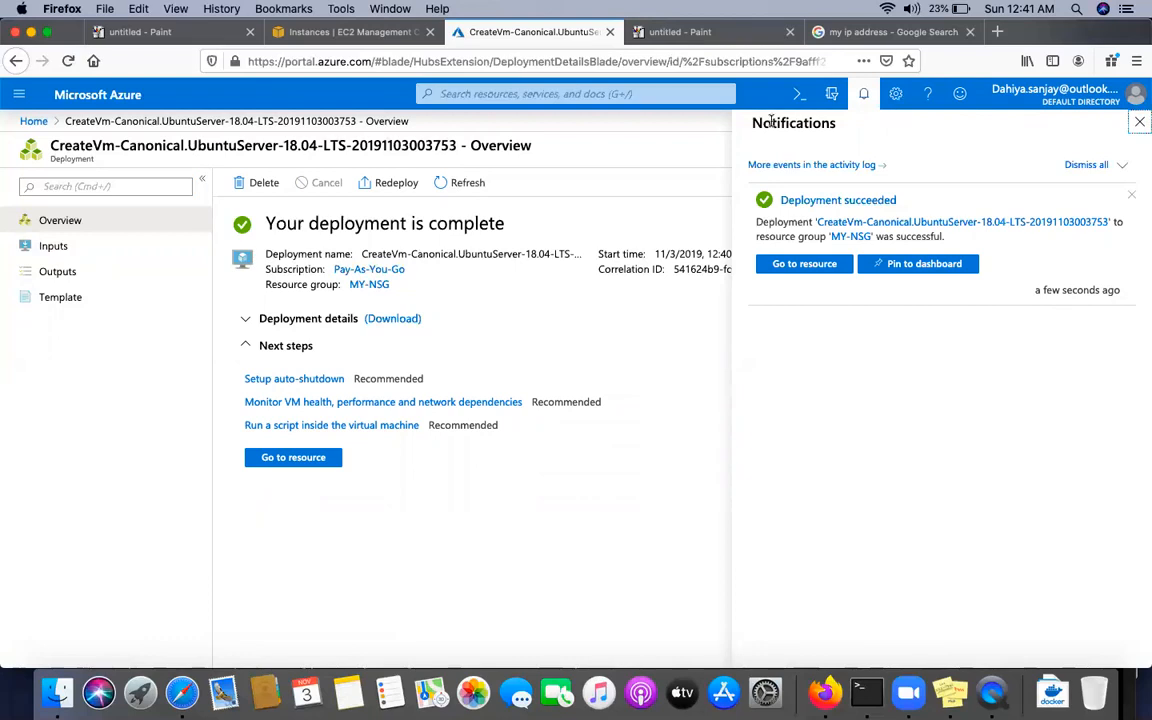
left_click(33, 121)
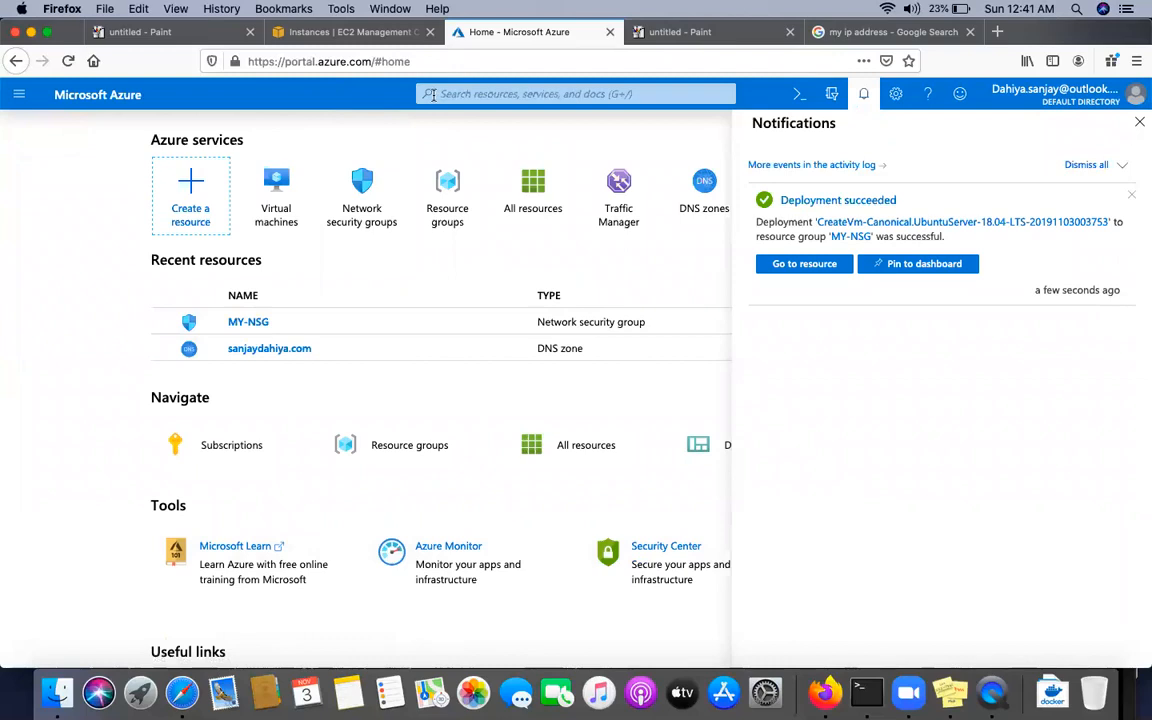
Open the vm's Networking page and review its MY-NSG inbound and outbound port rules
left_click(14, 98)
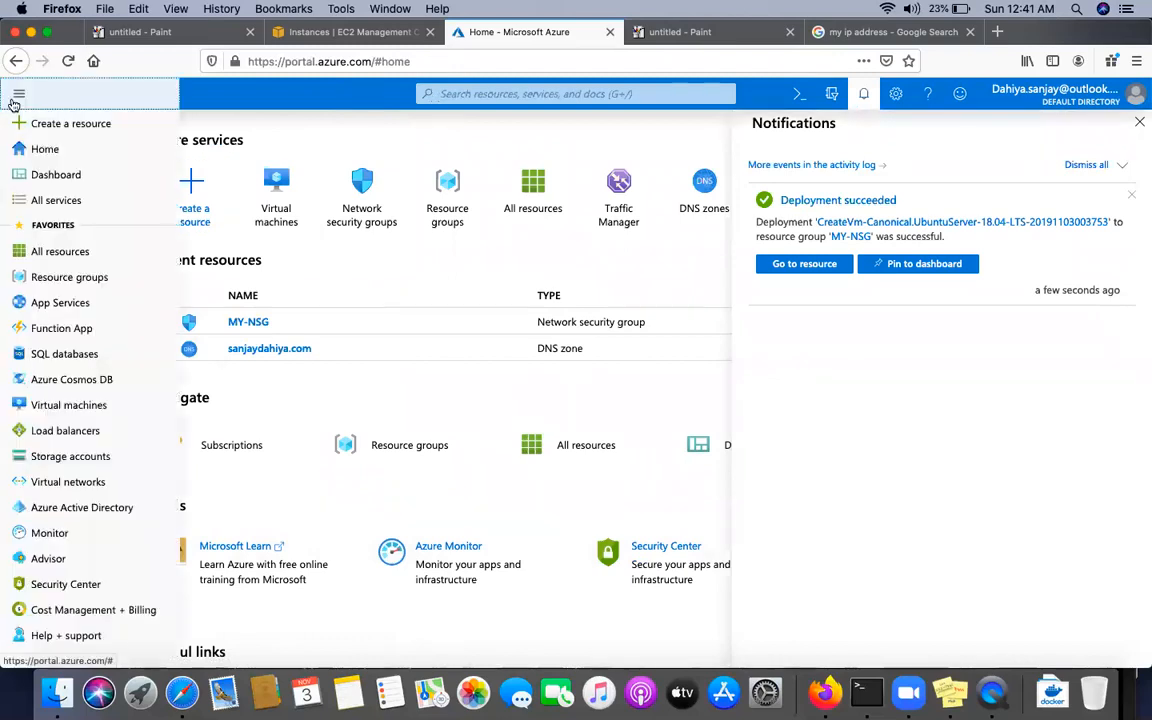
left_click(69, 405)
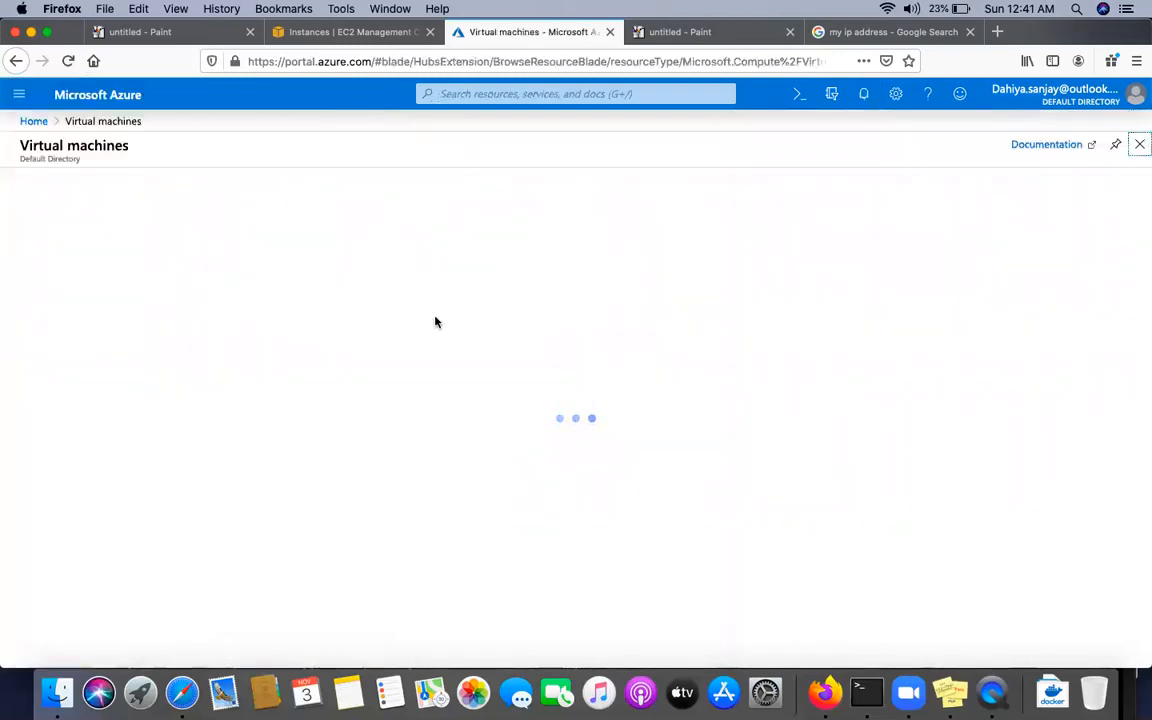
left_click(76, 319)
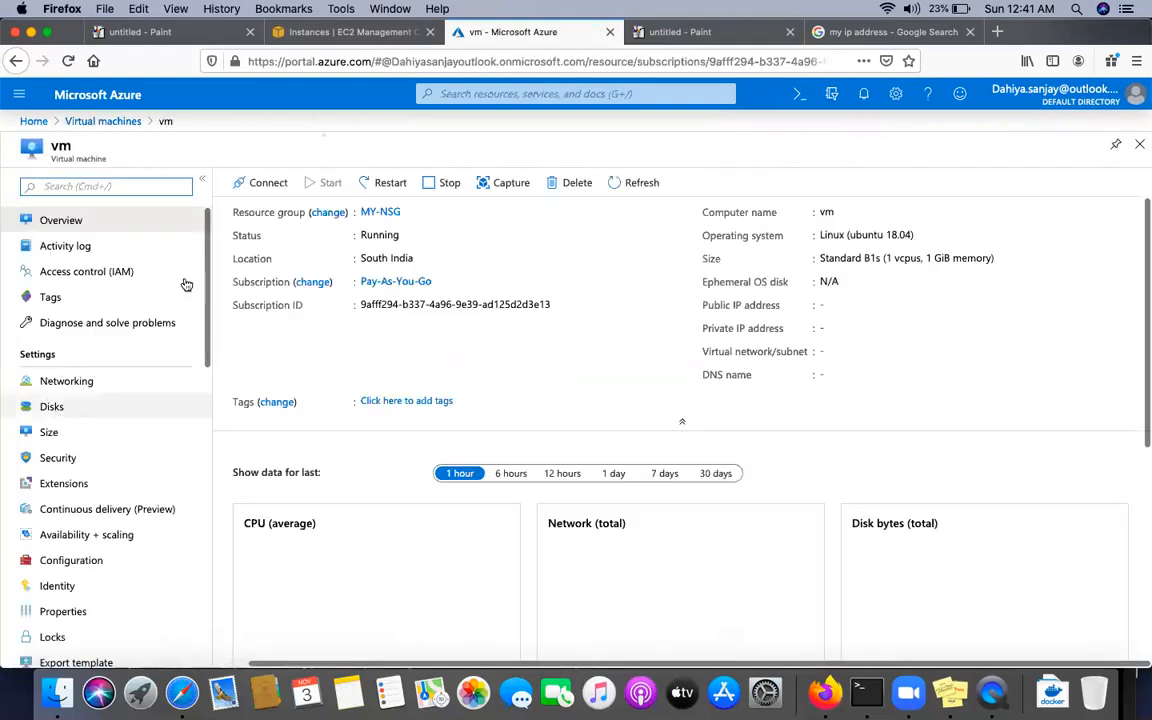
left_click(57, 385)
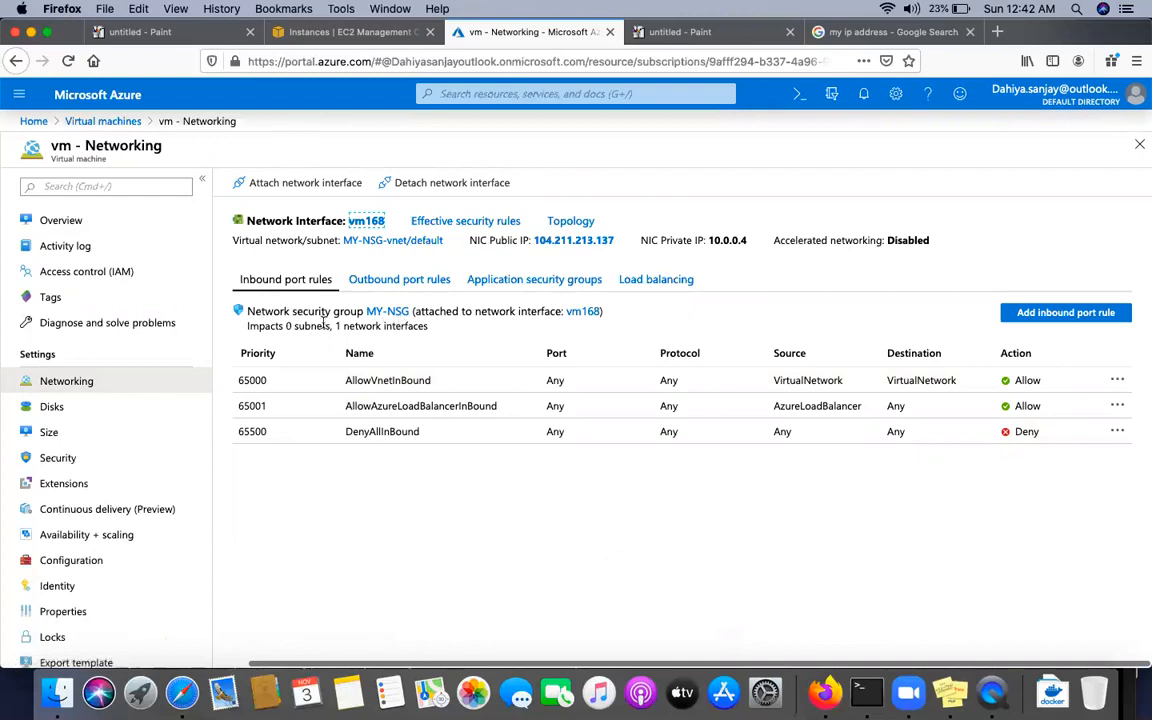
left_click(388, 281)
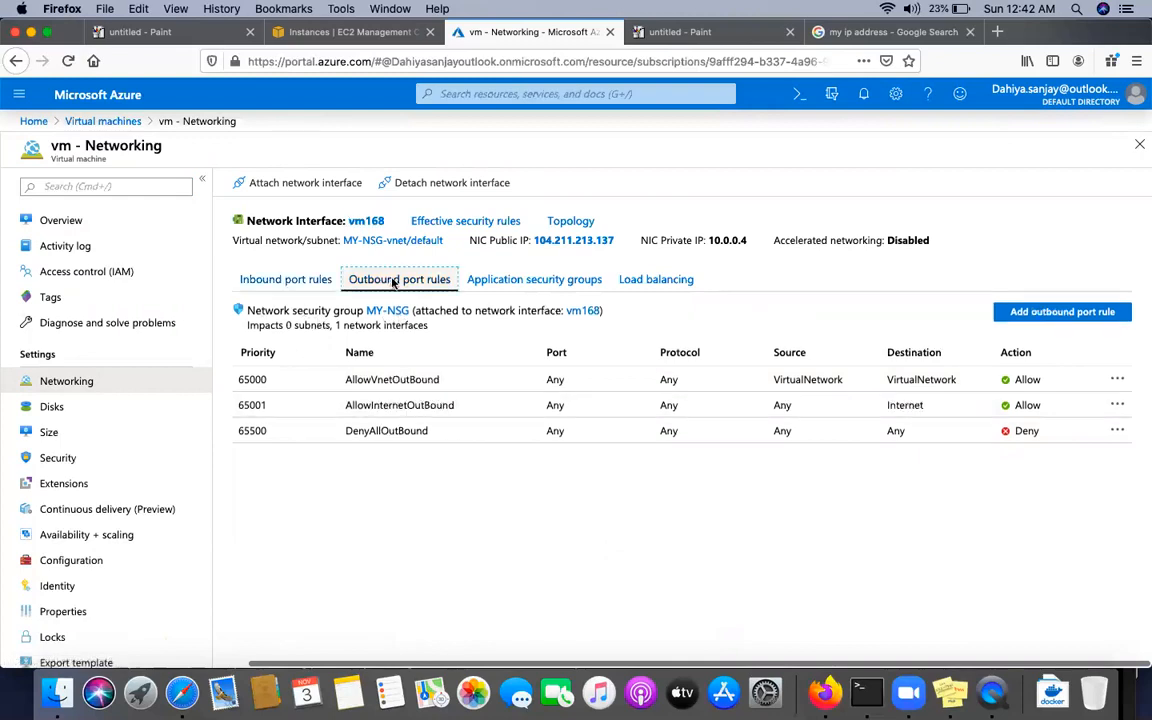
left_click(308, 282)
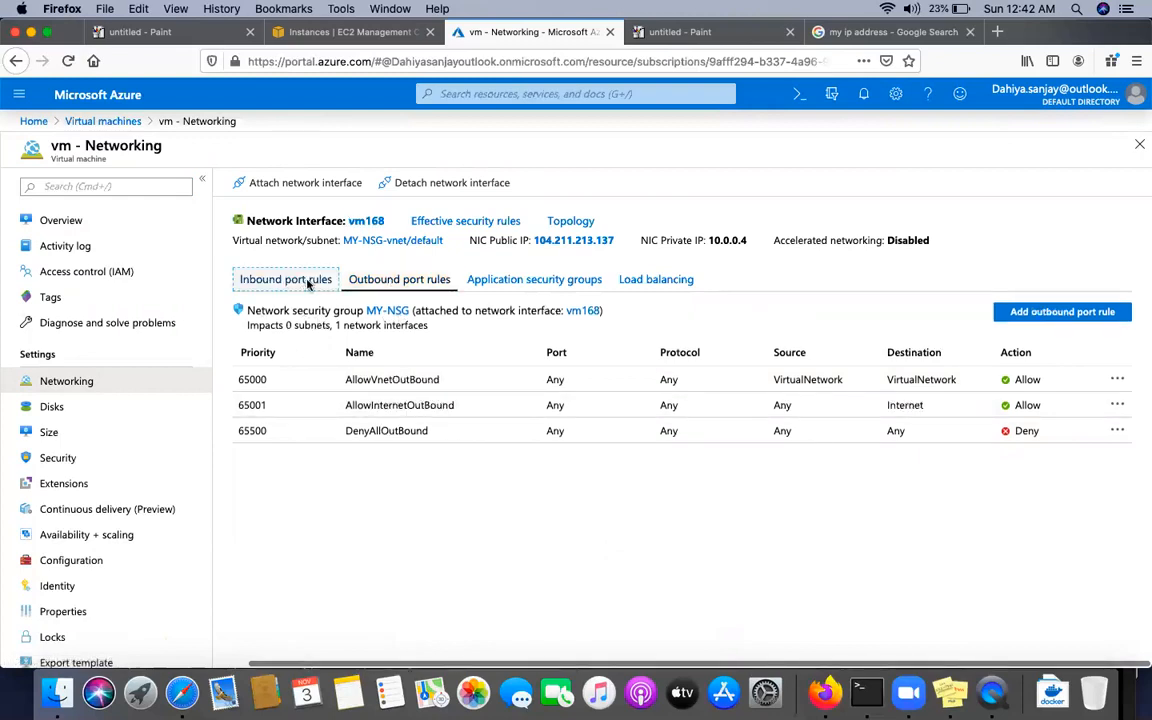
left_click(405, 282)
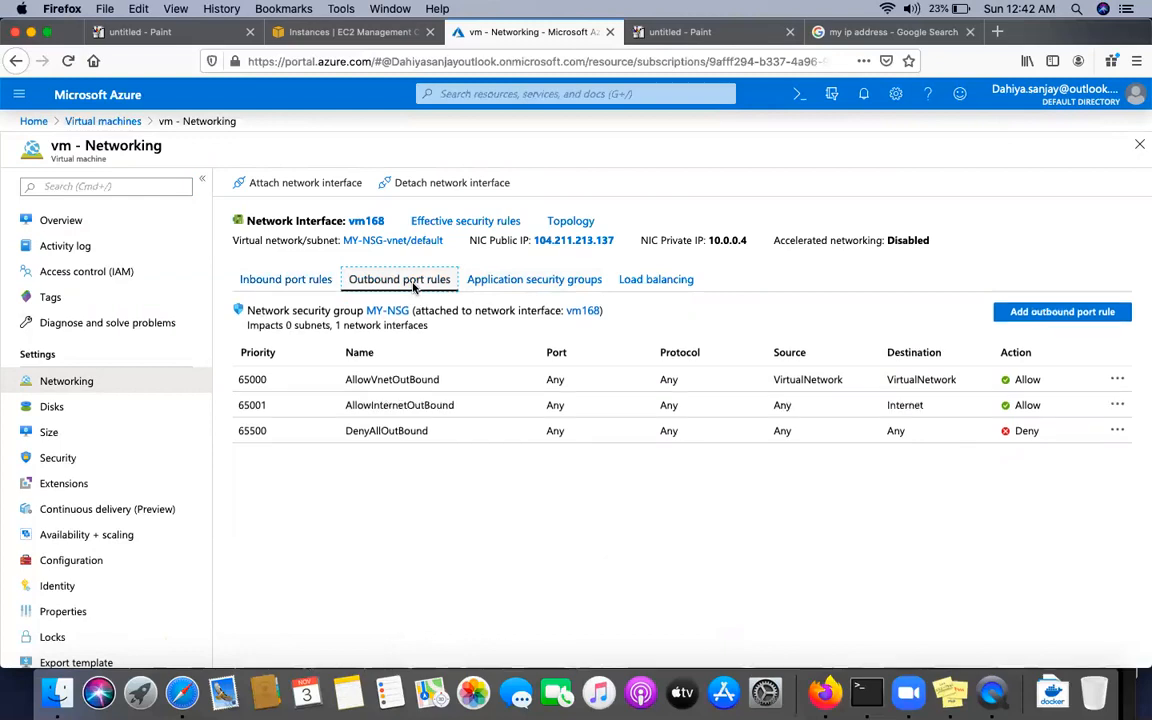
left_click(292, 280)
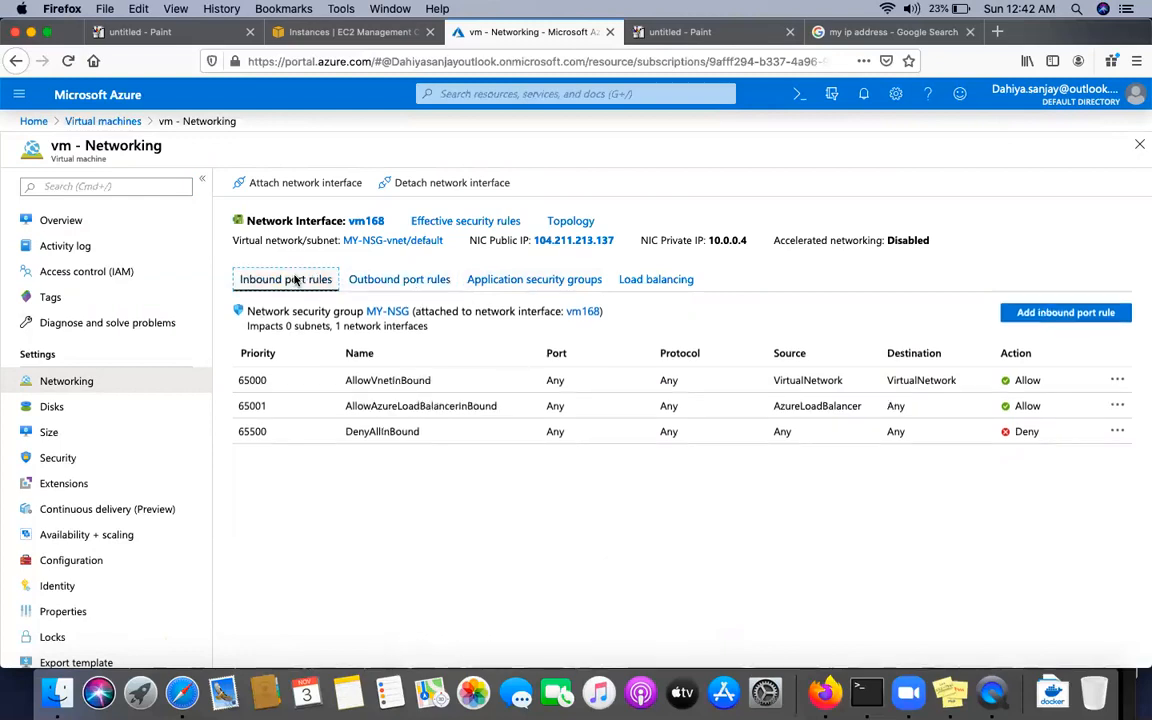
Copy the vm's SSH login command from its Connect panel
left_click(88, 121)
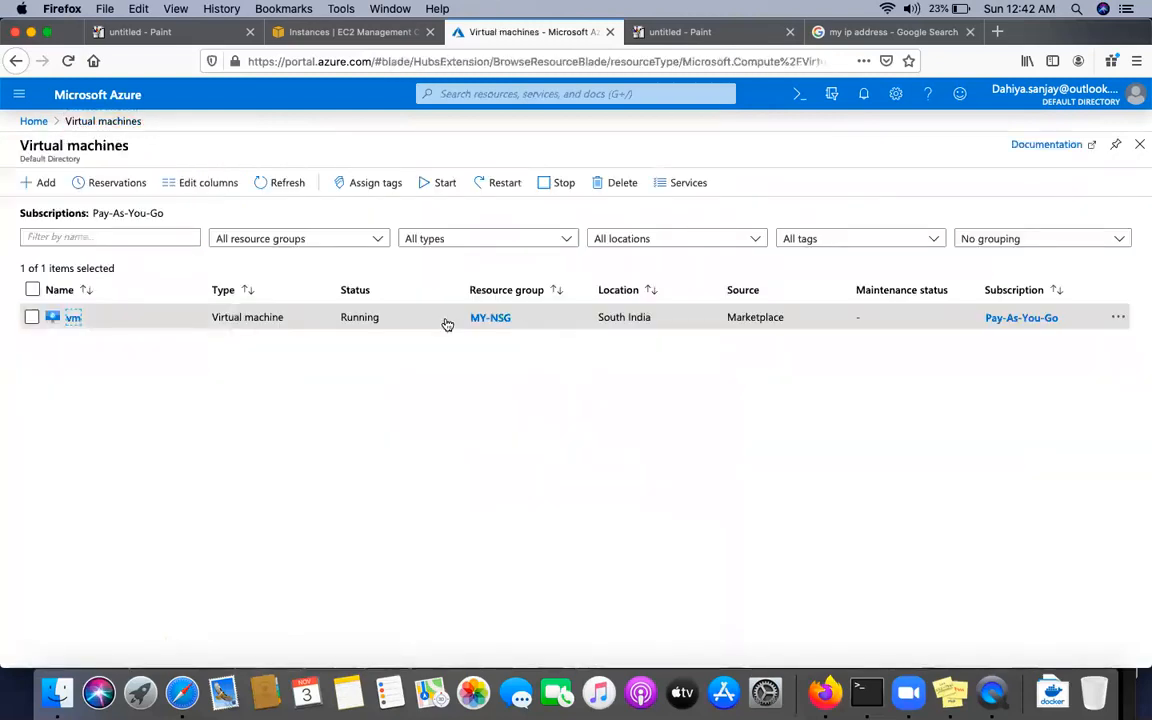
left_click(74, 318)
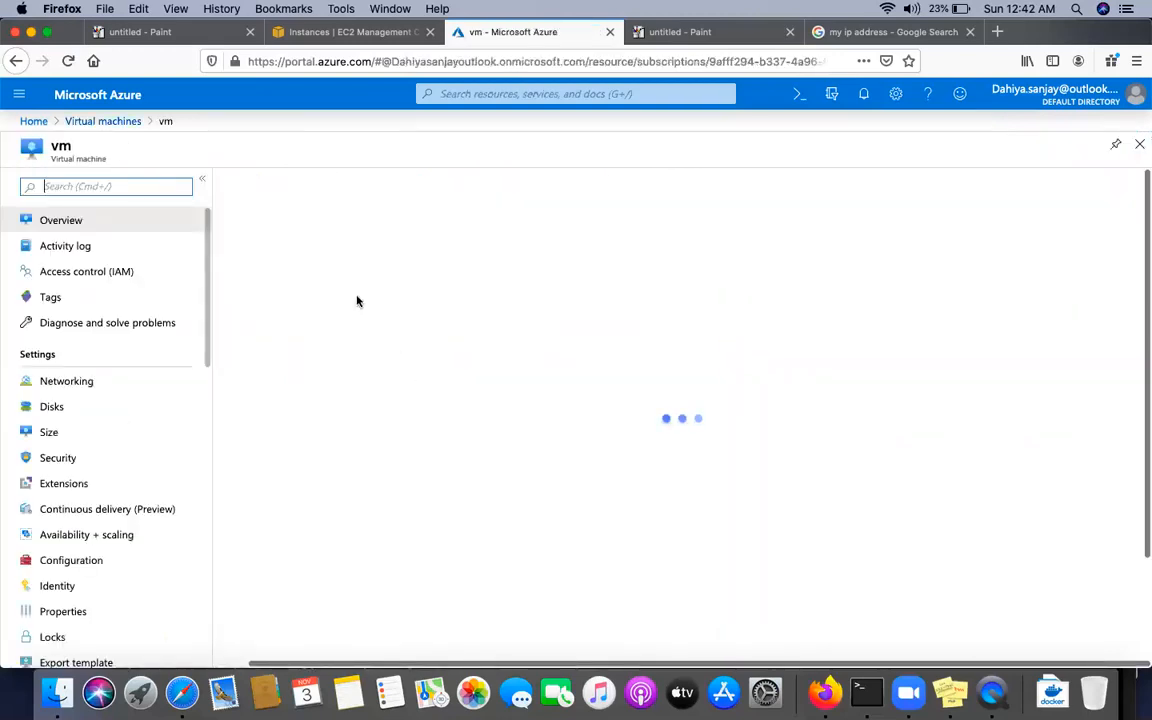
left_click(265, 183)
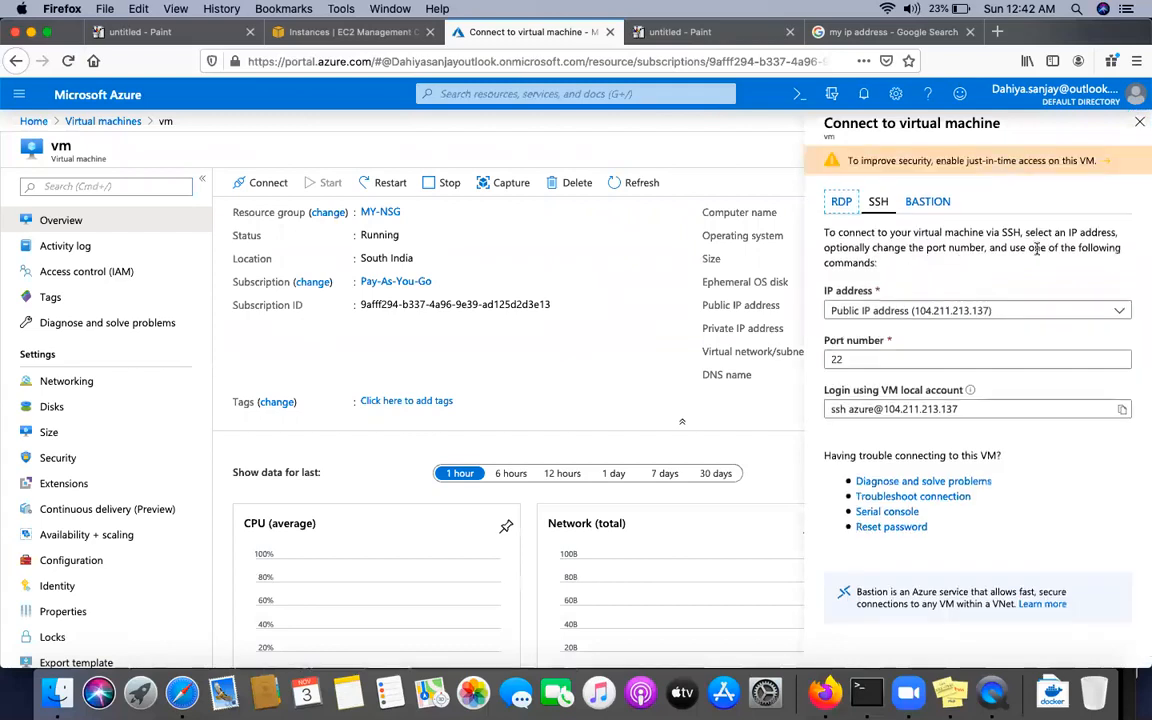
left_click(1122, 410)
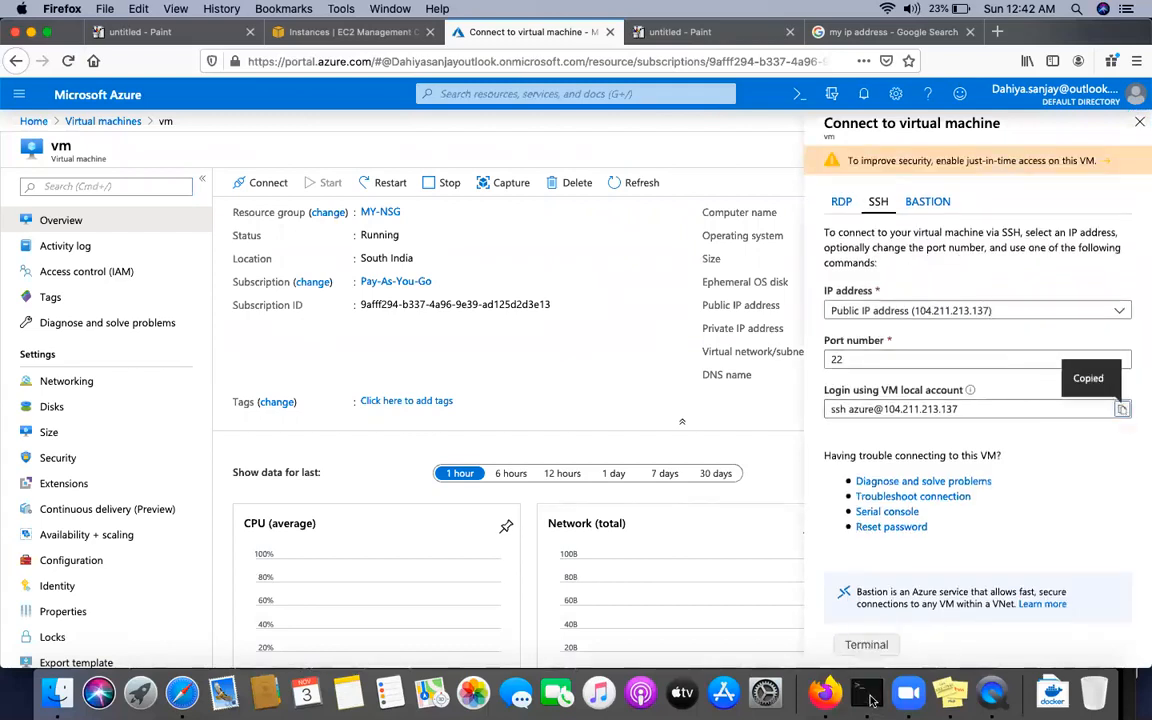
key("super+Tab")
Run the copied SSH command in Terminal to connect to the VM at 104.211.213.137
key("super+v")
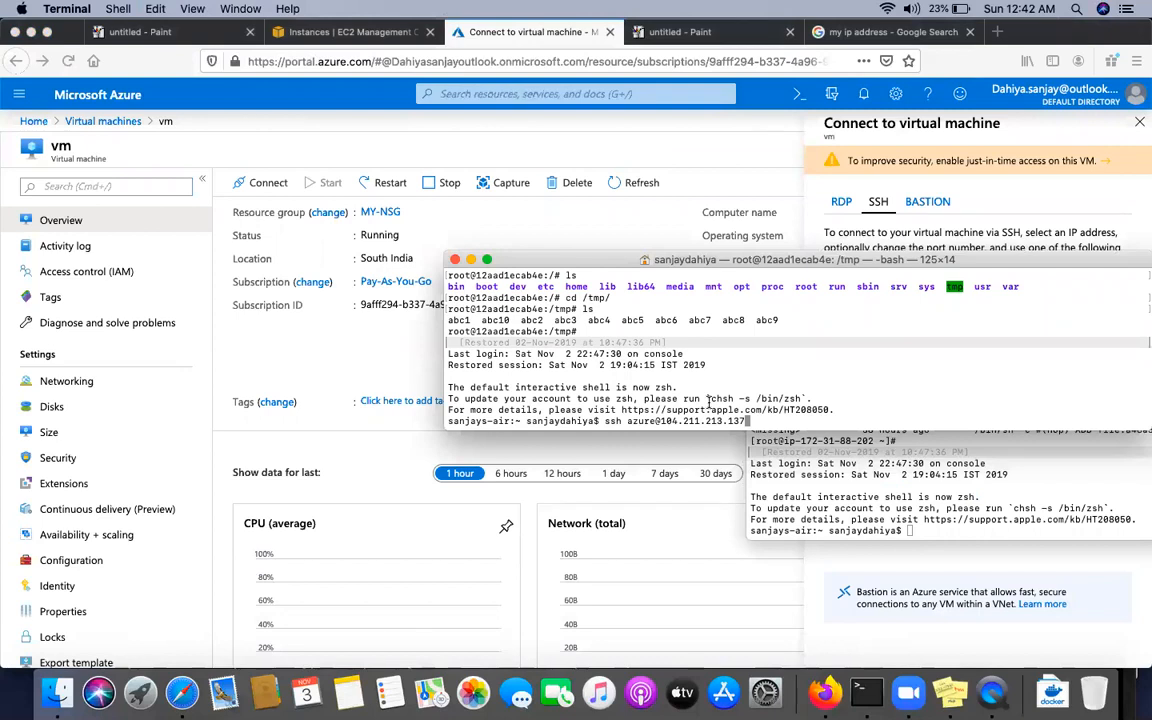
key("Return")
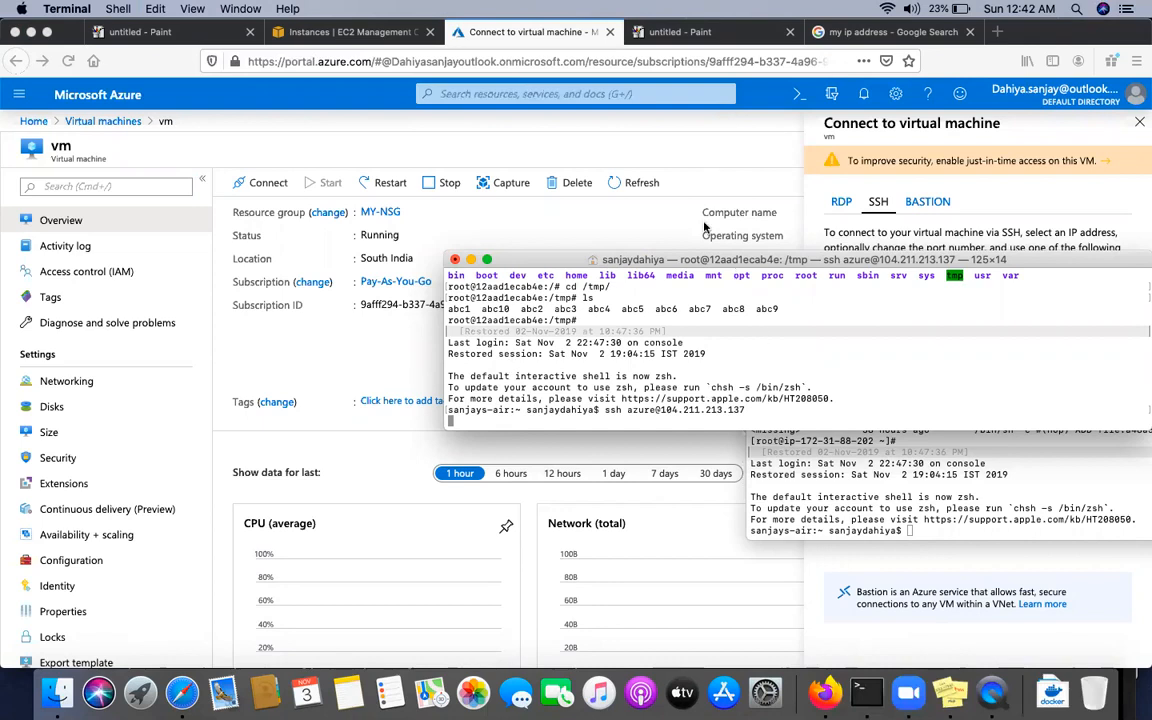
left_click(563, 92)
Find MY-NSG under Network security groups and start a new inbound security rule
left_click(563, 92)
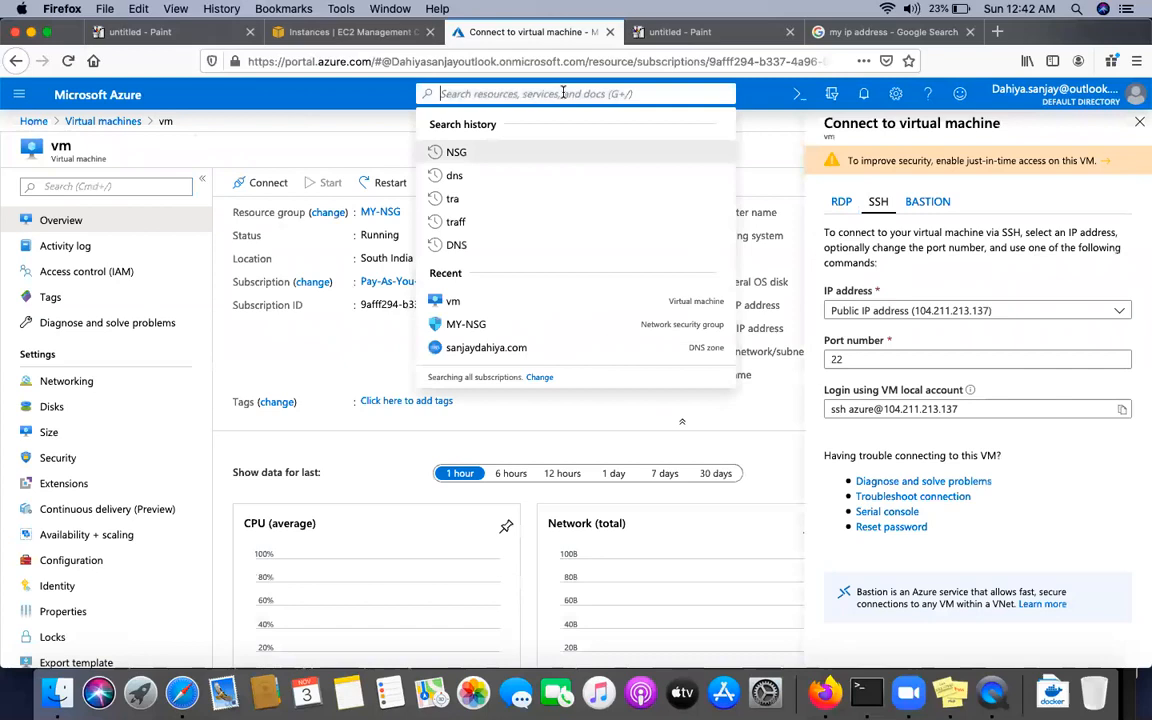
type("NSG")
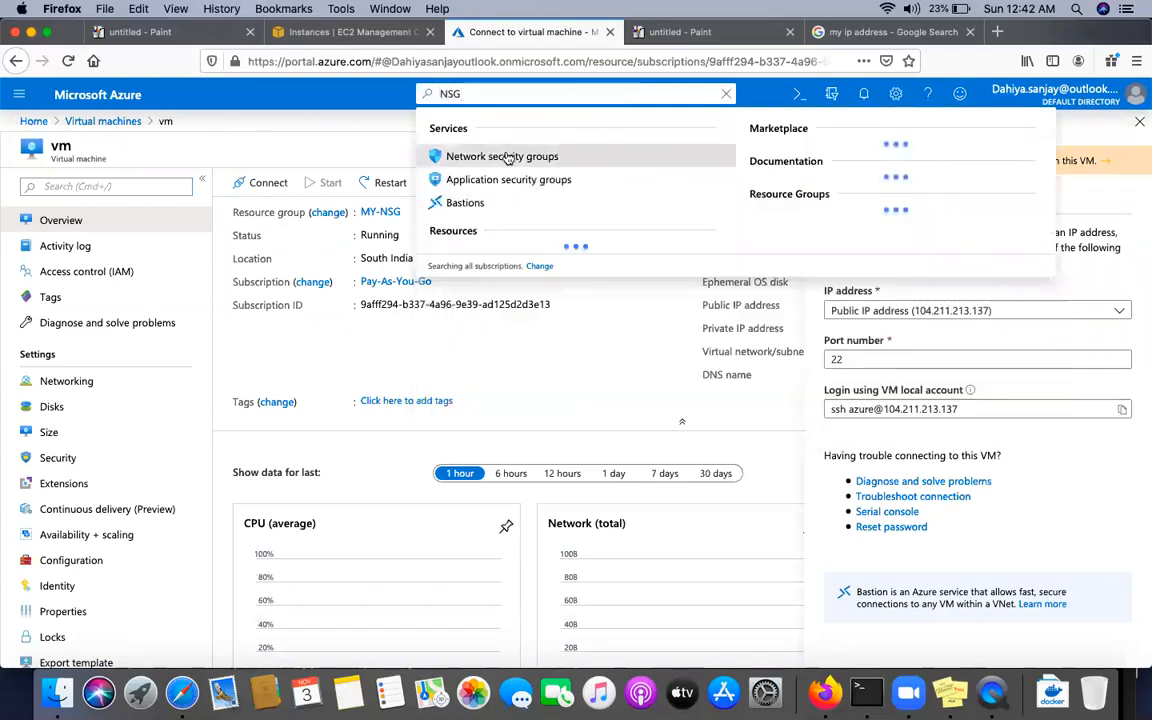
left_click(505, 160)
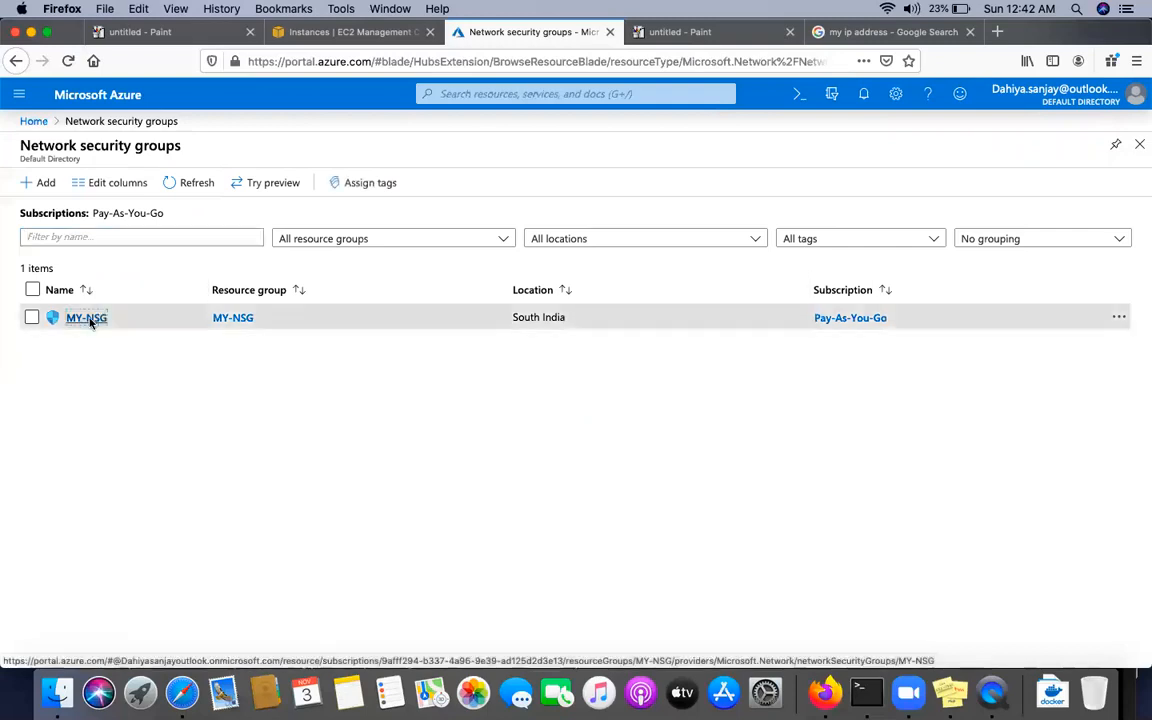
left_click(90, 320)
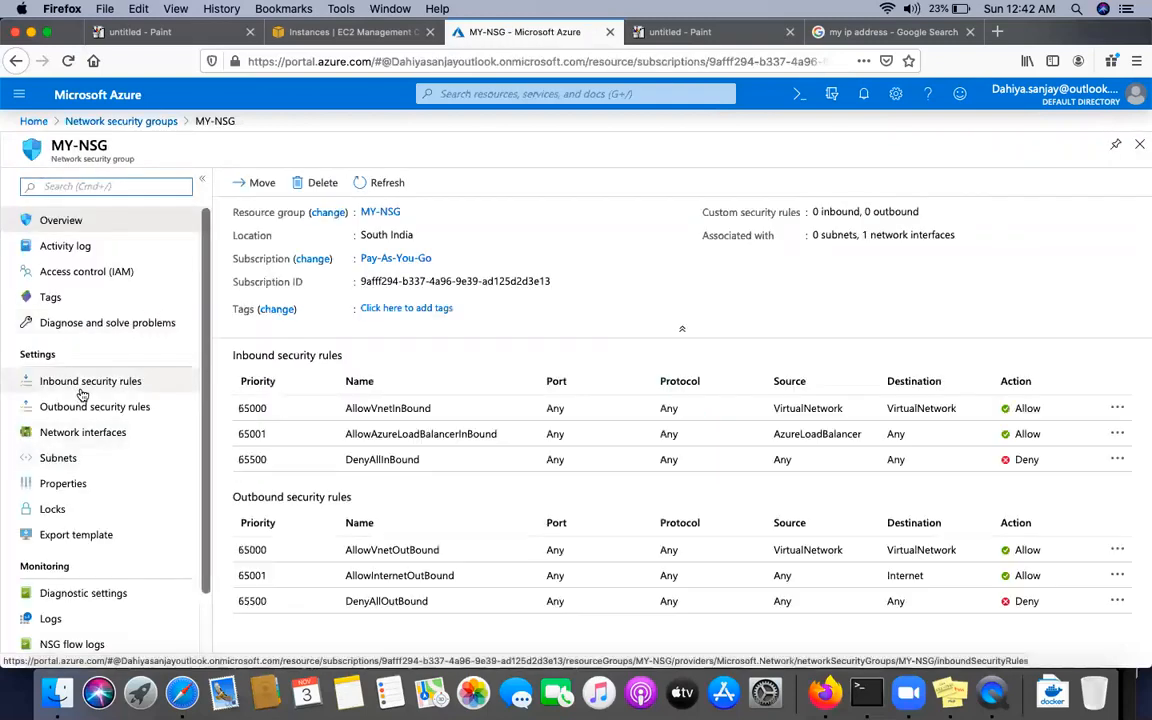
left_click(80, 386)
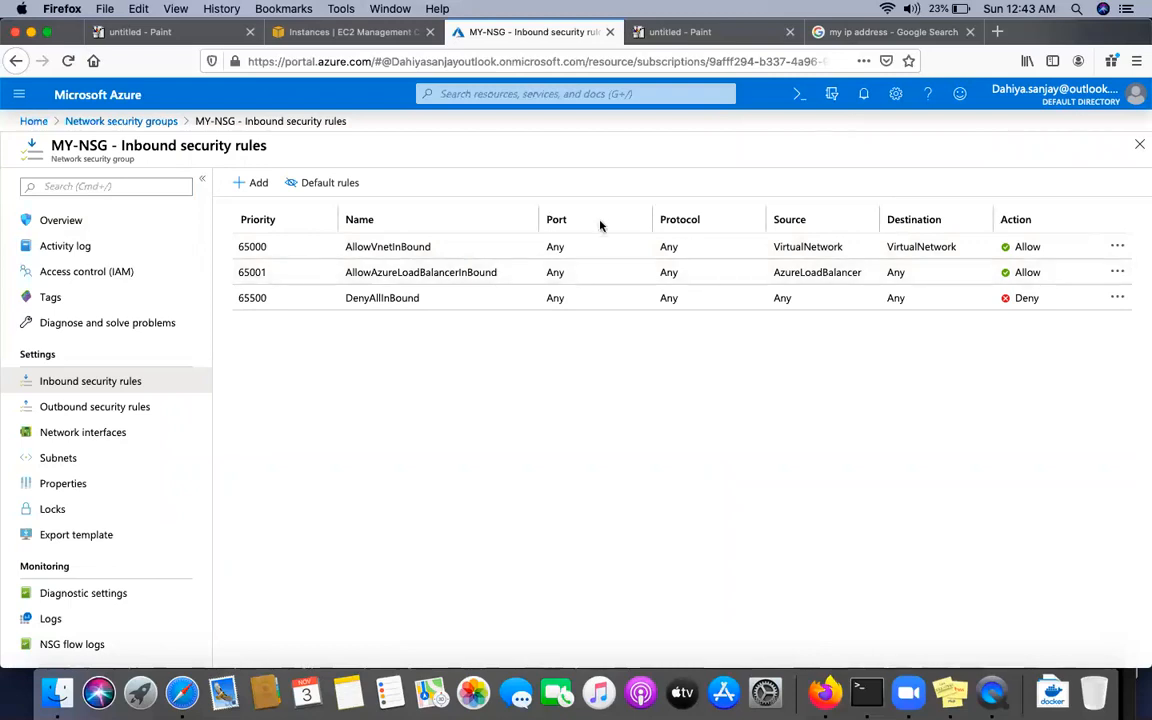
left_click(242, 190)
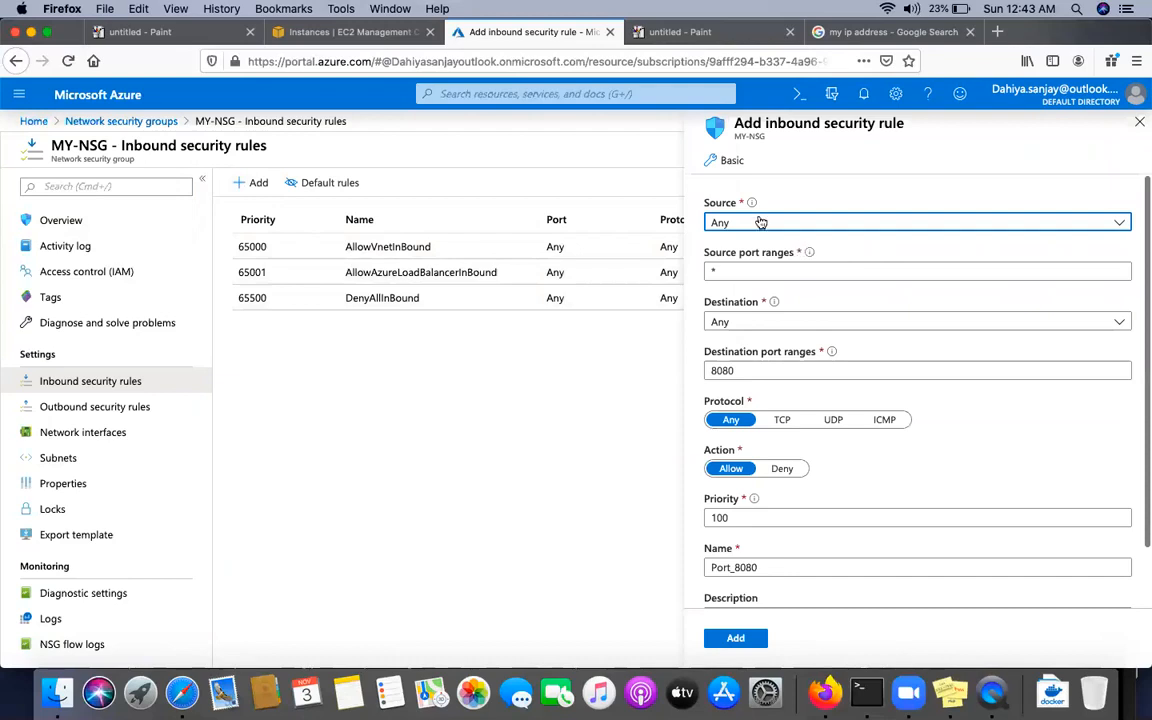
Try IP Addresses as the rule's source, then leave the source set to Any
left_click(731, 227)
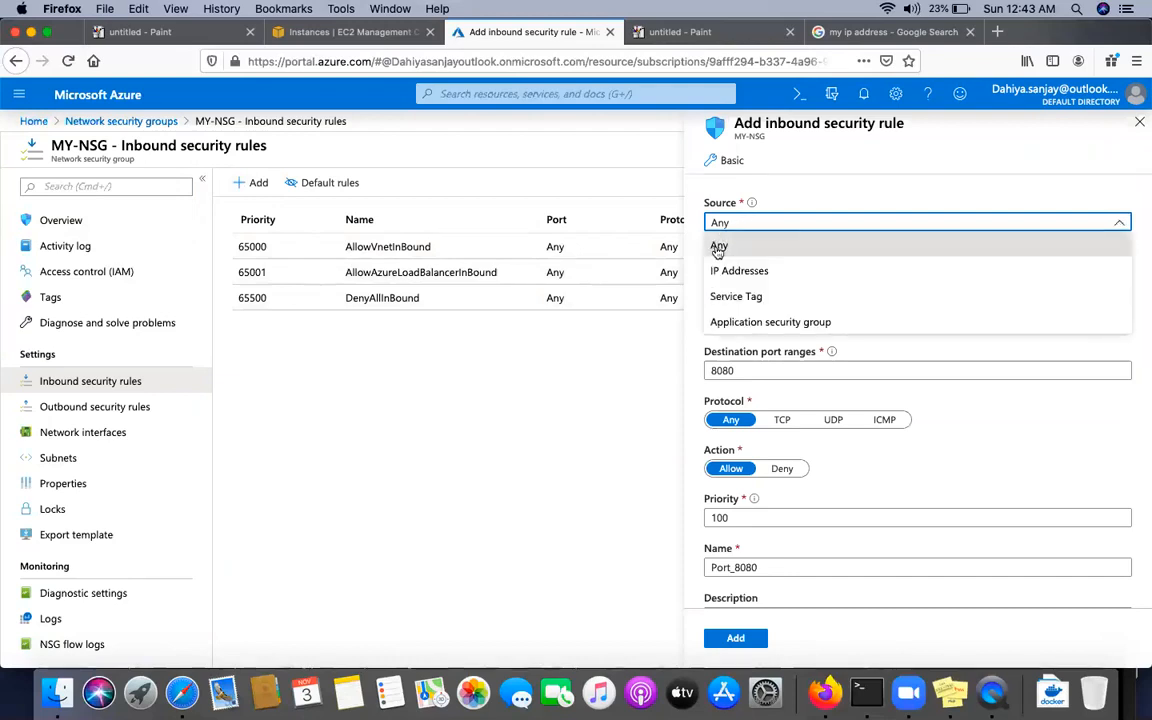
left_click(737, 272)
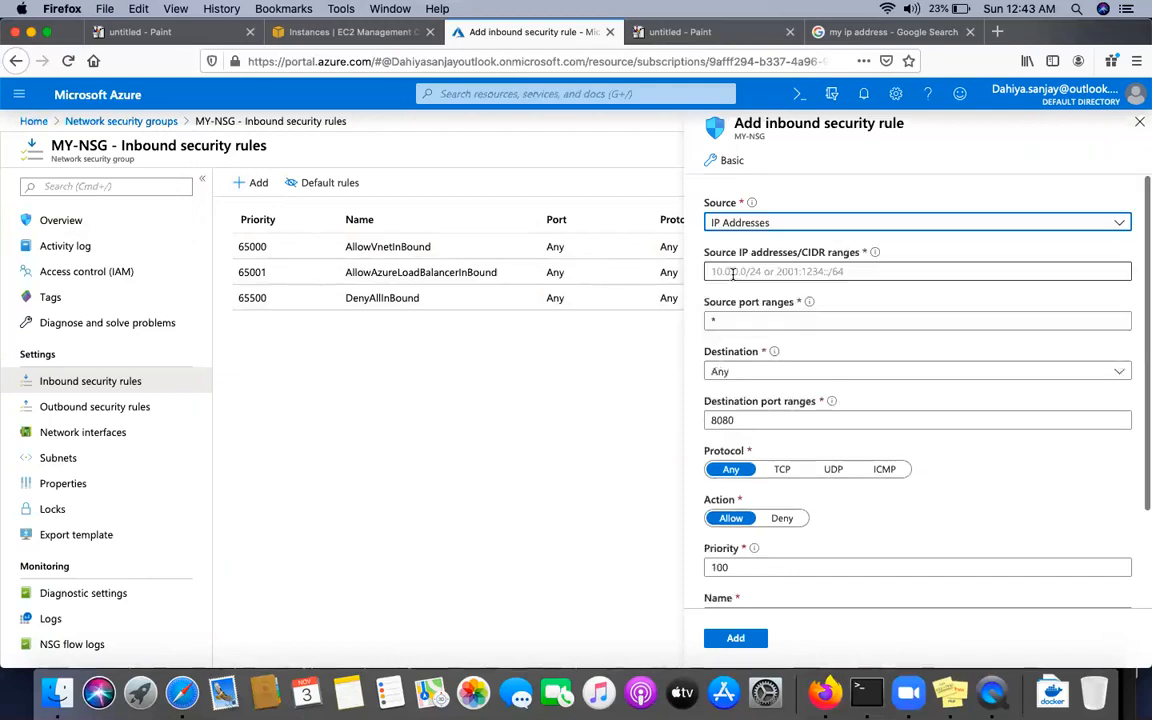
left_click(784, 225)
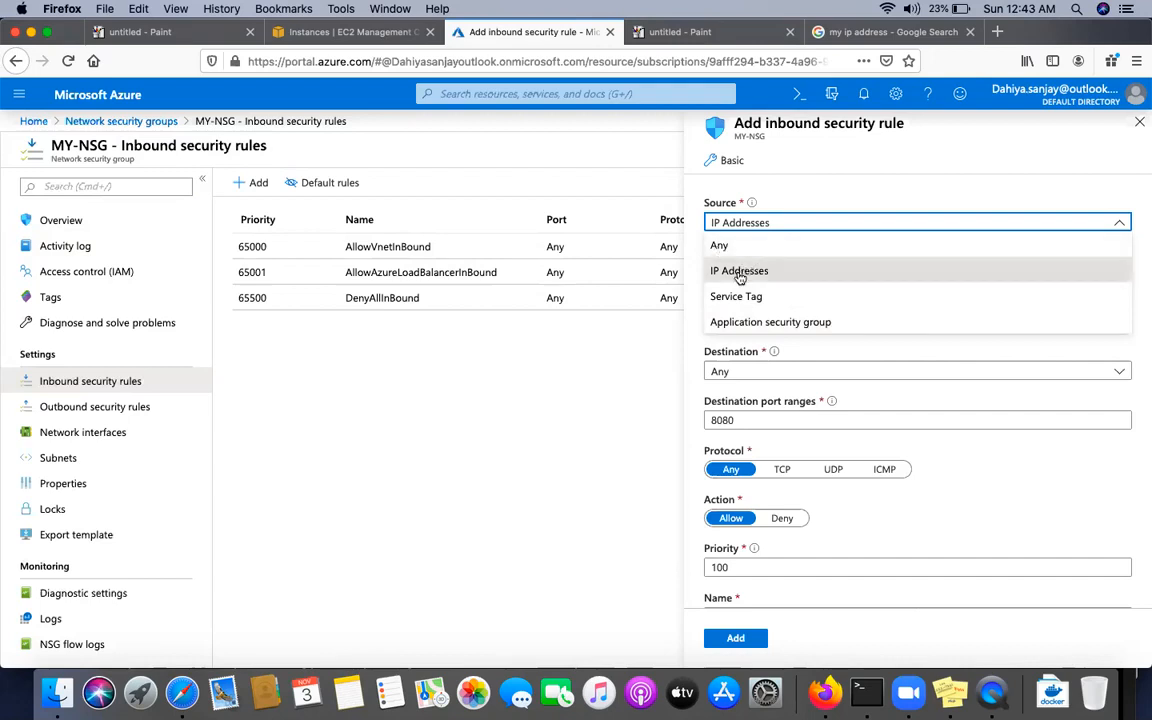
left_click(720, 248)
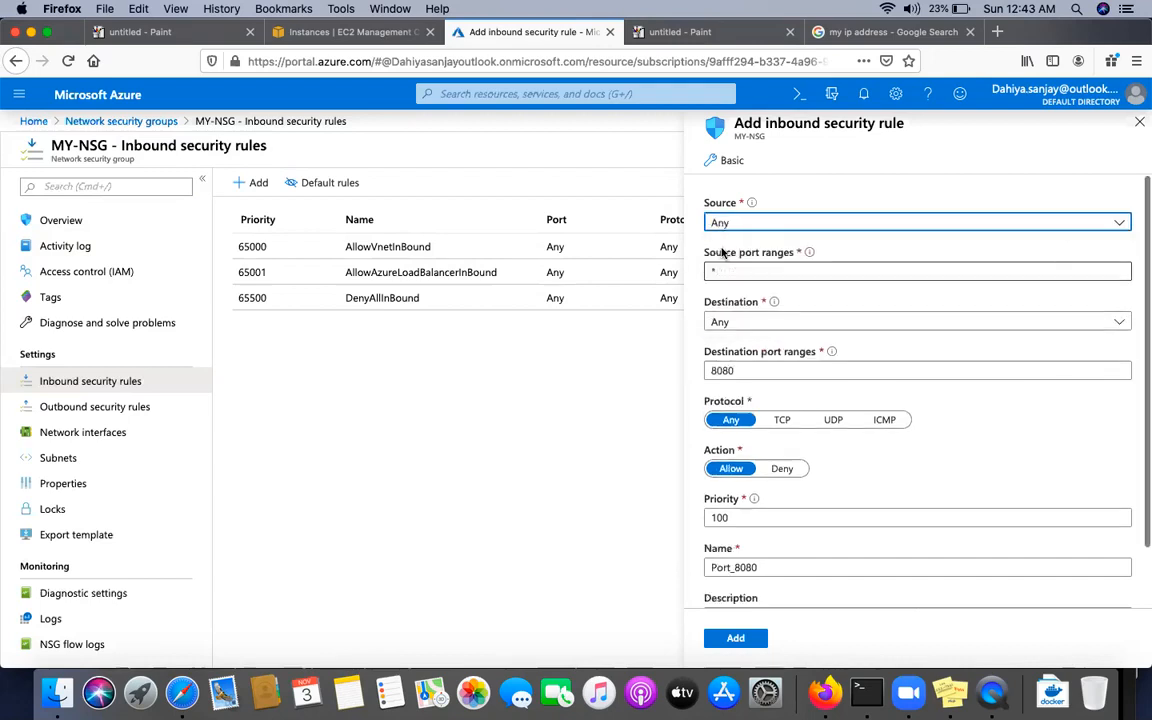
left_click(745, 224)
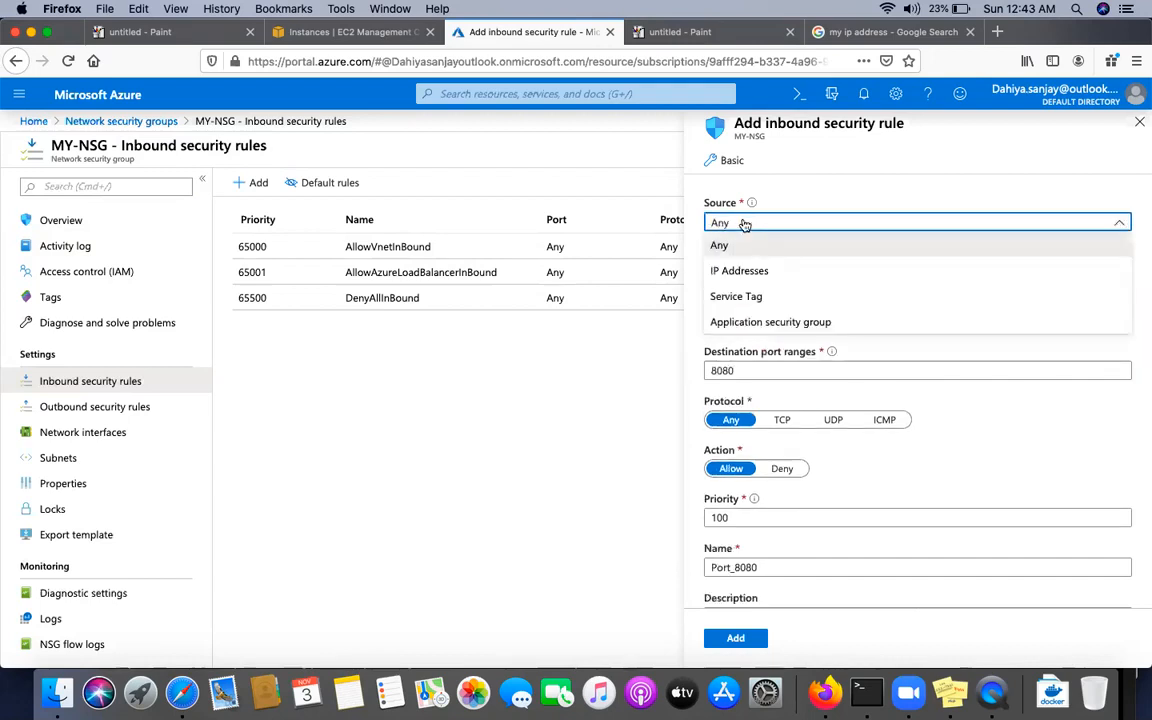
left_click(734, 273)
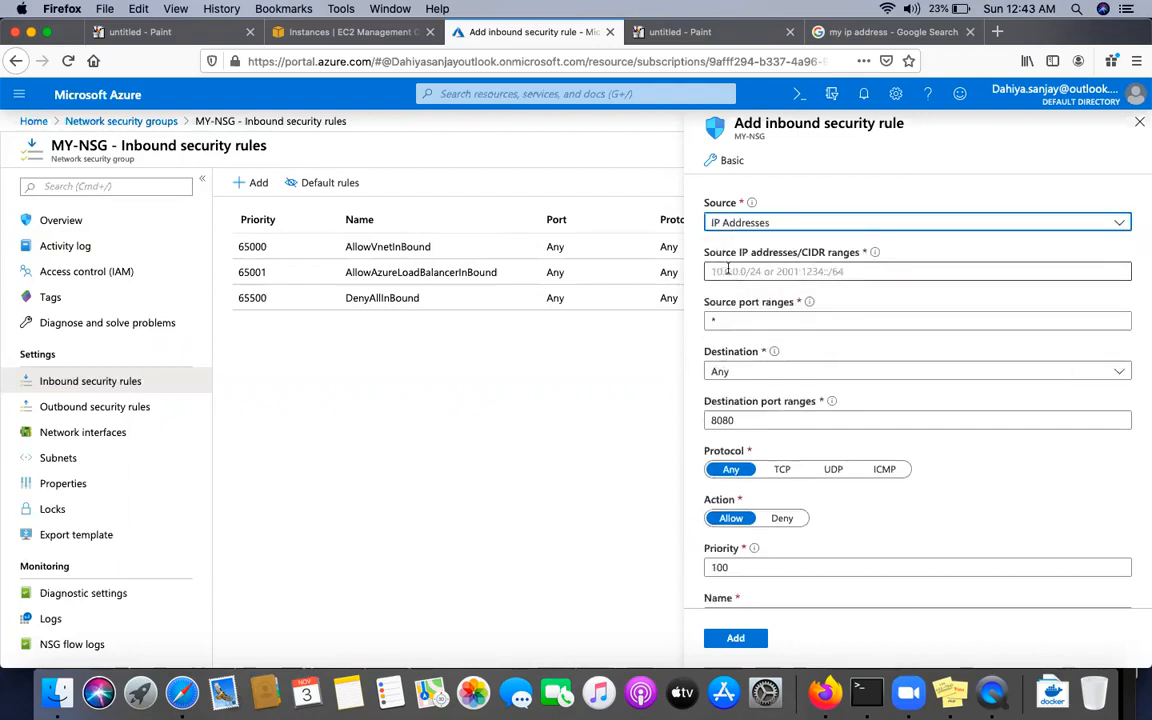
left_click(752, 224)
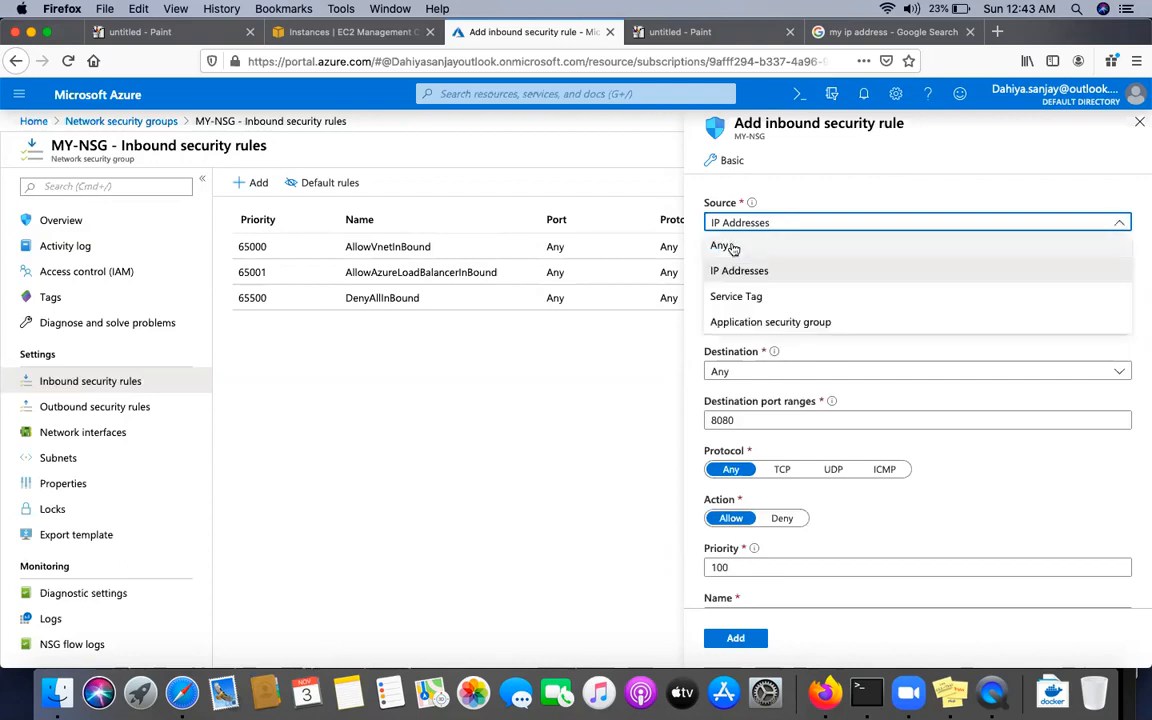
left_click(730, 246)
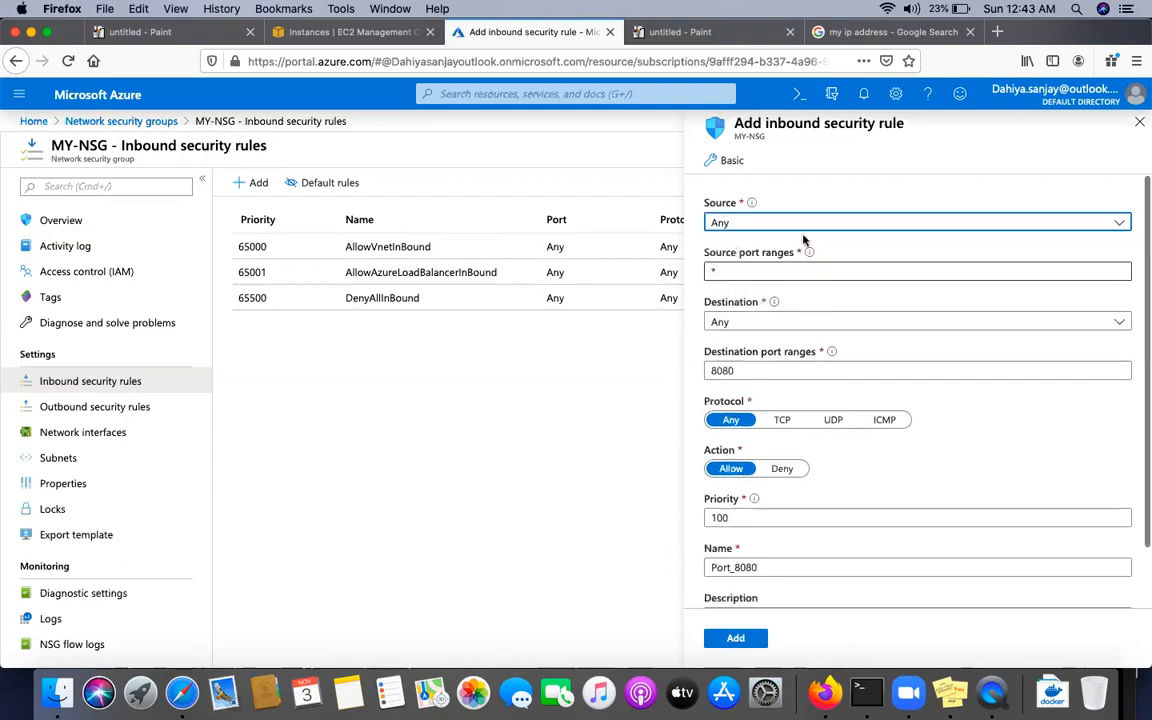
left_click(724, 270)
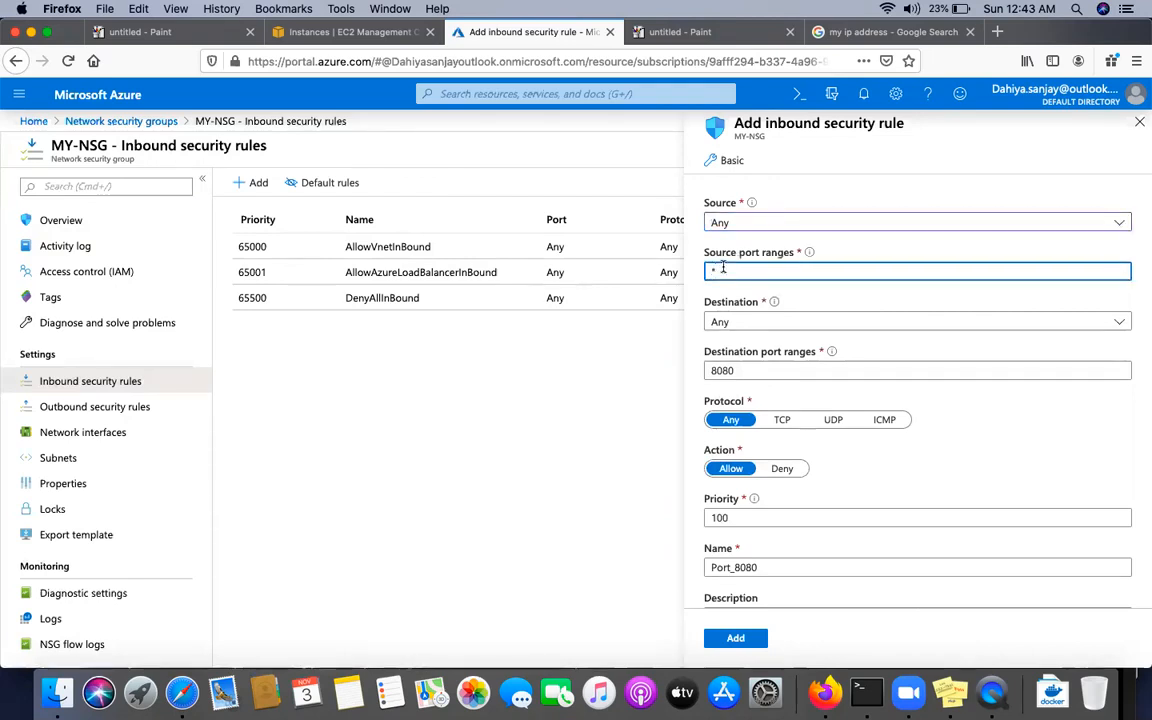
Compare the rule's destination options and settle on Any
left_click(740, 323)
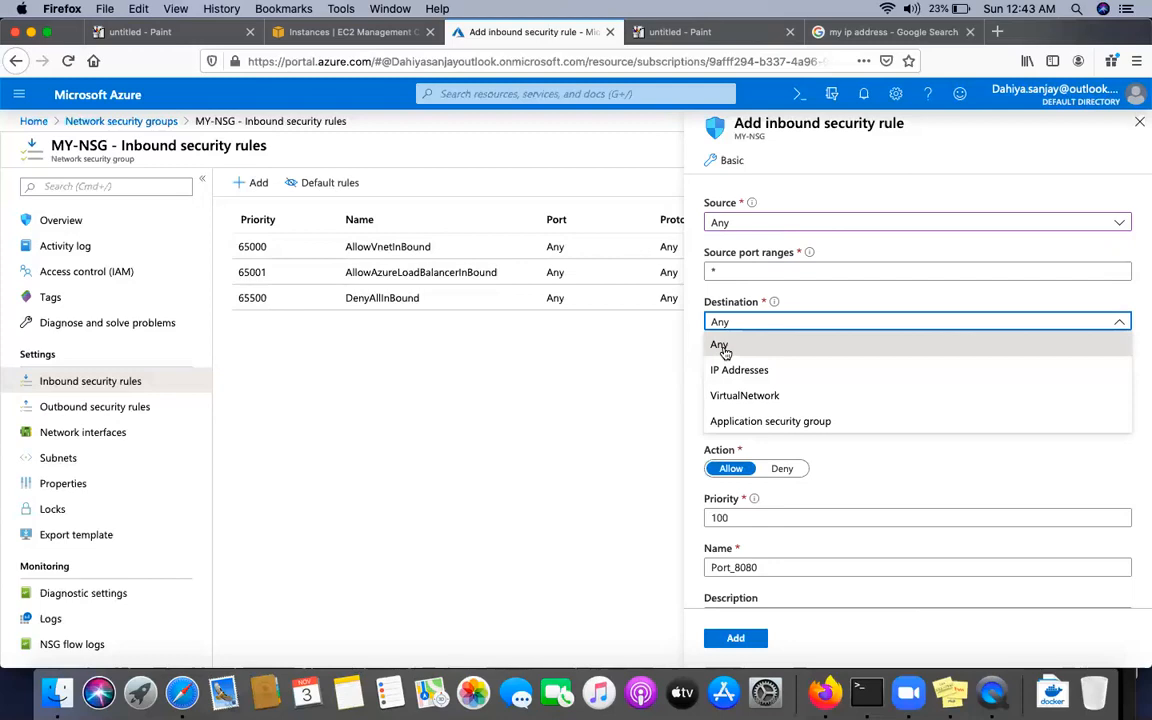
left_click(722, 346)
left_click(731, 326)
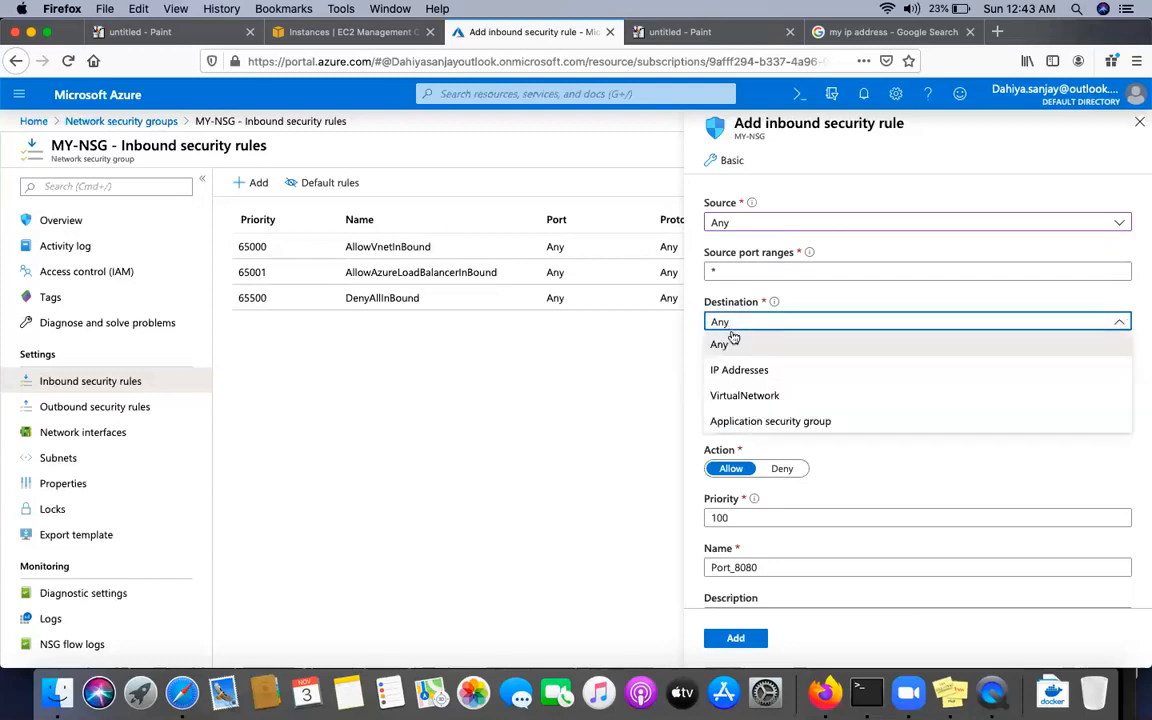
left_click(740, 395)
left_click(733, 328)
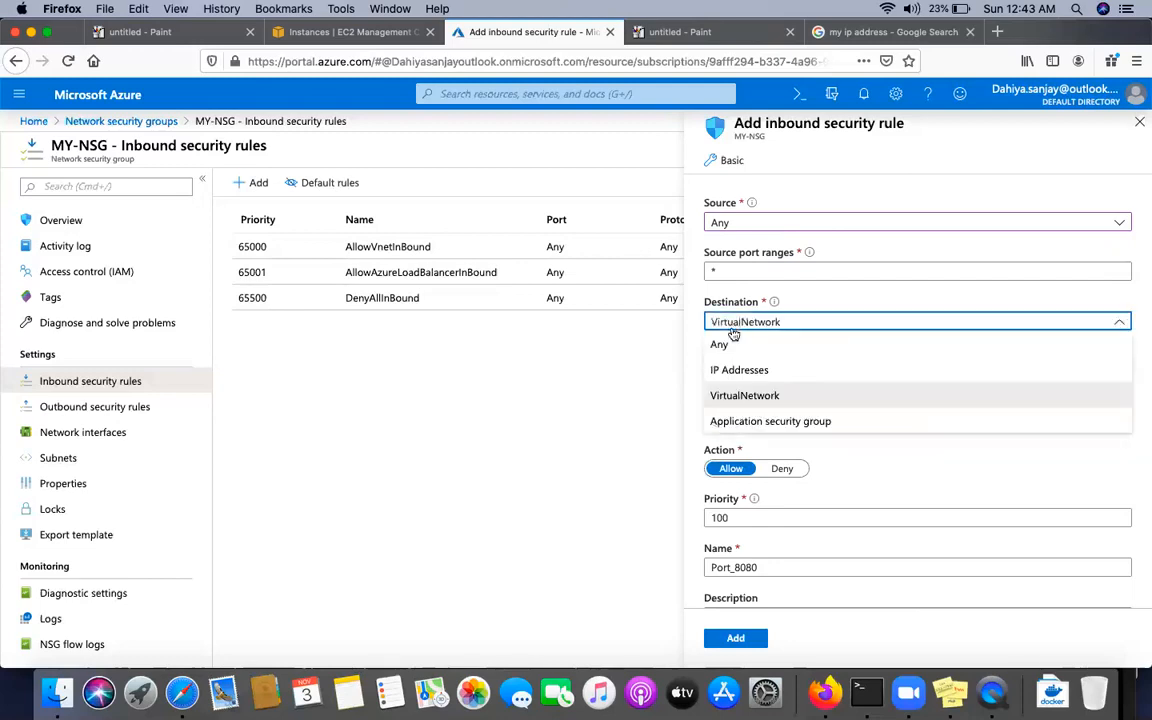
left_click(733, 370)
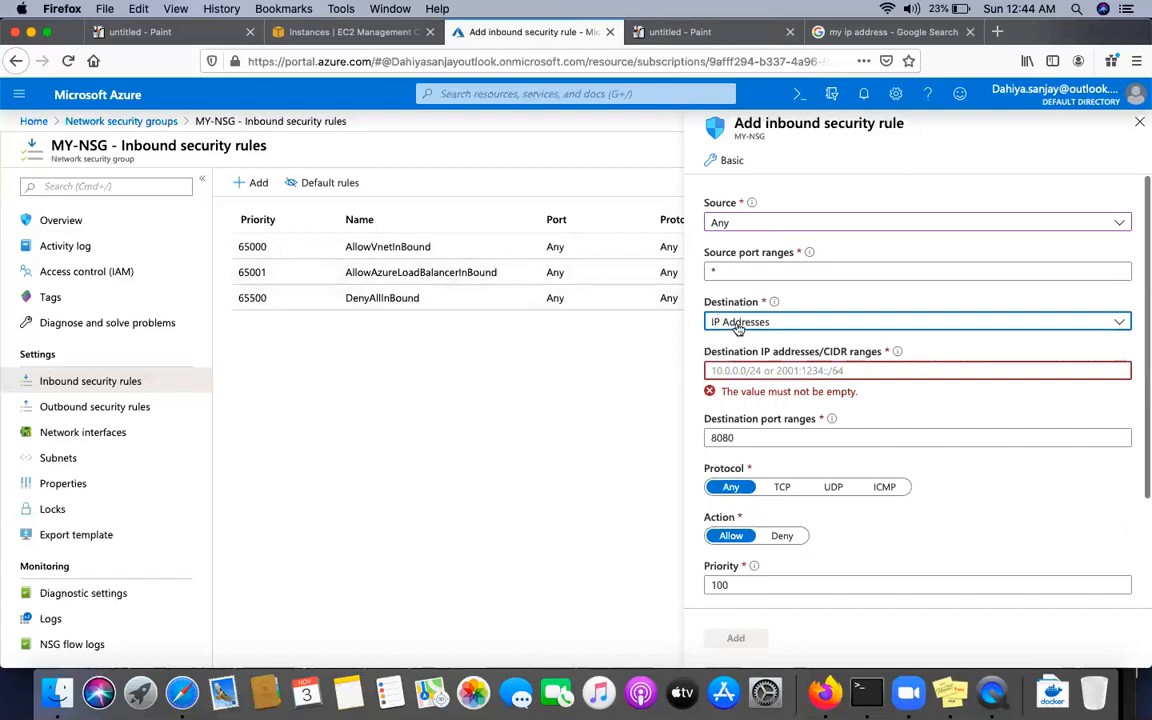
left_click(737, 324)
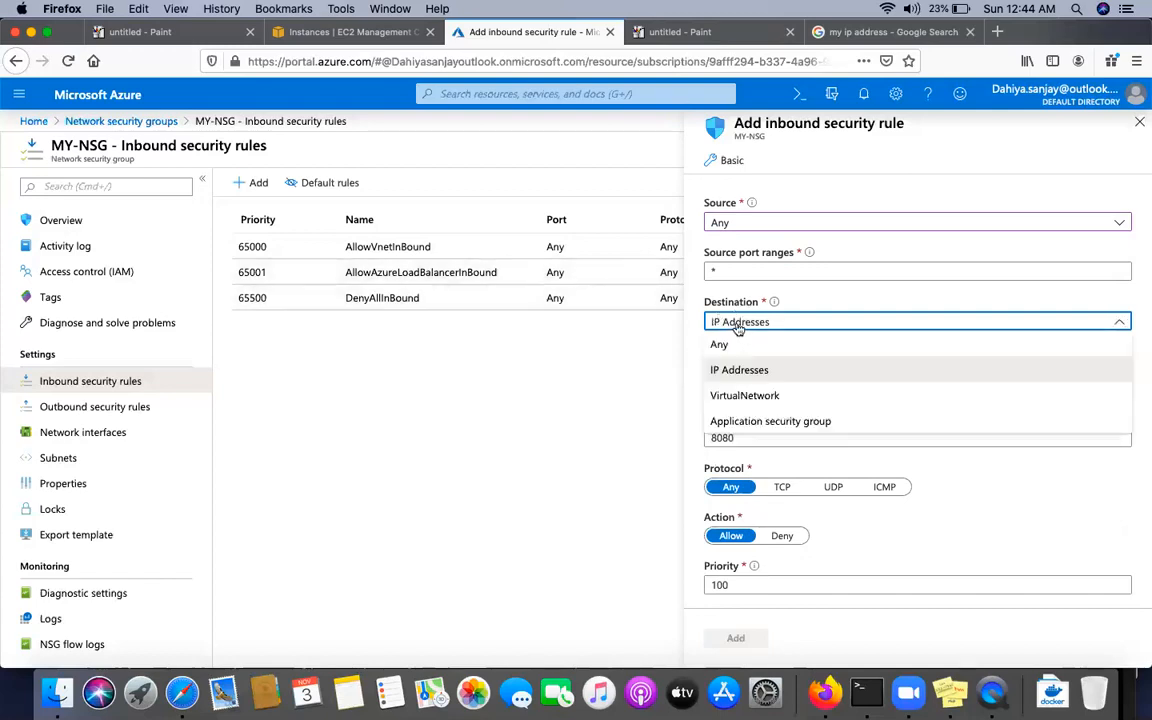
left_click(766, 395)
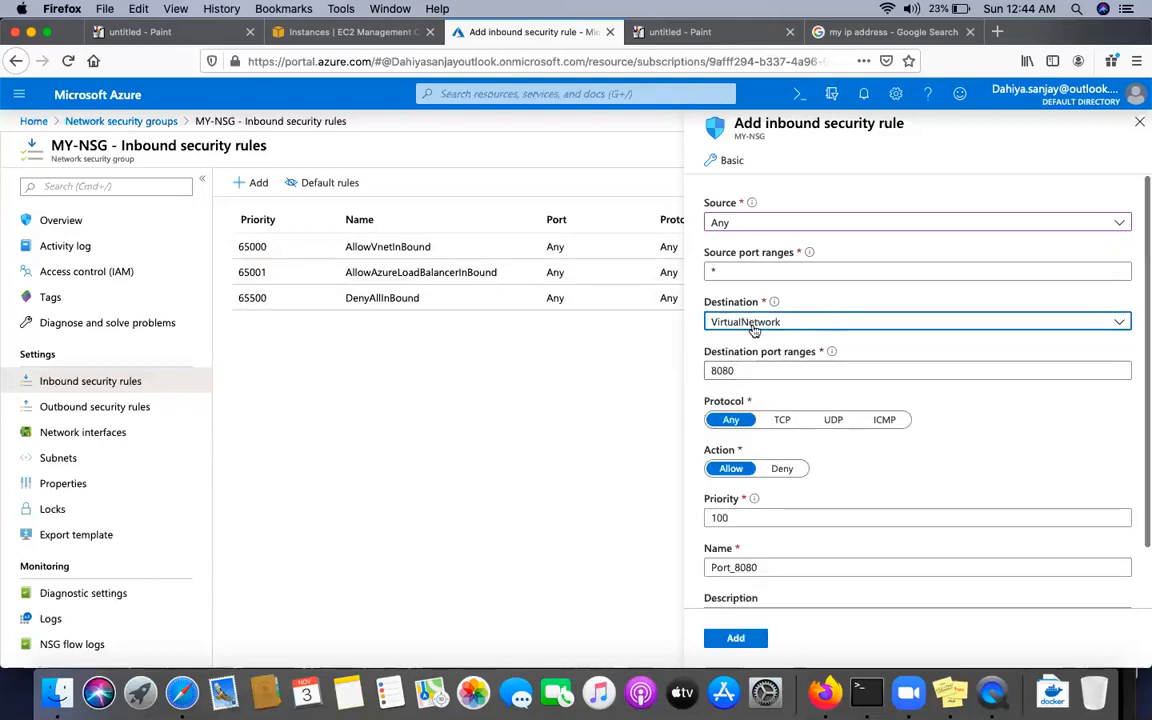
left_click(753, 328)
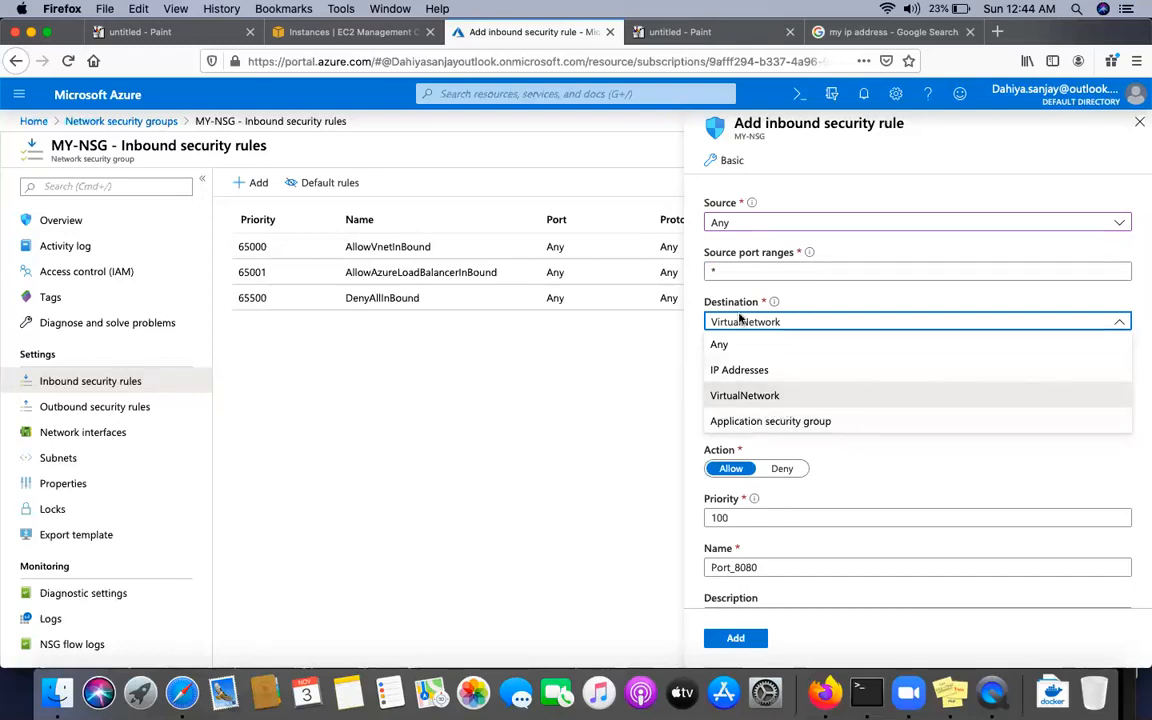
left_click(733, 351)
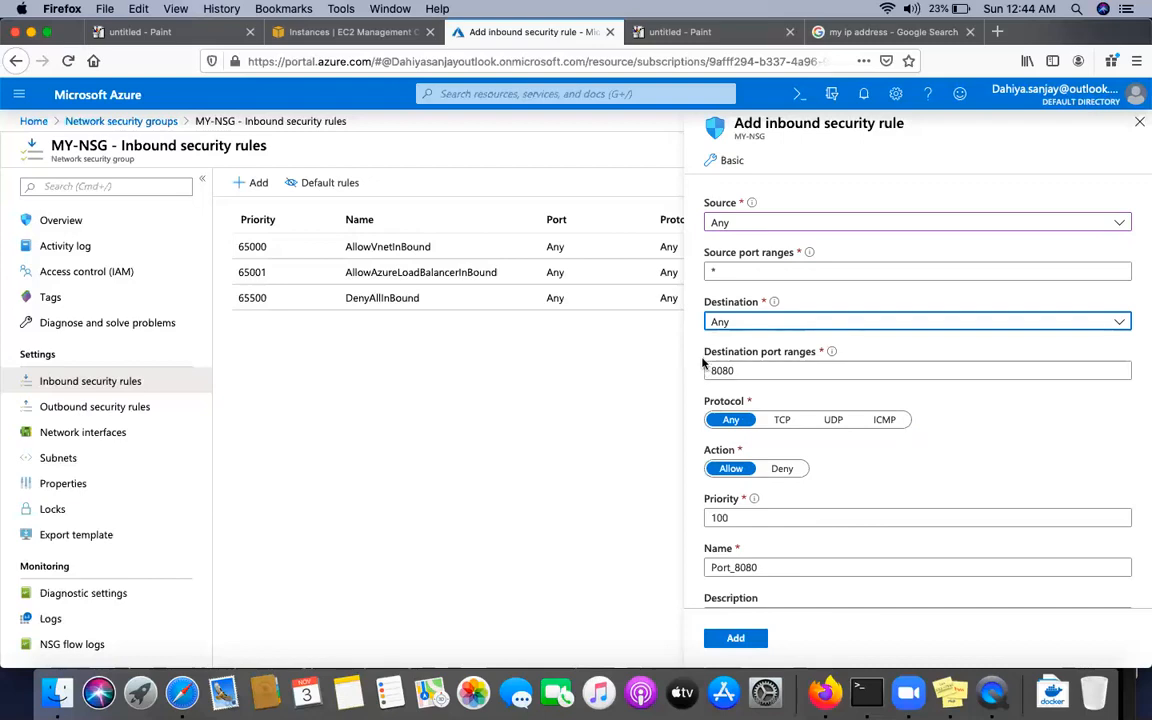
left_click(777, 354)
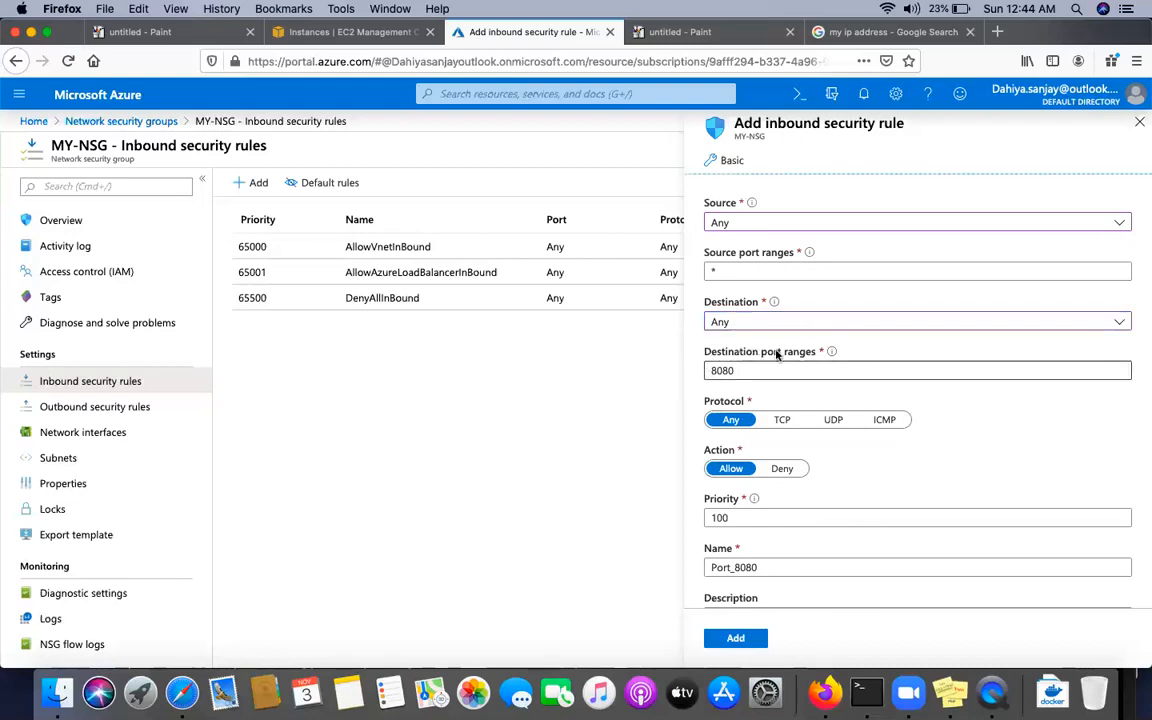
Set destination port 22, priority 300 and name ssh-allow, then add the rule
left_click(748, 372)
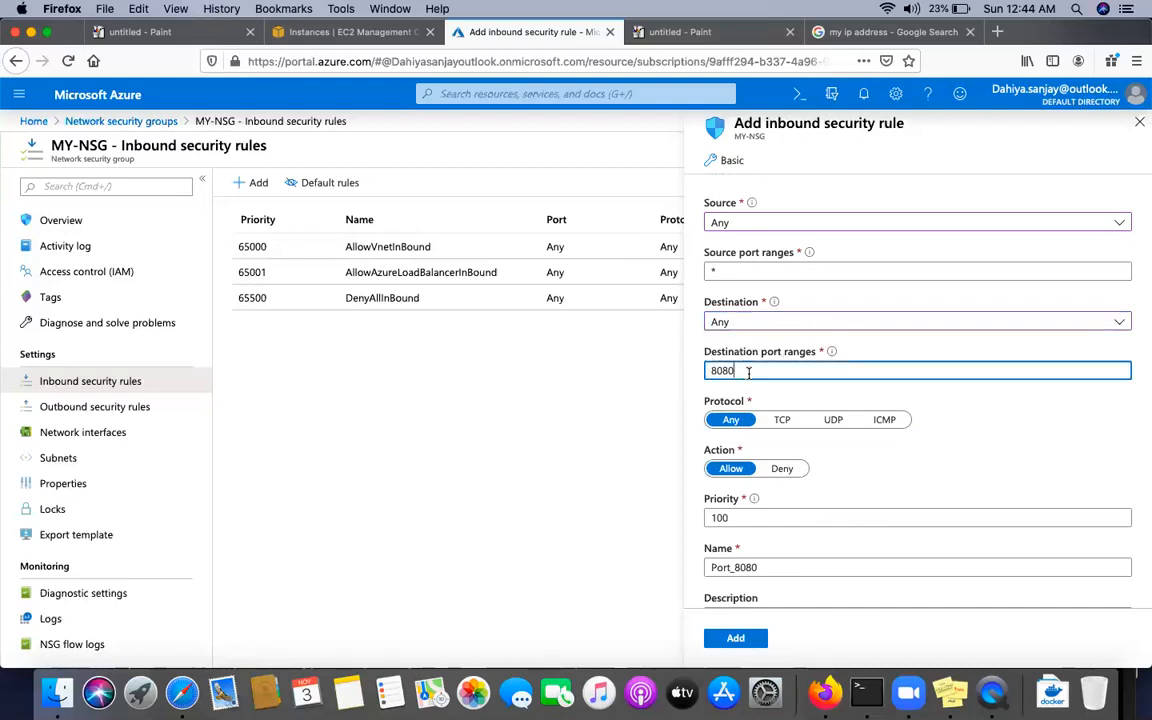
key("BackSpace")
key("BackSpace")
key("BackSpace")
key("BackSpace")
type("22")
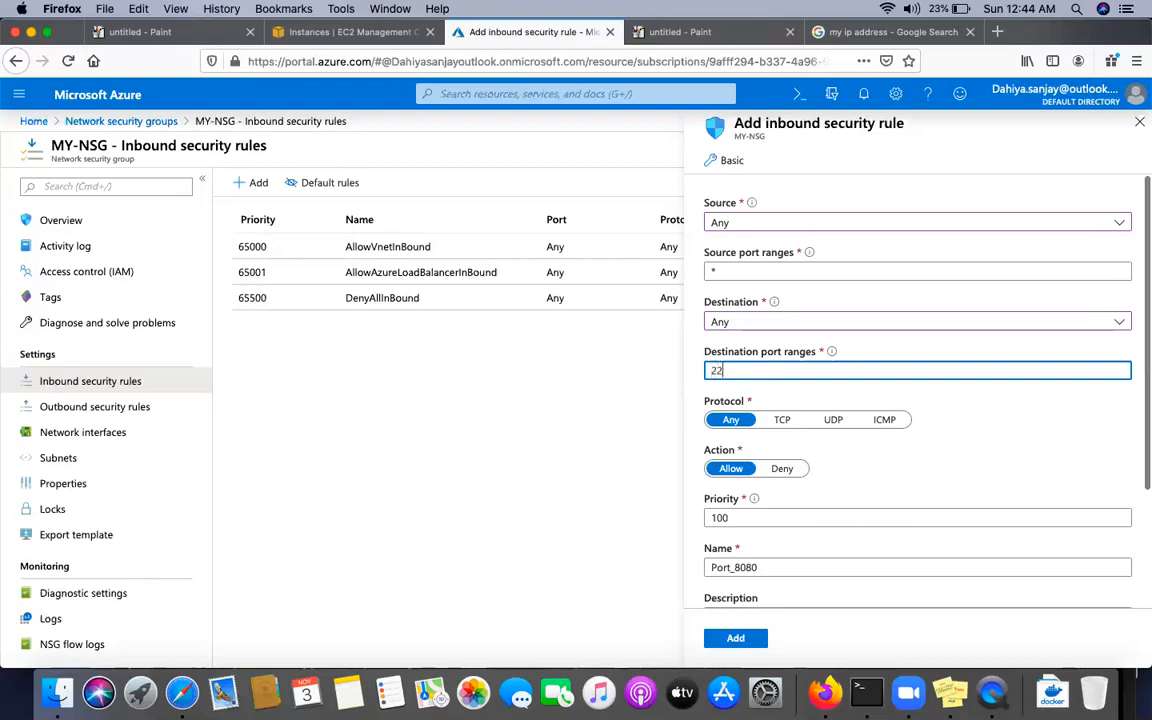
left_click(965, 421)
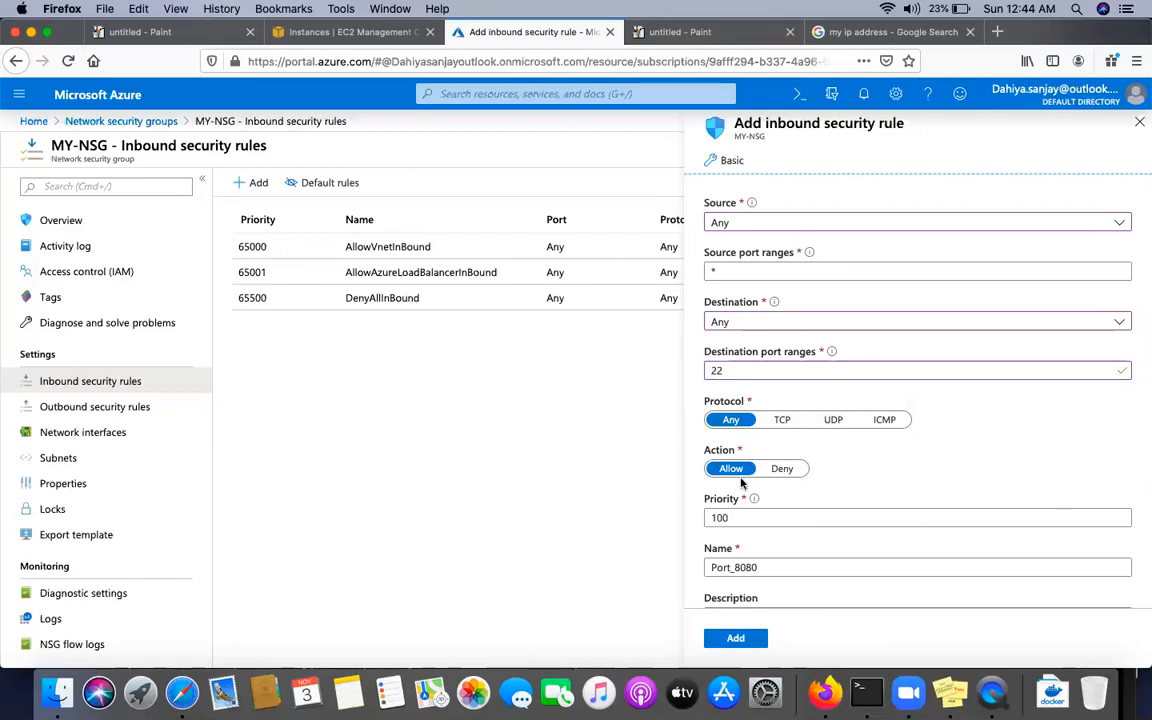
scroll(722, 442, "down", 3)
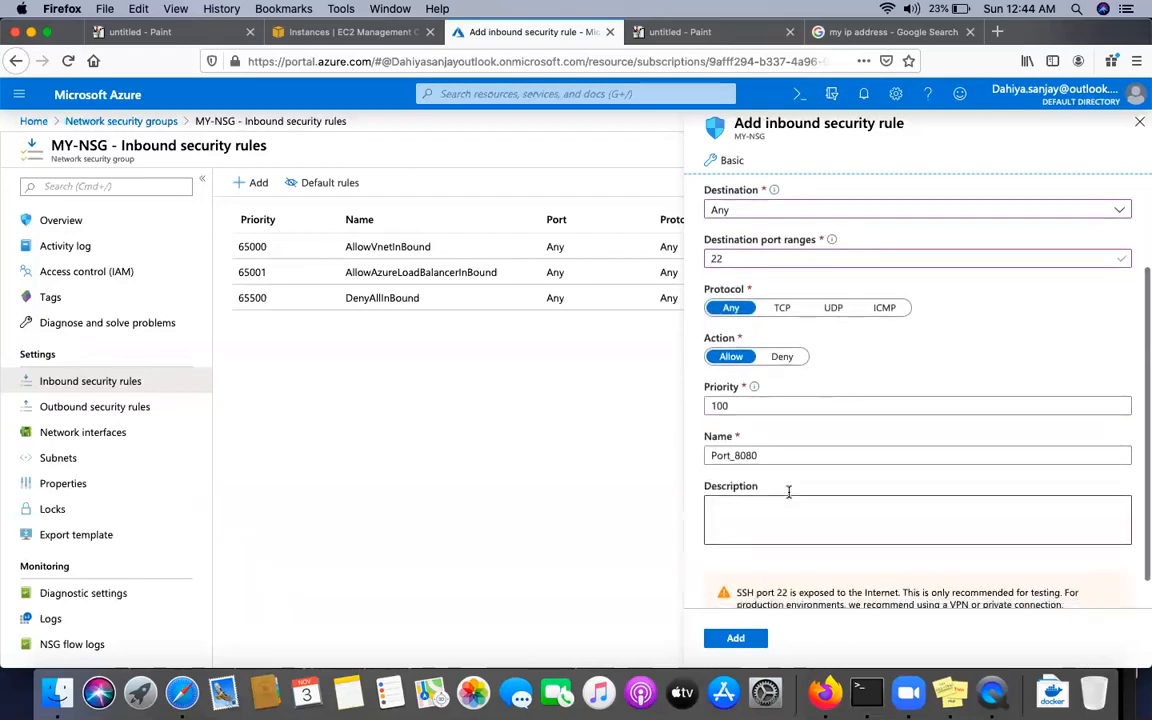
left_click(738, 405)
key("BackSpace")
key("BackSpace")
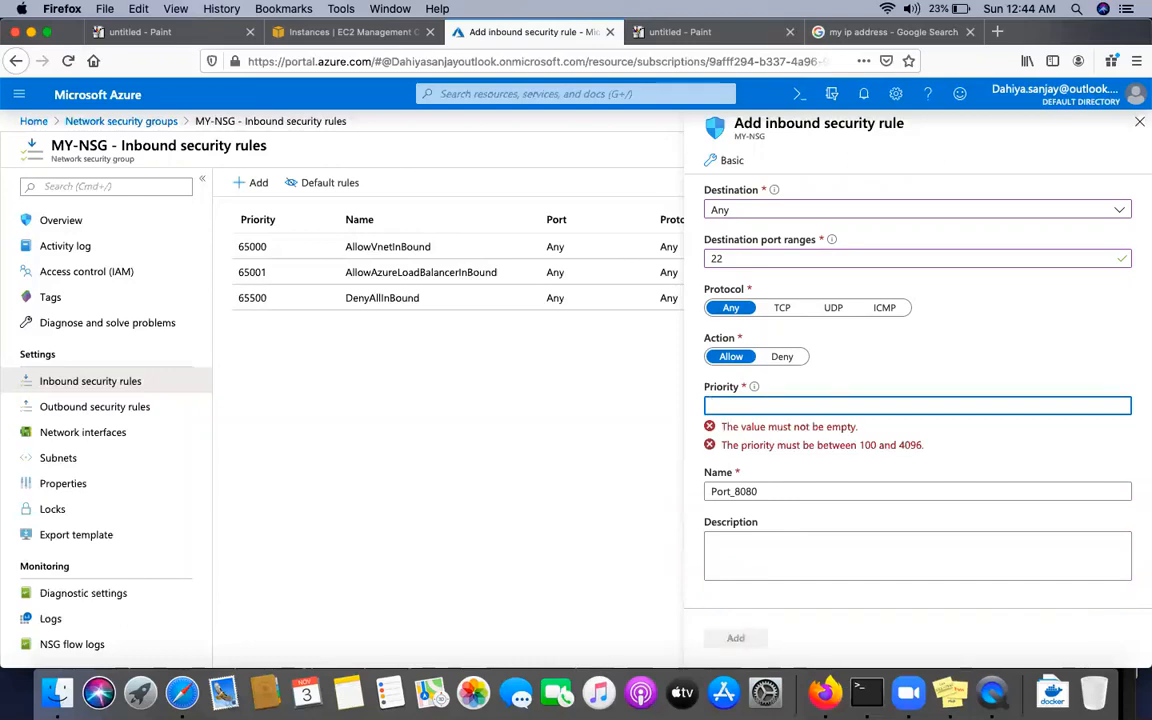
type("300")
left_click(768, 455)
key("BackSpace")
key("BackSpace")
key("BackSpace")
key("BackSpace")
key("BackSpace")
key("BackSpace")
key("BackSpace")
key("BackSpace")
key("BackSpace")
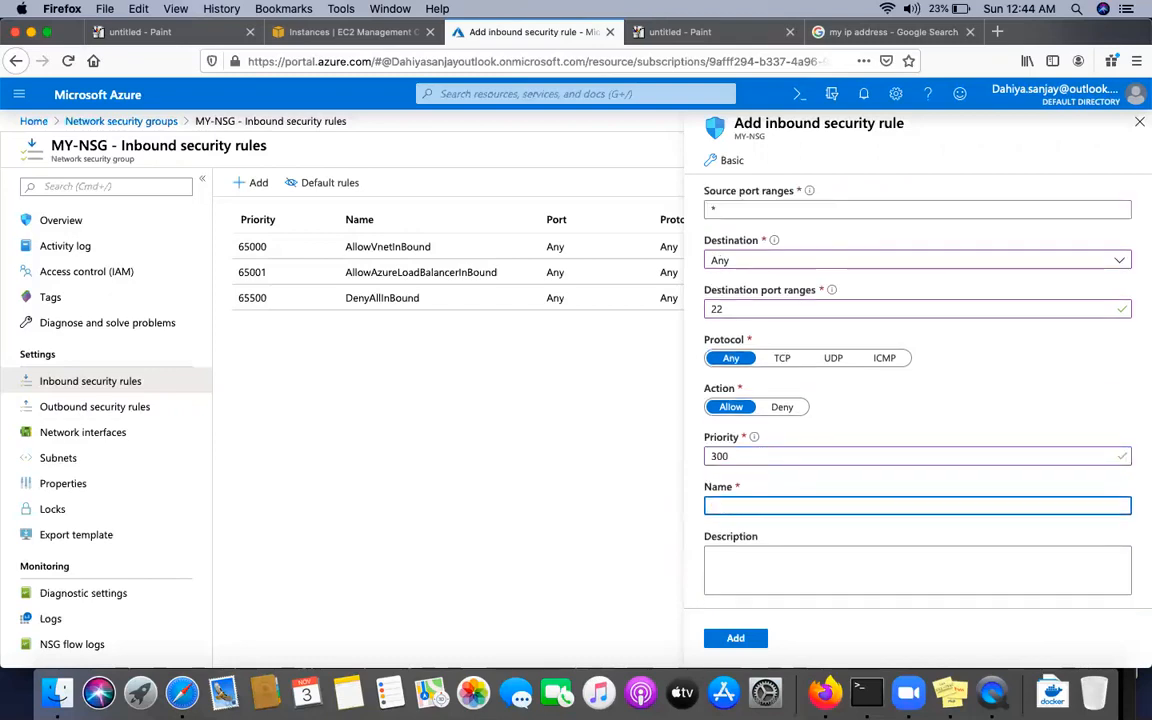
type("ssh-allow")
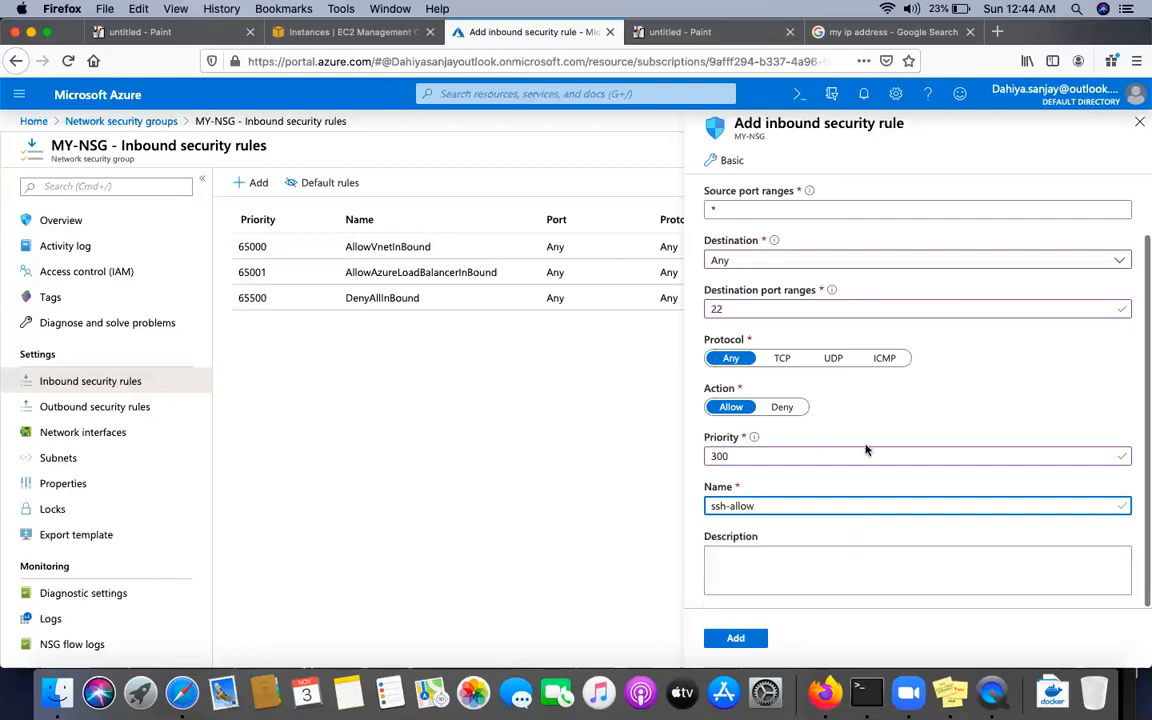
left_click(729, 646)
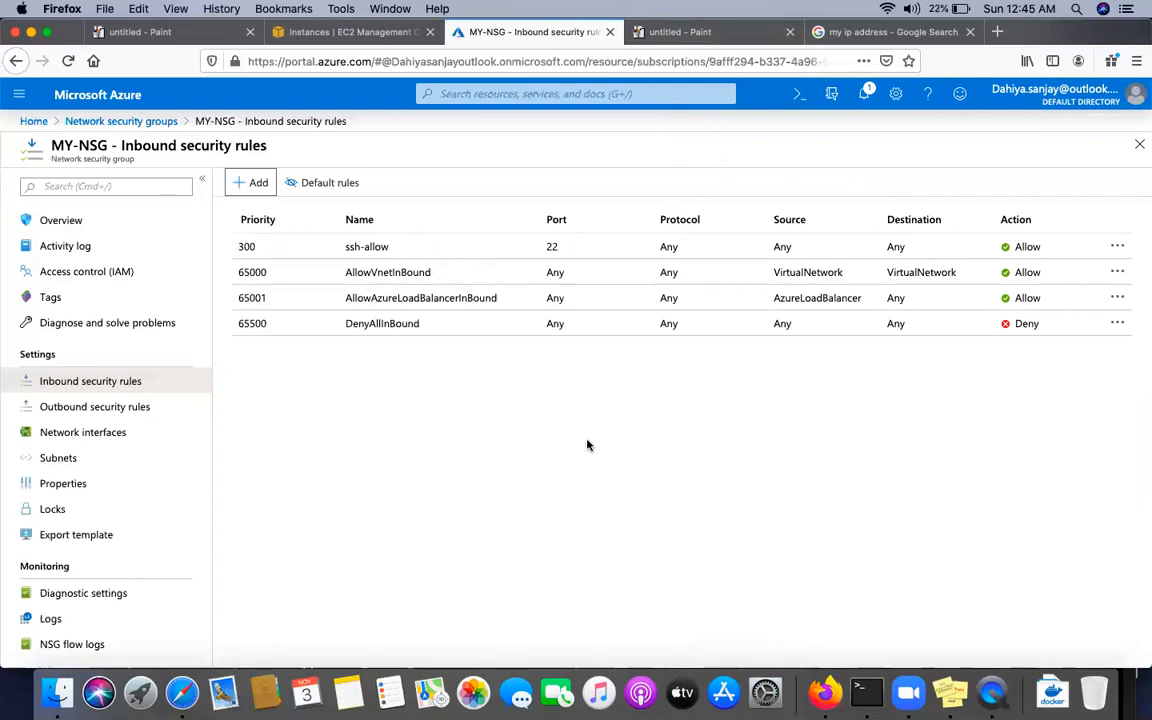
Retry SSH to 104.211.213.137, accept the host key with yes, and submit the login password
left_click(866, 692)
key("Up")
key("Return")
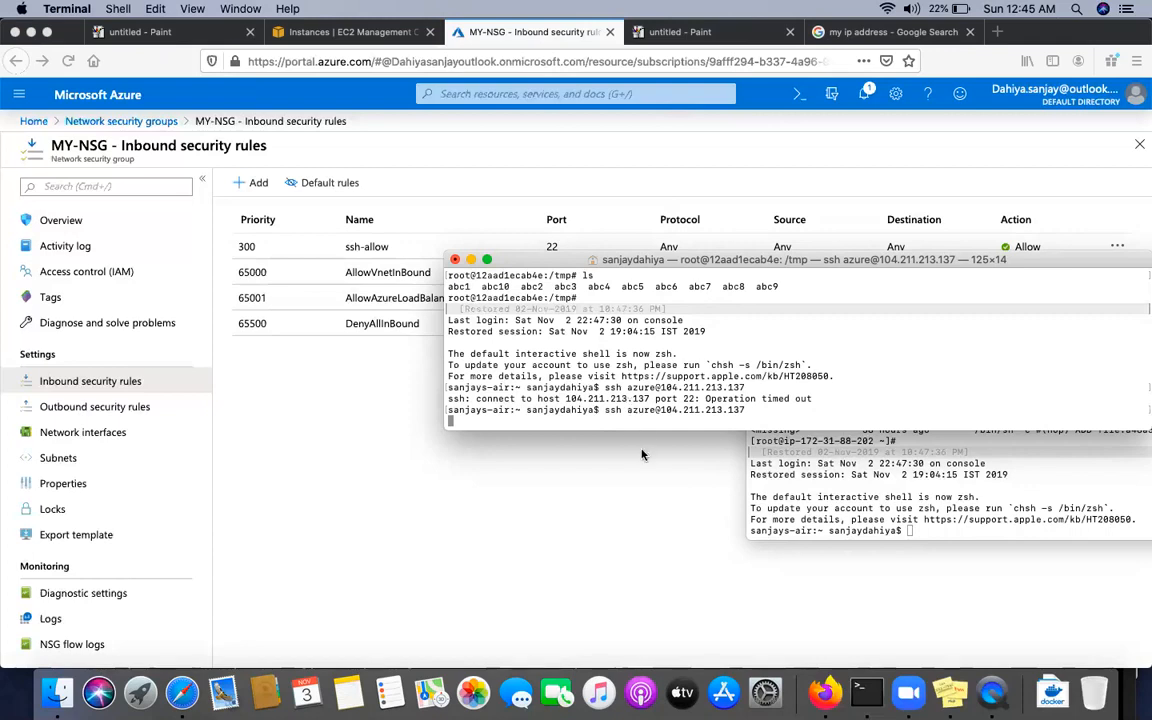
left_click_drag(748, 262, 647, 350)
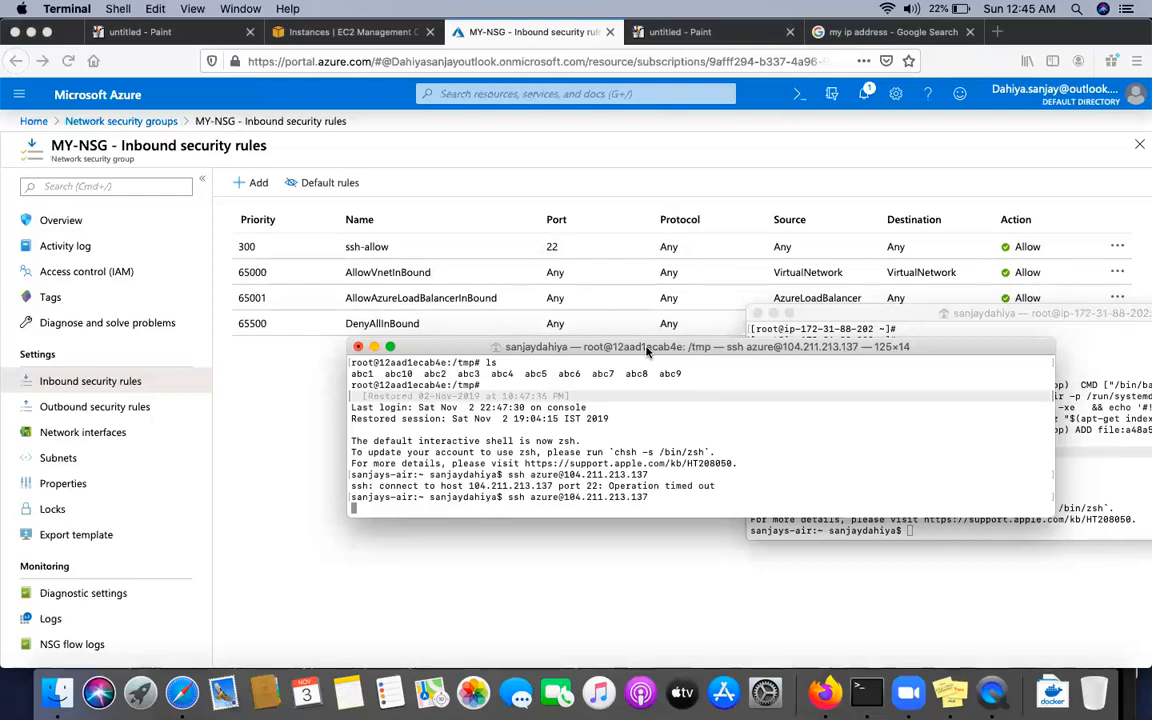
left_click_drag(647, 352, 607, 418)
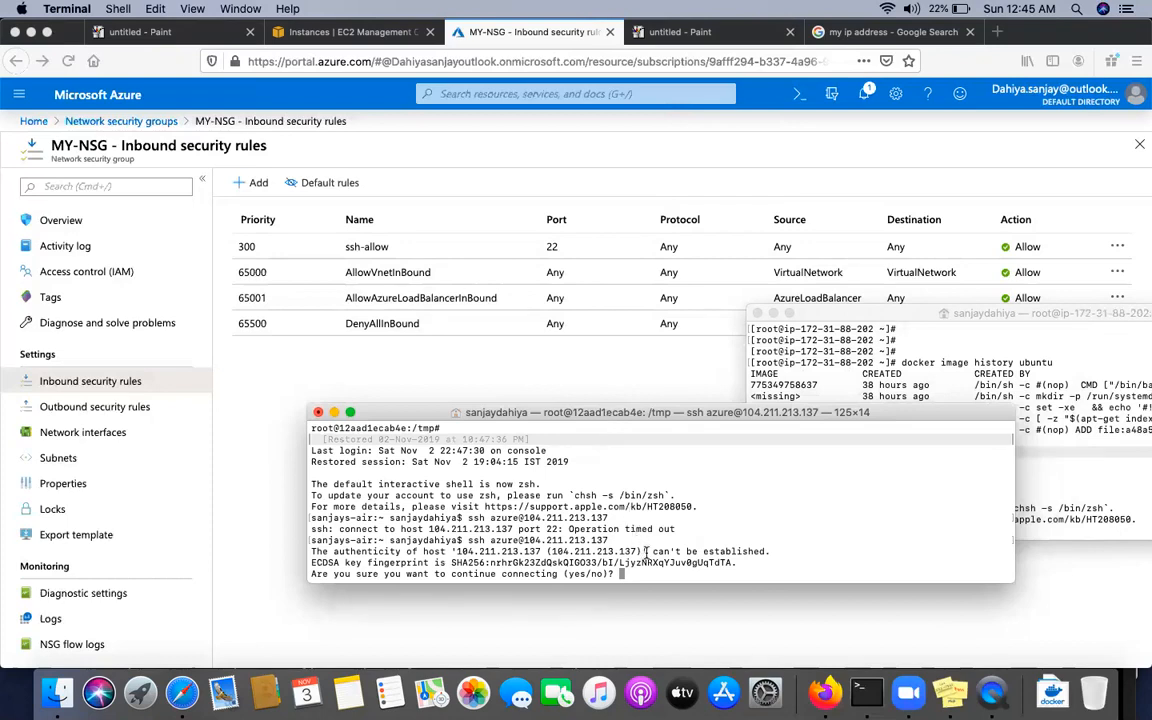
type("yes")
key("Return")
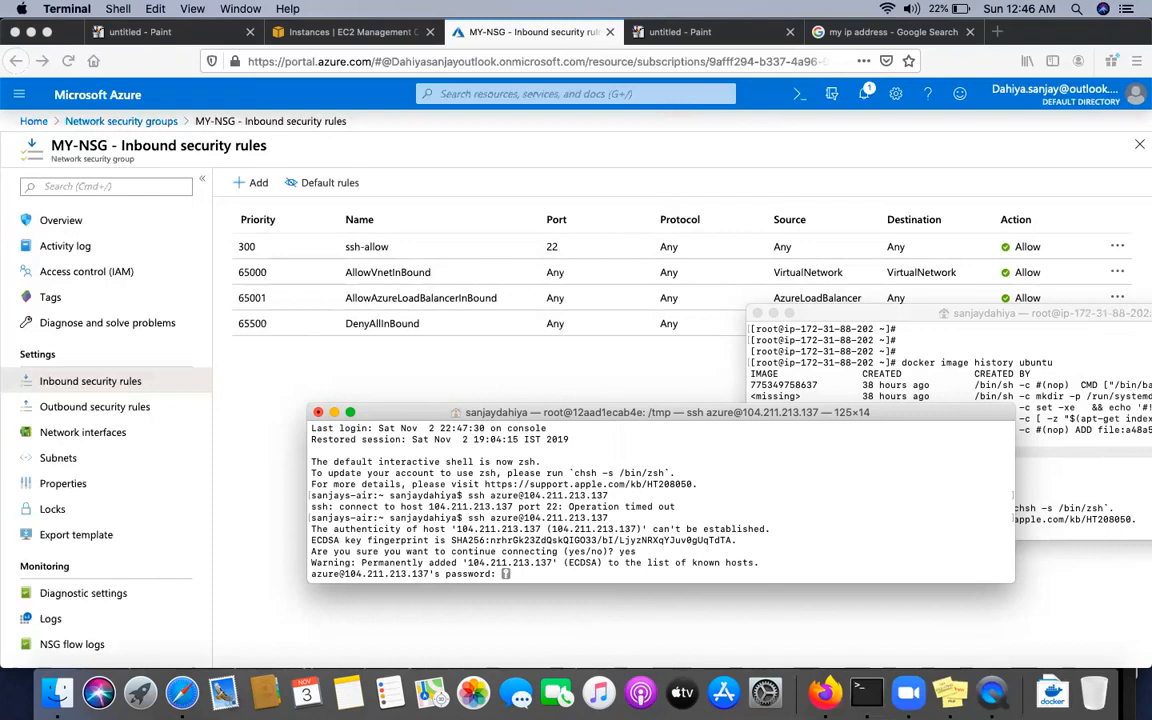
key("Return")
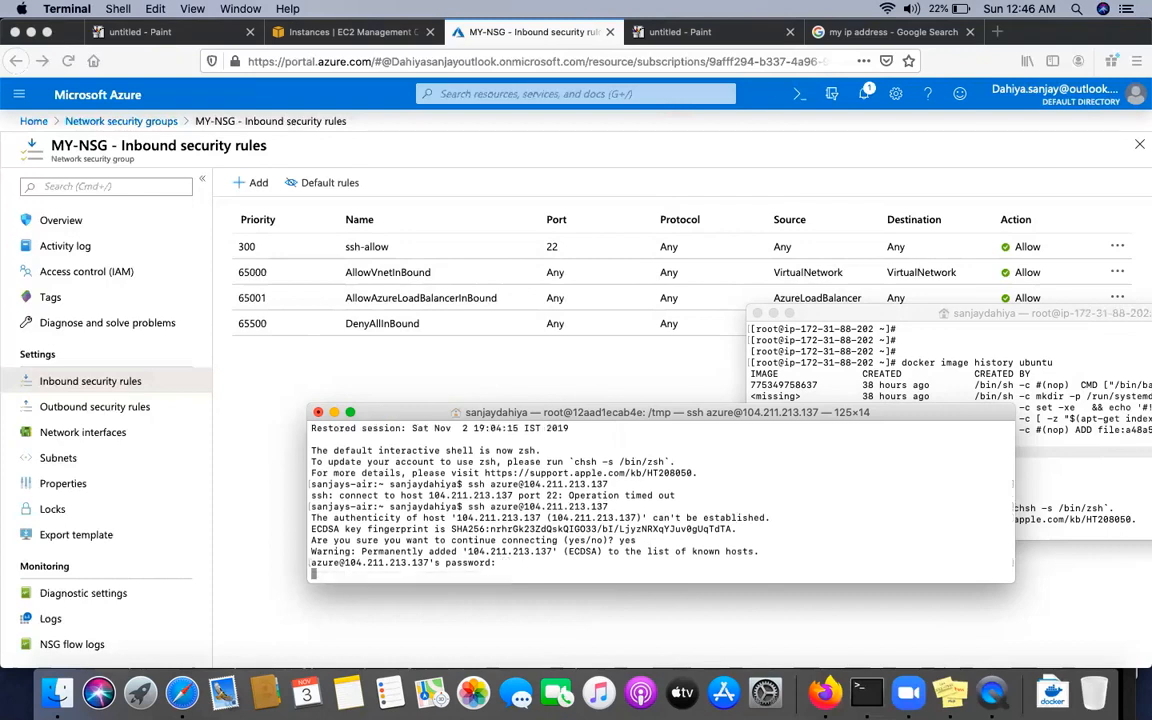
Switch to a root shell with sudo su, go to the home directory and clear the screen
key("Return")
key("Return")
key("Return")
key("Return")
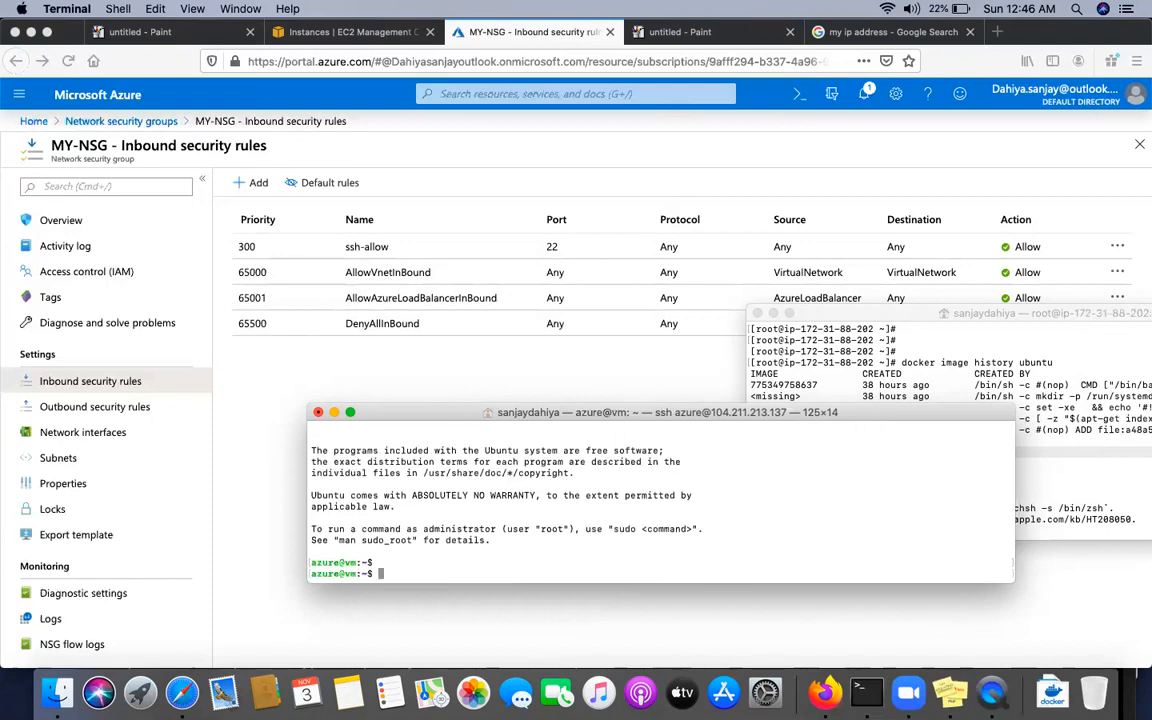
type("sudo su")
key("Return")
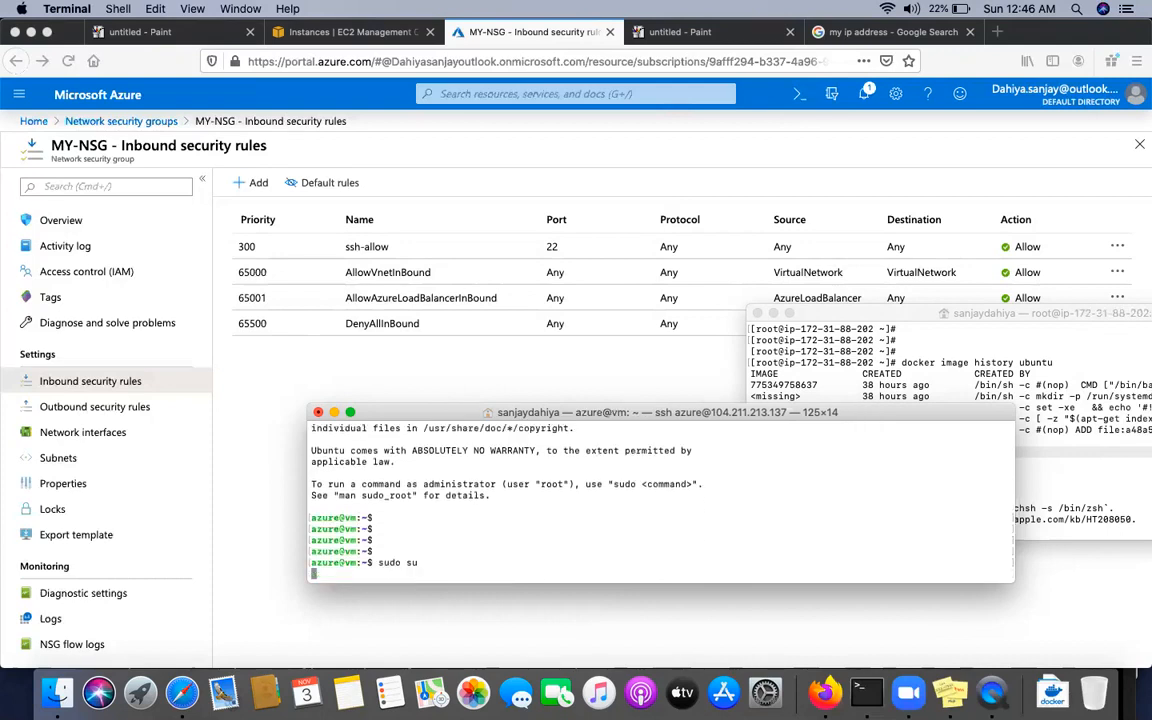
key("Return")
type("cd")
key("Return")
key("Return")
key("Return")
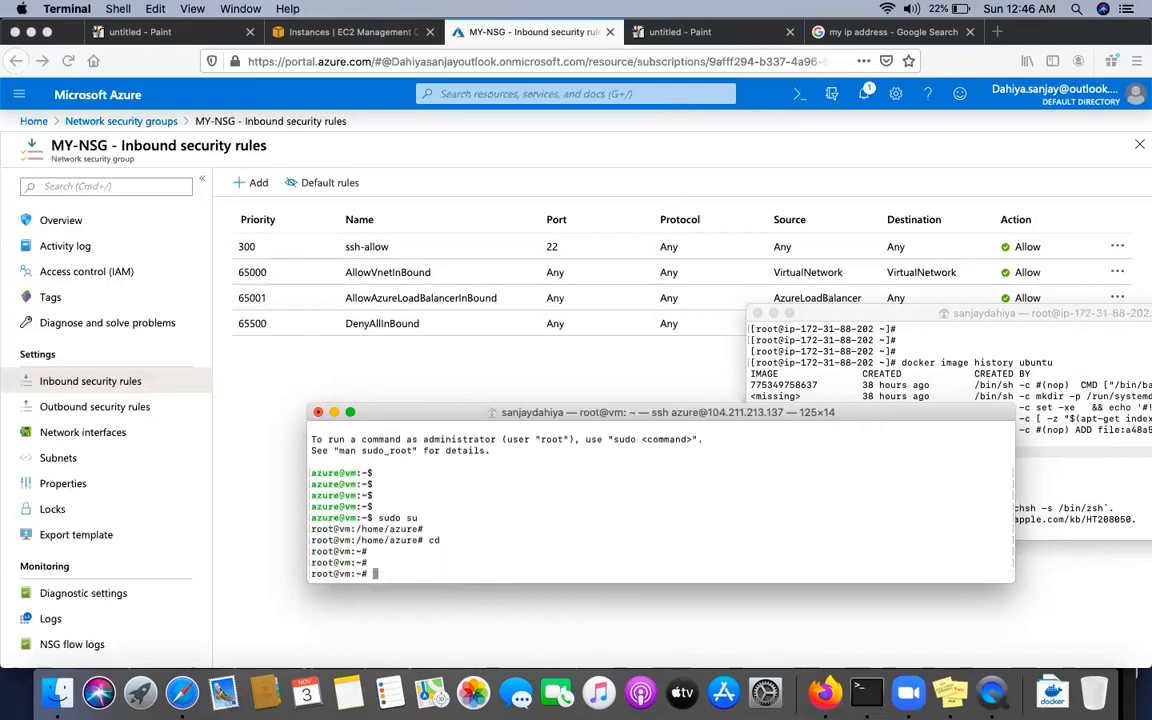
type("~")
left_click_drag(686, 405, 612, 258)
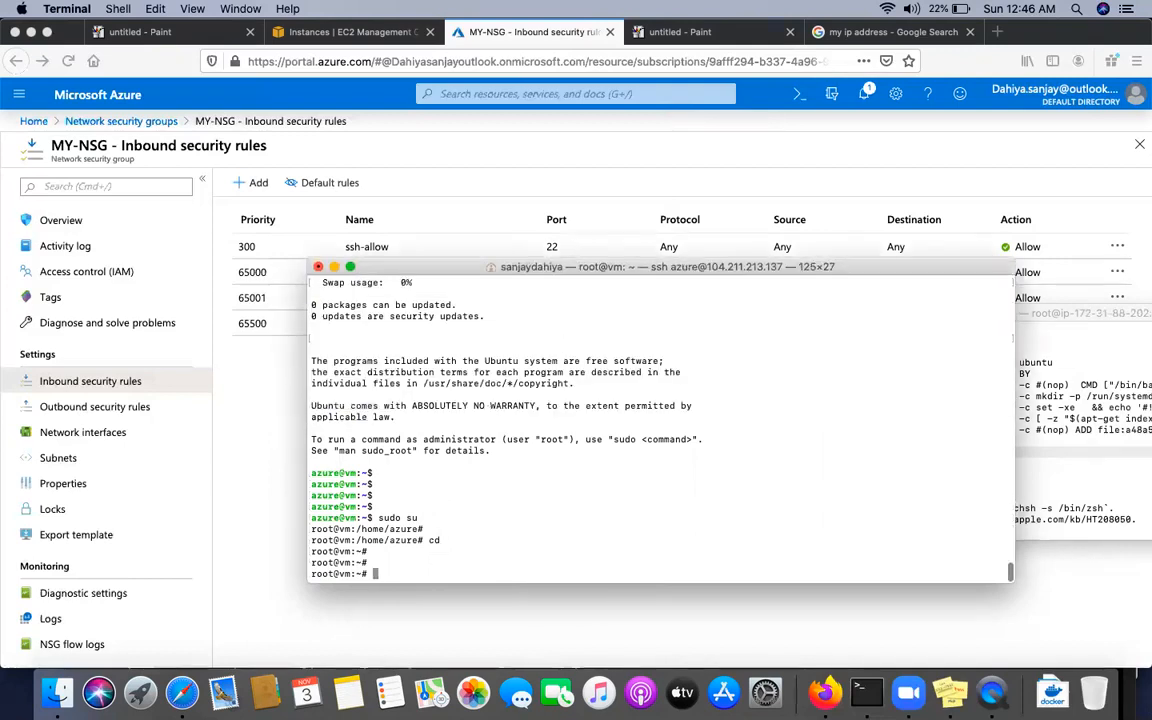
key("ctrl+l")
key("Return")
key("Return")
key("Return")
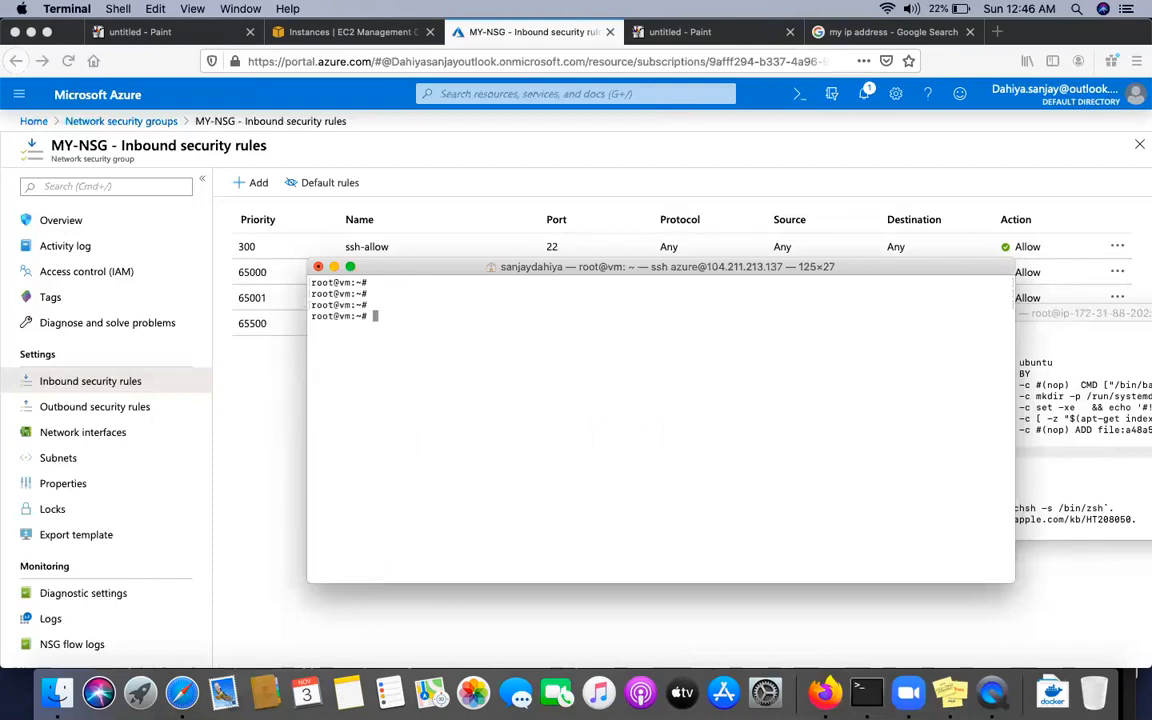
Install the apache2 package with apt-get, confirming with y
type("apt-get install apache2")
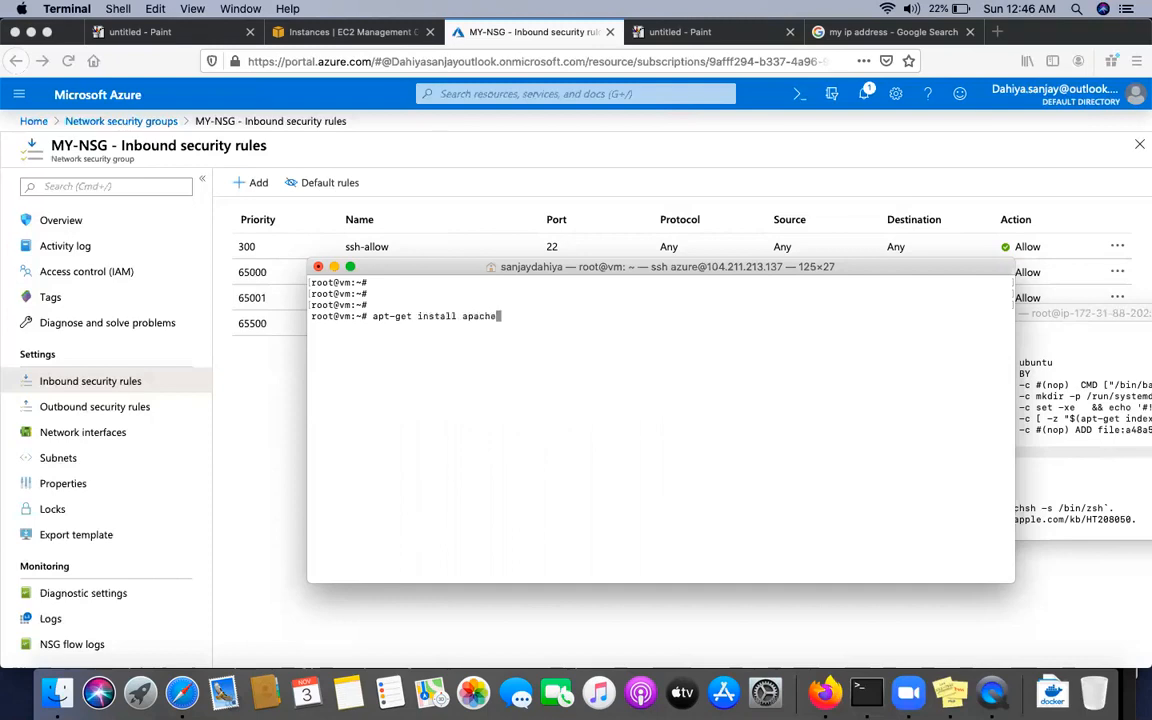
key("Return")
type("y")
key("Return")
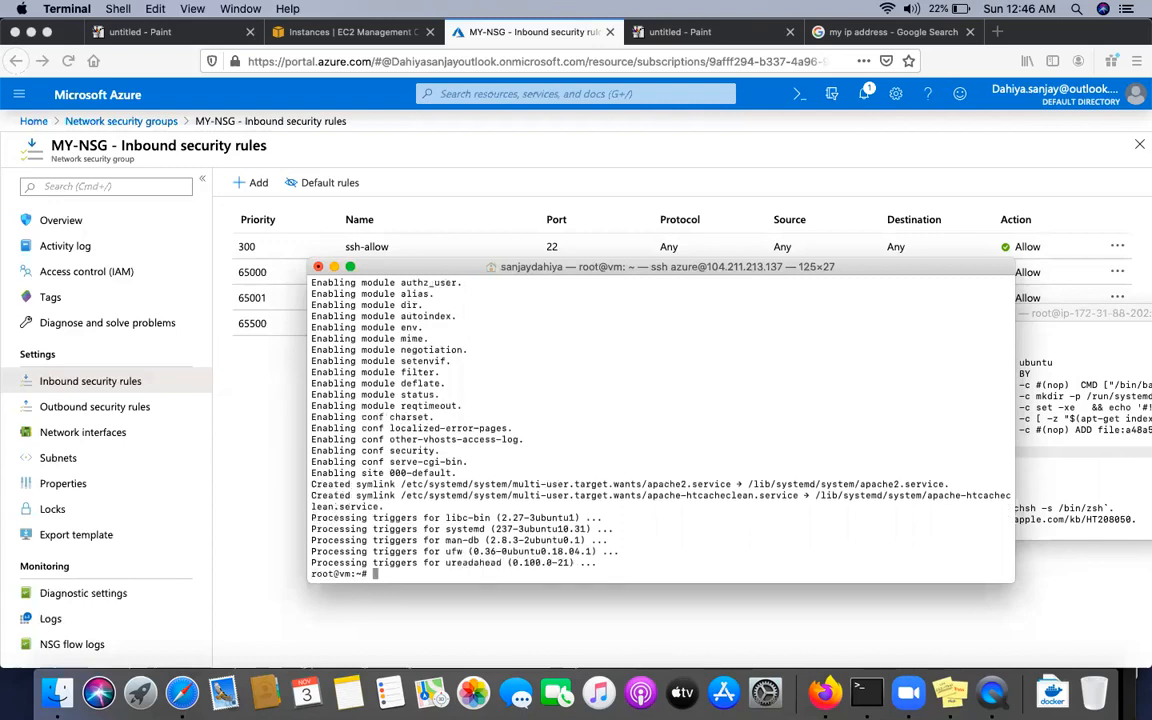
Write "Welcome To Azure NSG" into /var/www/html/index.html
type("cd /var/www/html/")
key("Return")
key("Return")
key("Return")
type("echo \"Welc")
key("BackSpace")
key("BackSpace")
key("BackSpace")
type("e")
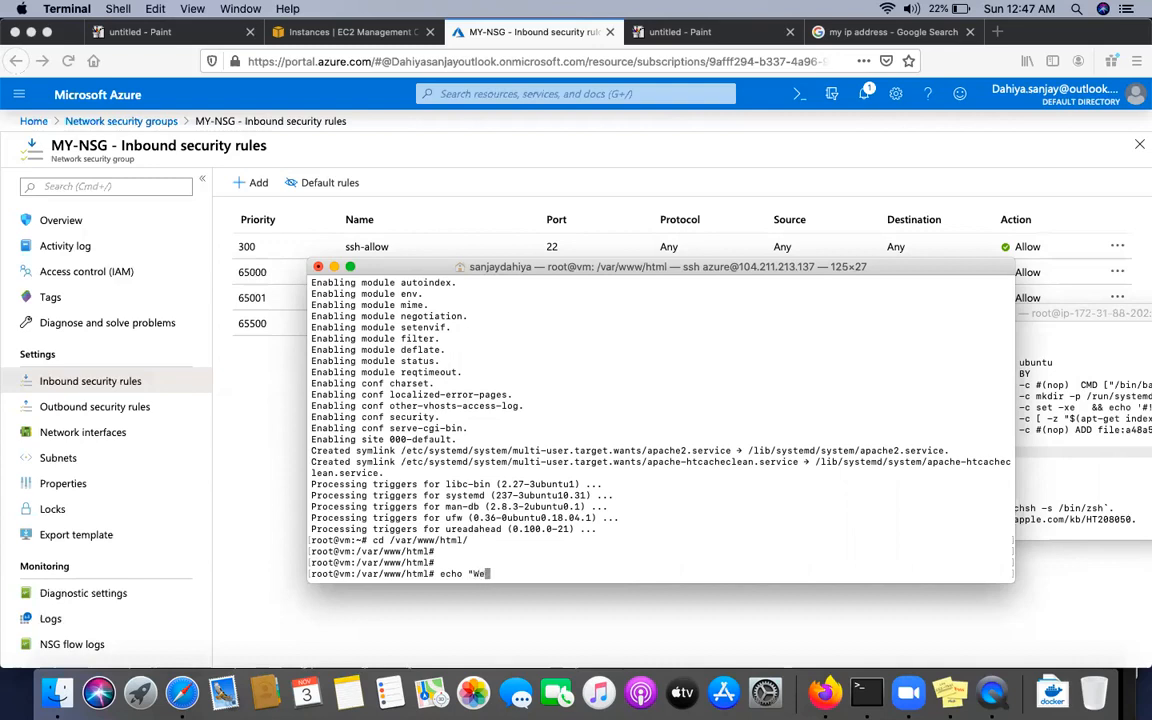
type("lcome To Azur")
type("e N")
type("SG")
type("\" > index.")
type("html")
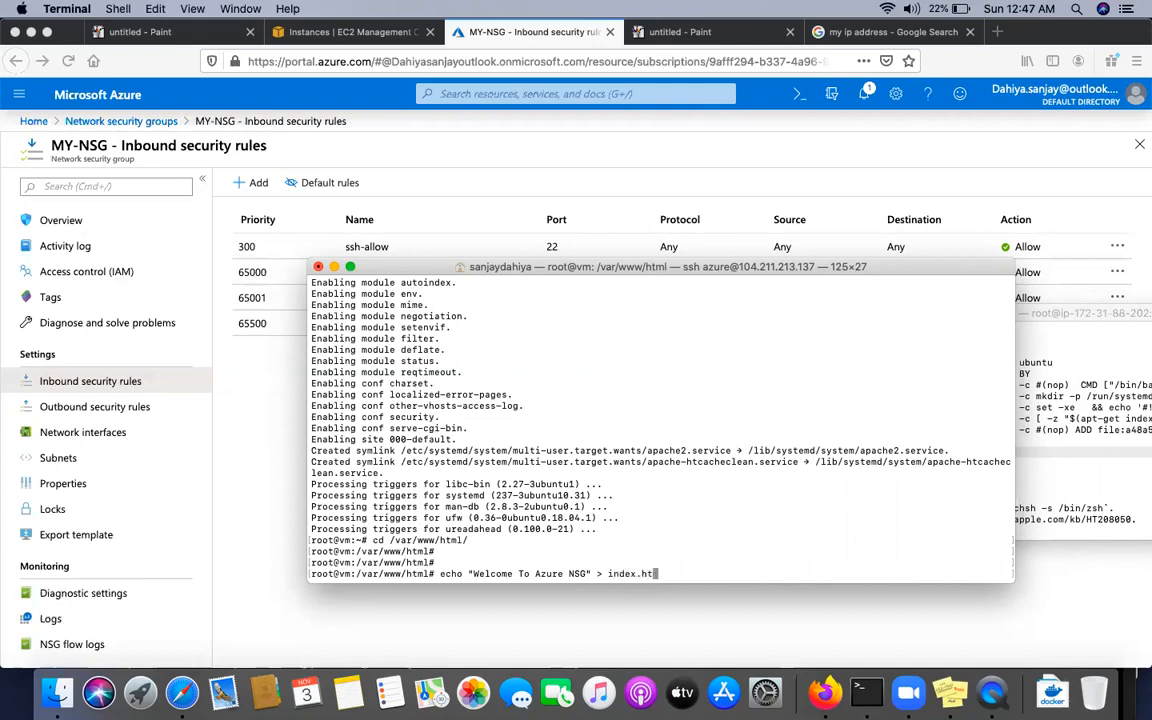
key("Return")
key("Return")
key("Return")
key("Return")
Start the web server with 'service apache2 start'
type("se")
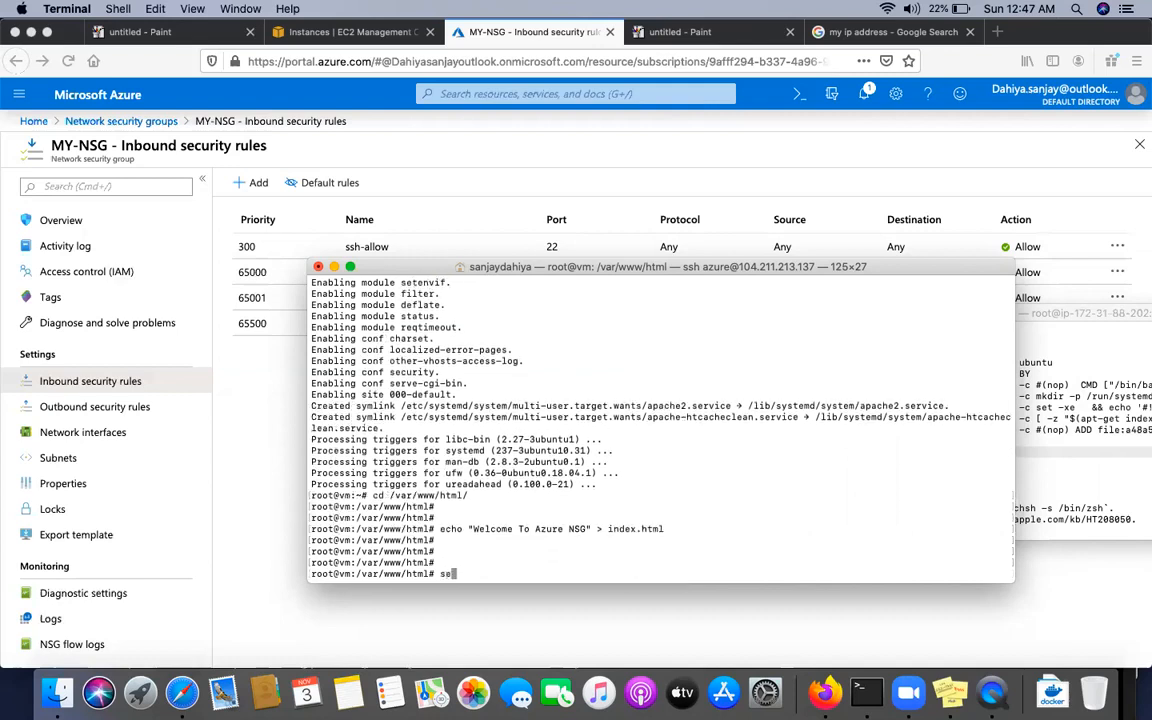
type("rvice apache2 start")
key("Return")
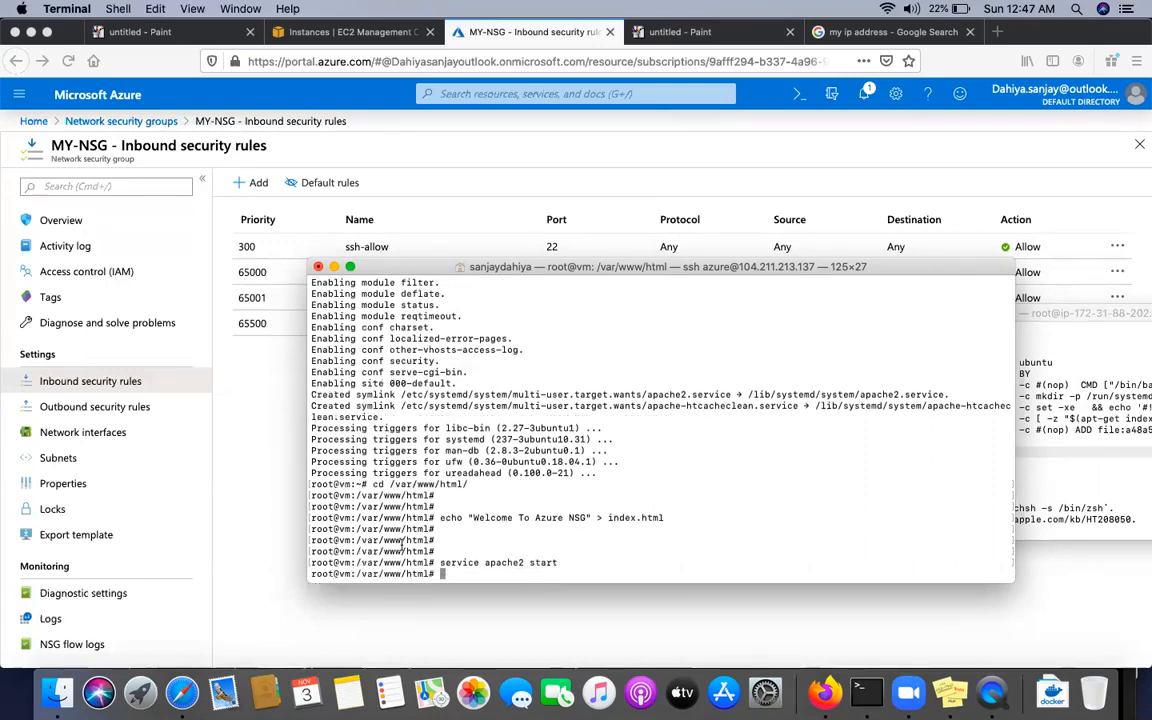
left_click(427, 618)
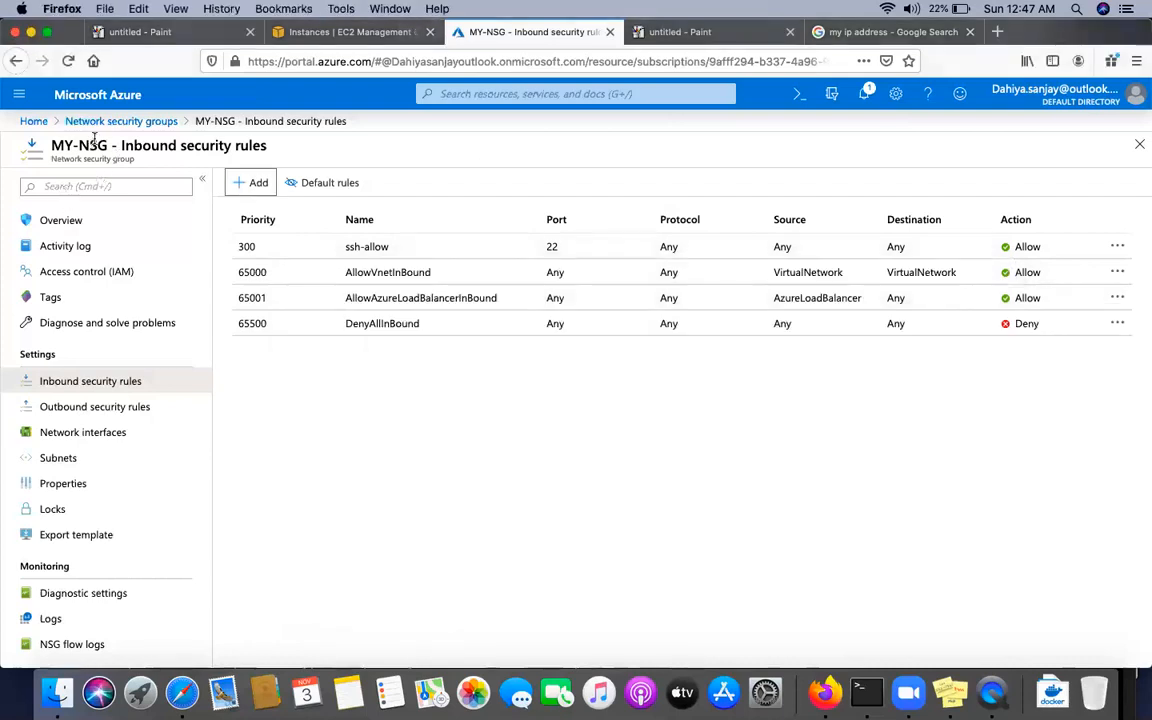
Copy the vm's public IP address from its overview page
left_click(20, 94)
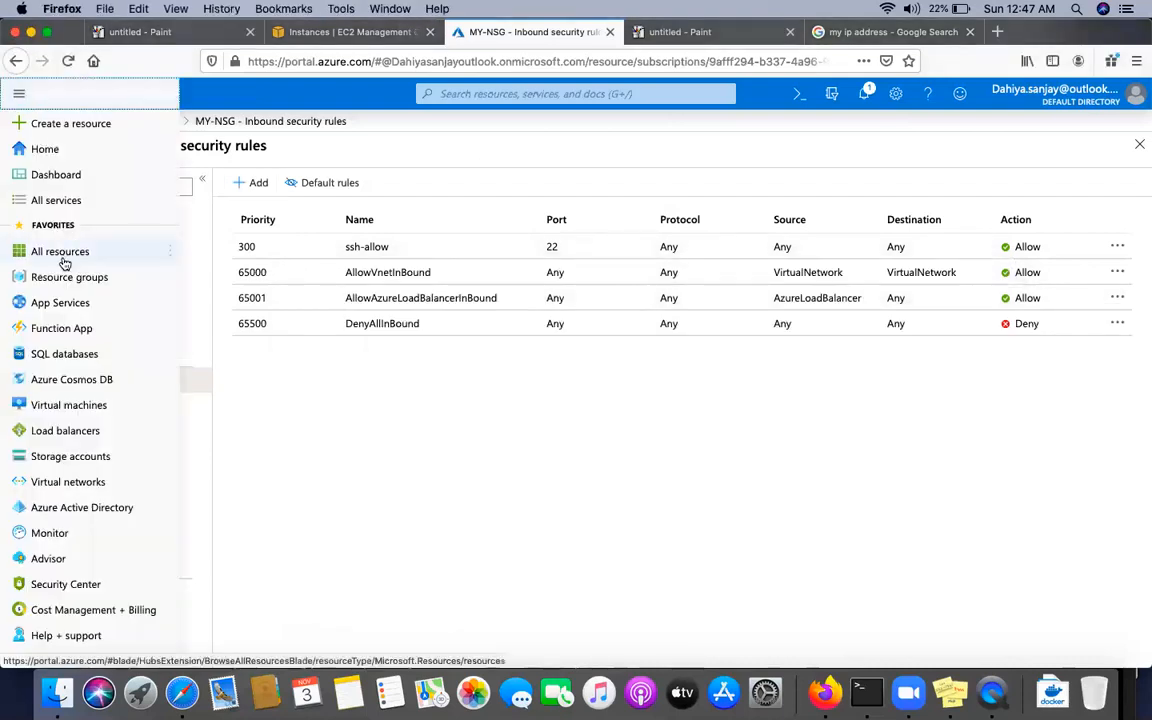
left_click(60, 405)
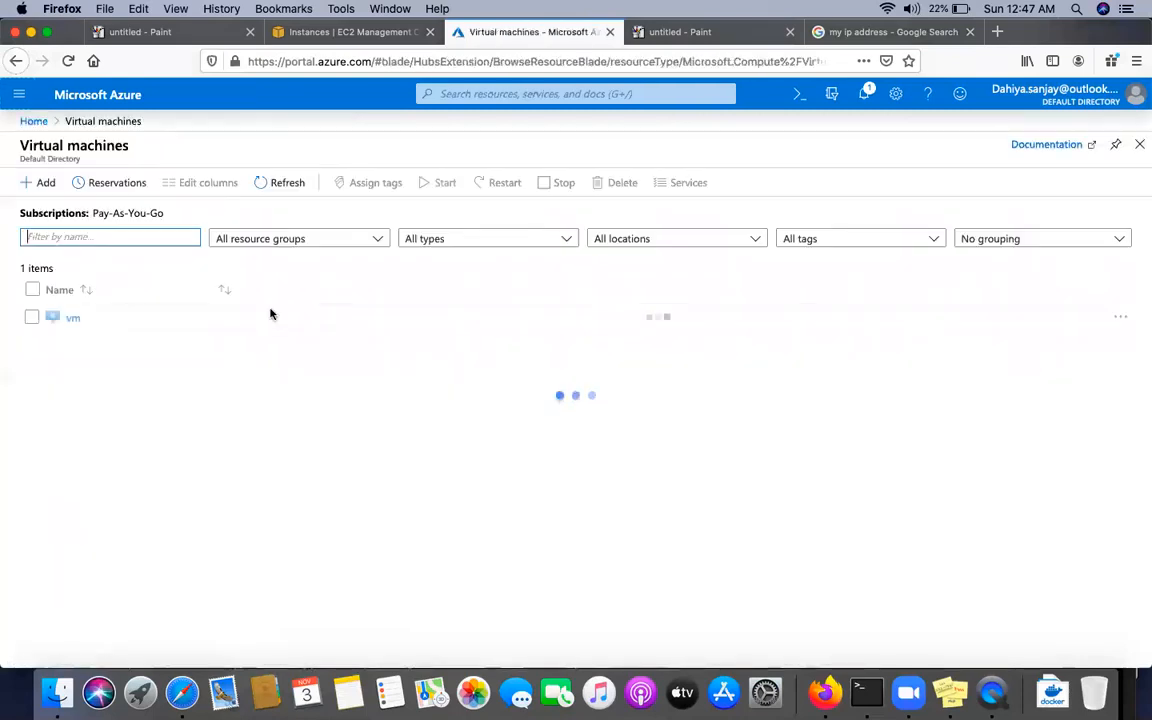
left_click(71, 320)
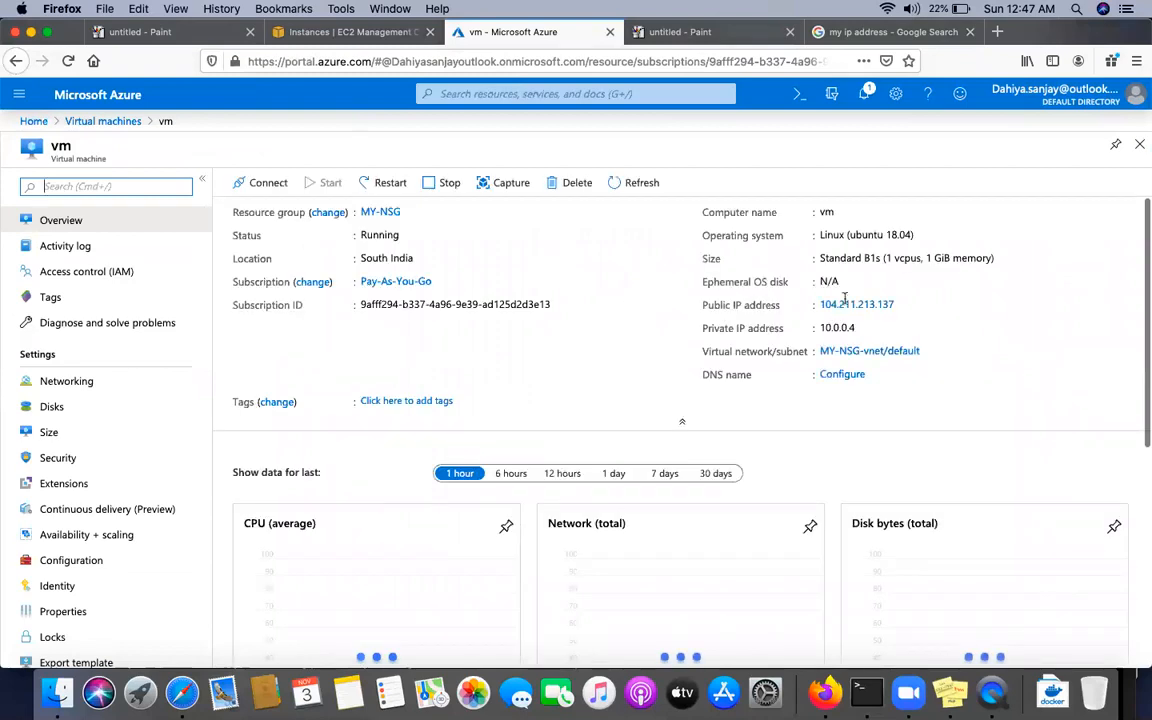
left_click(903, 305)
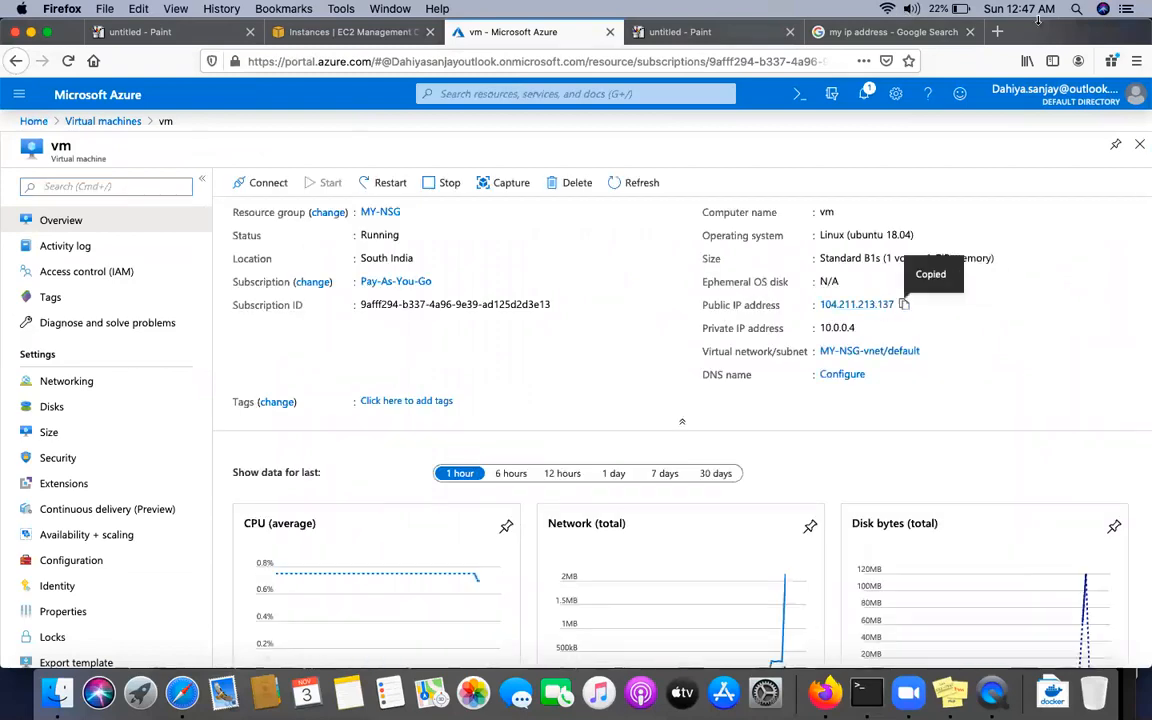
Load 104.211.213.137 in a new browser tab, then return to the vm overview
left_click(998, 32)
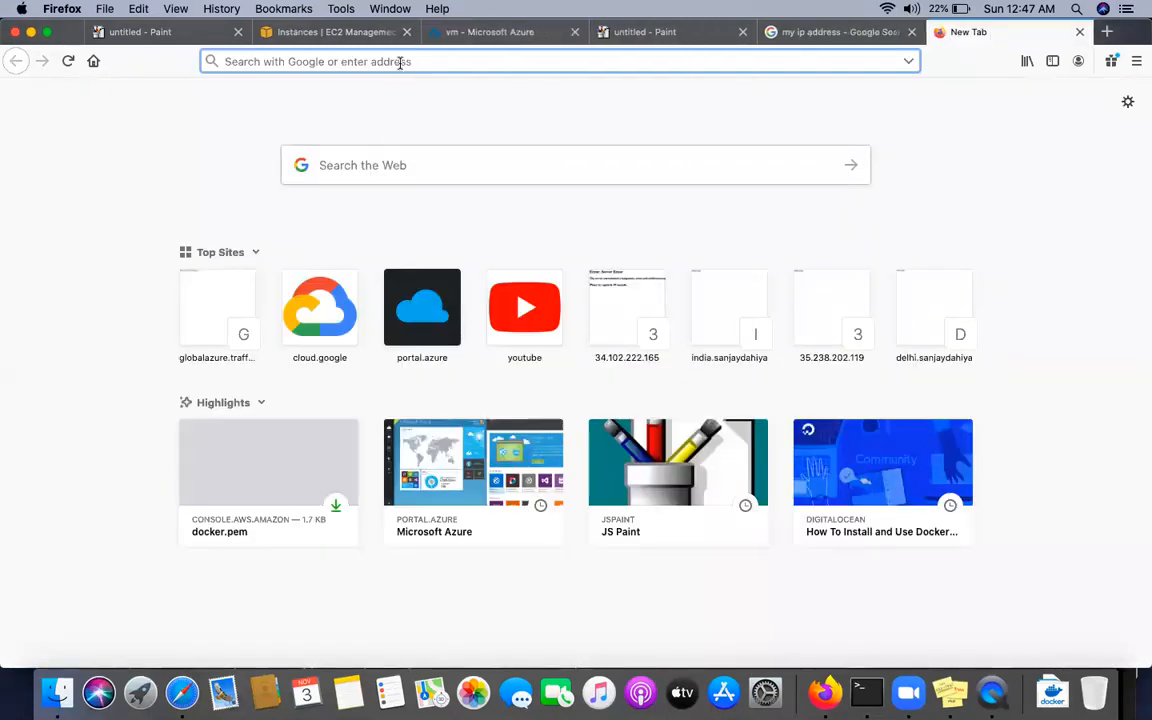
key("super+v")
key("Return")
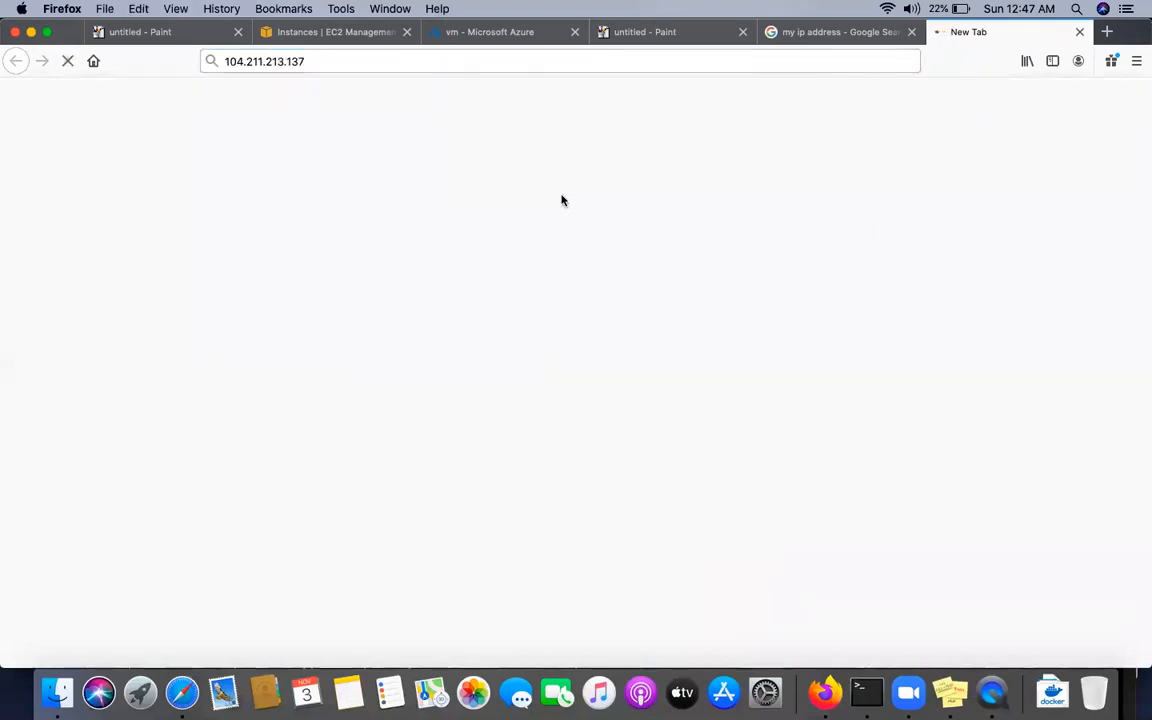
left_click(447, 46)
left_click(461, 93)
Find Network security groups and open MY-NSG's inbound security rules
type("NSG")
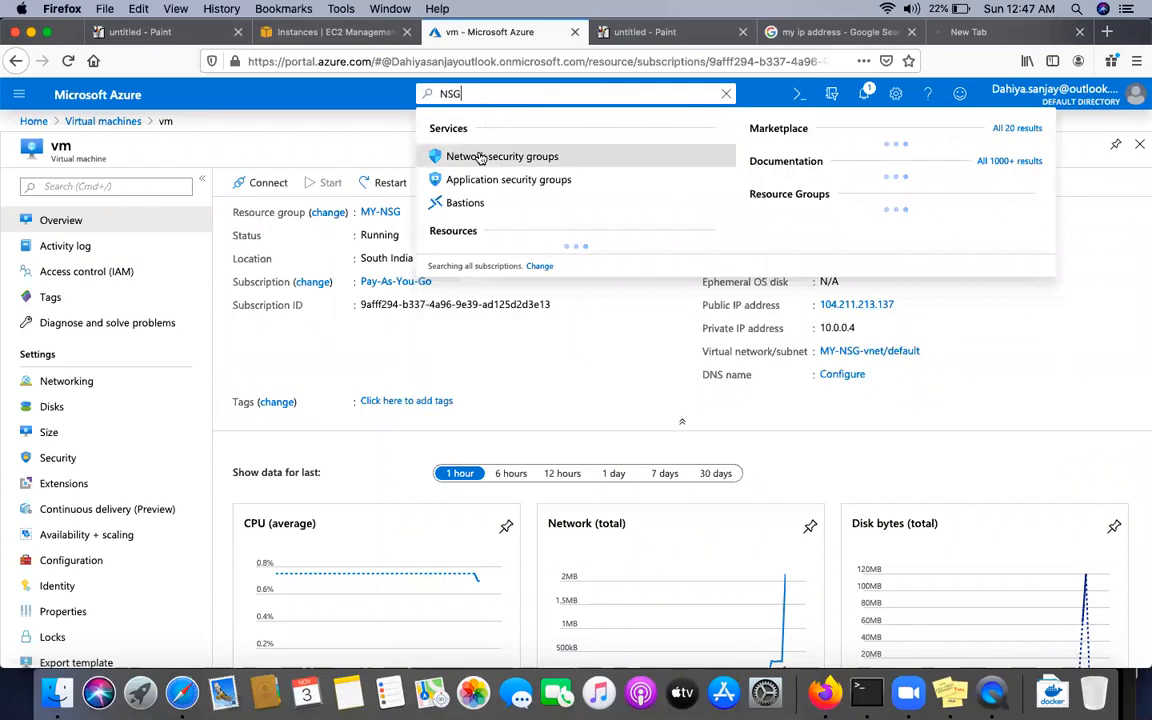
left_click(483, 157)
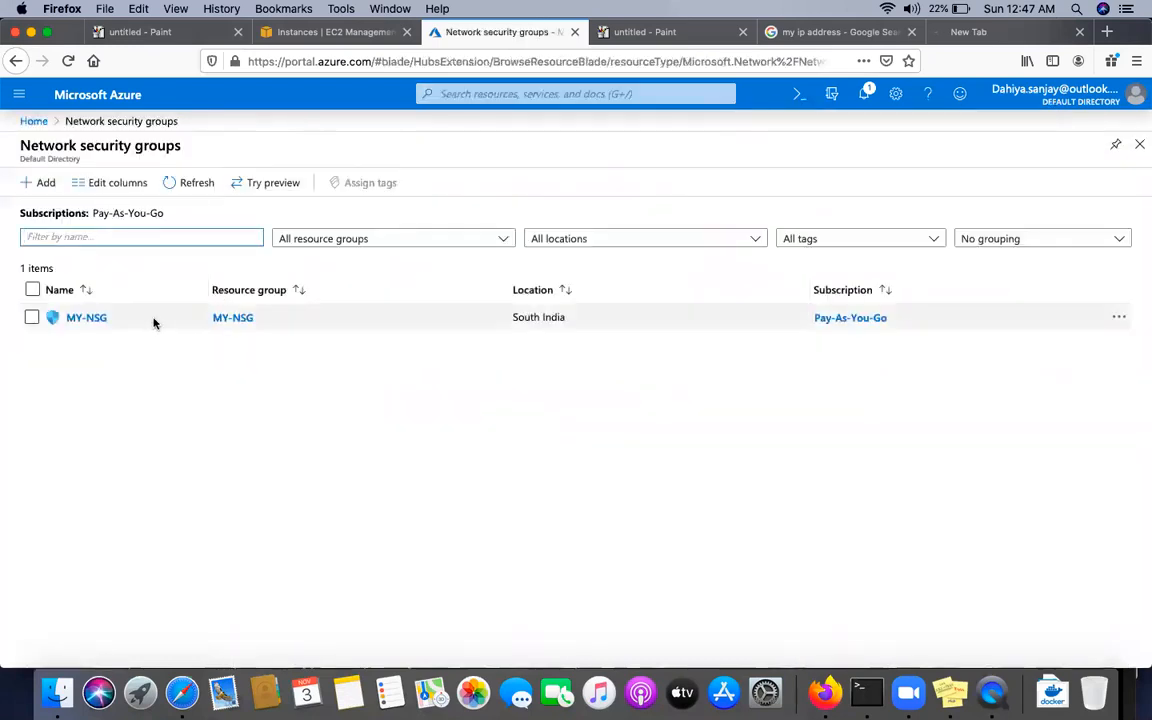
left_click(87, 318)
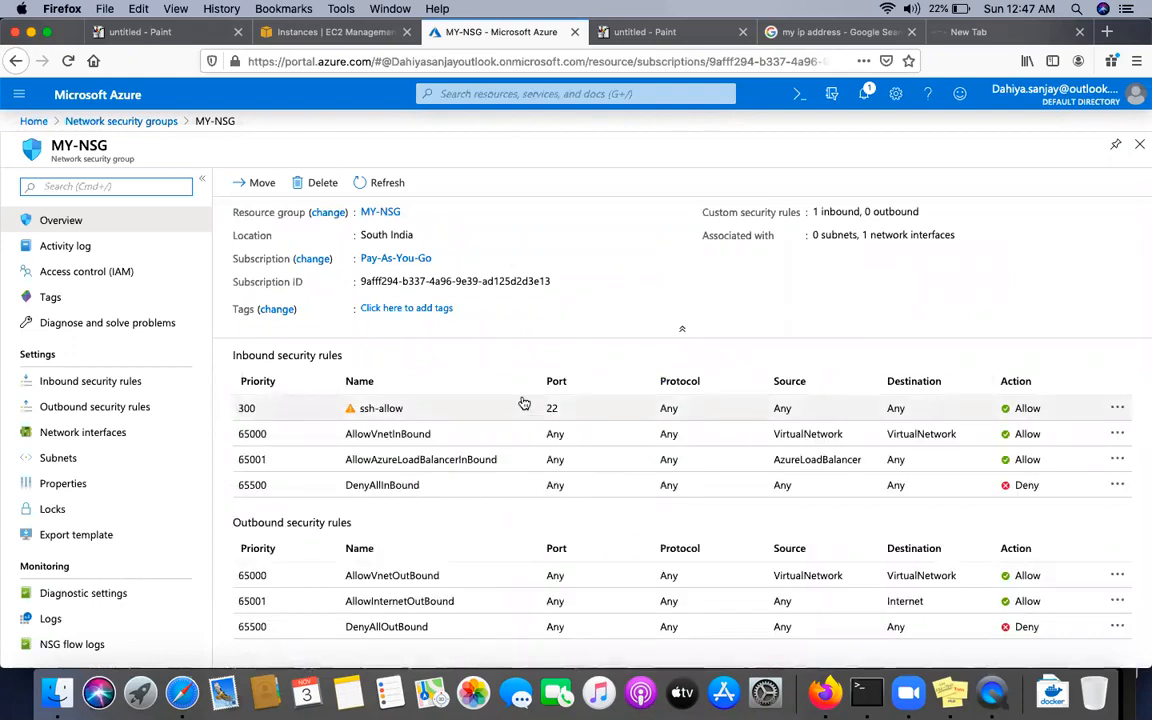
left_click(106, 380)
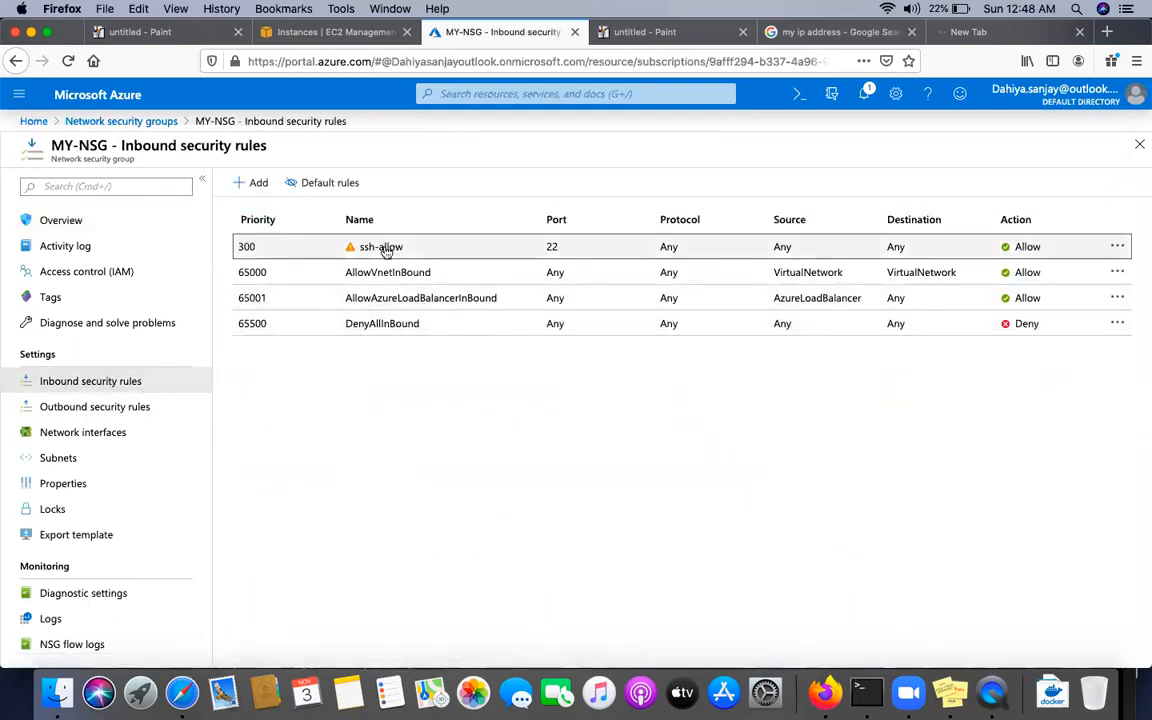
Add inbound rule Port_8080 allowing any source on destination port 80 at priority 310
left_click(246, 182)
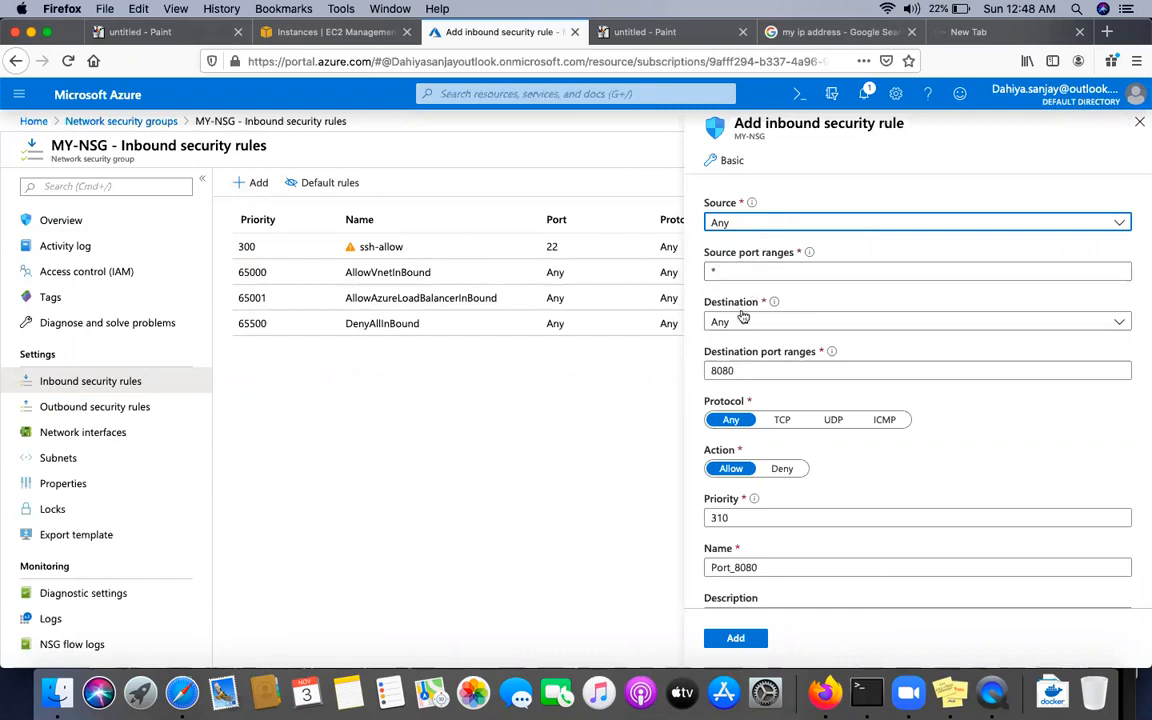
left_click(747, 371)
key("BackSpace")
key("BackSpace")
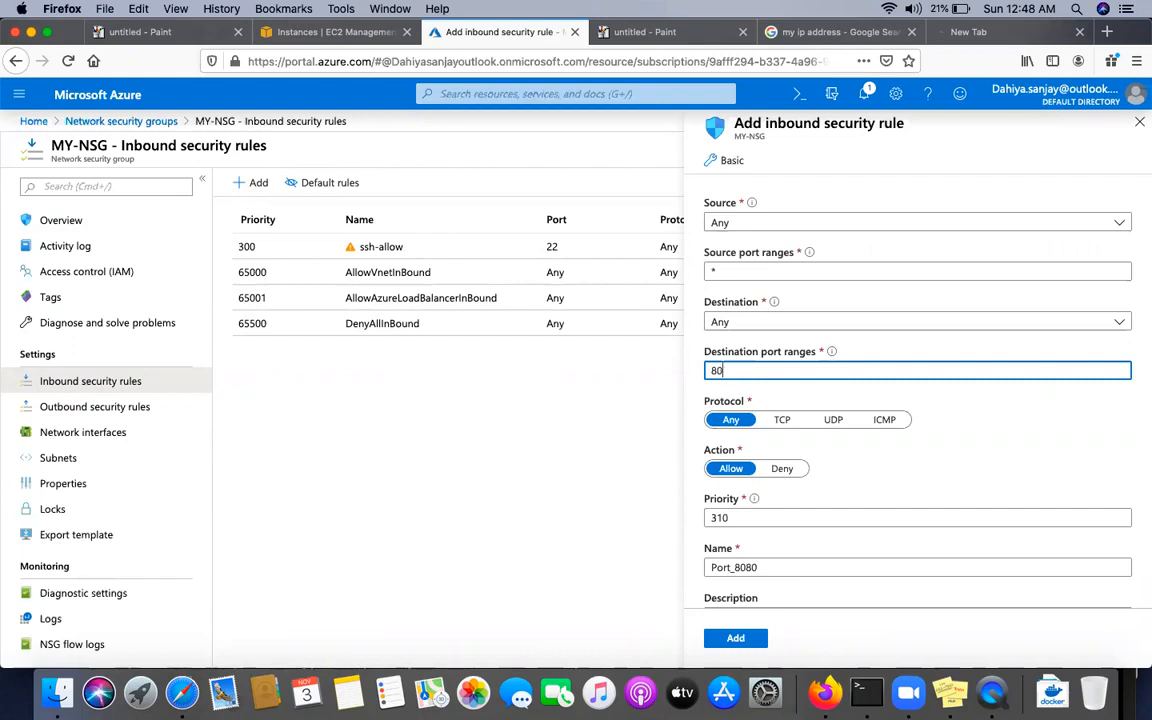
left_click(987, 404)
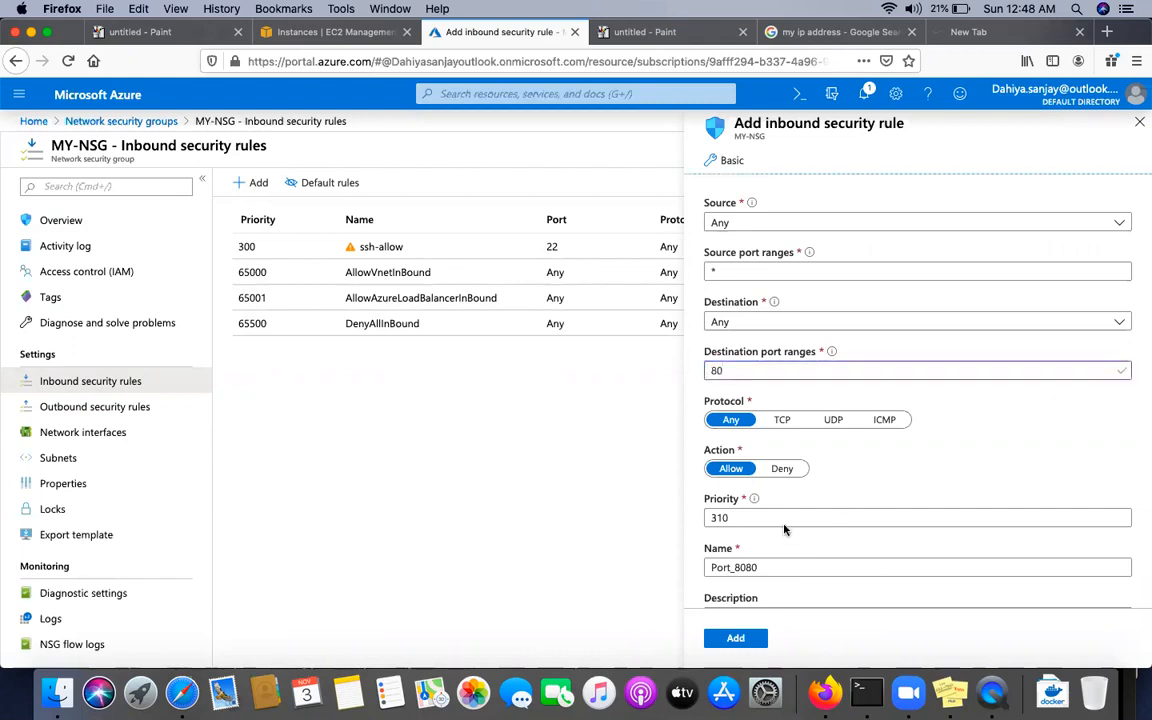
scroll(769, 518, "down", 2)
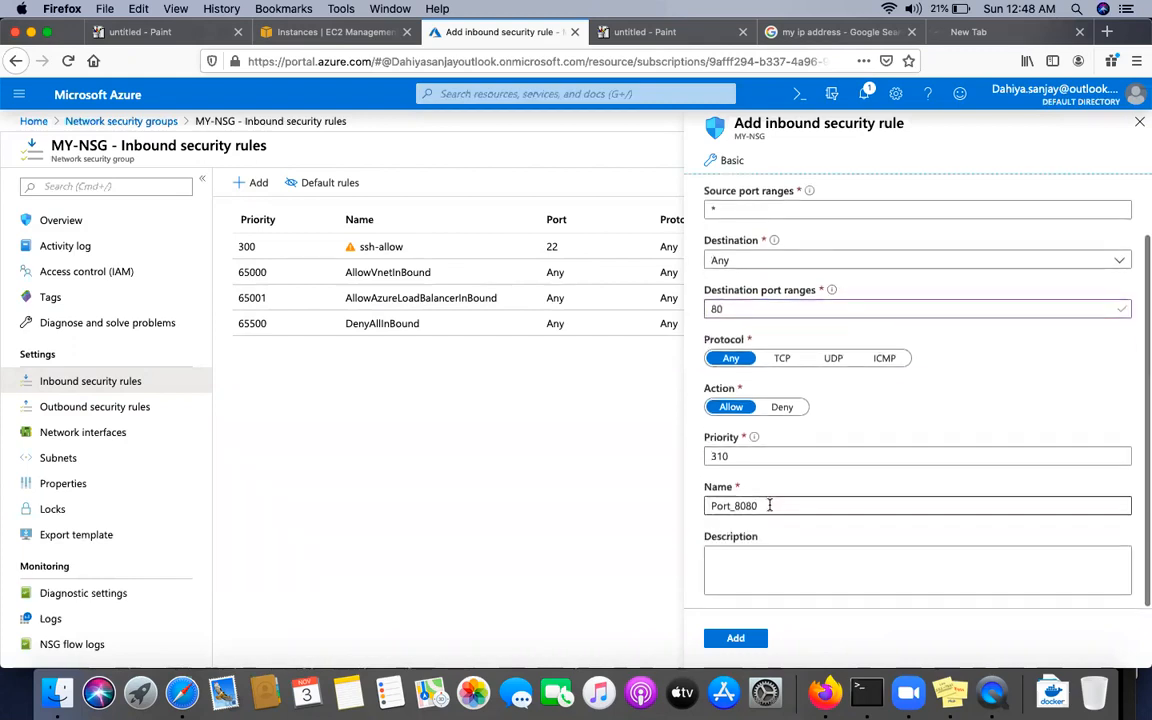
left_click(733, 640)
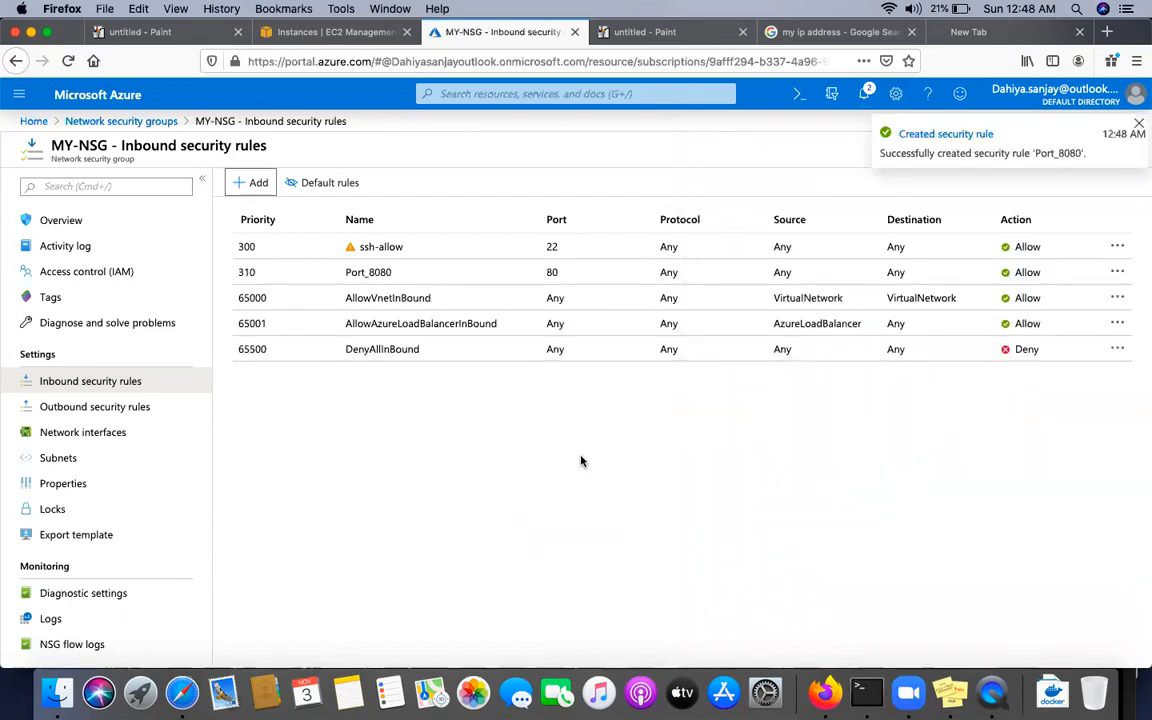
Load 104.211.213.137 in Firefox until the 'Welcome To Azure NSG' page appears
left_click(960, 32)
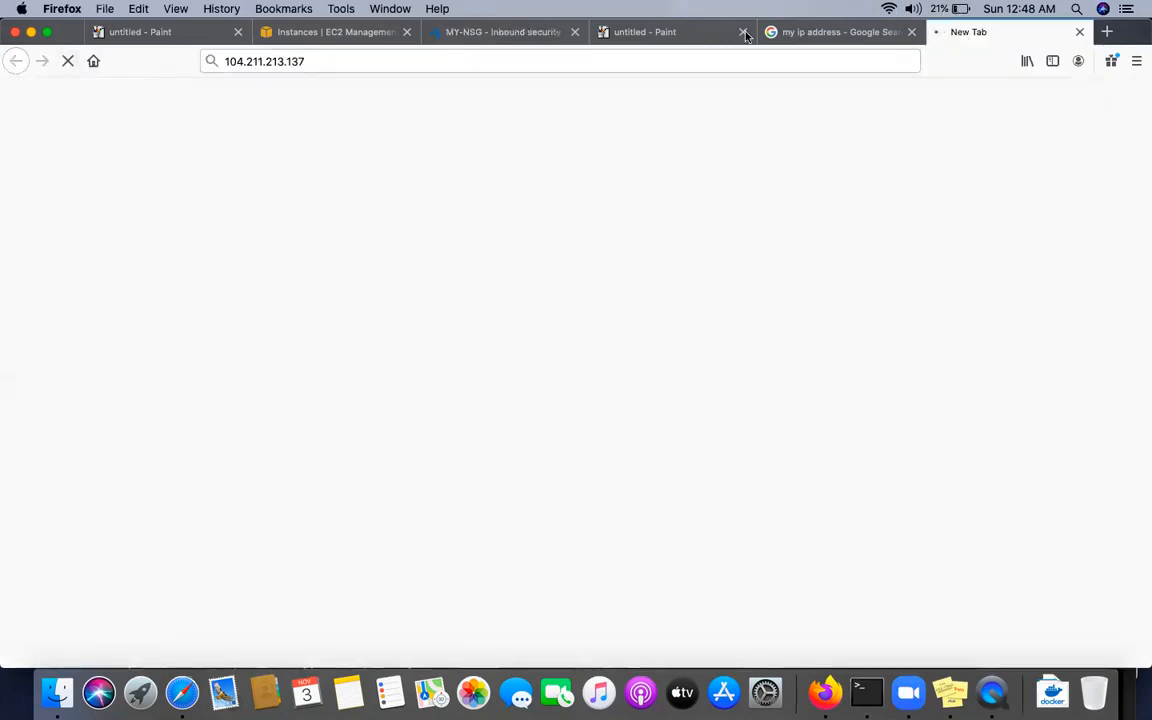
left_click(640, 60)
key("Return")
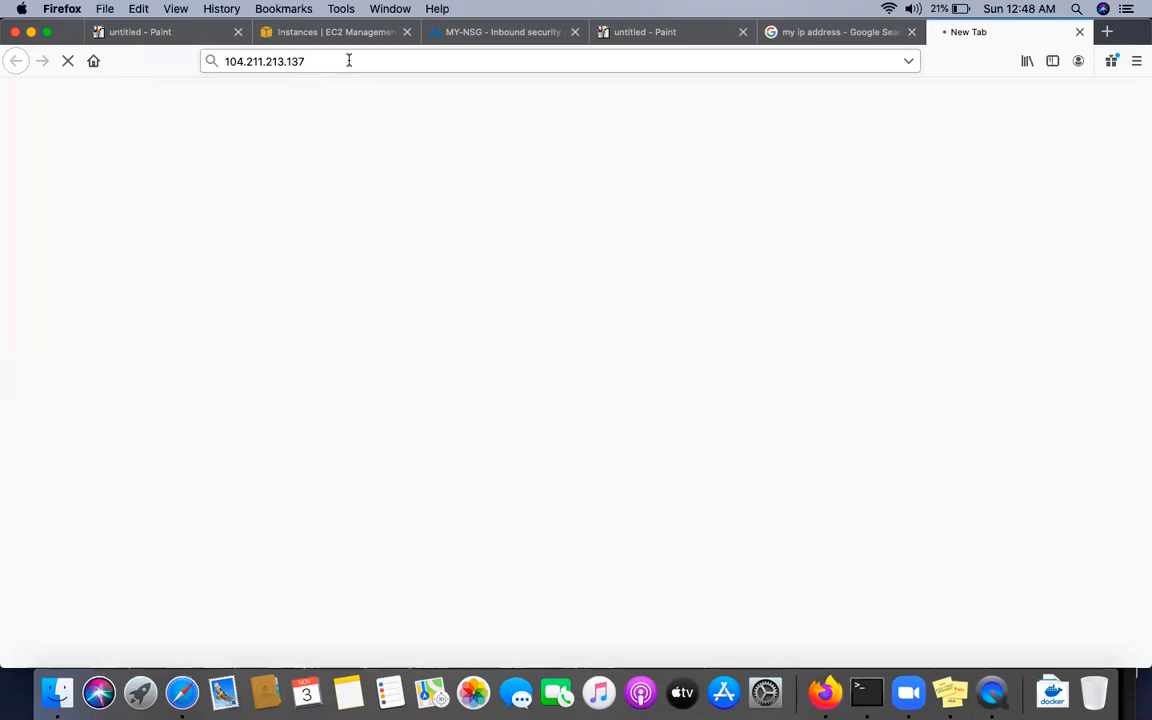
left_click(316, 61)
key("Return")
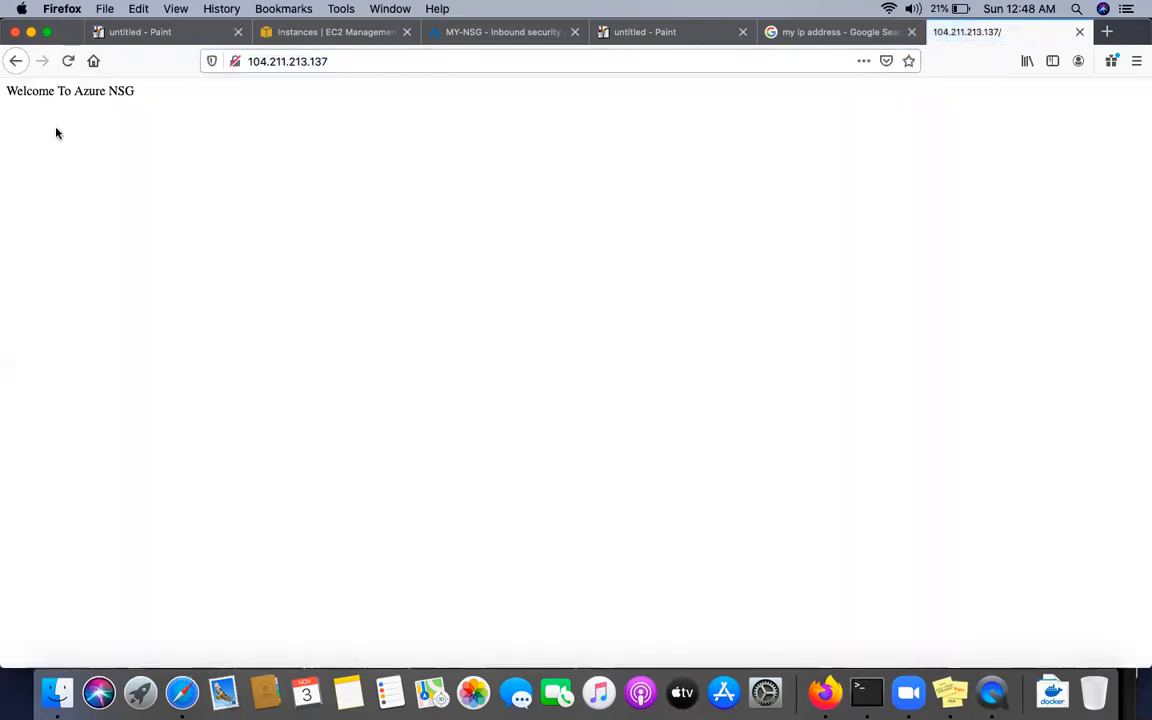
left_click(68, 61)
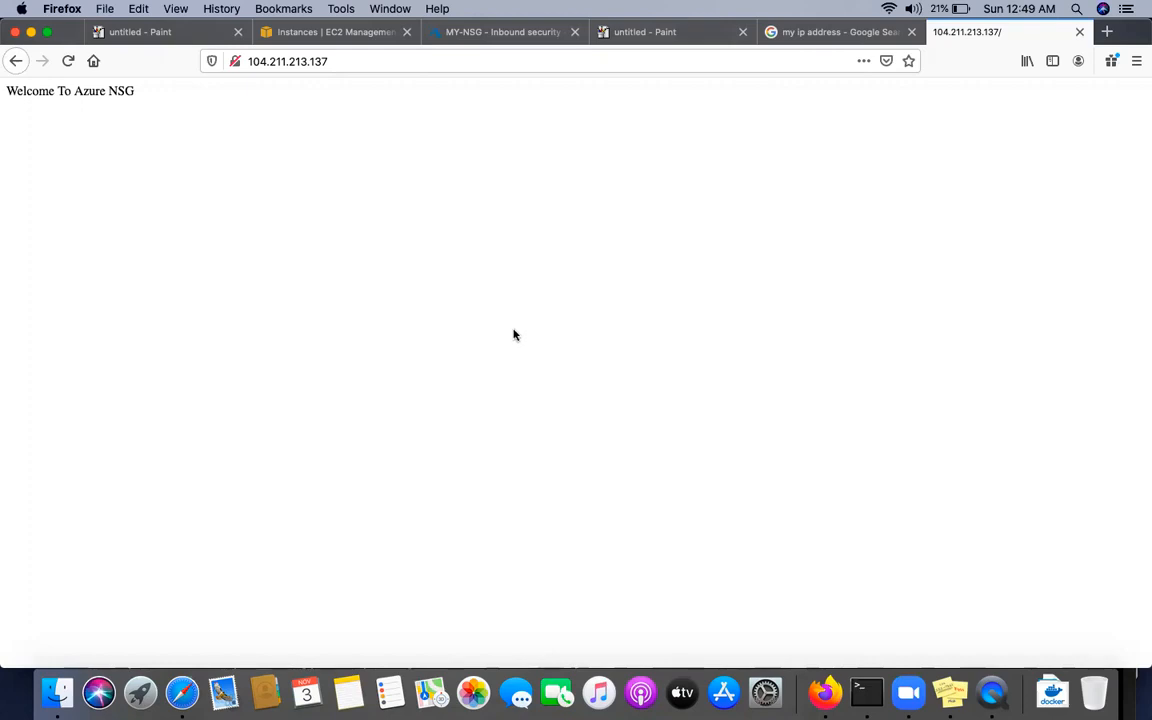
Go back to the terminal and start typing 'ping google.co'
left_click(450, 48)
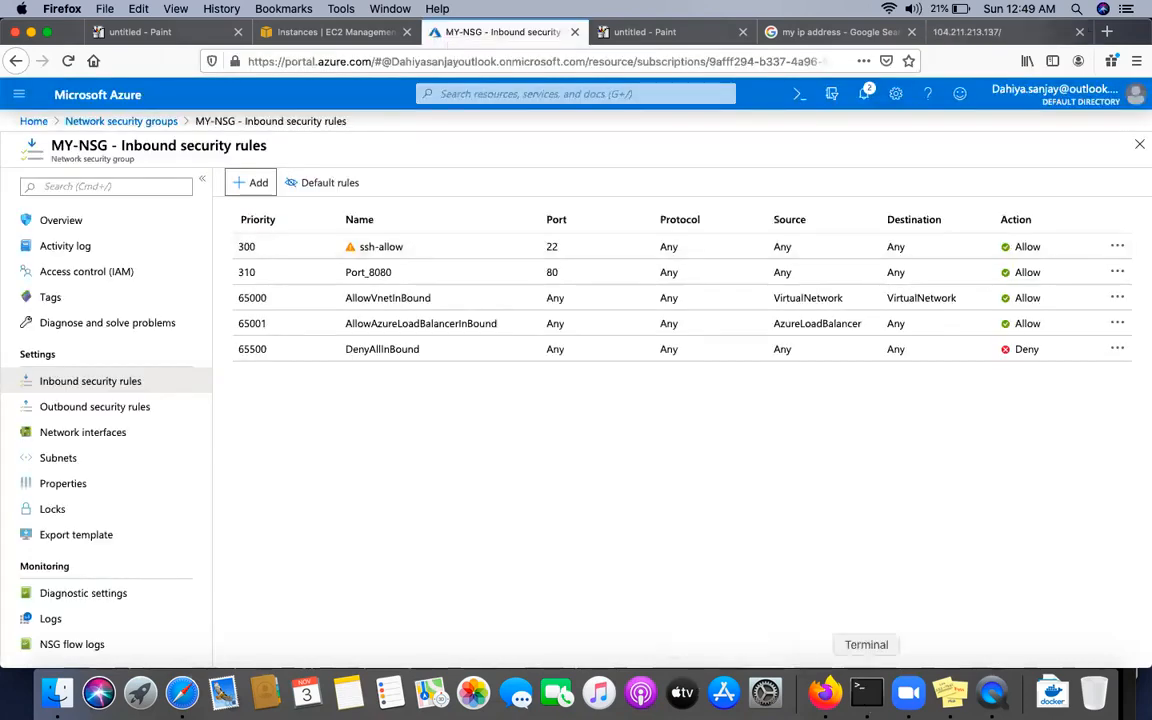
left_click(866, 692)
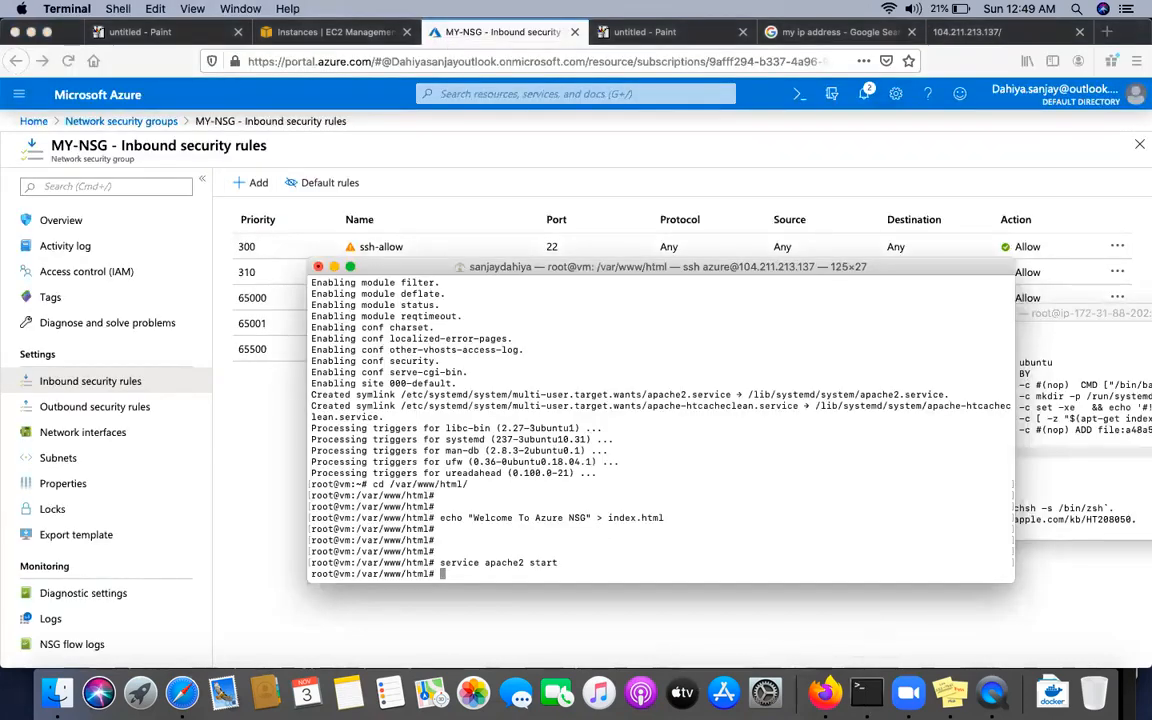
key("Return")
key("Return")
key("Return")
key("Return")
type("ping google.co")
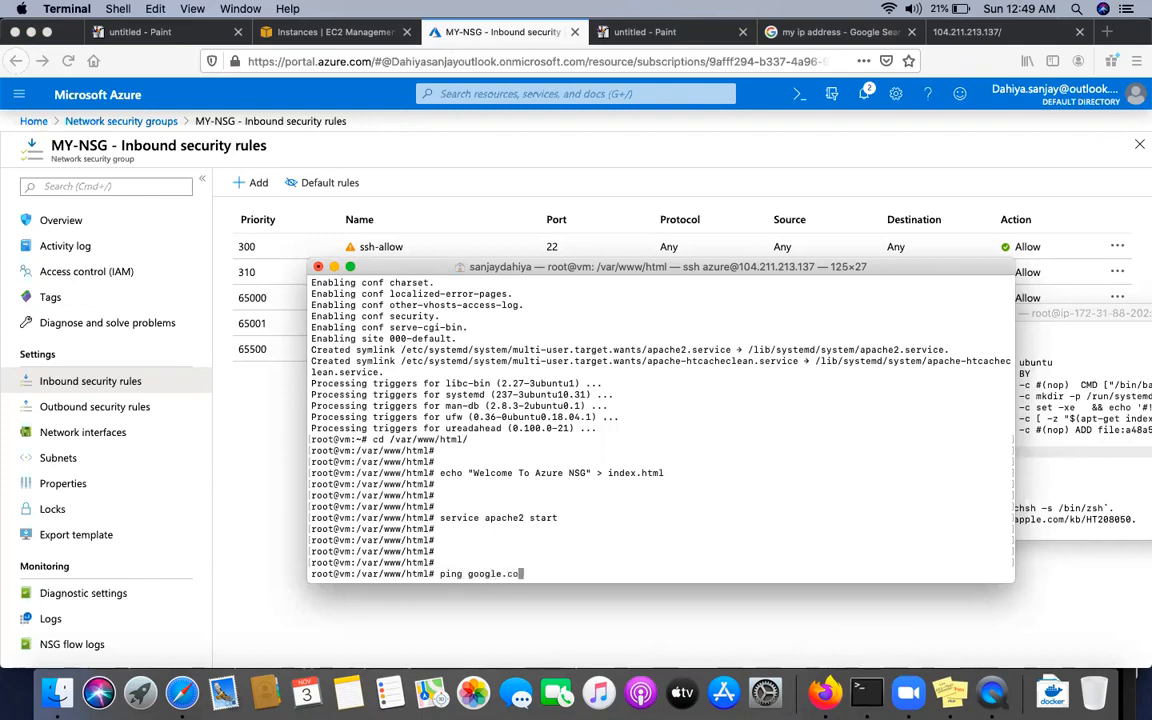
key("BackSpace")
key("BackSpace")
key("BackSpace")
key("BackSpace")
key("BackSpace")
key("BackSpace")
key("BackSpace")
key("BackSpace")
key("BackSpace")
type("www.google.com")
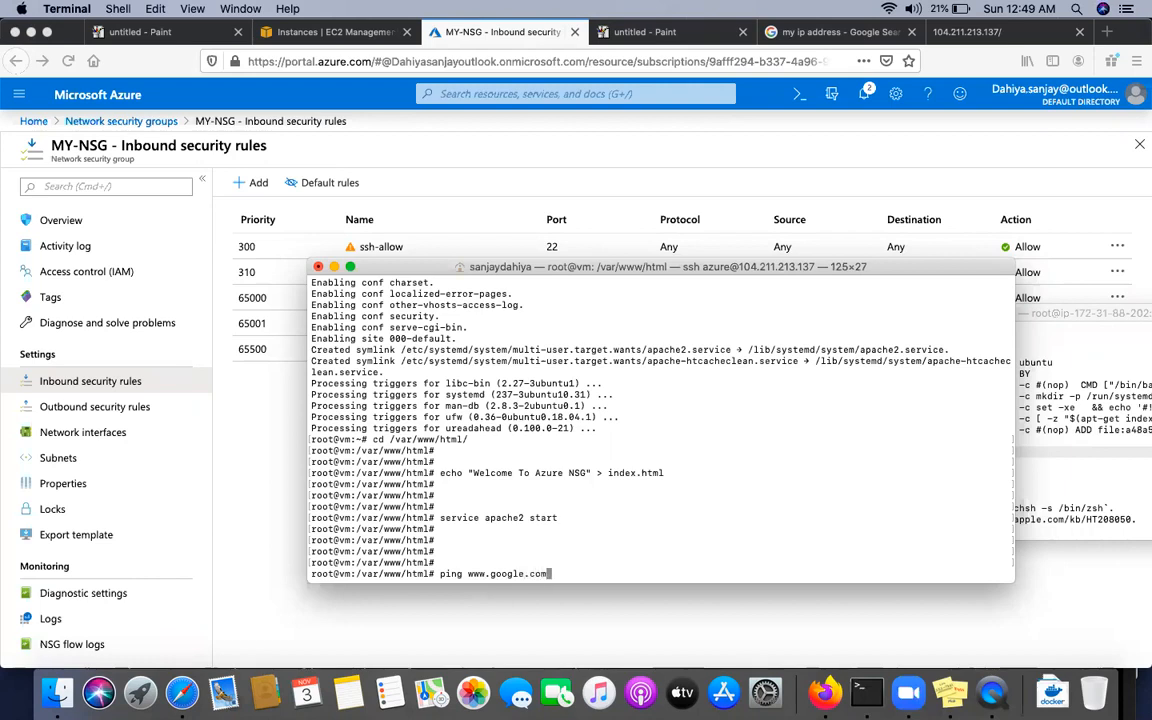
key("Return")
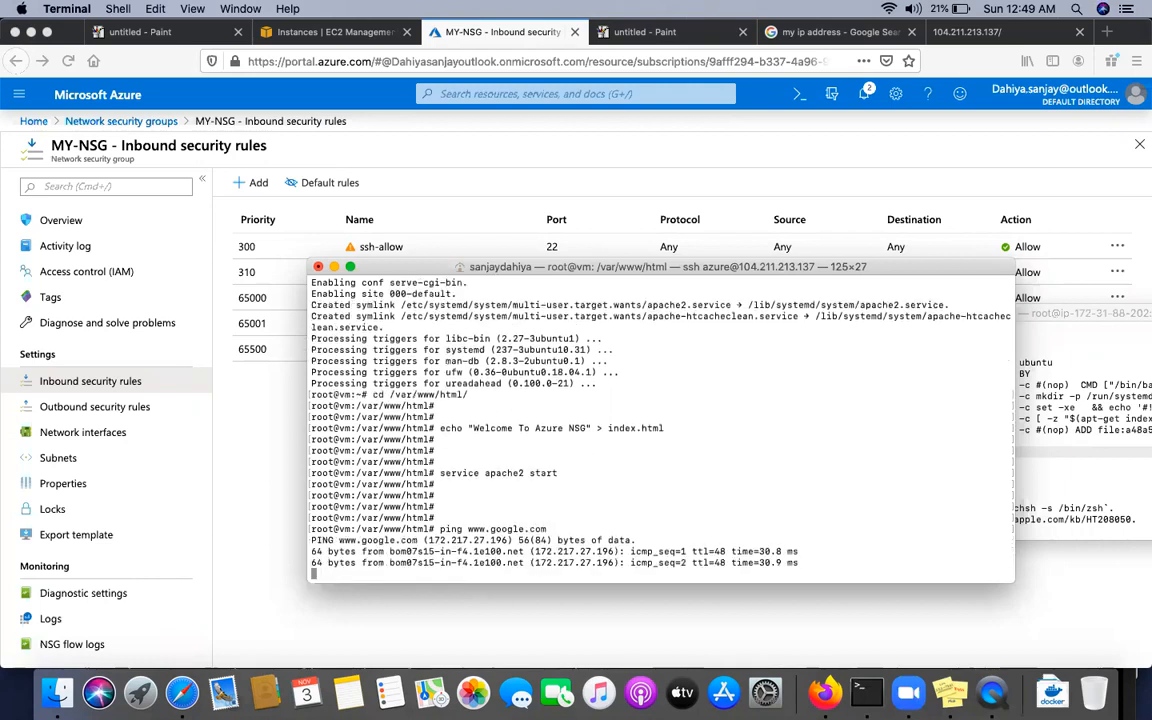
key("ctrl+c")
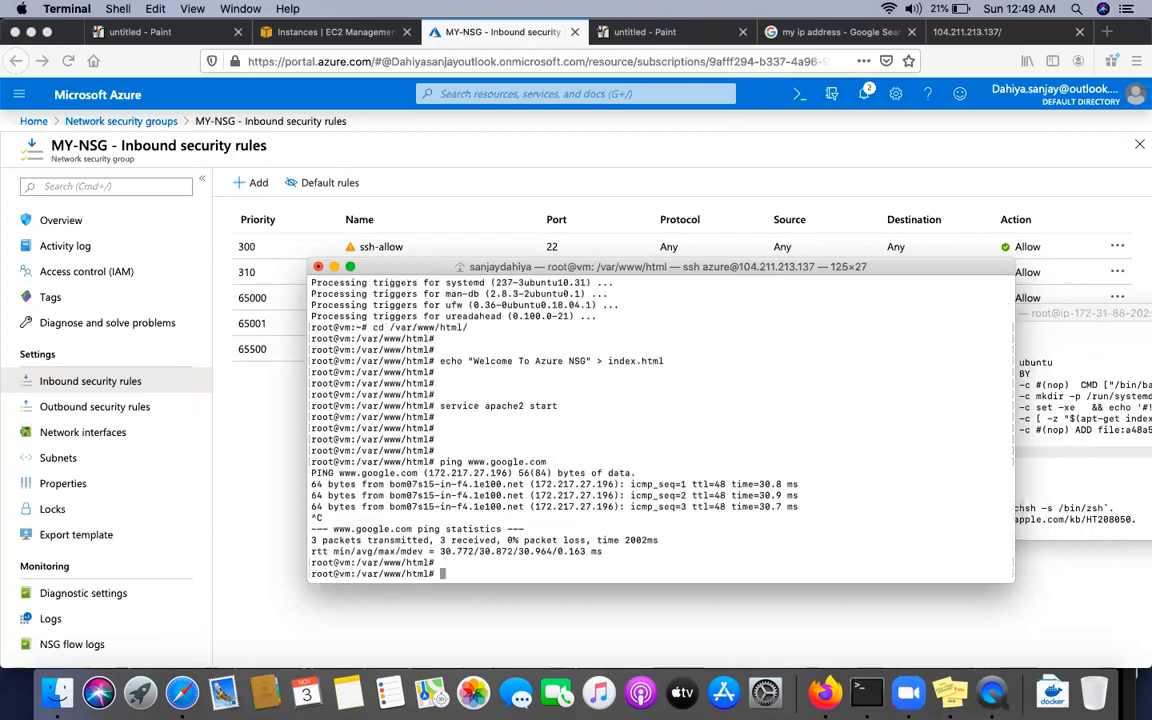
key("Return")
key("Return")
key("Return")
Try 'apt-get install elinks' and 'elinks*', then run 'apt-get update'
type("apt")
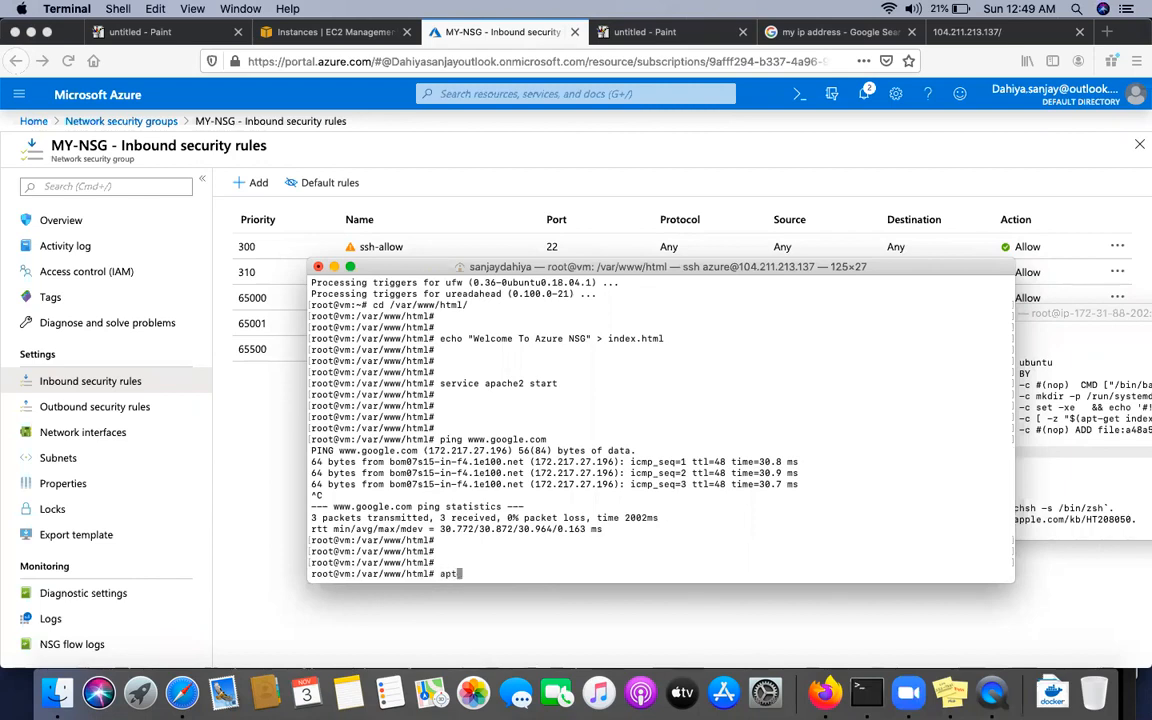
type("-get install elinks")
key("Return")
key("Up")
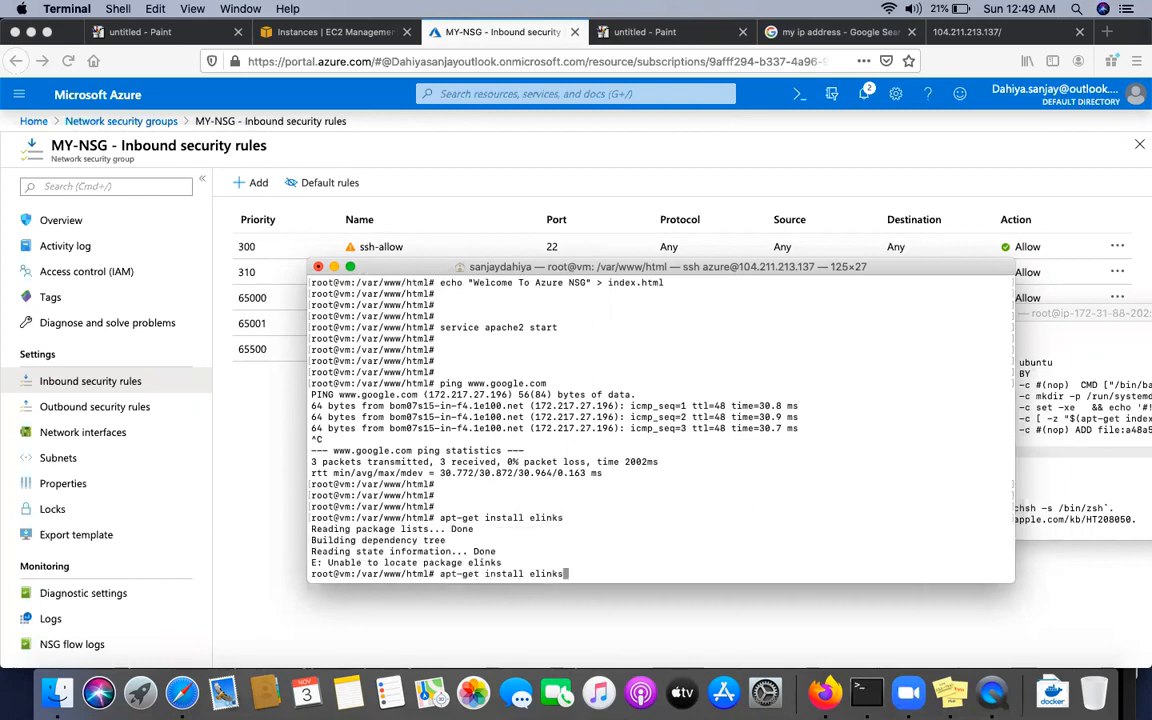
type("*")
key("Return")
key("Return")
key("Return")
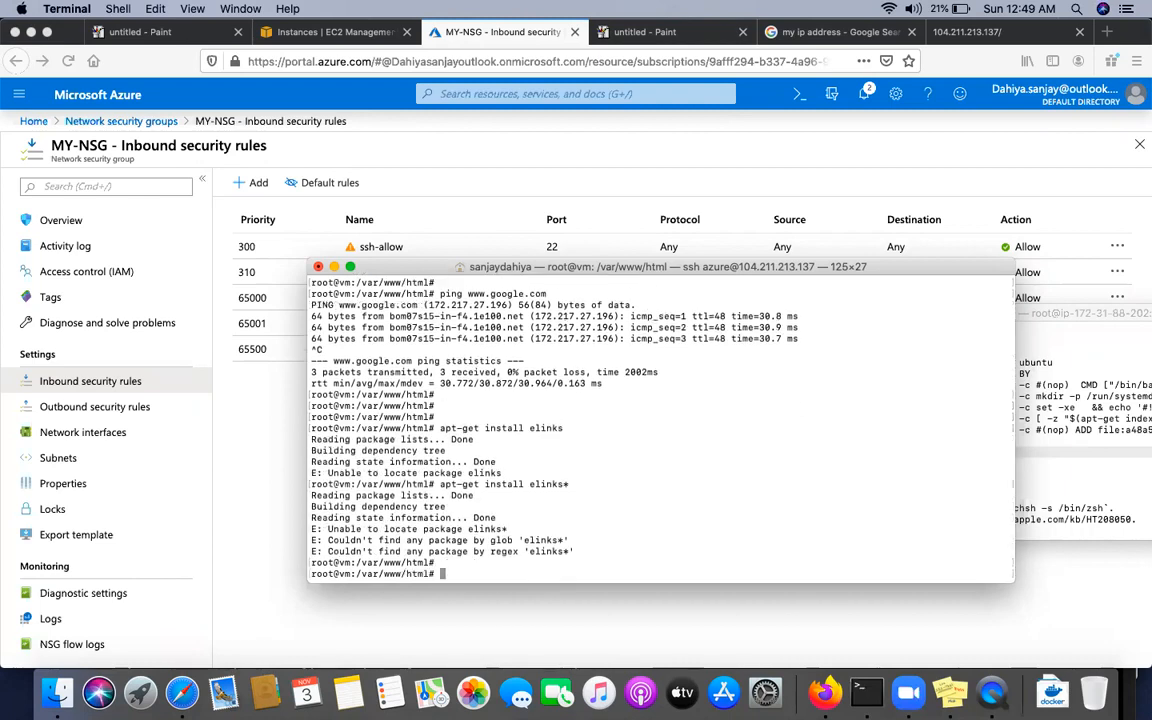
type("apt-get update")
key("Return")
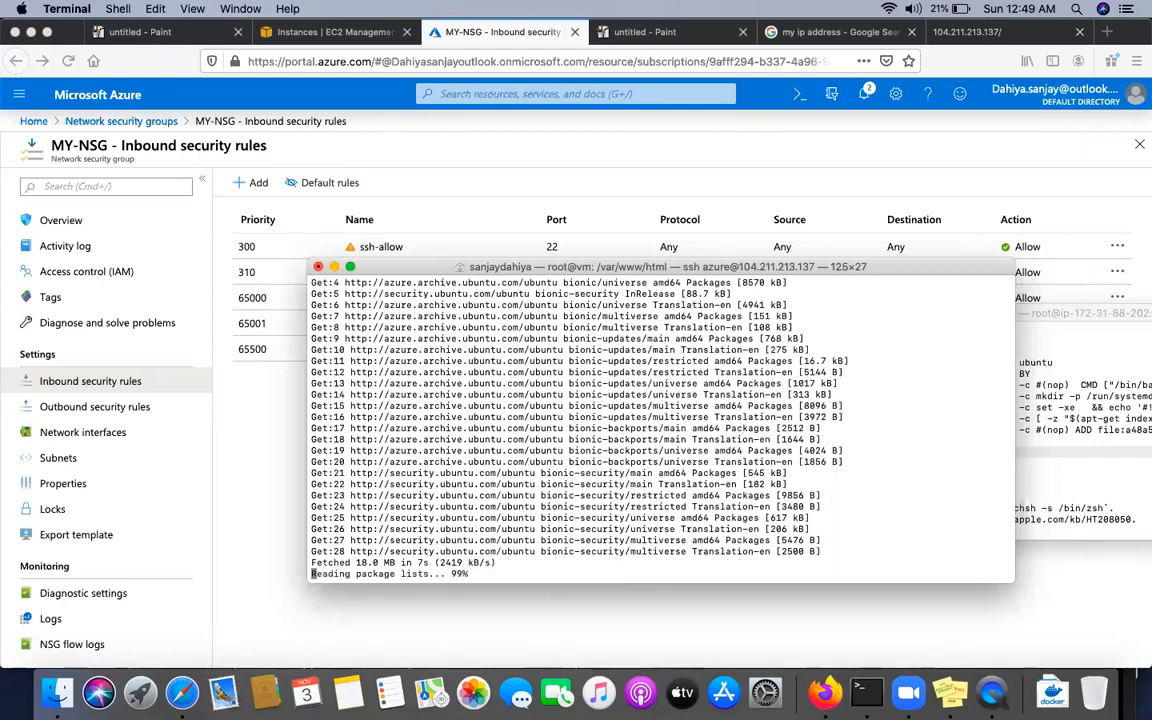
Rerun 'apt-get install elinks*' and answer y to install elinks
key("Up")
key("Up")
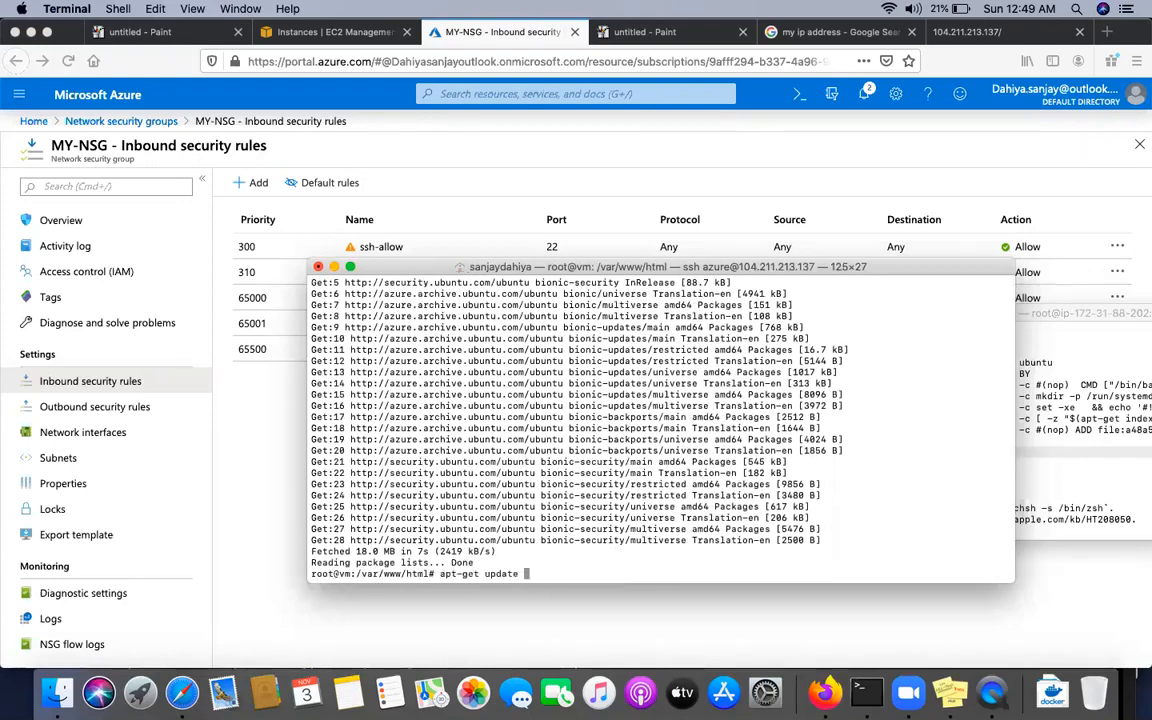
key("Return")
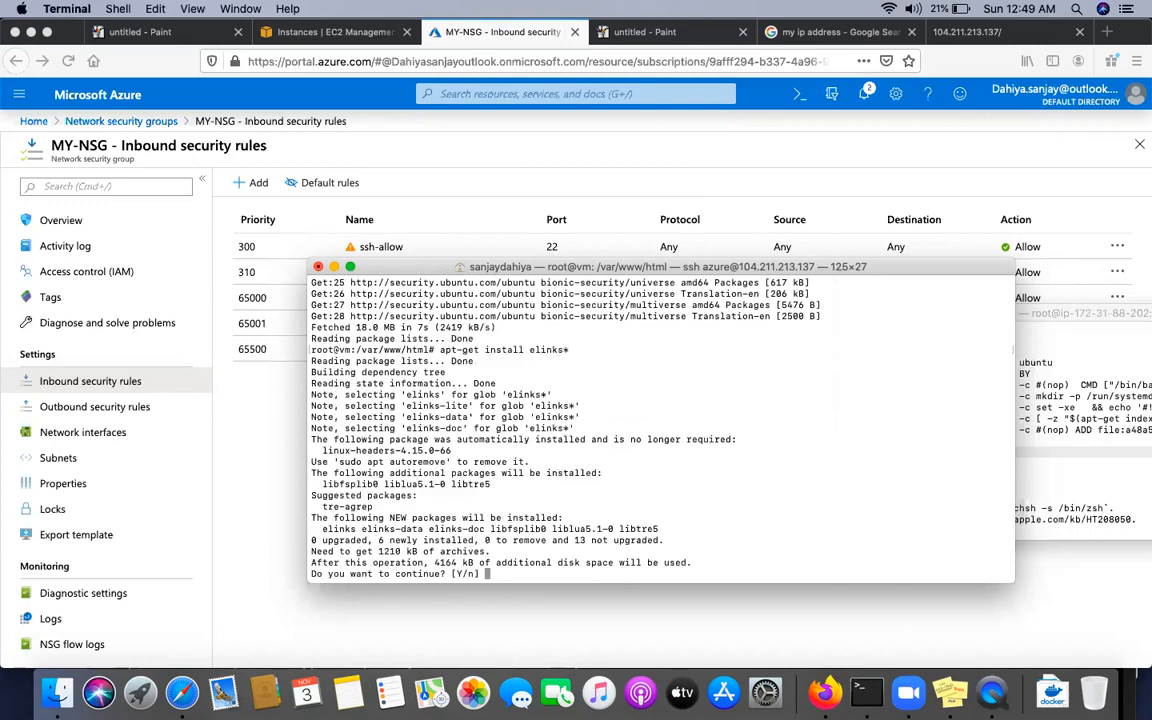
type("y")
key("Return")
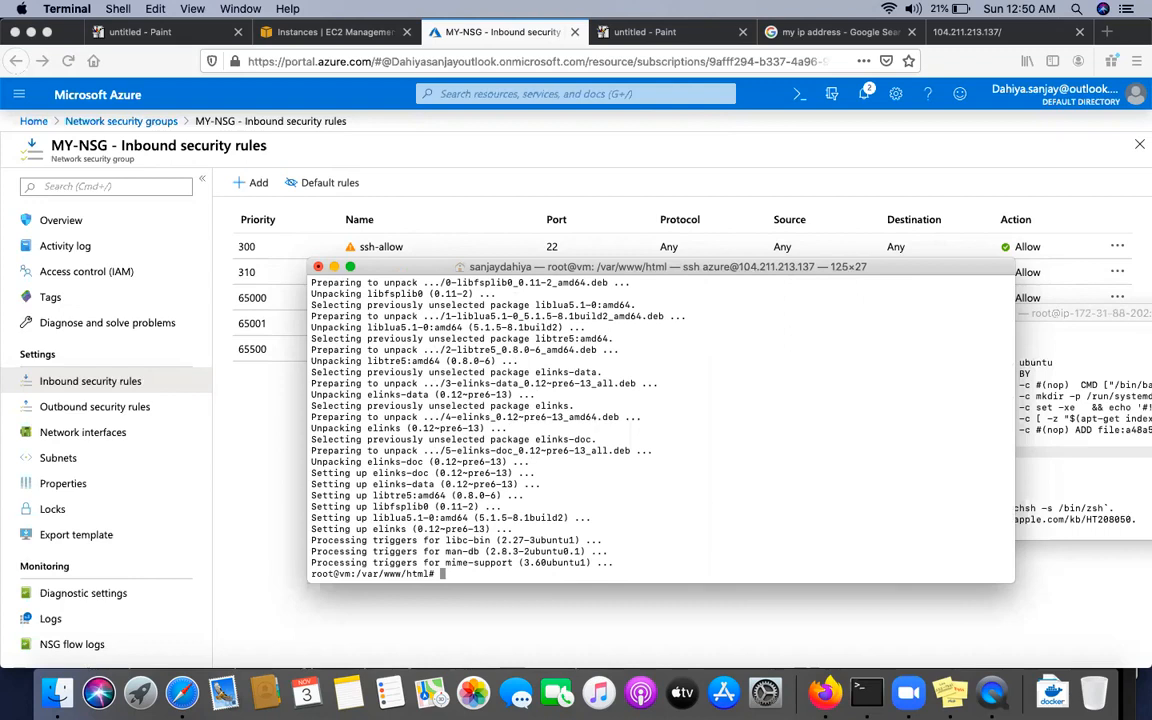
type("links")
key("Return")
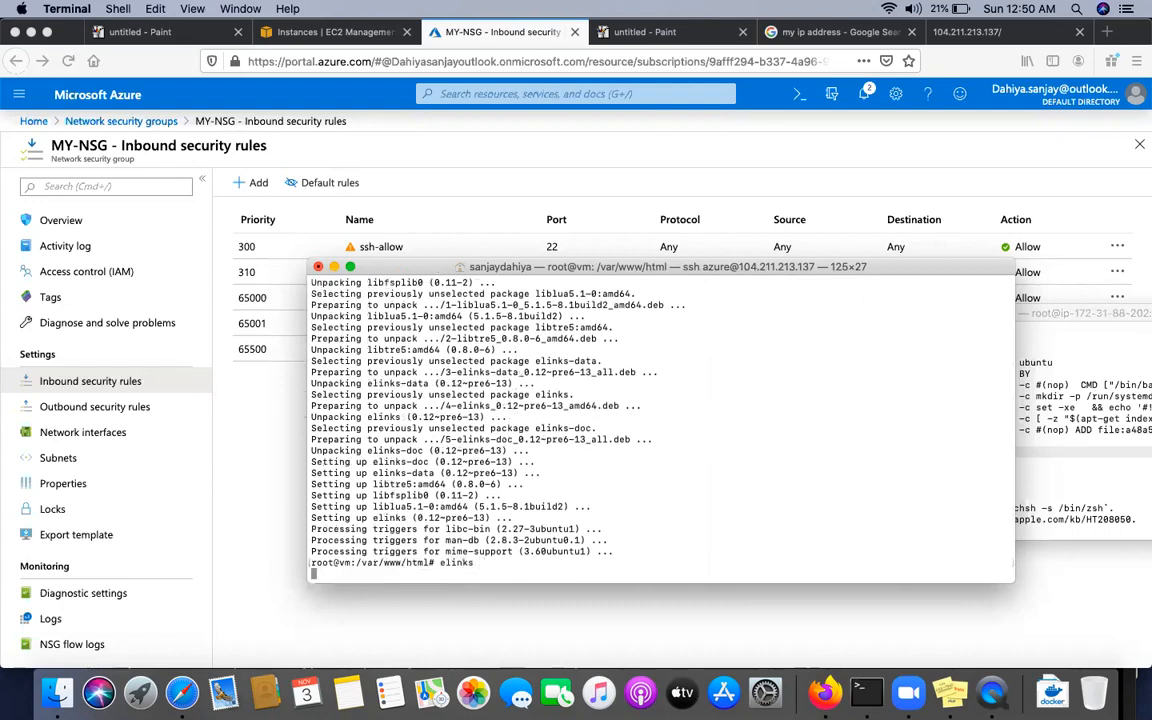
key("Return")
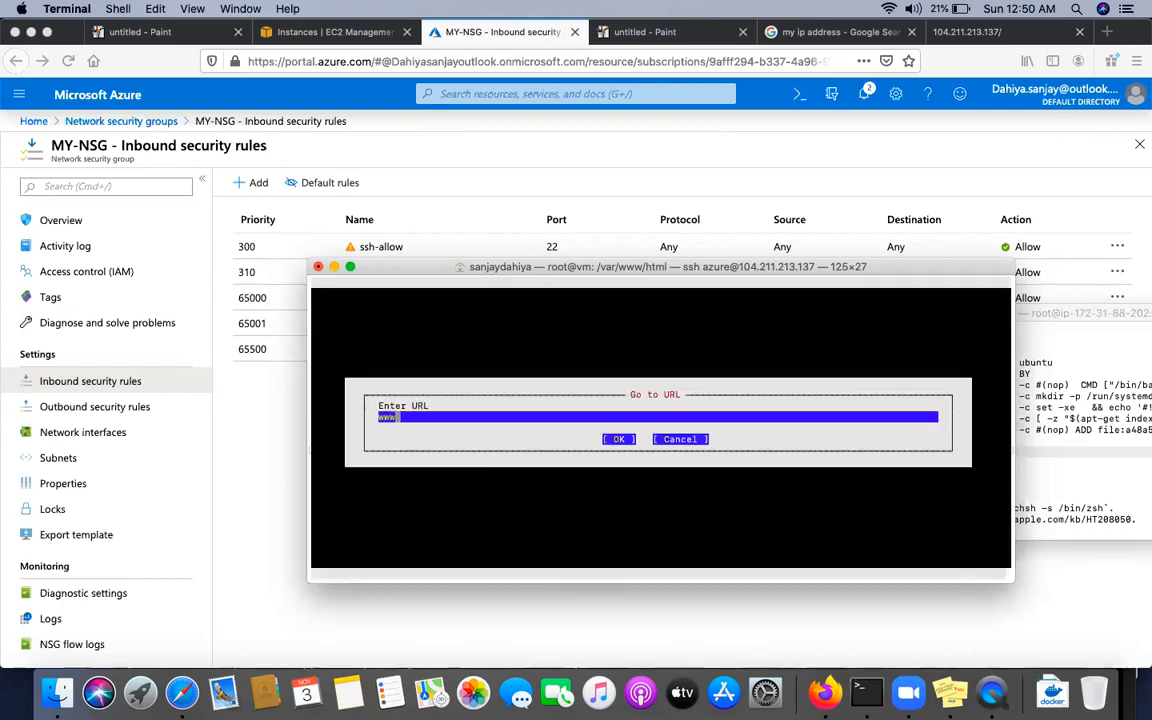
key("Return")
key("Return")
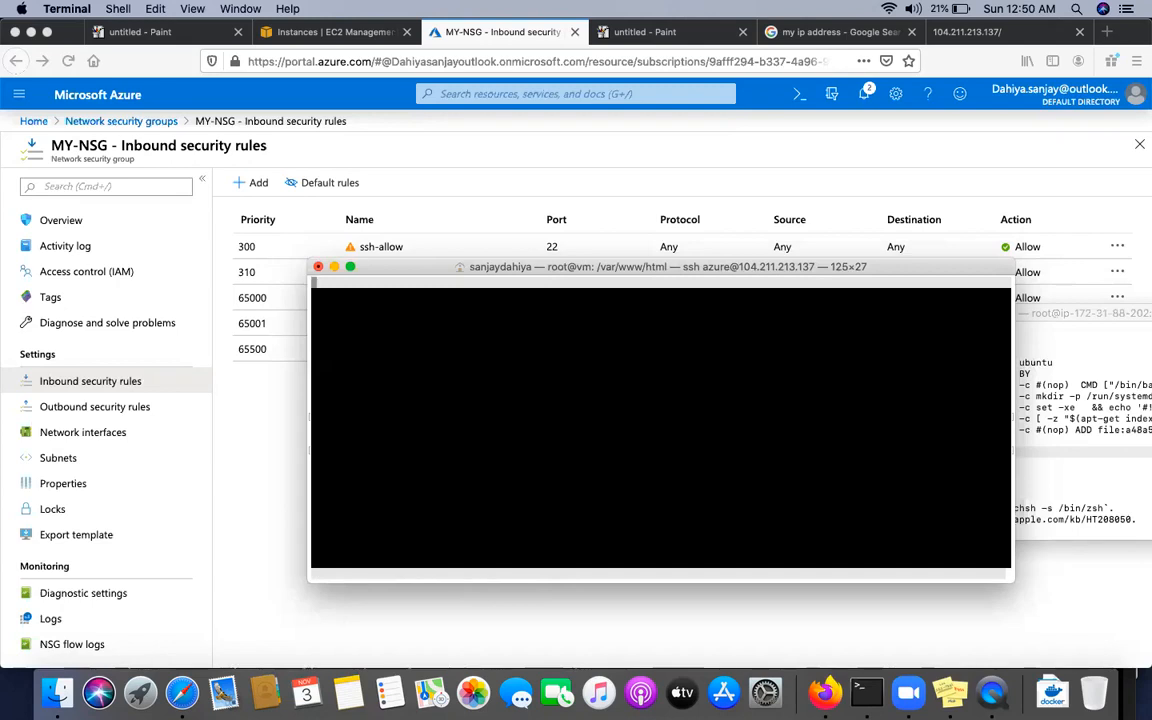
key("q")
key("Return")
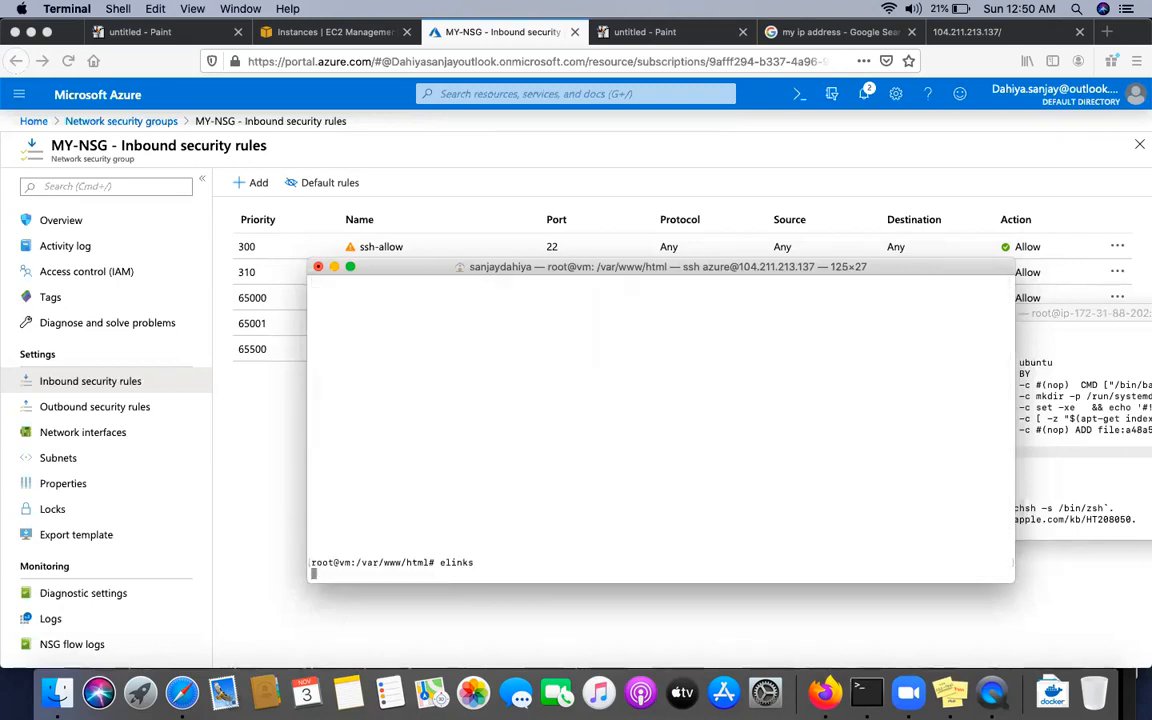
type("www.google.com")
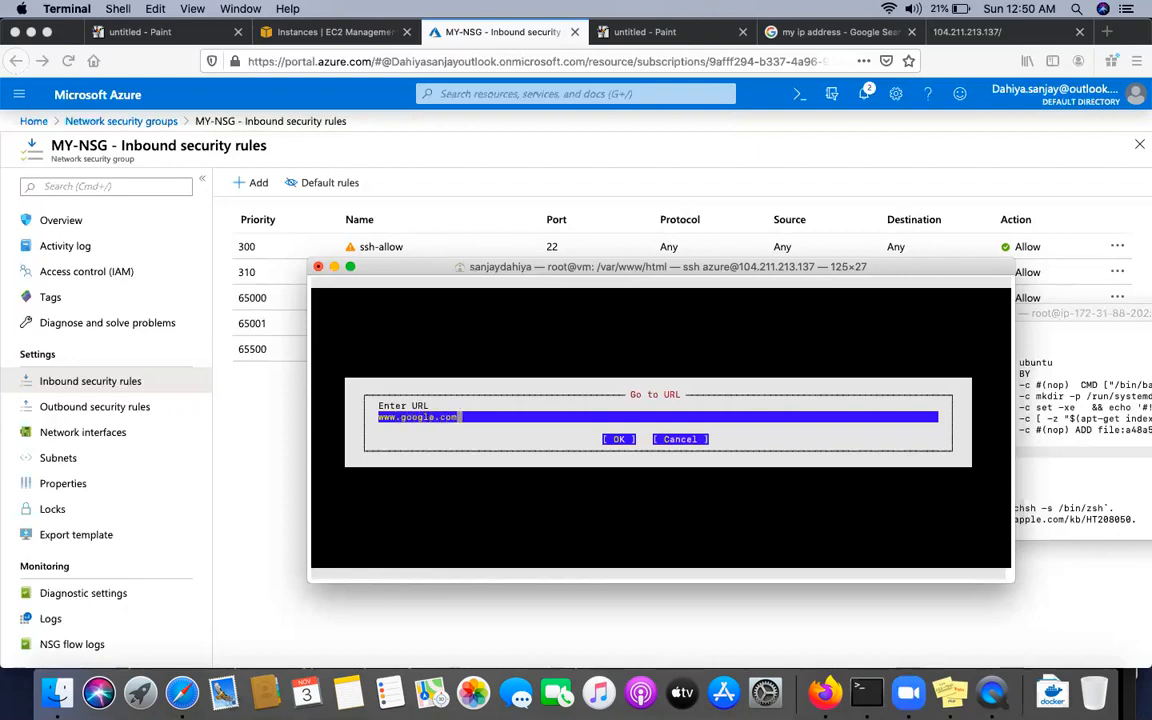
key("Return")
key("q")
key("Return")
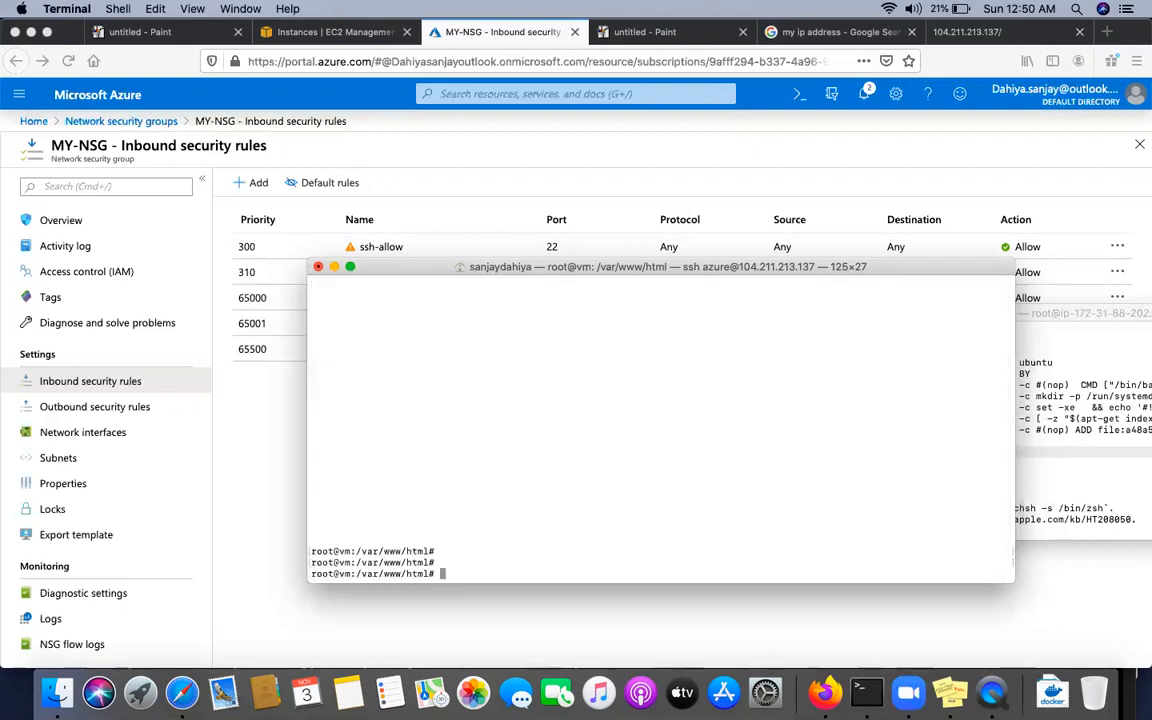
left_click(267, 506)
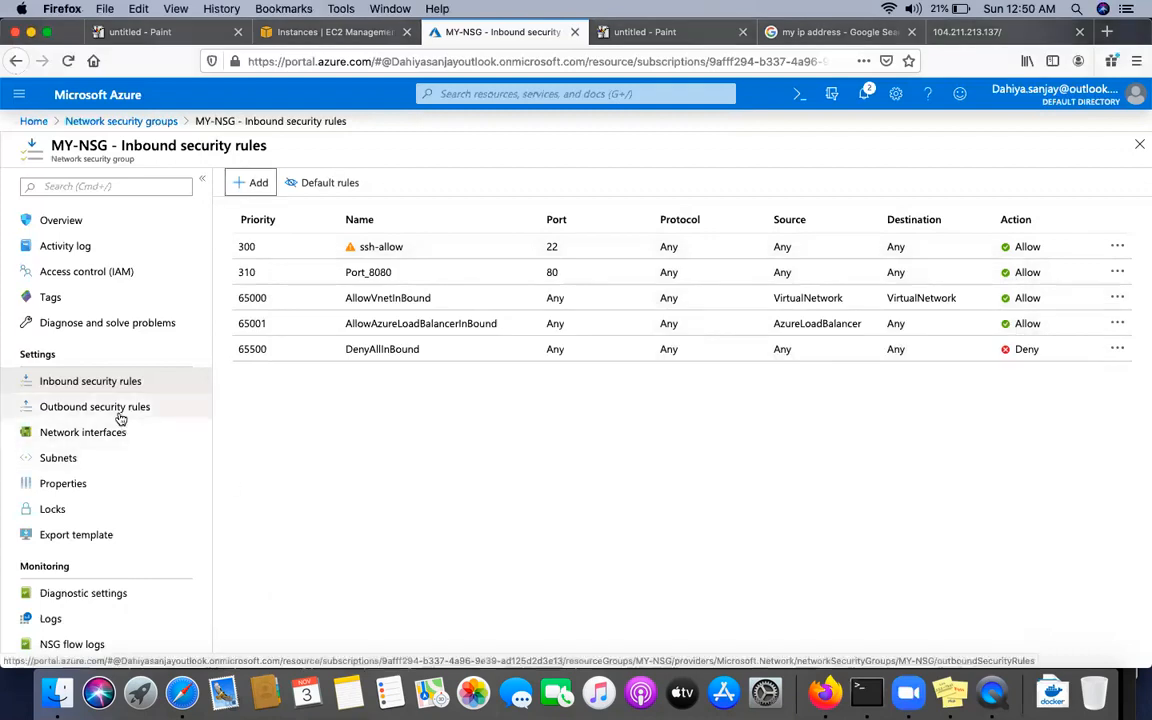
Open MY-NSG's outbound security rules page
left_click(90, 406)
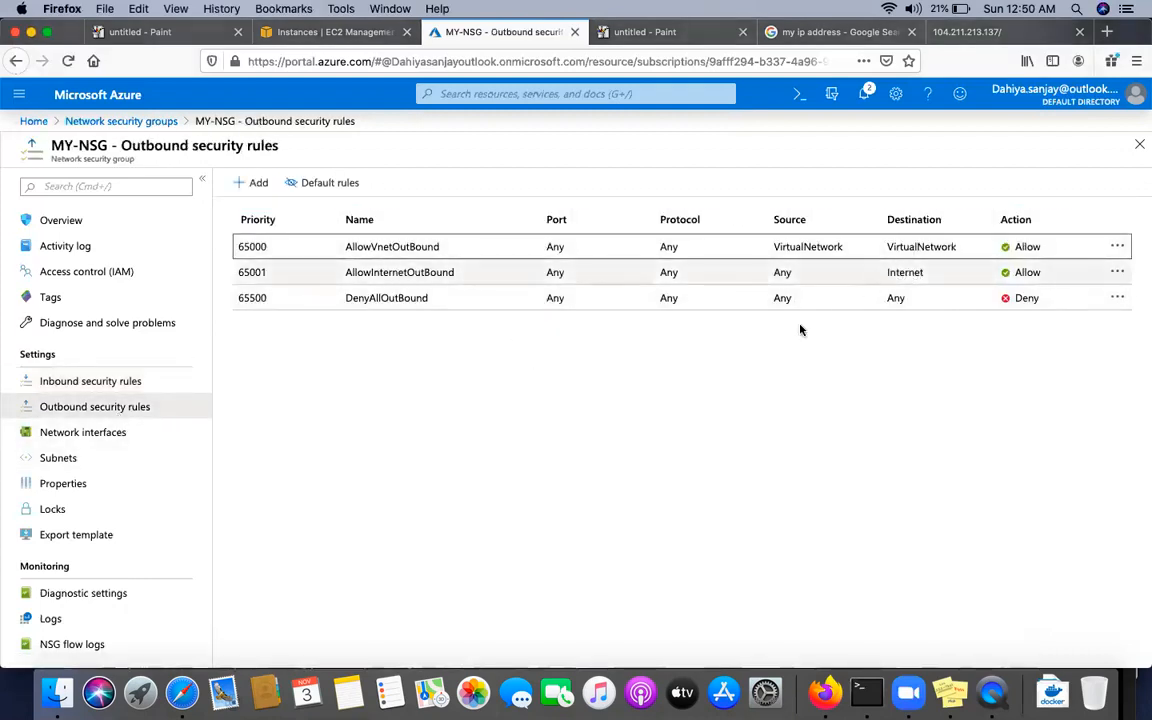
left_click(866, 693)
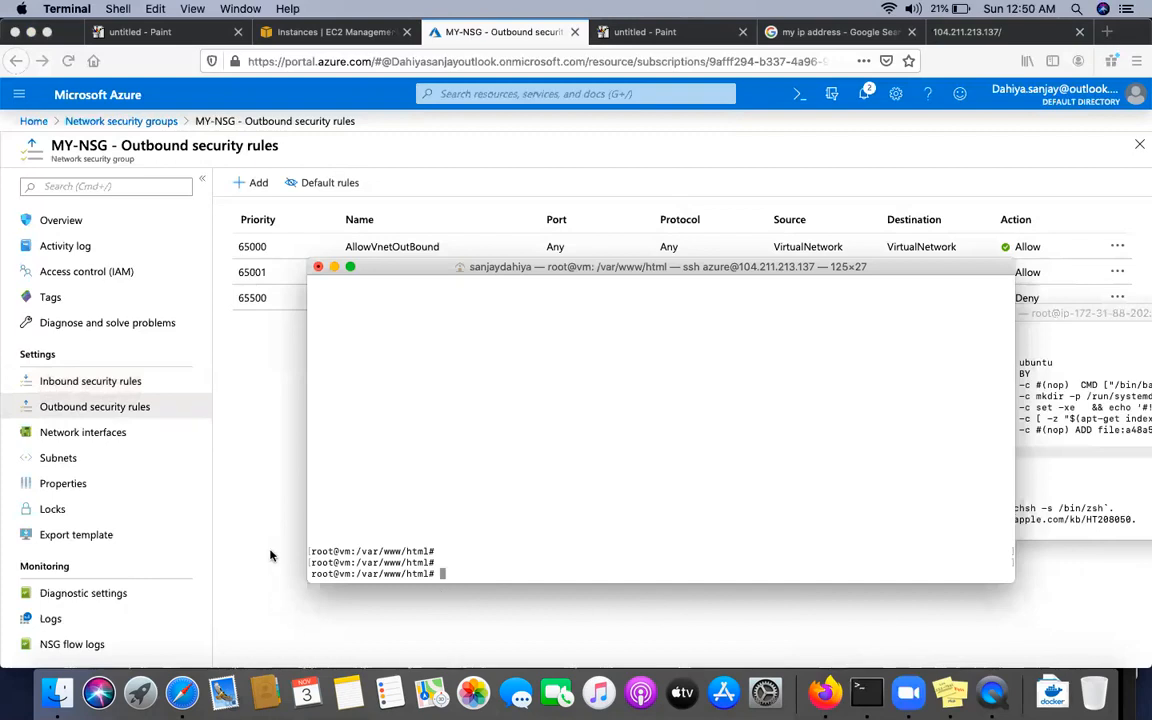
left_click(243, 497)
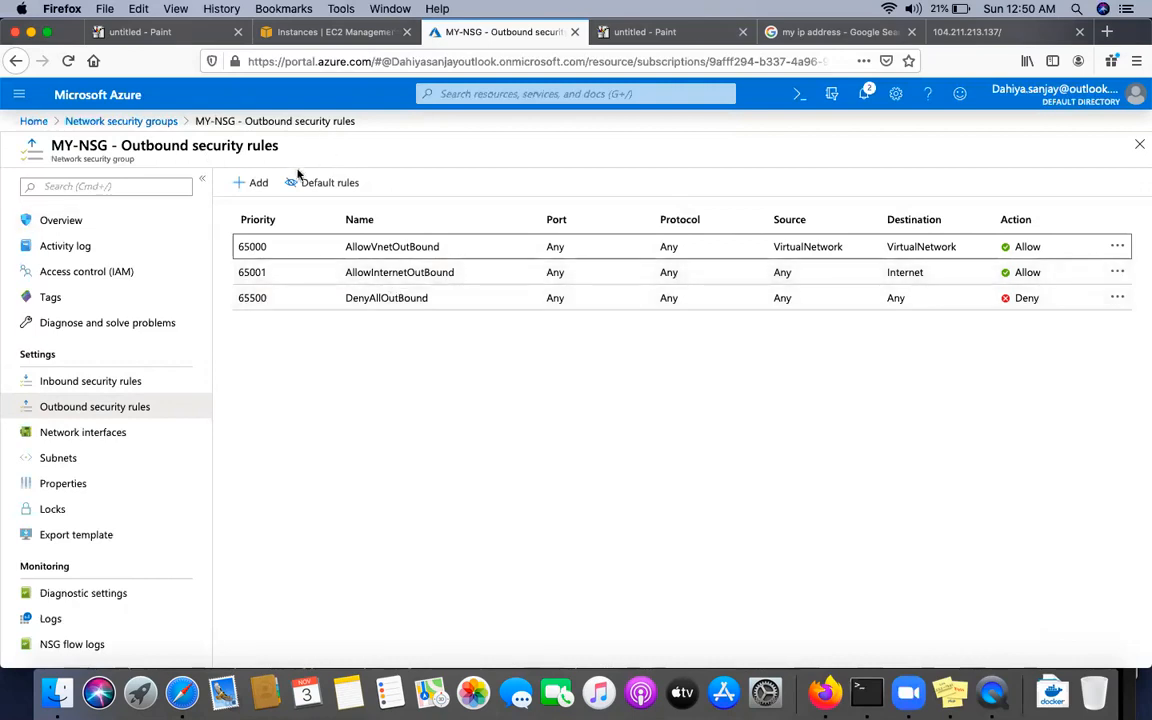
Configure a new outbound rule: source Any, destination Service Tag Internet, ports *, action Deny
left_click(257, 184)
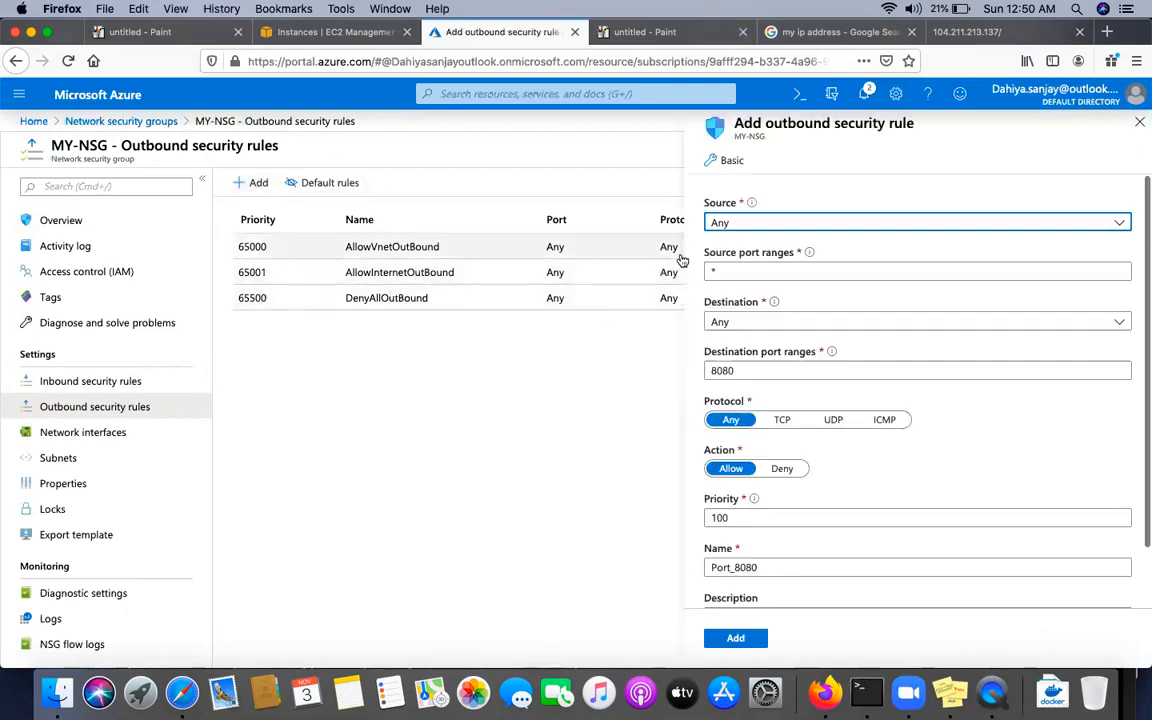
left_click(788, 229)
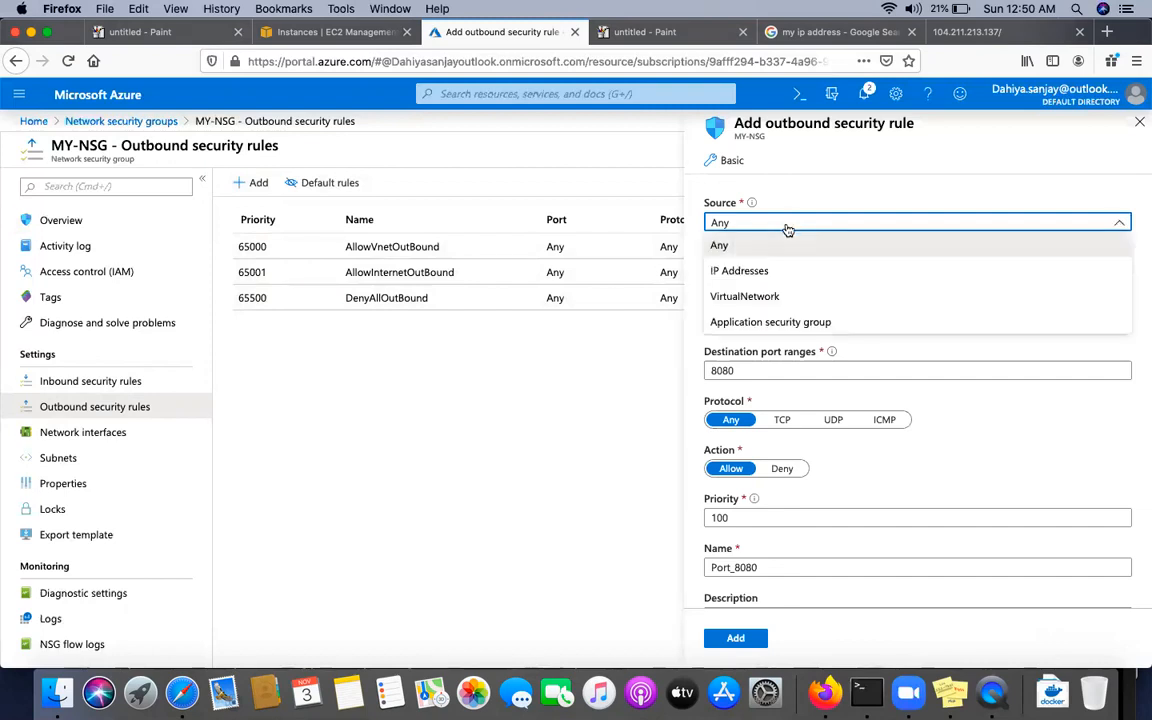
left_click(731, 250)
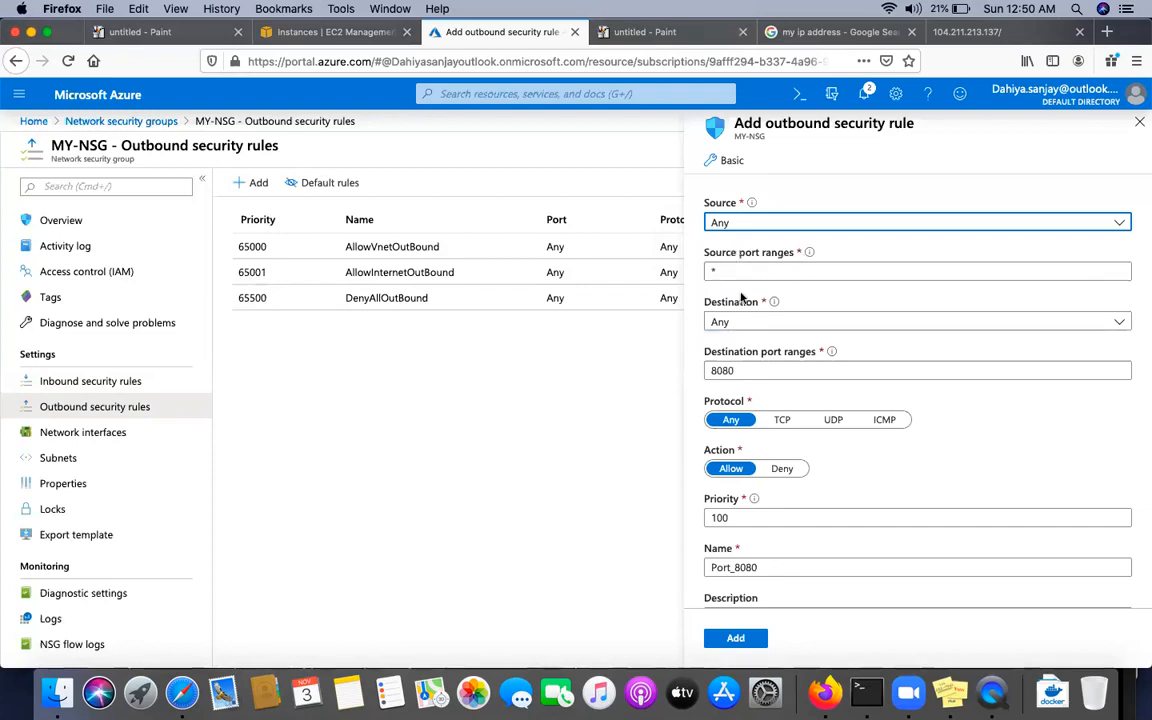
left_click(772, 324)
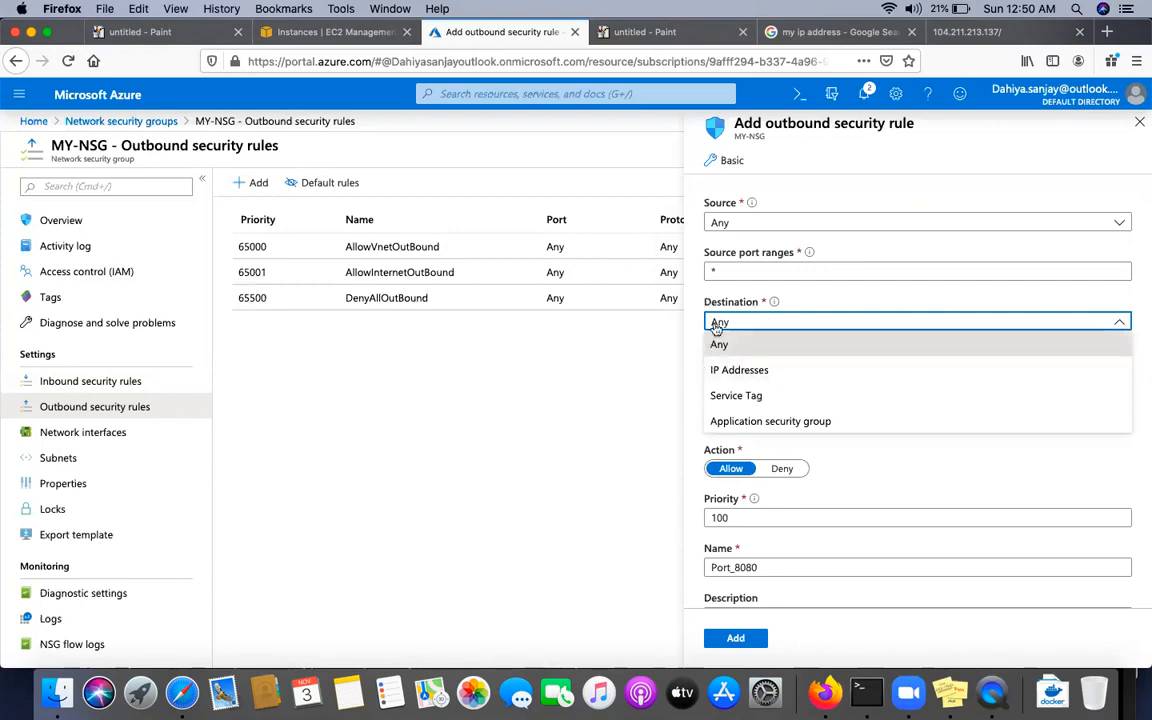
left_click(753, 395)
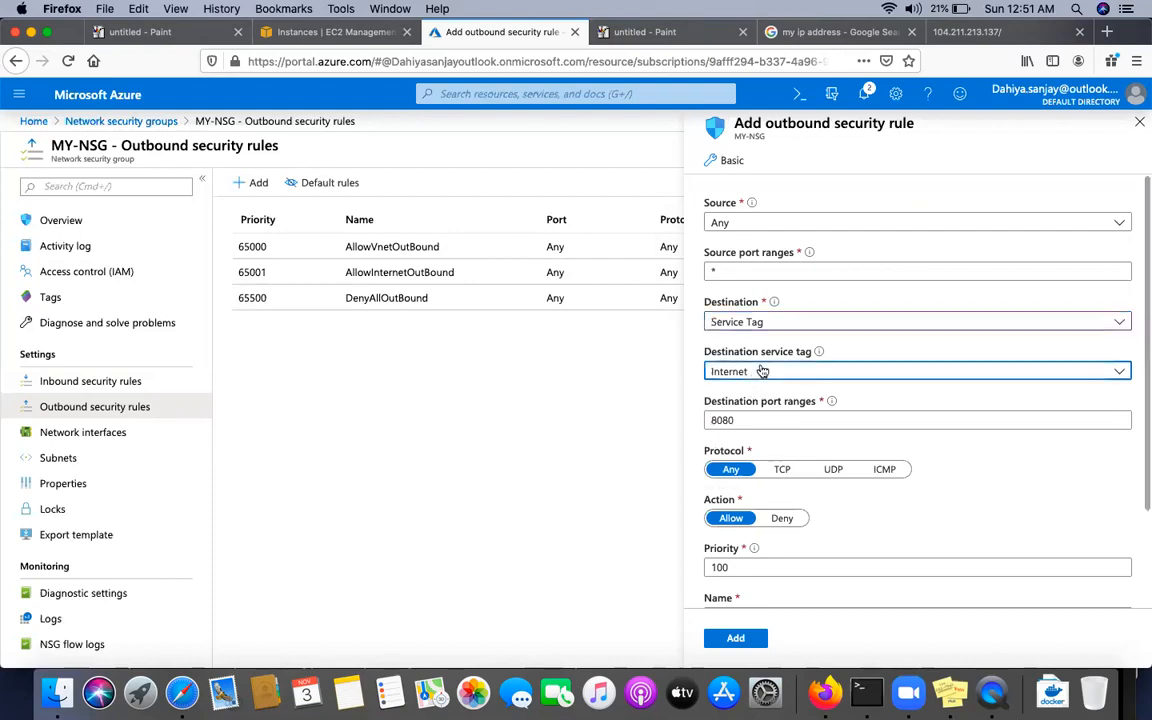
left_click(761, 371)
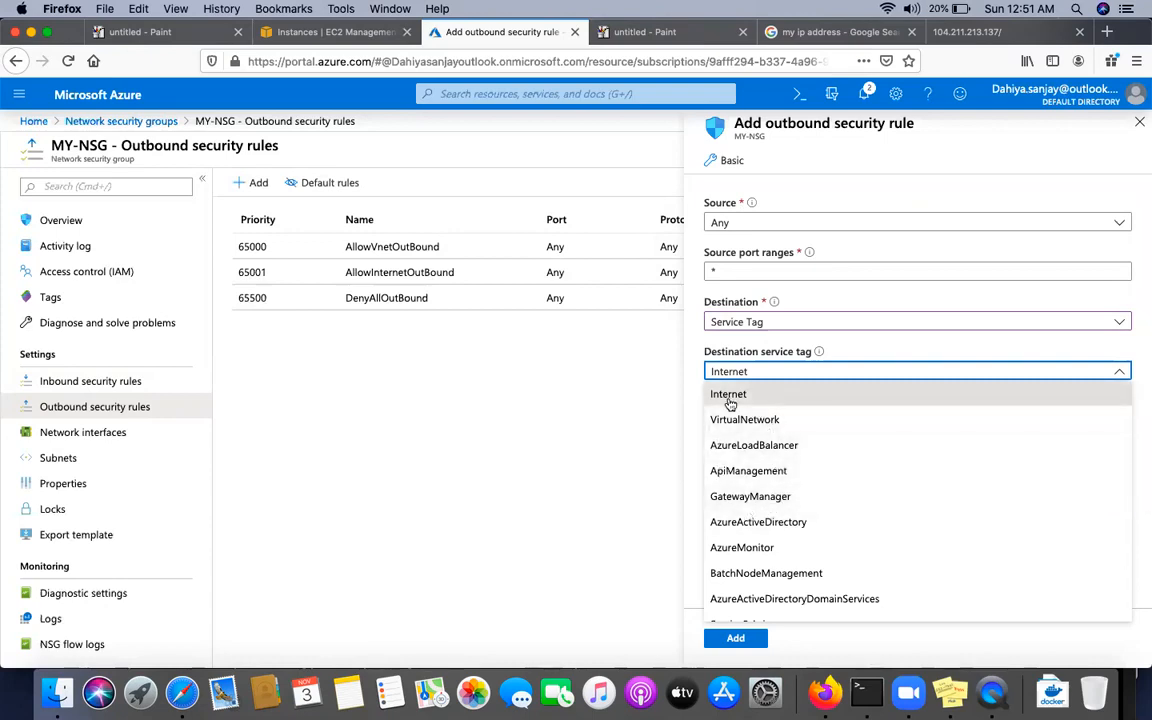
left_click(729, 397)
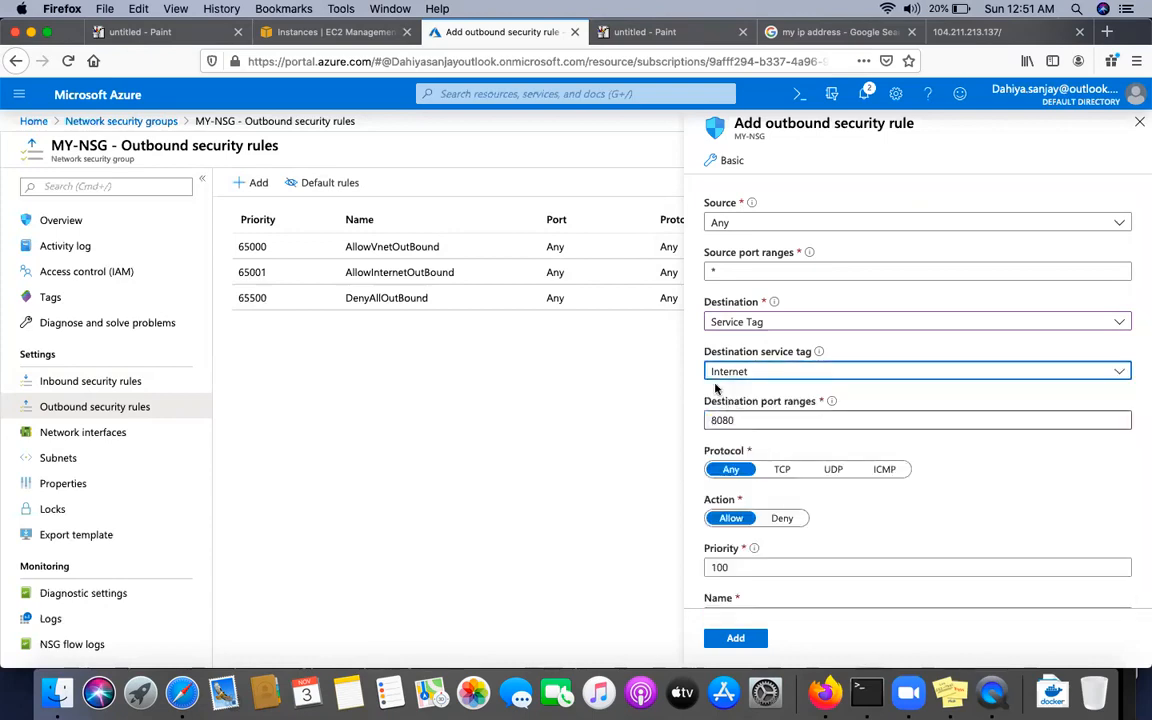
left_click(758, 420)
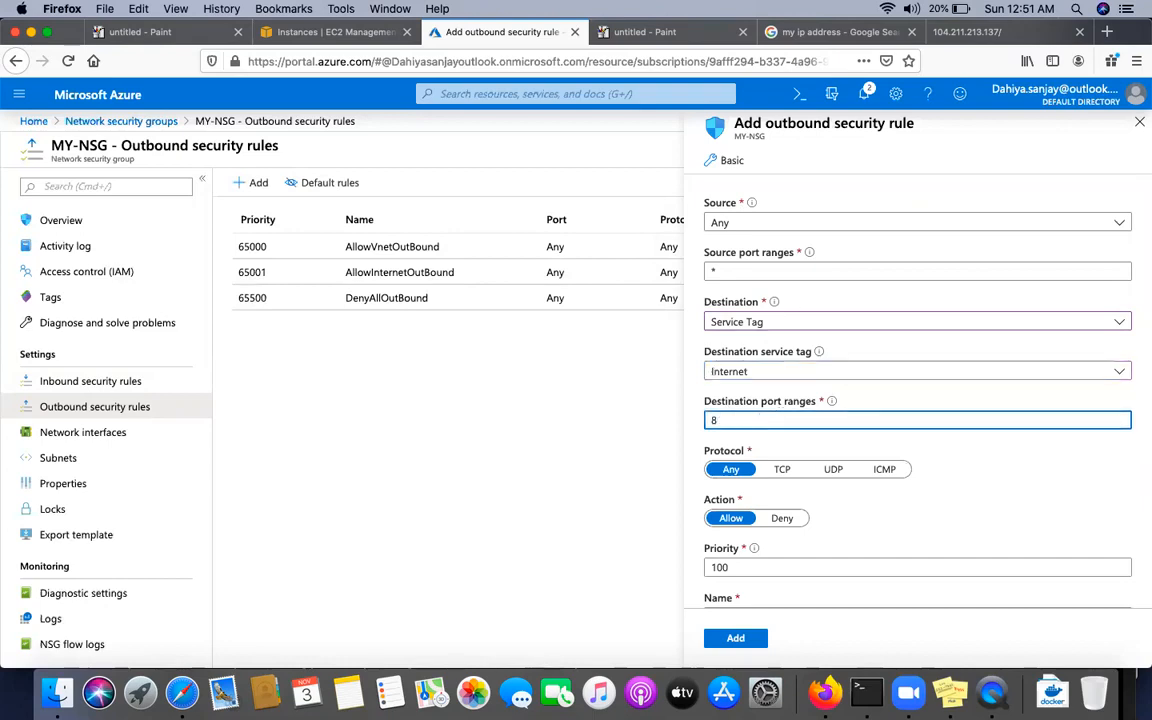
type("*")
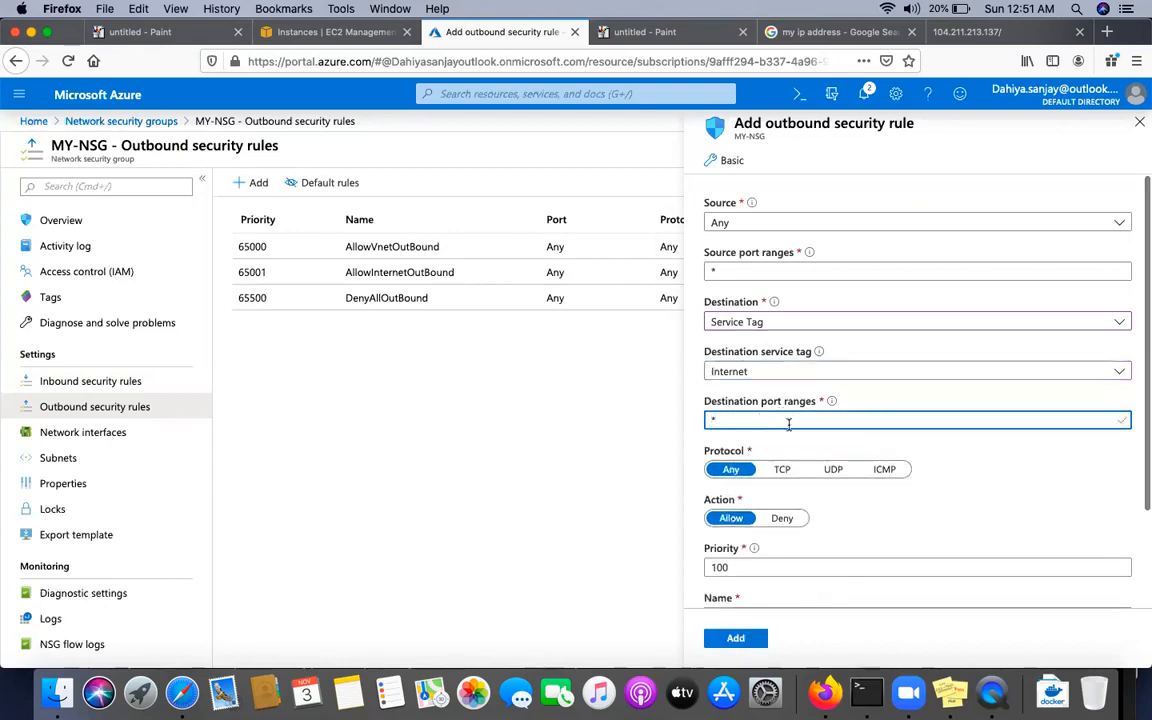
left_click(781, 519)
Name the rule Portdeny at priority 100, create it, and check the success notification
scroll(805, 545, "down", 2)
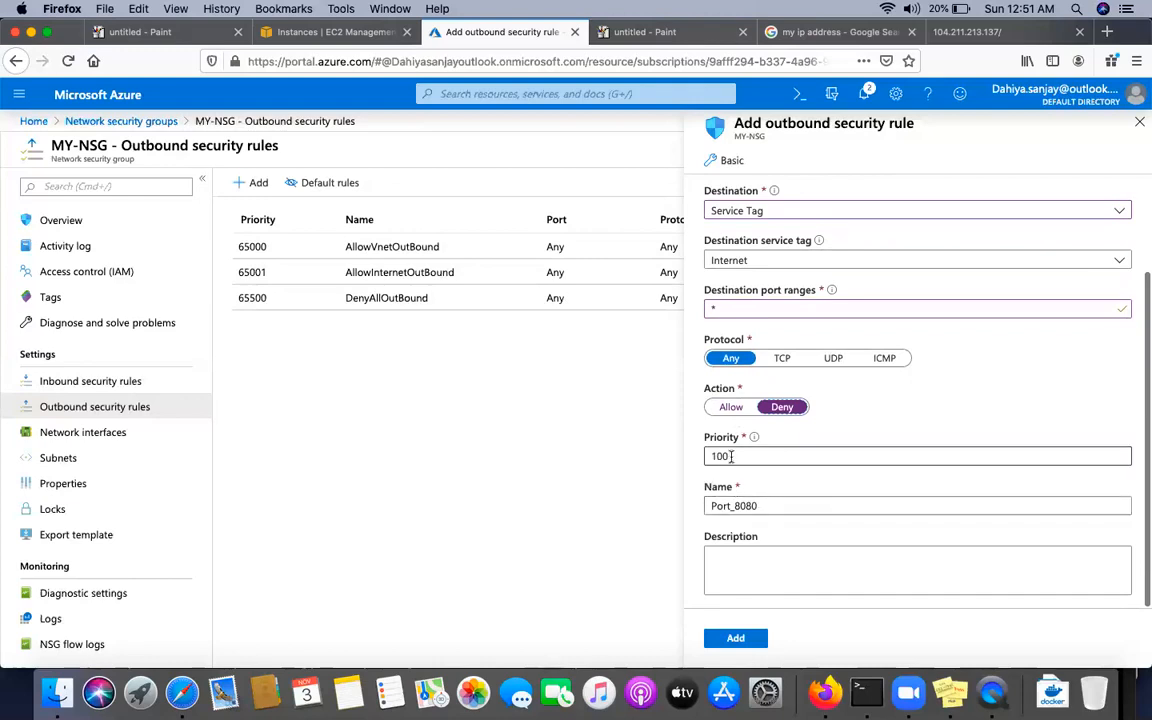
left_click(736, 640)
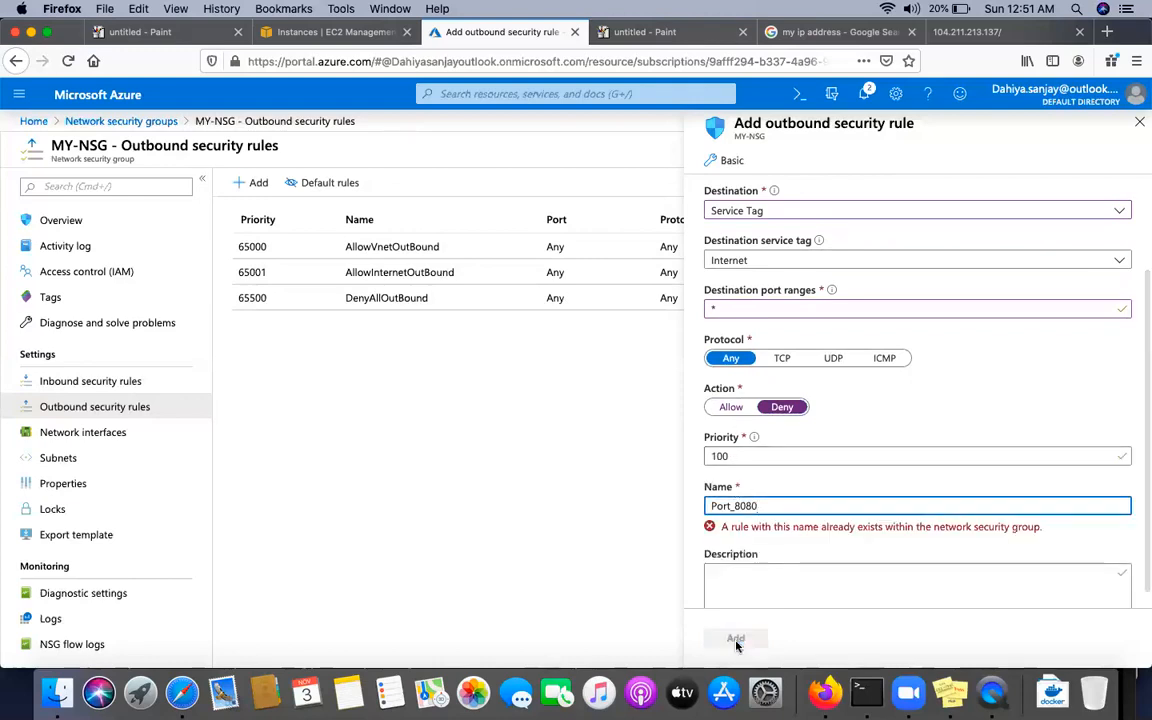
key("BackSpace")
key("BackSpace")
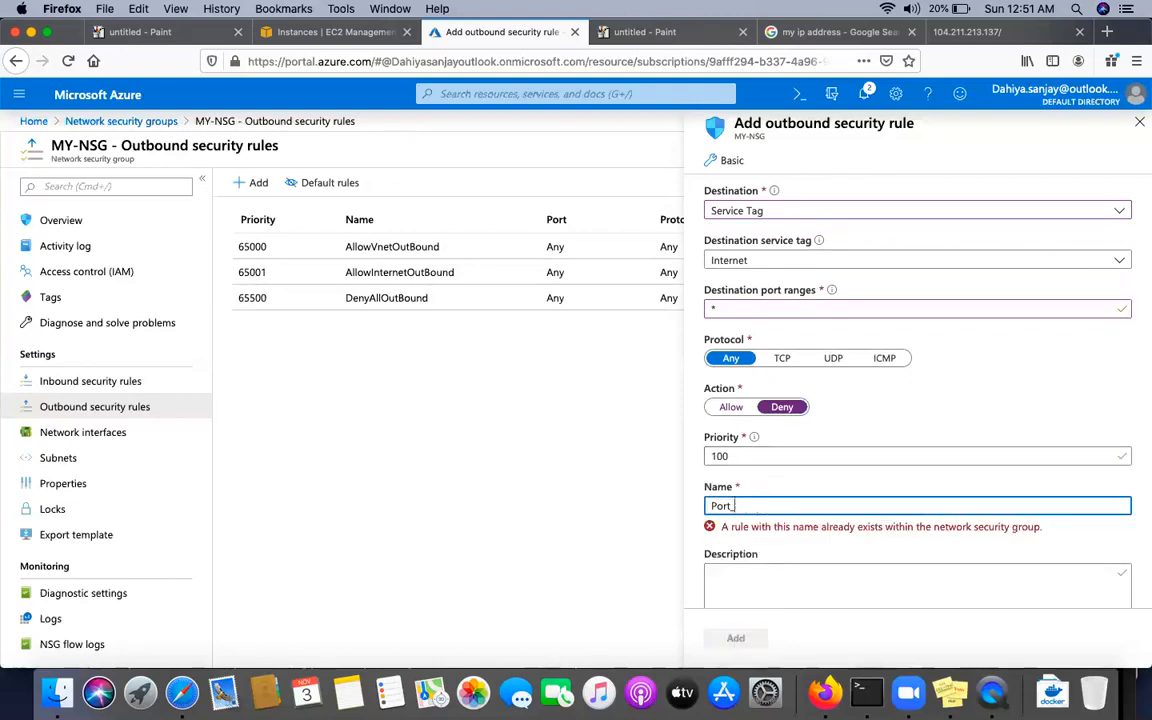
key("BackSpace")
key("BackSpace")
key("BackSpace")
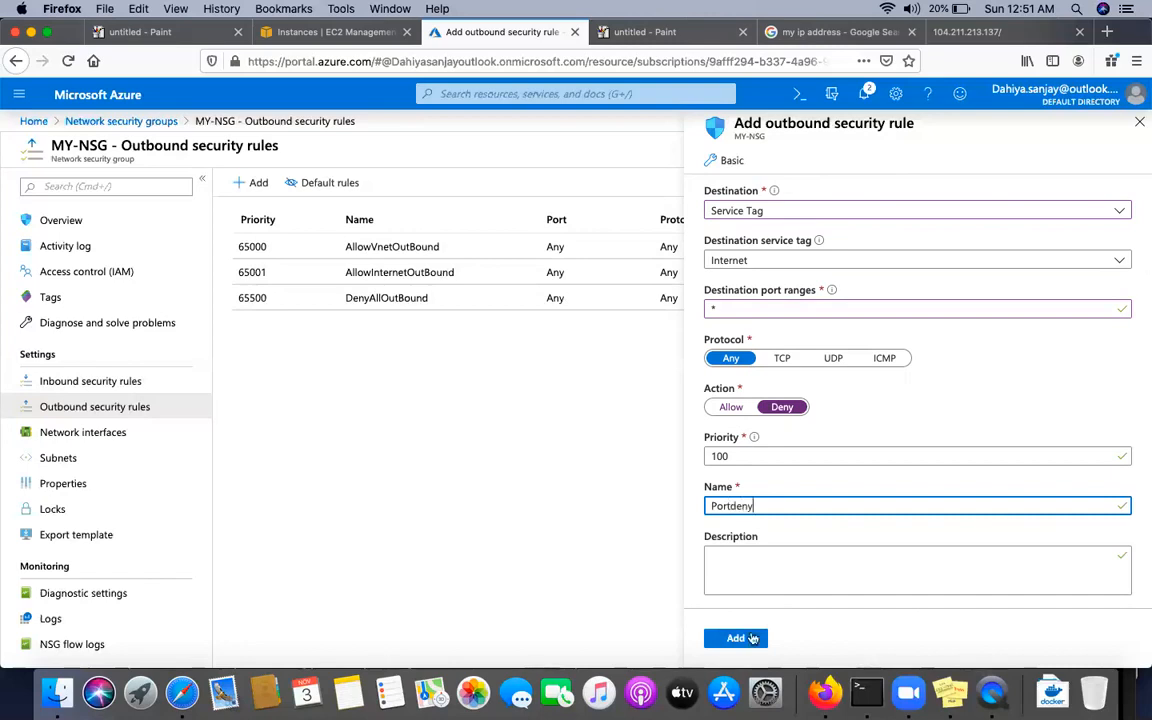
left_click(752, 638)
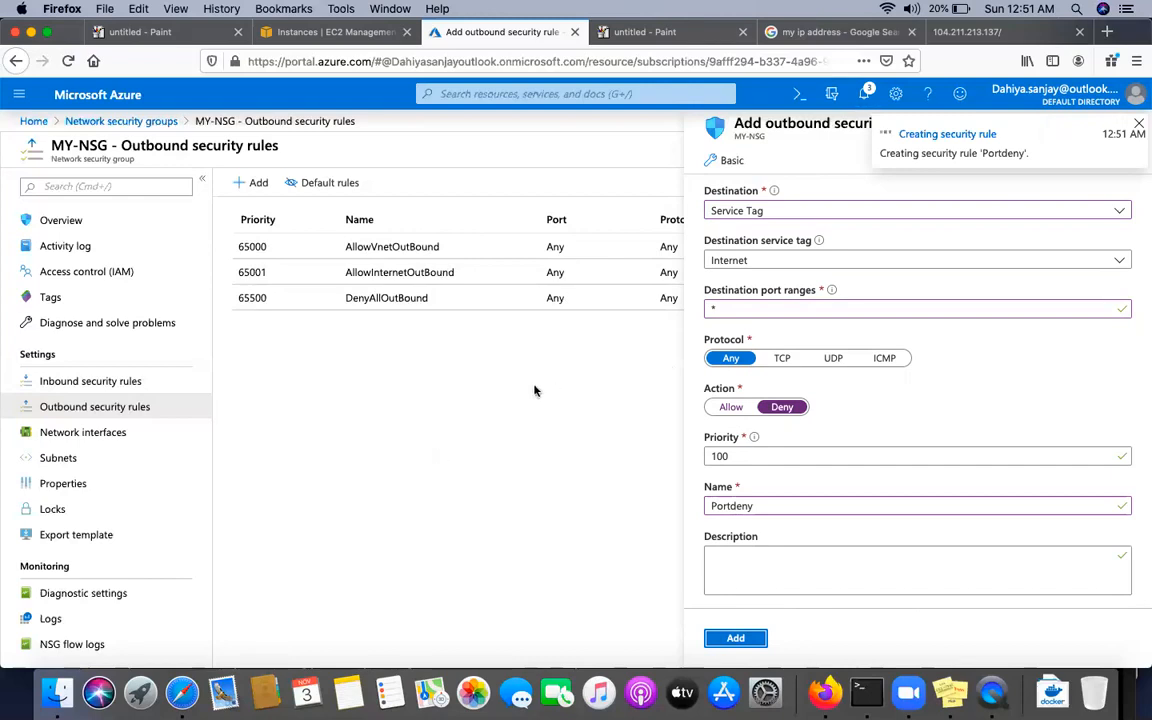
left_click(865, 95)
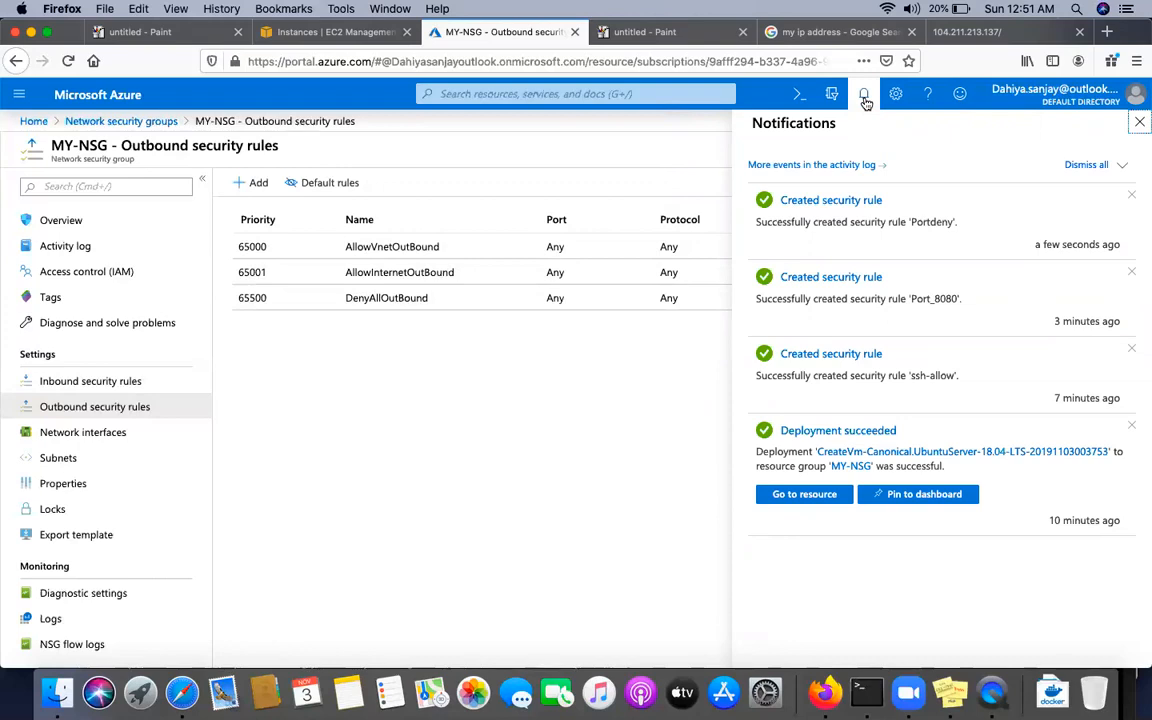
left_click(866, 692)
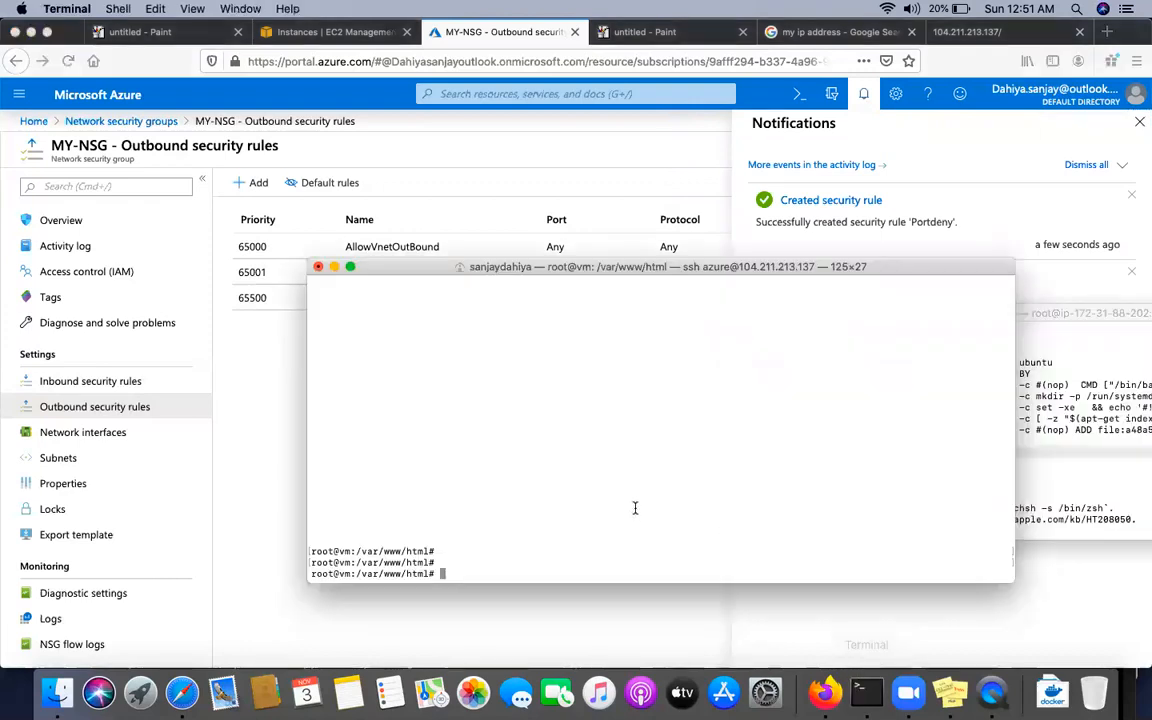
type("elinks")
key("Return")
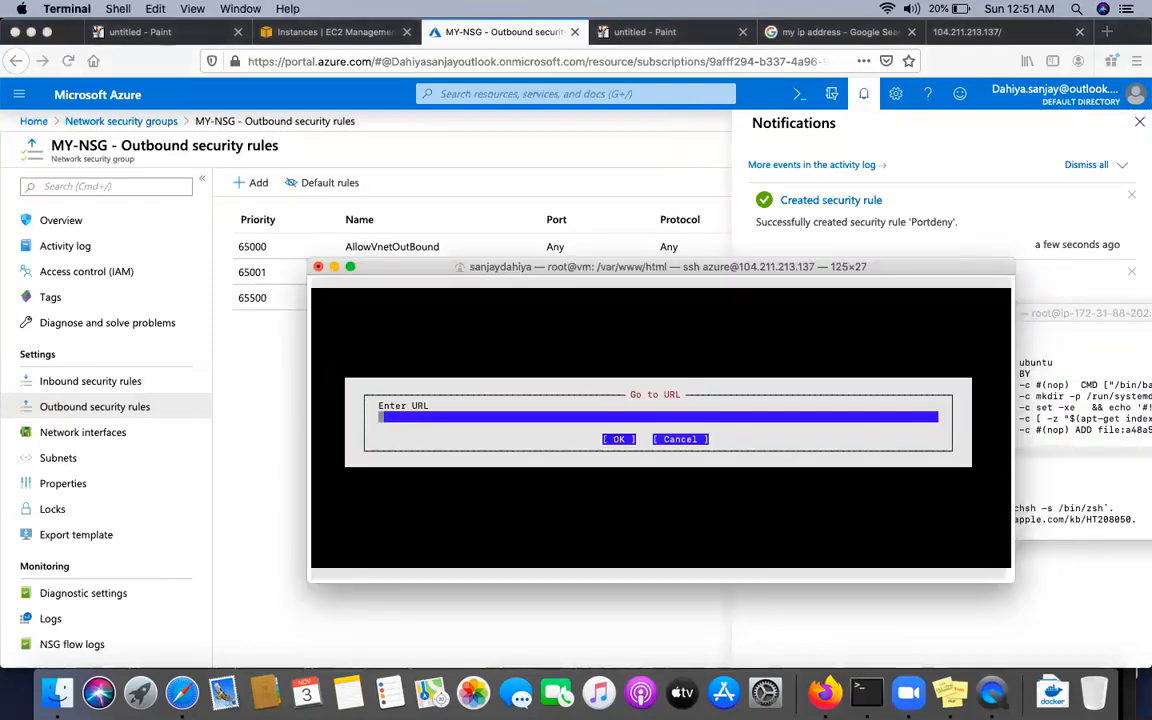
type("www.google.com")
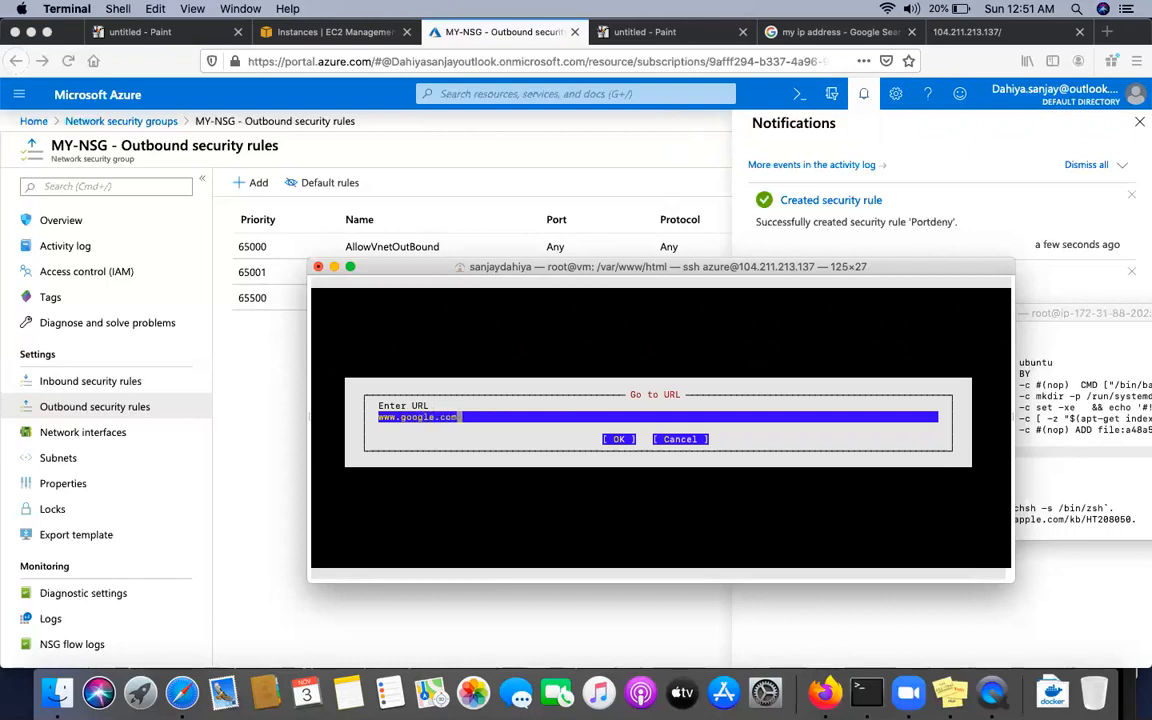
key("Return")
key("q")
key("Return")
key("Return")
left_click(270, 458)
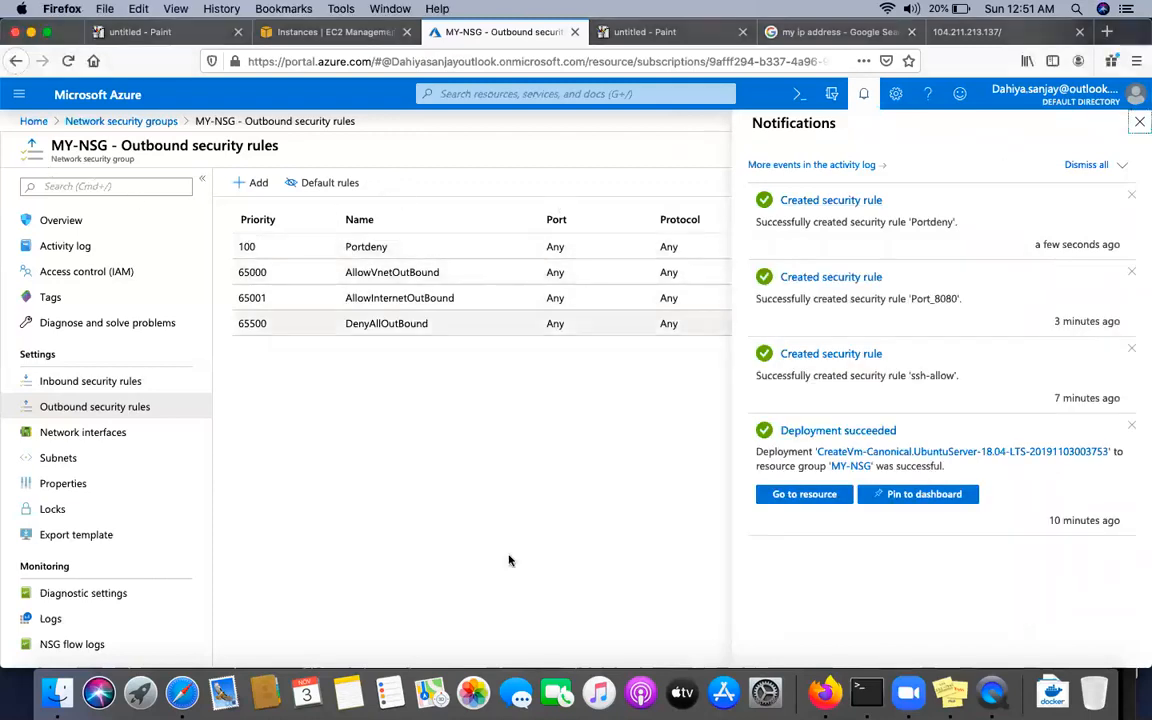
left_click(868, 692)
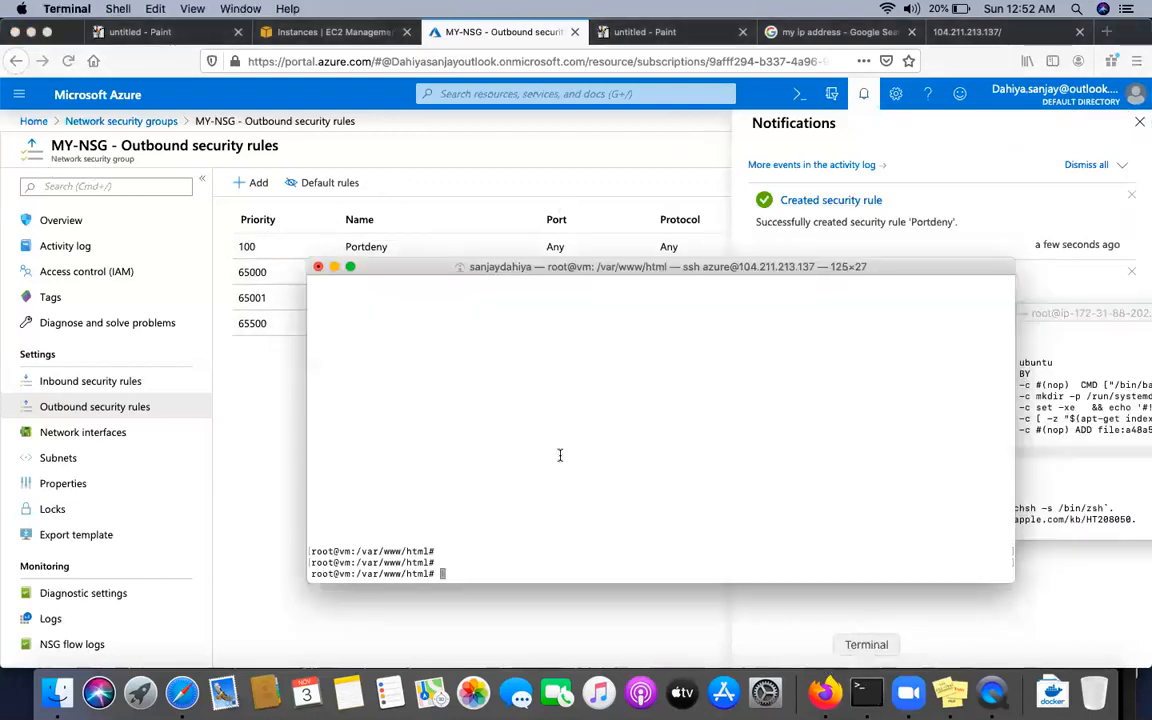
key("Up")
key("Return")
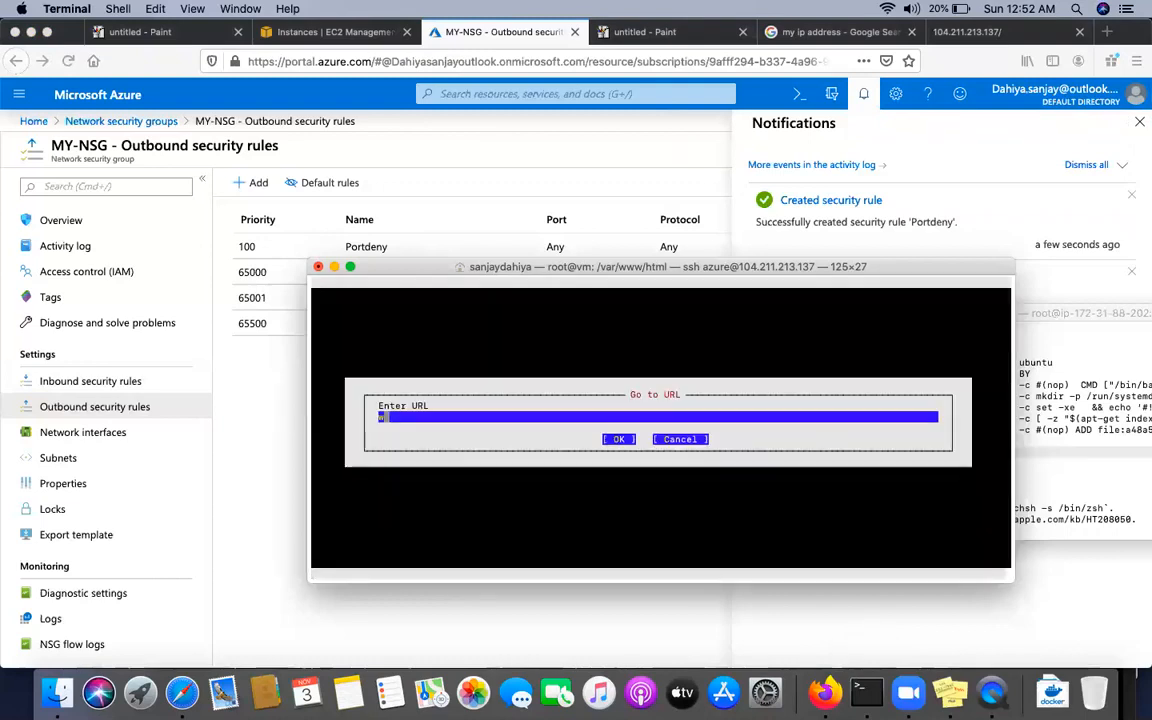
type("www.google.com")
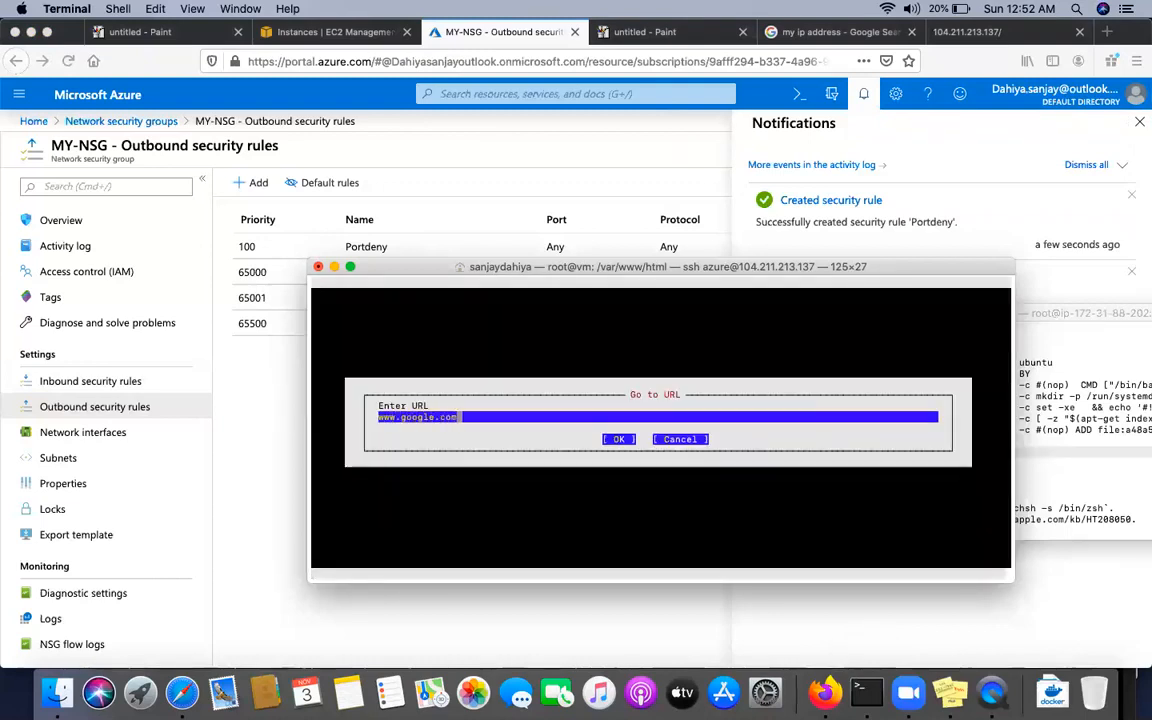
key("Return")
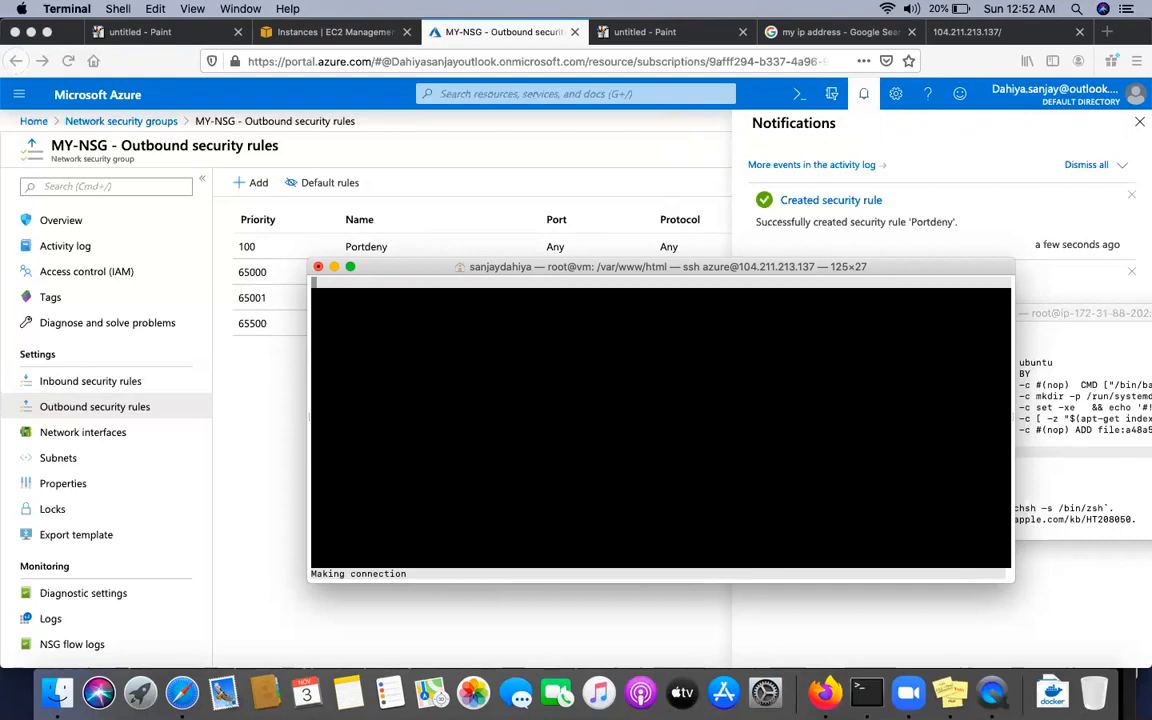
key("q")
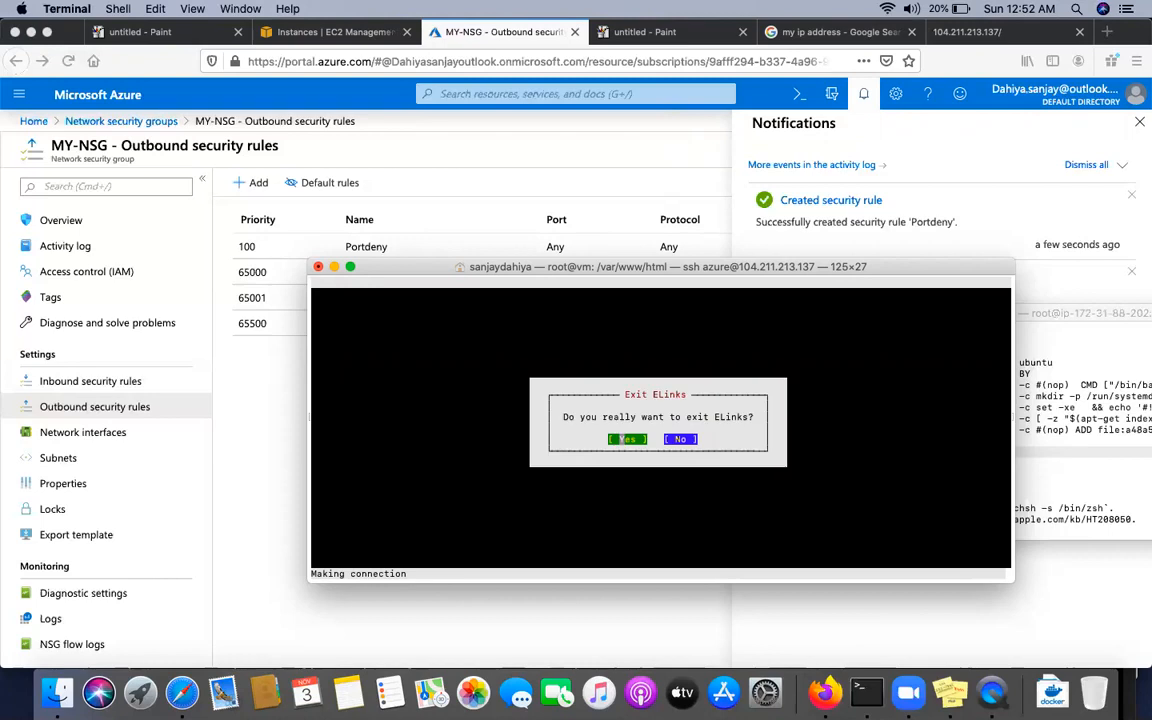
key("Return")
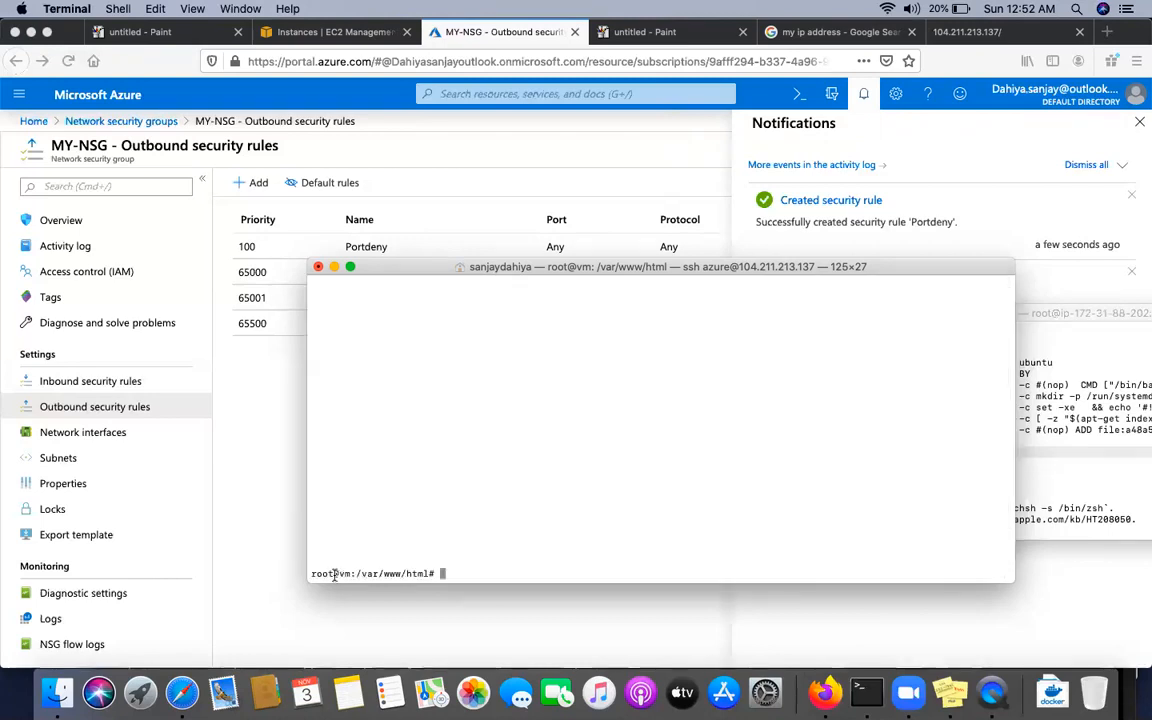
left_click(241, 467)
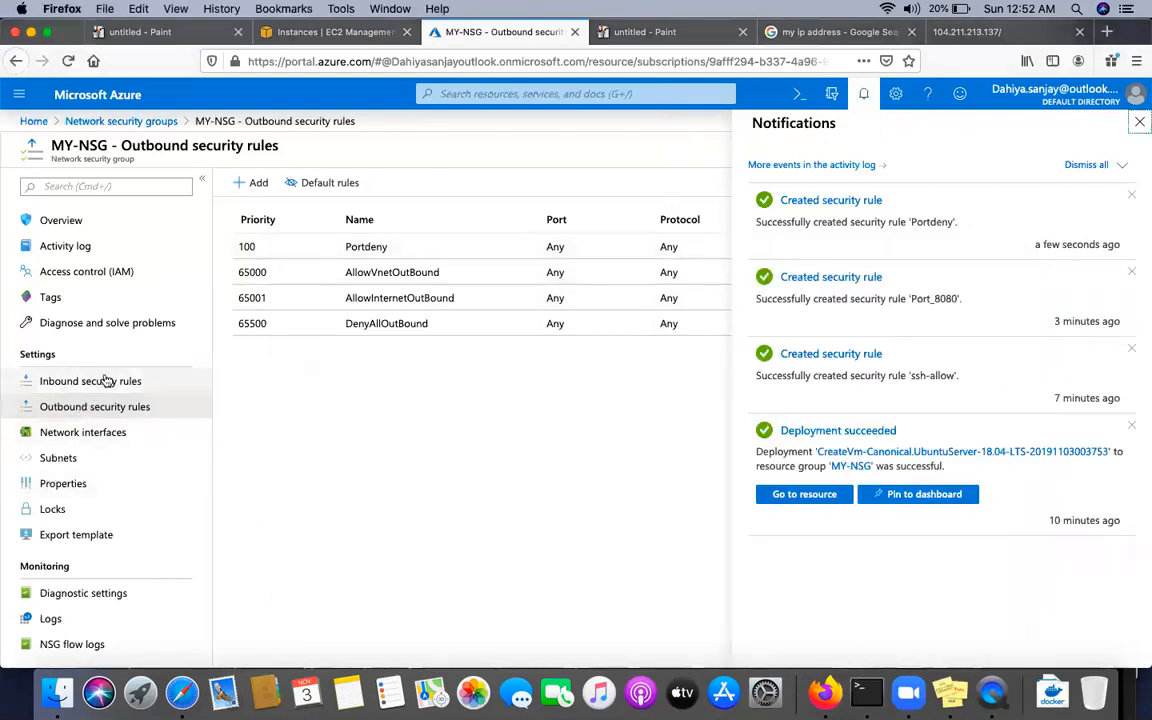
left_click(36, 380)
Begin a new MY-NSG inbound rule with its Source choices shown, then switch to JS Paint
left_click(251, 183)
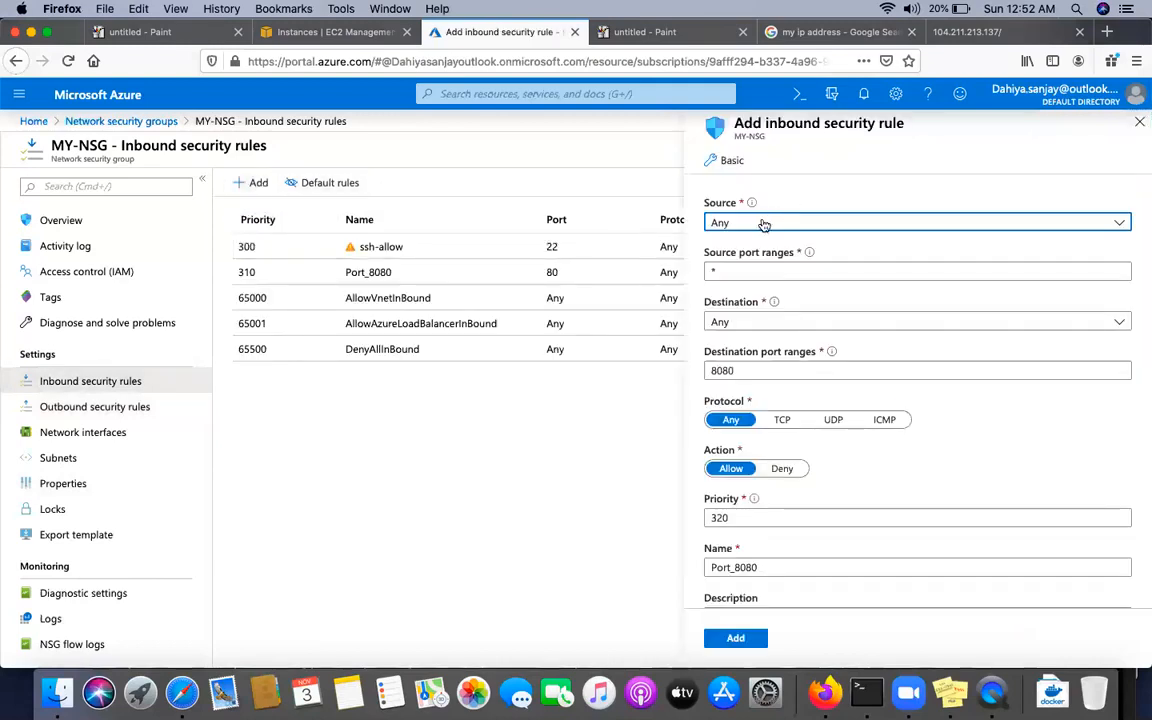
left_click(764, 225)
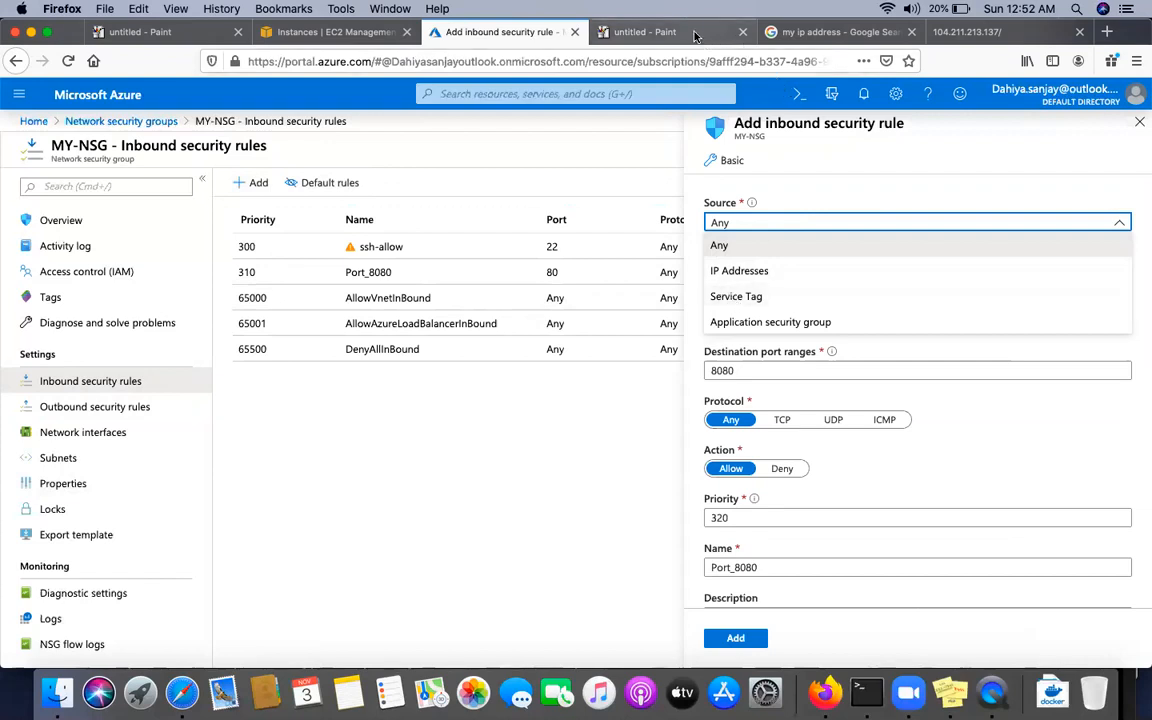
left_click(650, 35)
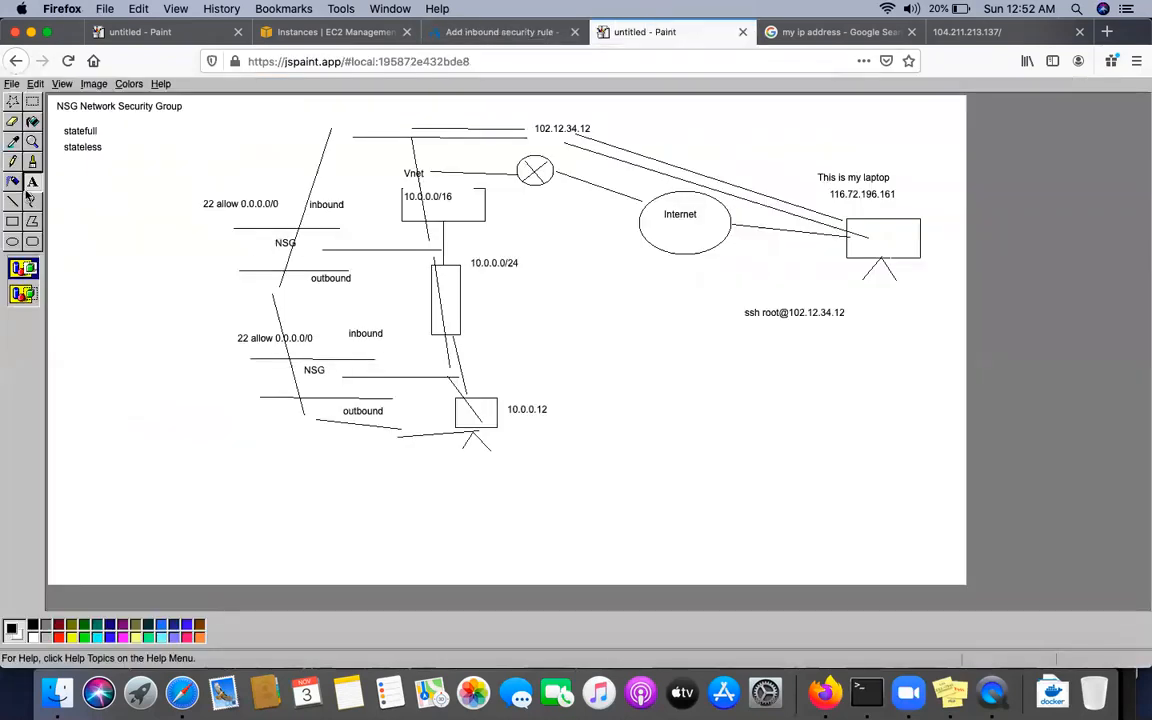
Draw a large ellipse below the ssh note, undoing a stray small ellipse
left_click(13, 243)
mouse_move(634, 357)
left_mouse_down()
mouse_move(910, 522)
mouse_move(928, 545)
left_mouse_up()
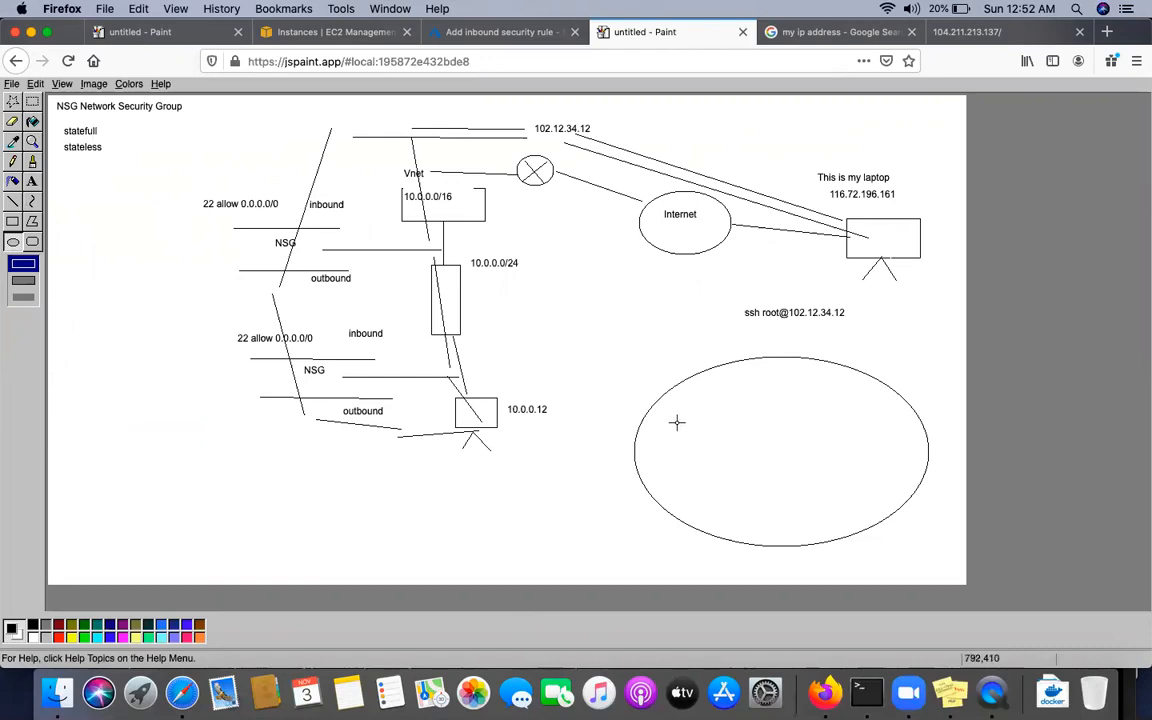
left_click_drag(660, 424, 705, 477)
key("super+z")
Draw rounded boxes inside the ellipse, with a tiny shape inside the left box
left_click(33, 242)
left_click_drag(655, 434, 703, 476)
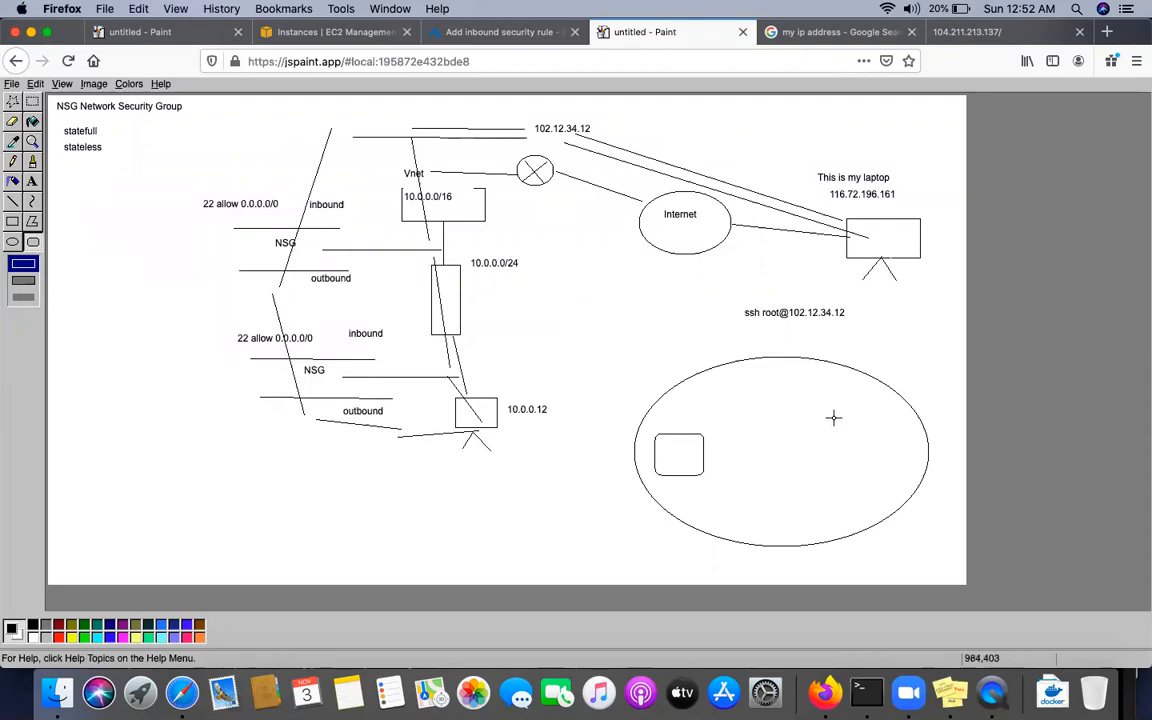
mouse_move(787, 373)
left_mouse_down()
mouse_move(838, 419)
mouse_move(830, 453)
mouse_move(878, 493)
left_mouse_up()
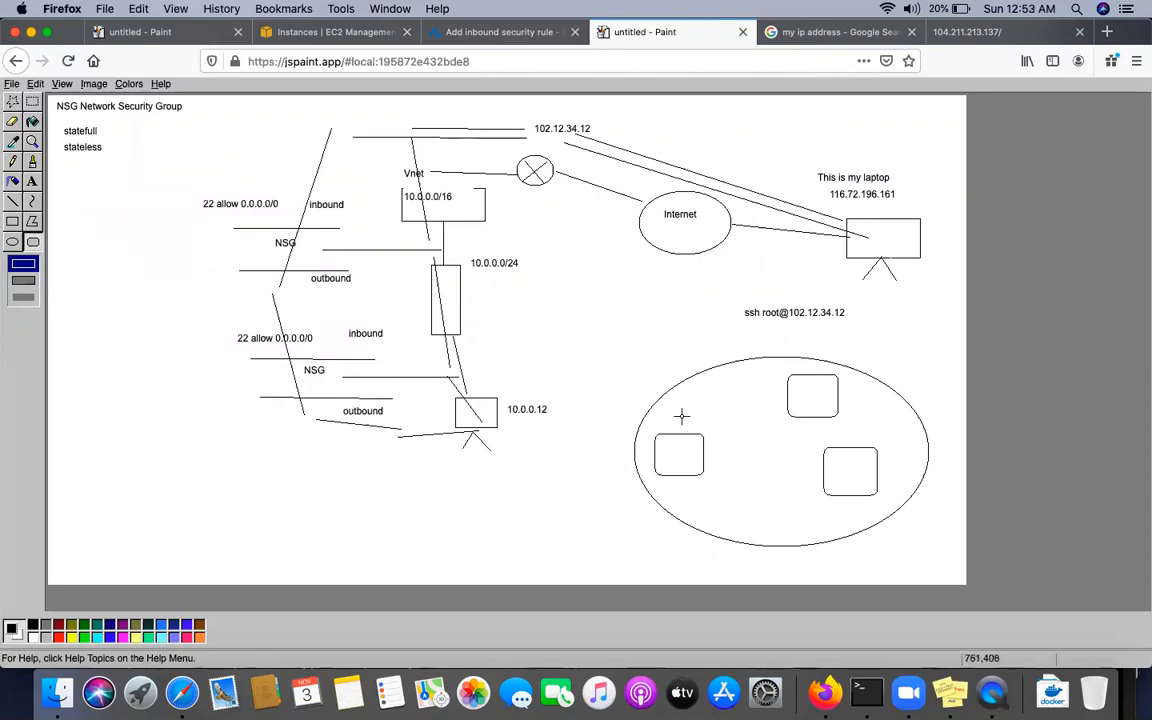
left_click_drag(662, 448, 681, 464)
left_click_drag(681, 450, 682, 466)
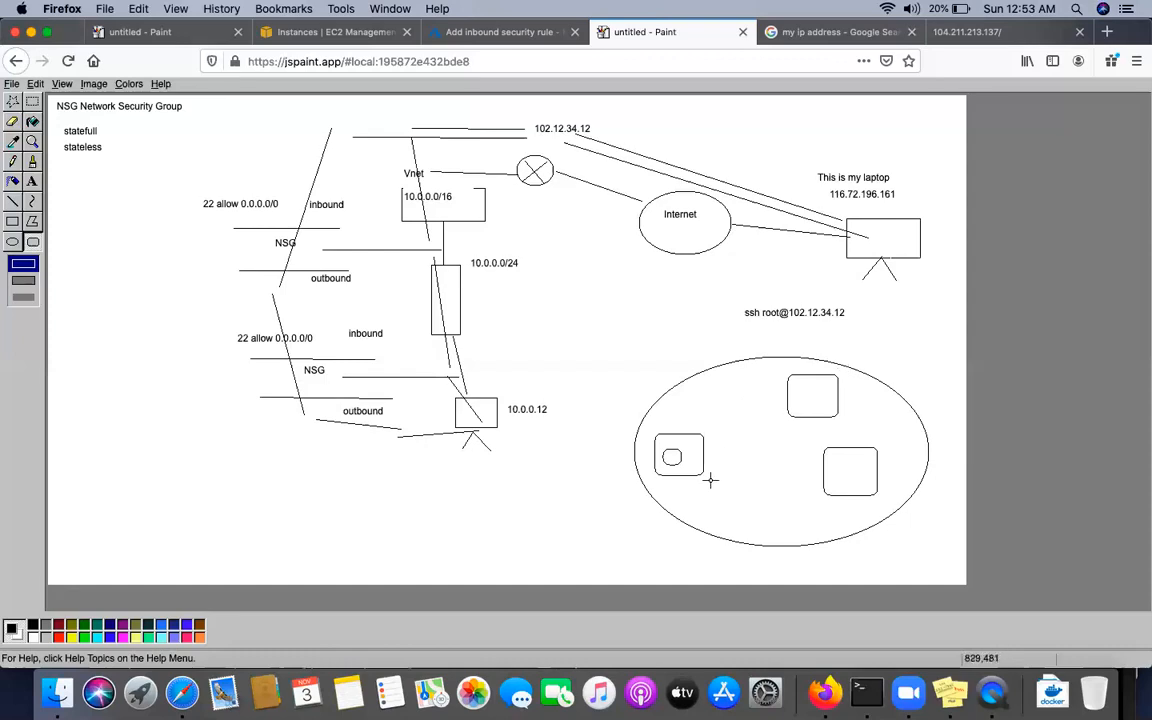
Set the draft inbound rule's source to Service Tag Internet
left_click(500, 32)
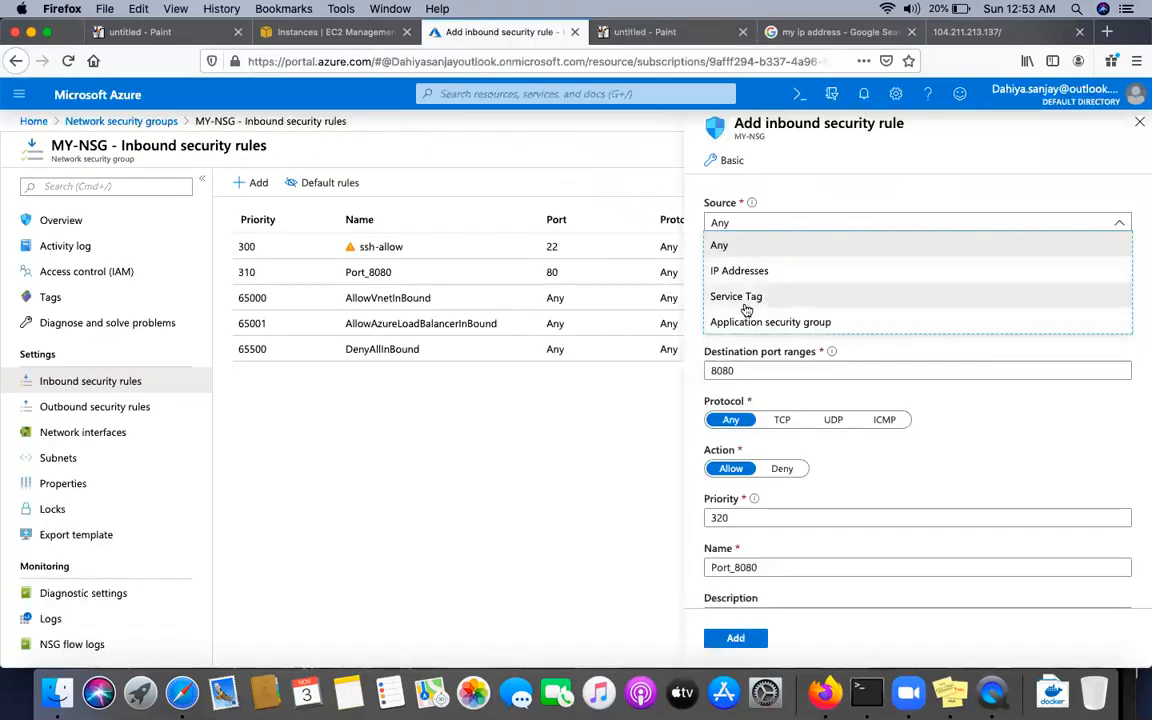
left_click(747, 305)
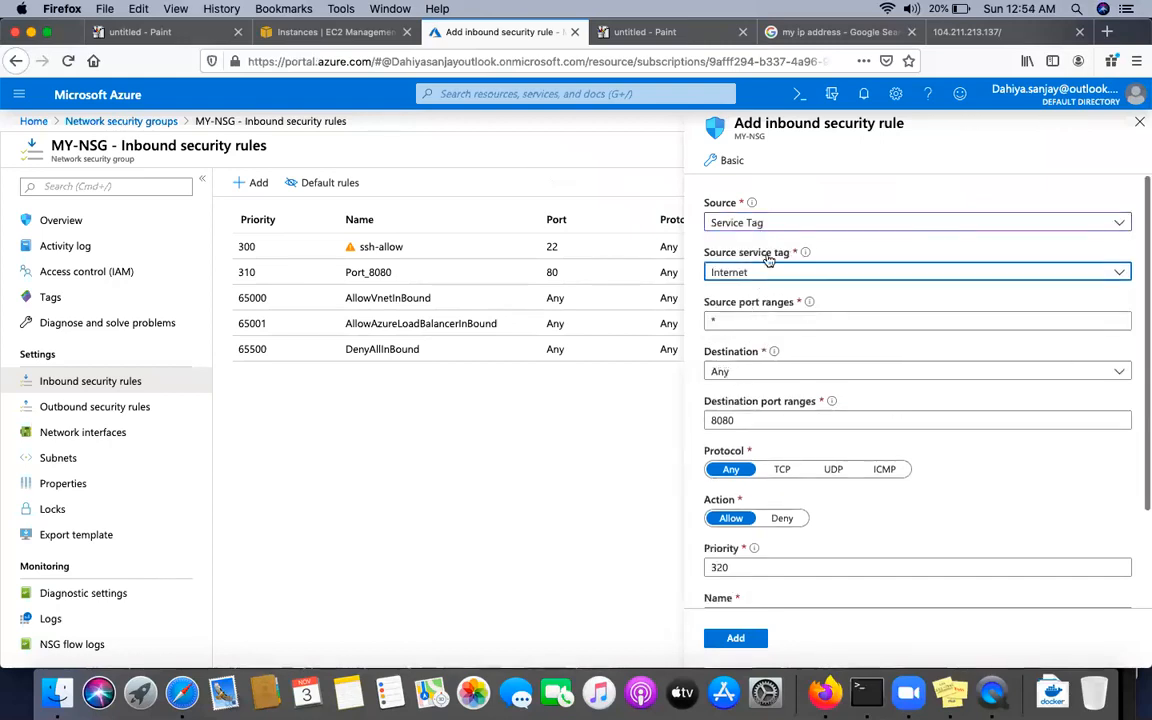
left_click(740, 273)
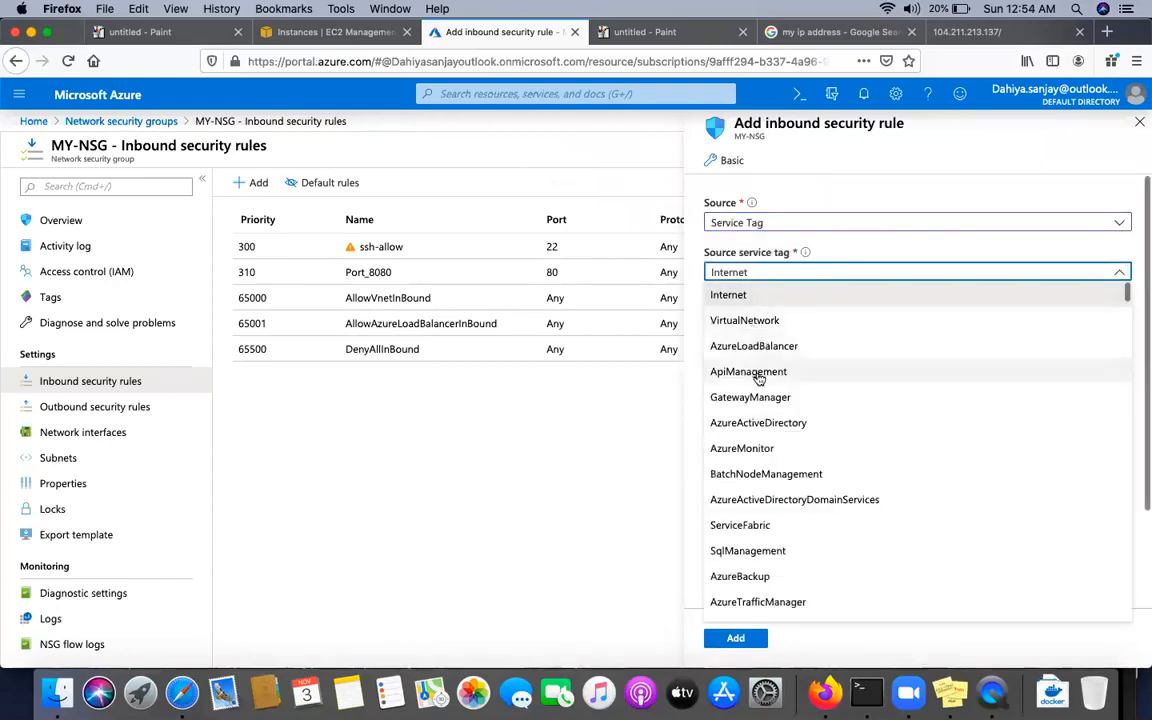
scroll(746, 586, "down", 10)
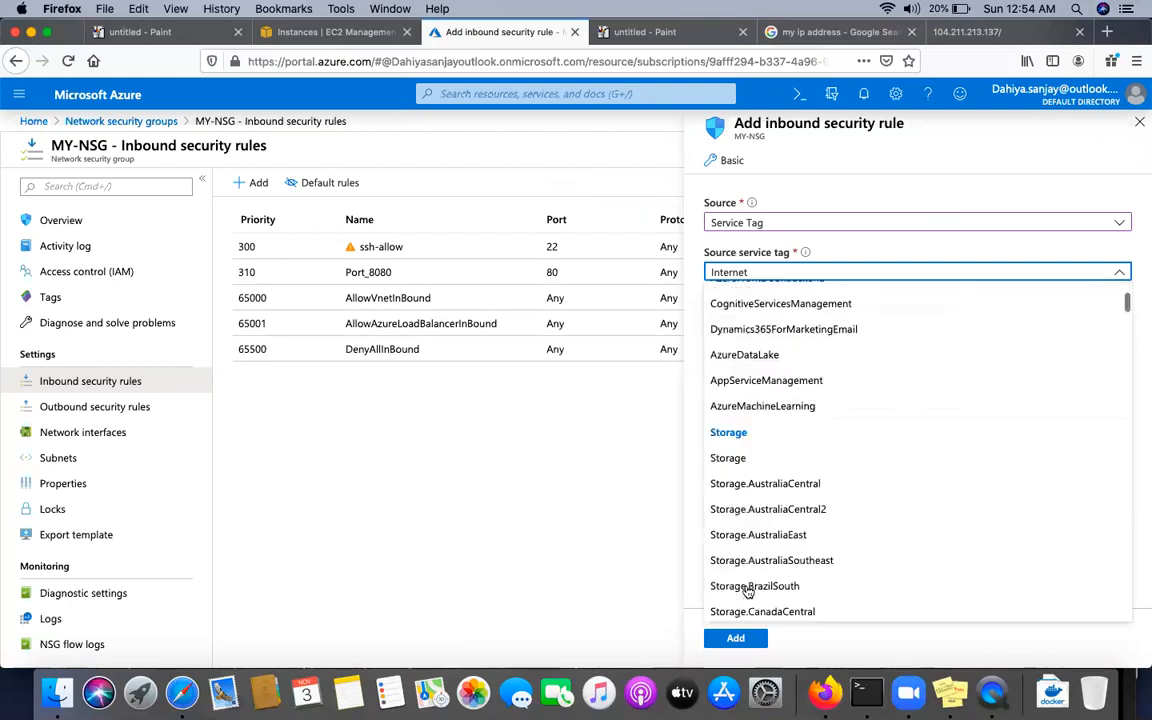
scroll(746, 590, "down", 15)
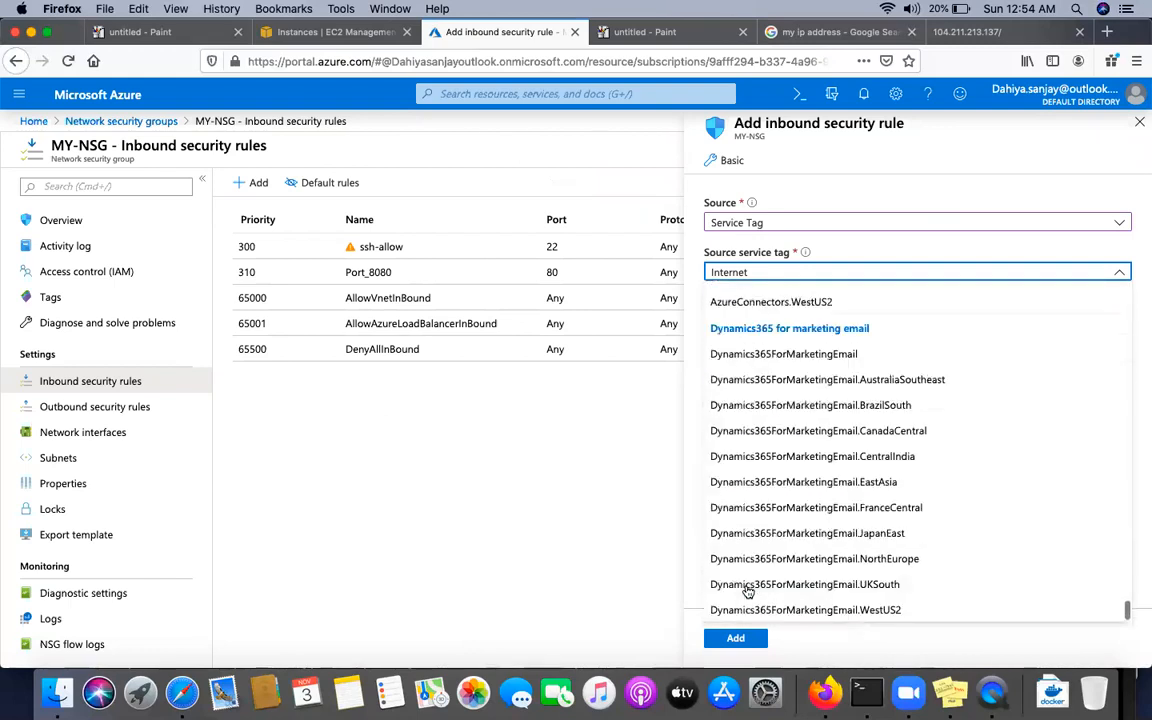
scroll(746, 590, "up", 10)
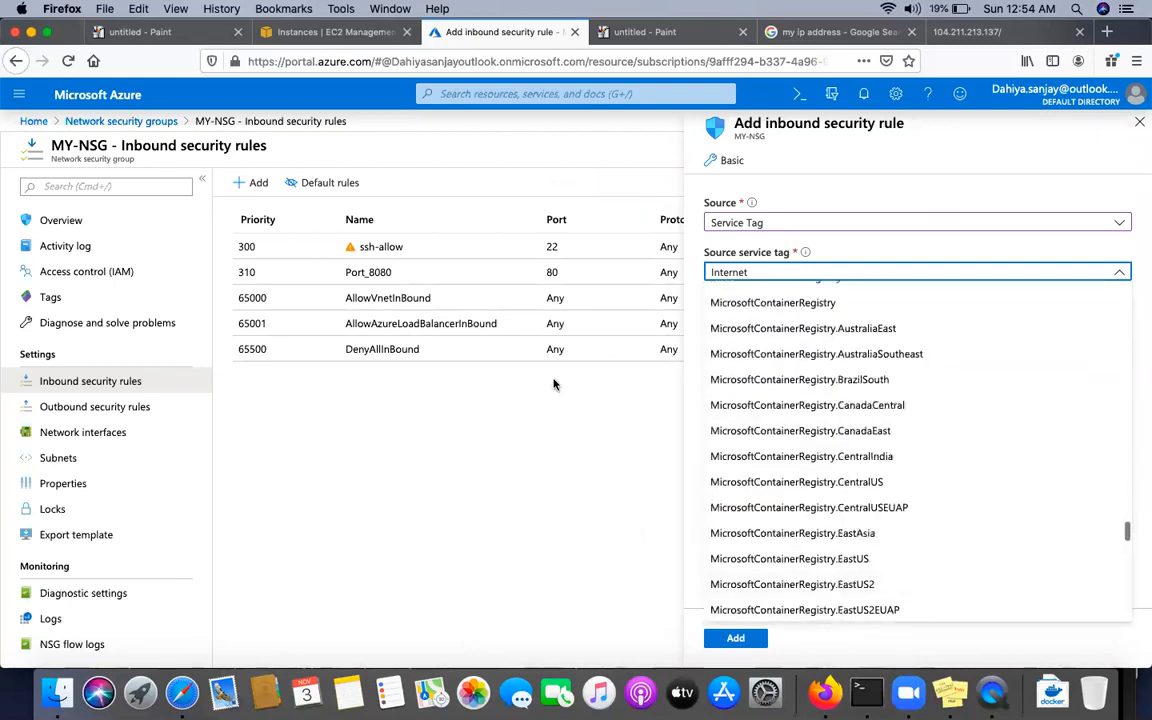
left_click(531, 521)
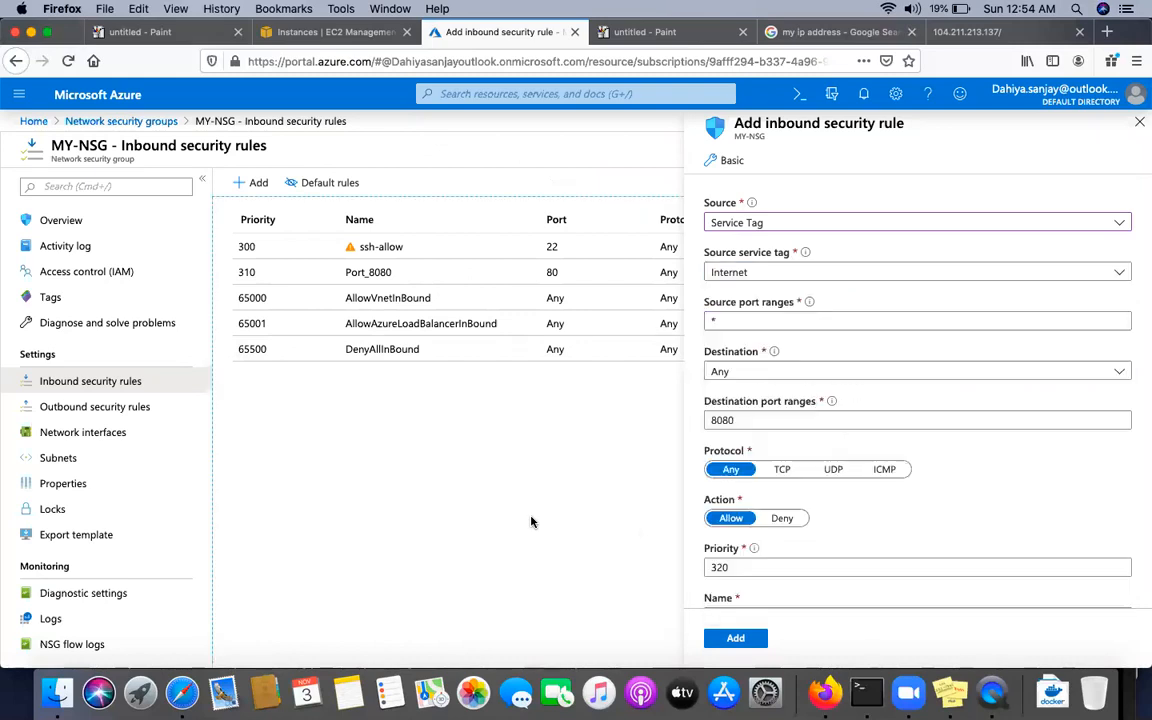
Try closing the rule form twice but keep it, then leave via the Network security groups breadcrumb
left_click(1137, 125)
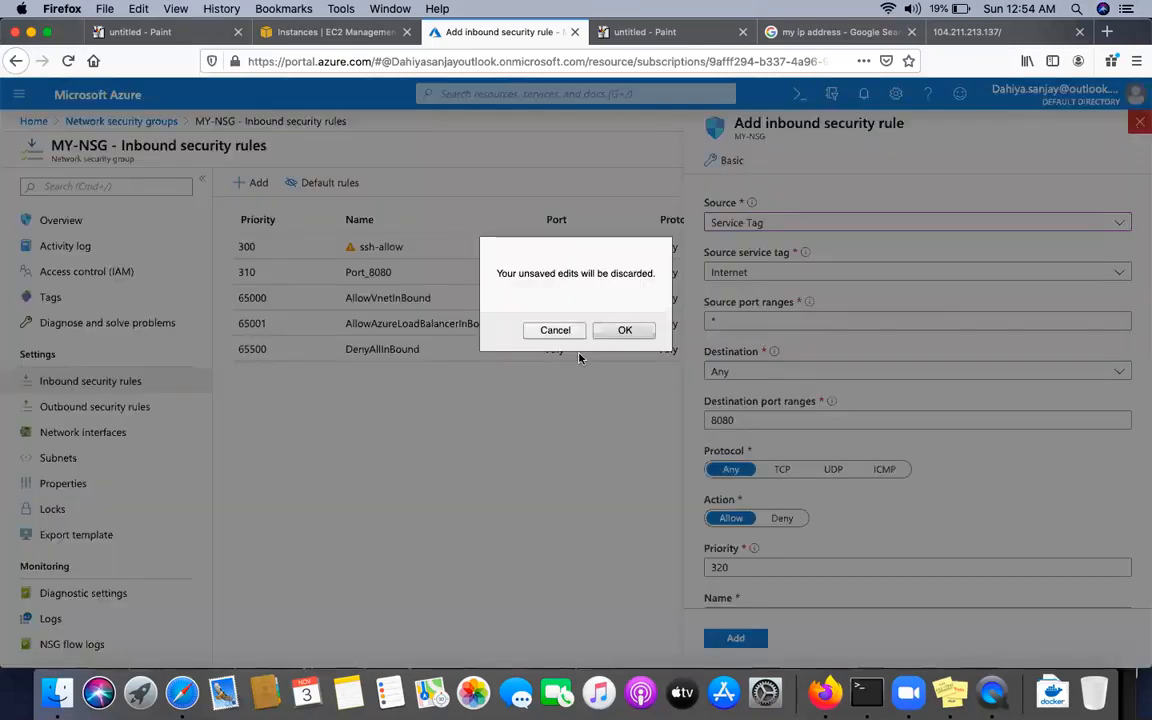
left_click(555, 331)
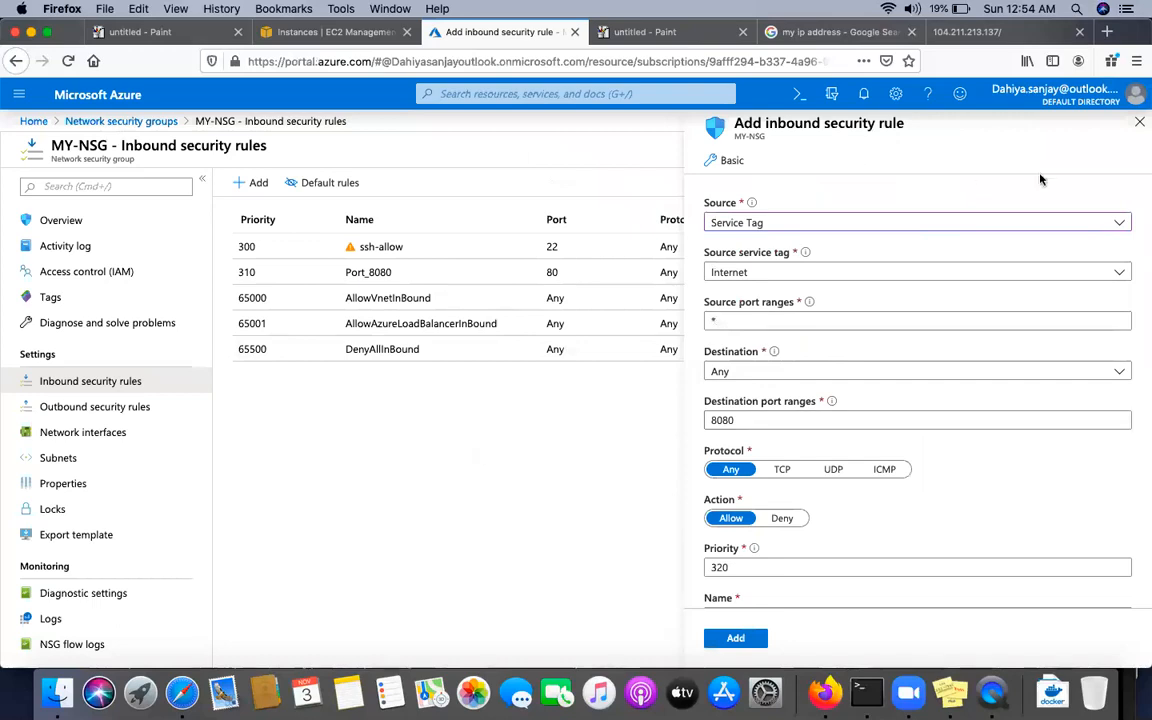
left_click(1139, 125)
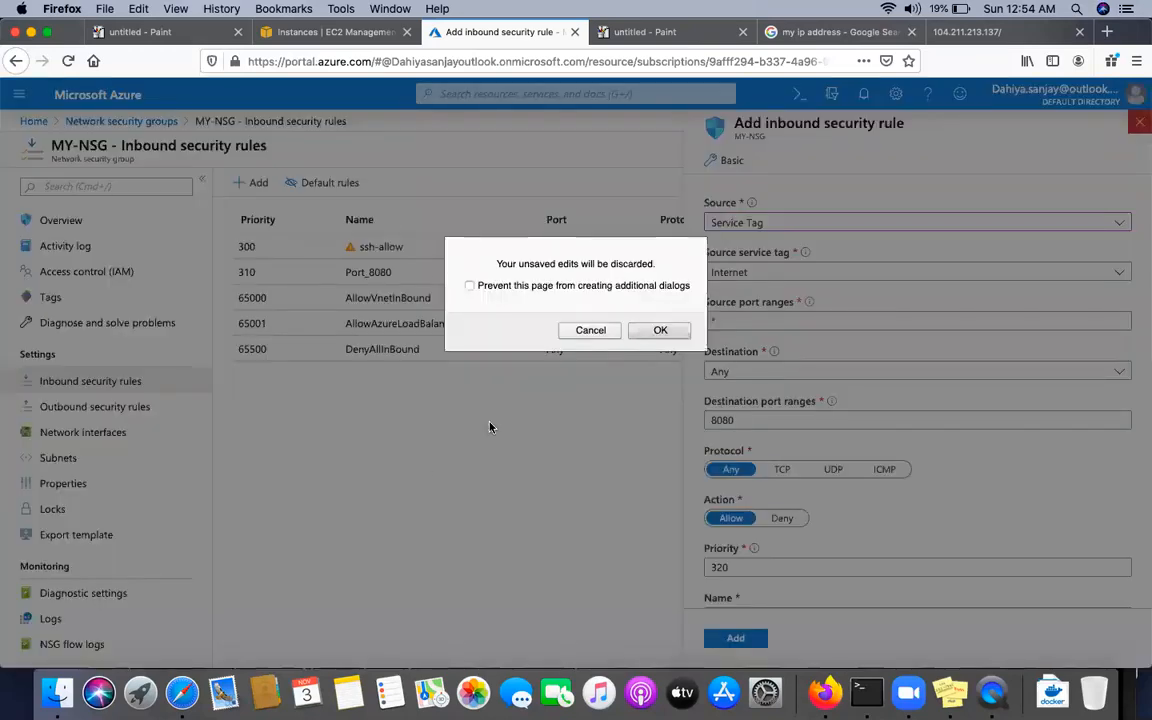
left_click(591, 332)
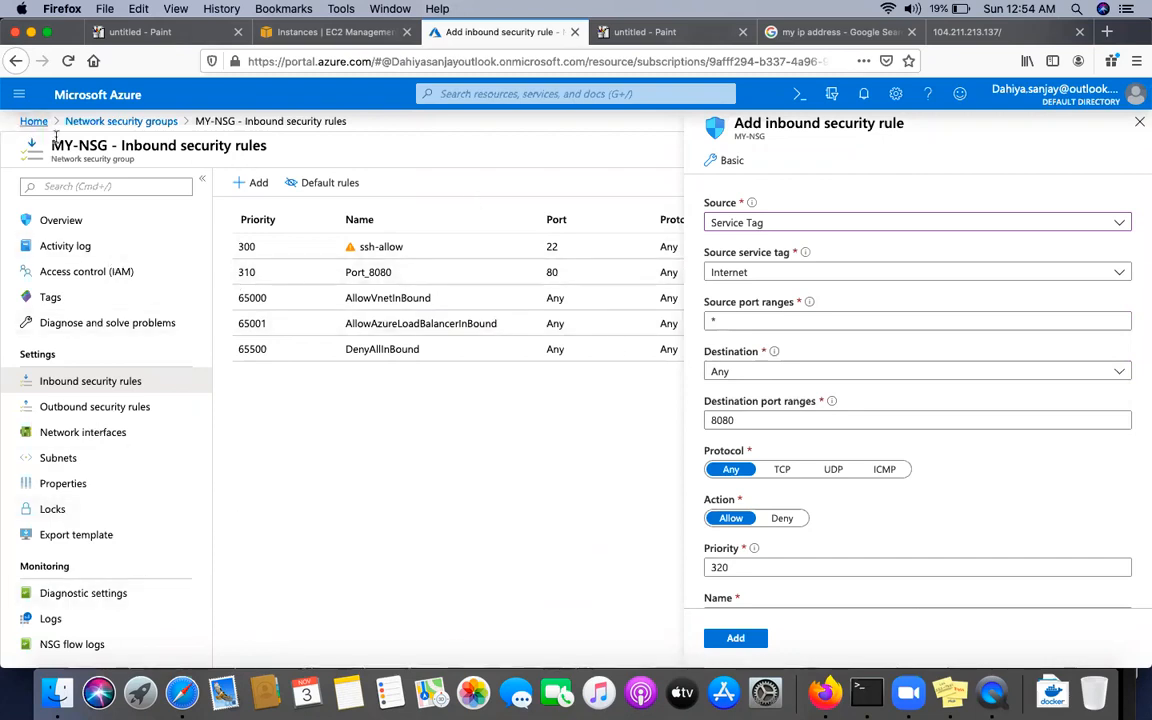
left_click(118, 121)
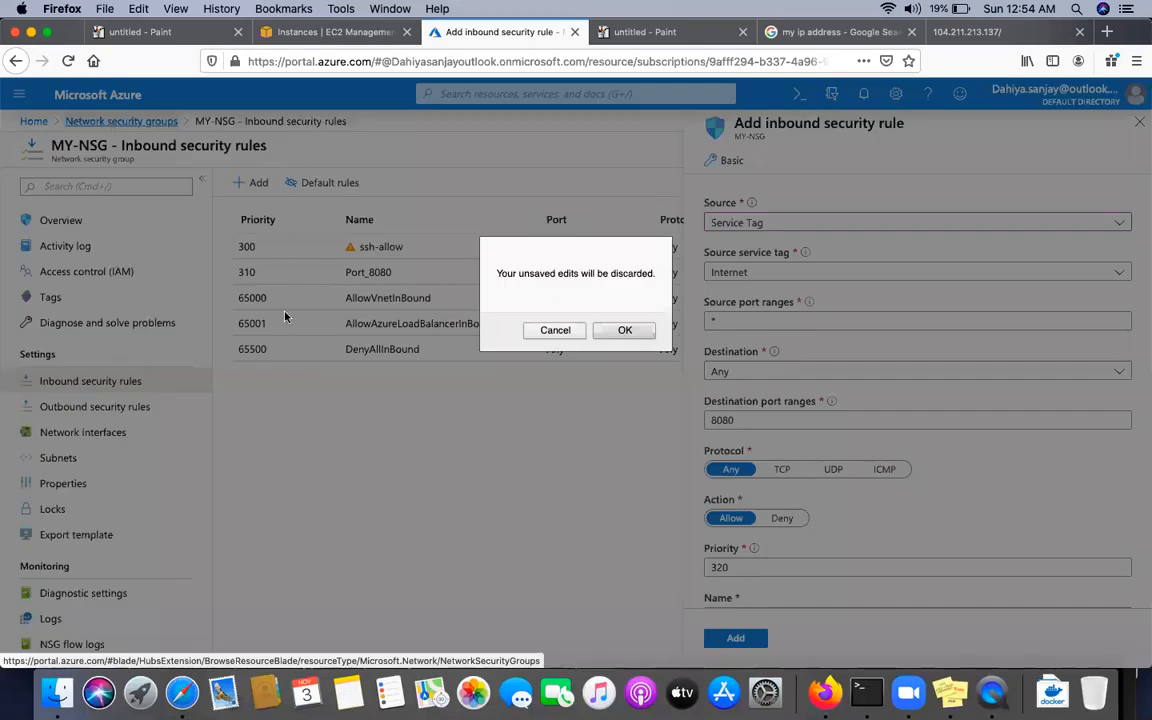
Discard the unsaved rule and open the vm virtual machine's Networking settings
left_click(620, 335)
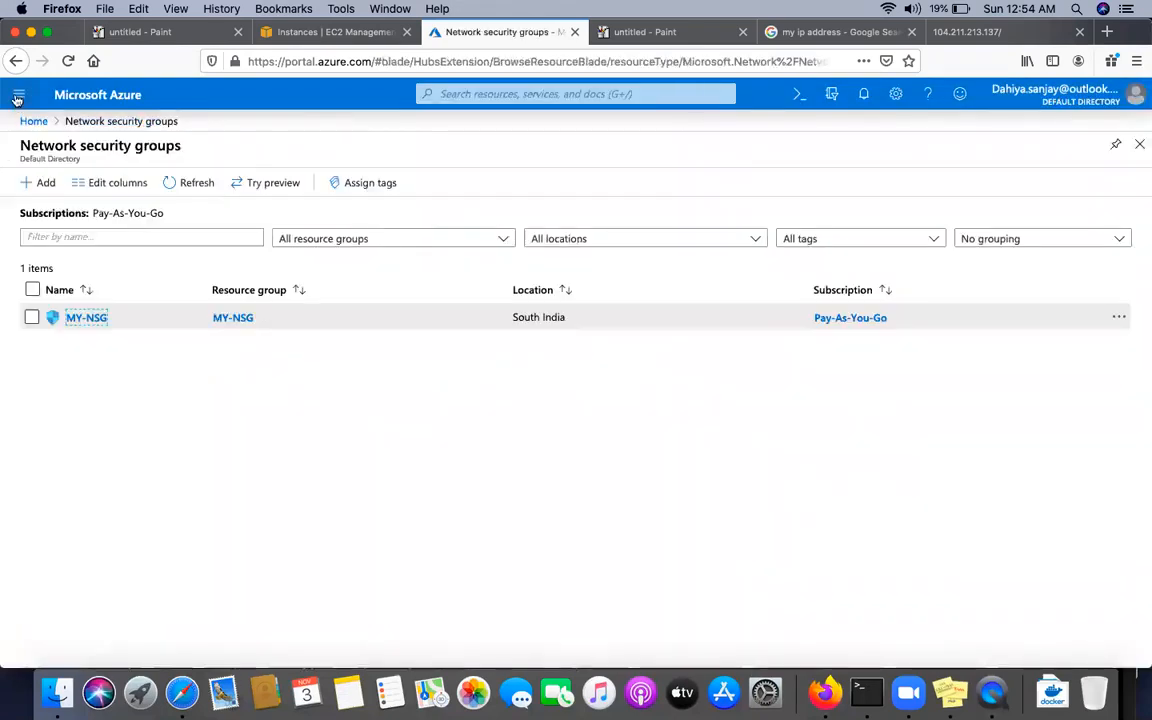
left_click(18, 96)
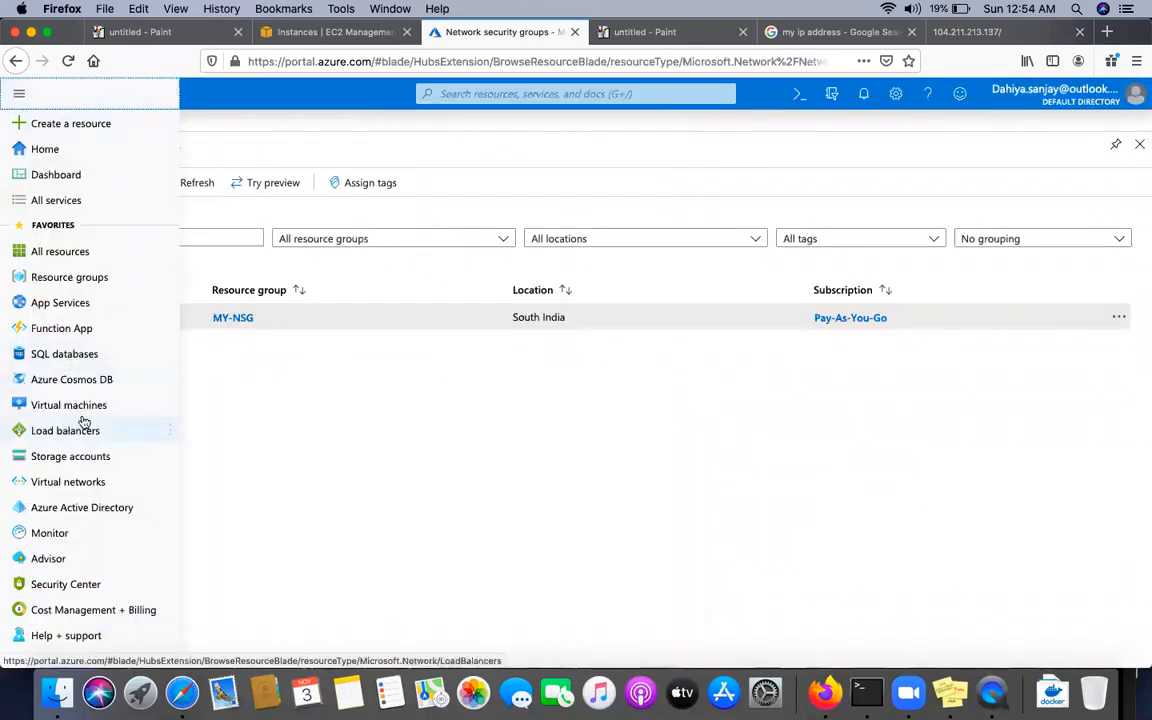
left_click(68, 405)
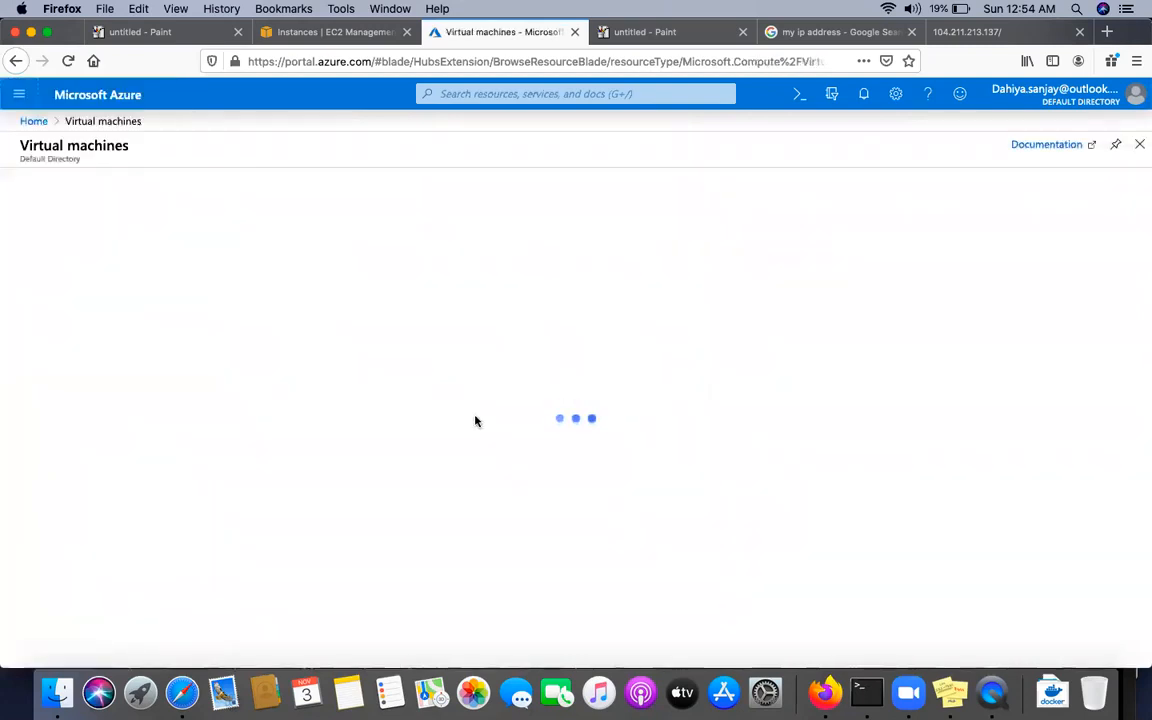
left_click(74, 318)
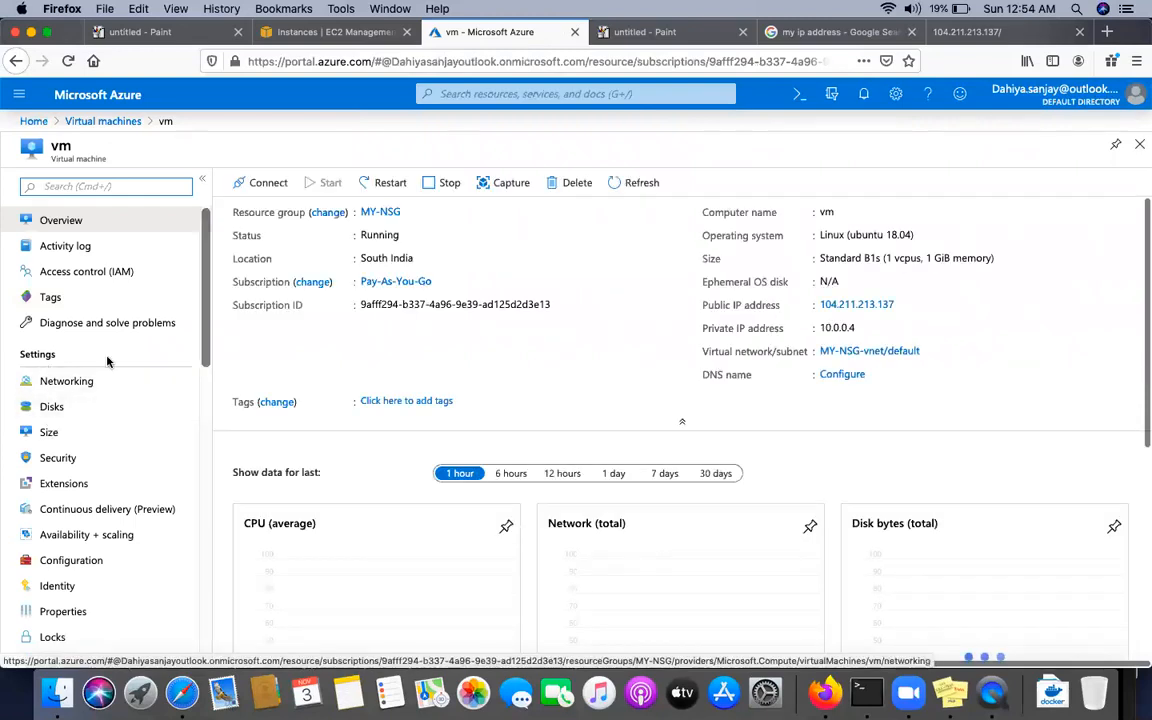
left_click(64, 390)
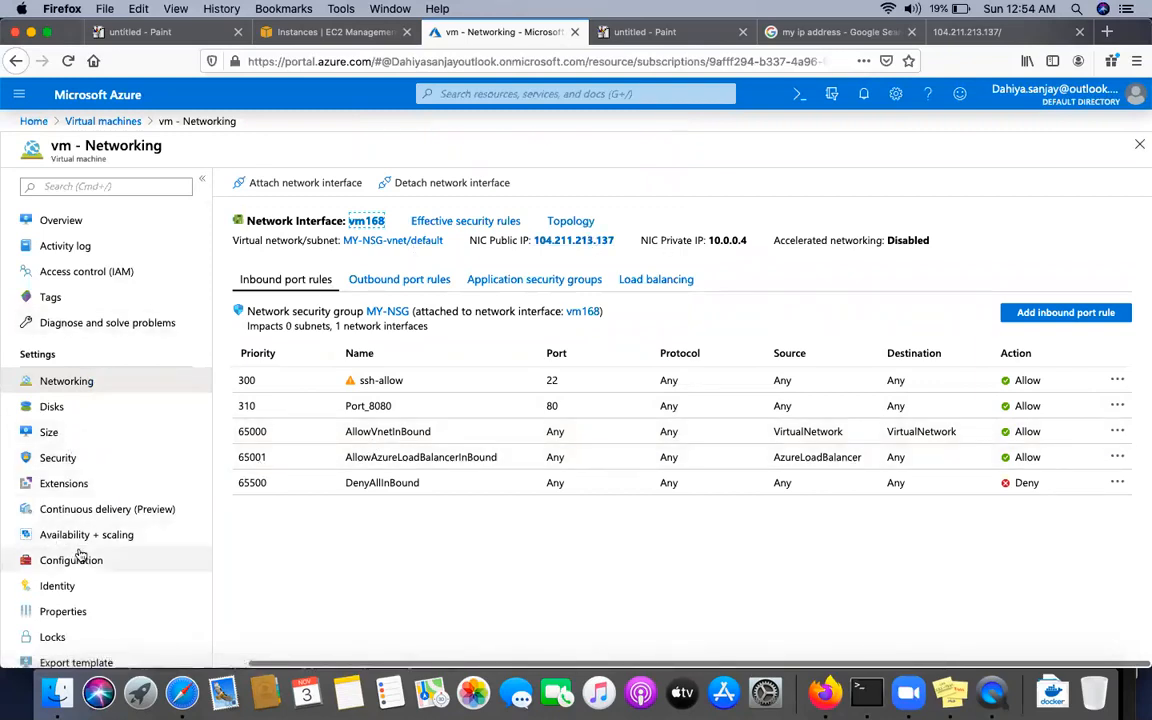
scroll(80, 555, "down", 3)
scroll(81, 555, "up", 3)
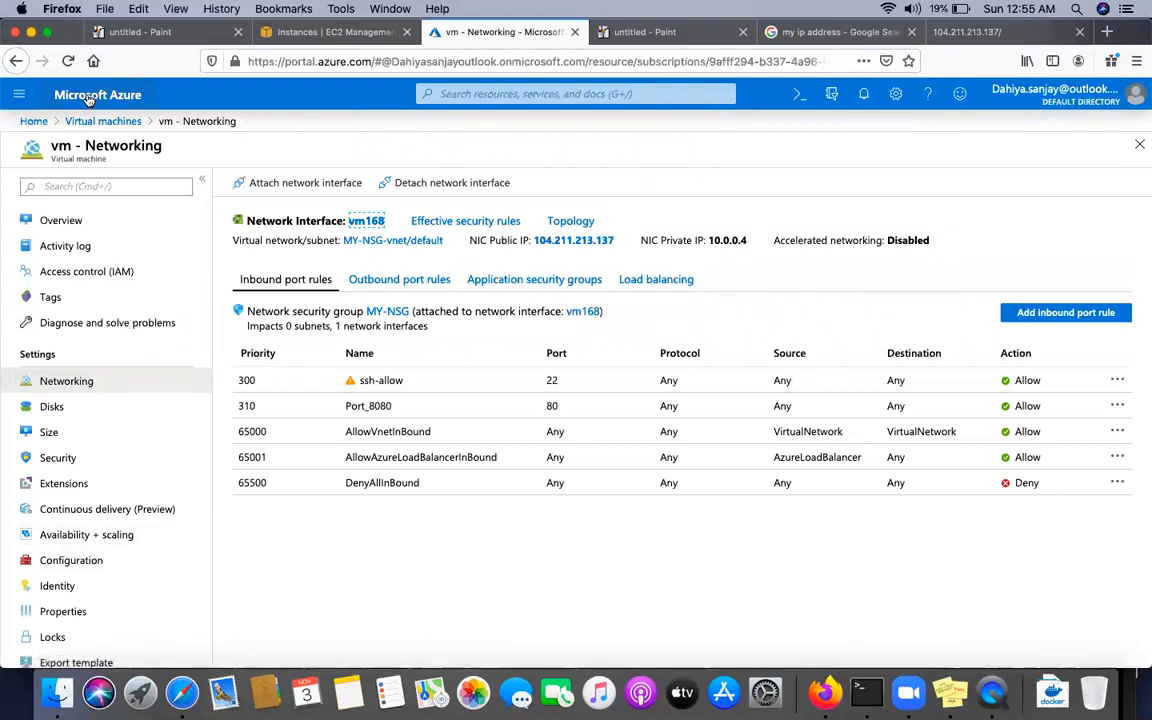
left_click(94, 124)
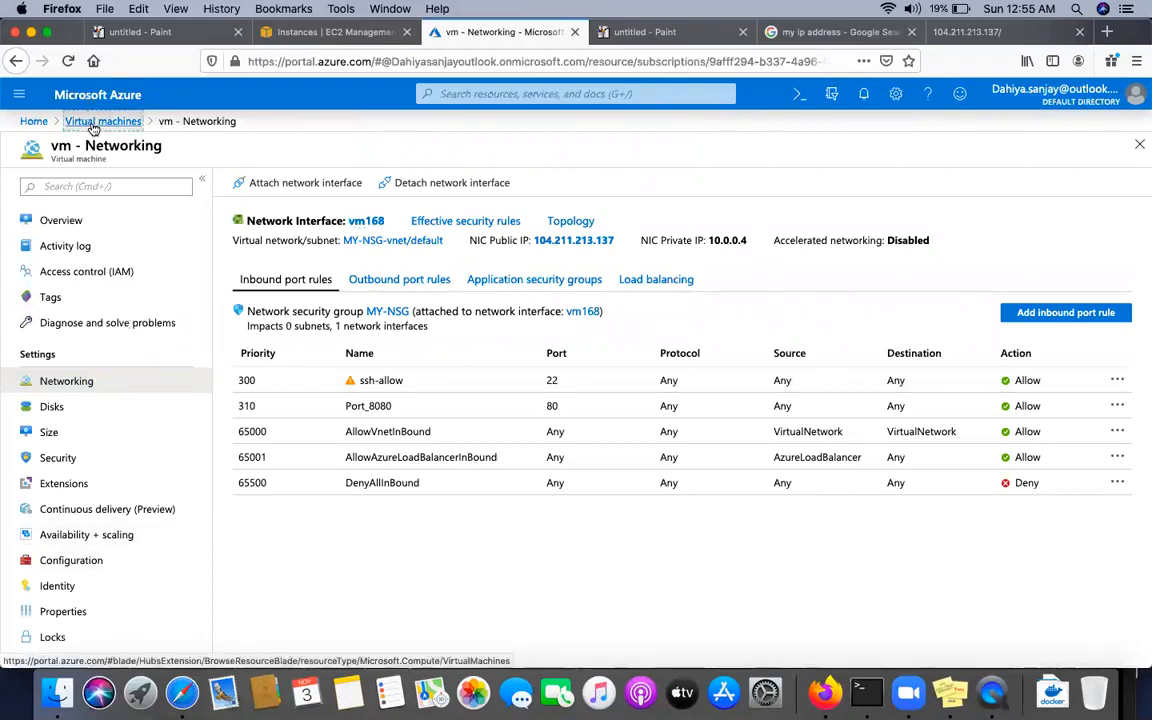
left_click(71, 319)
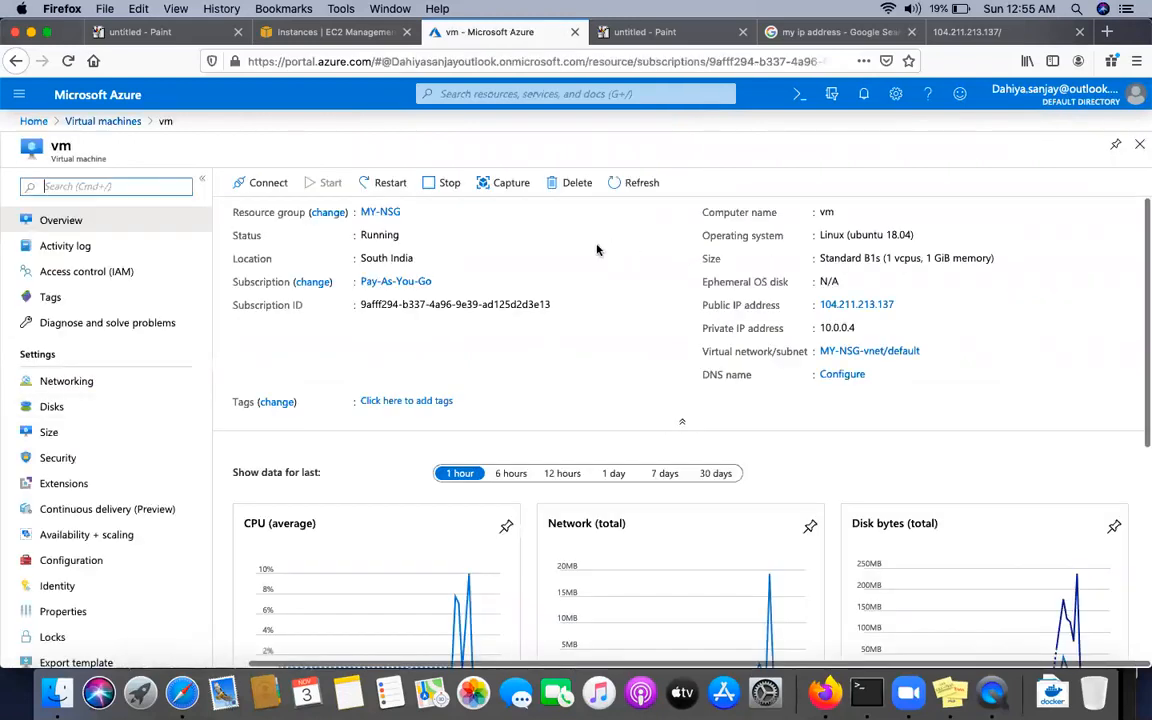
left_click(80, 389)
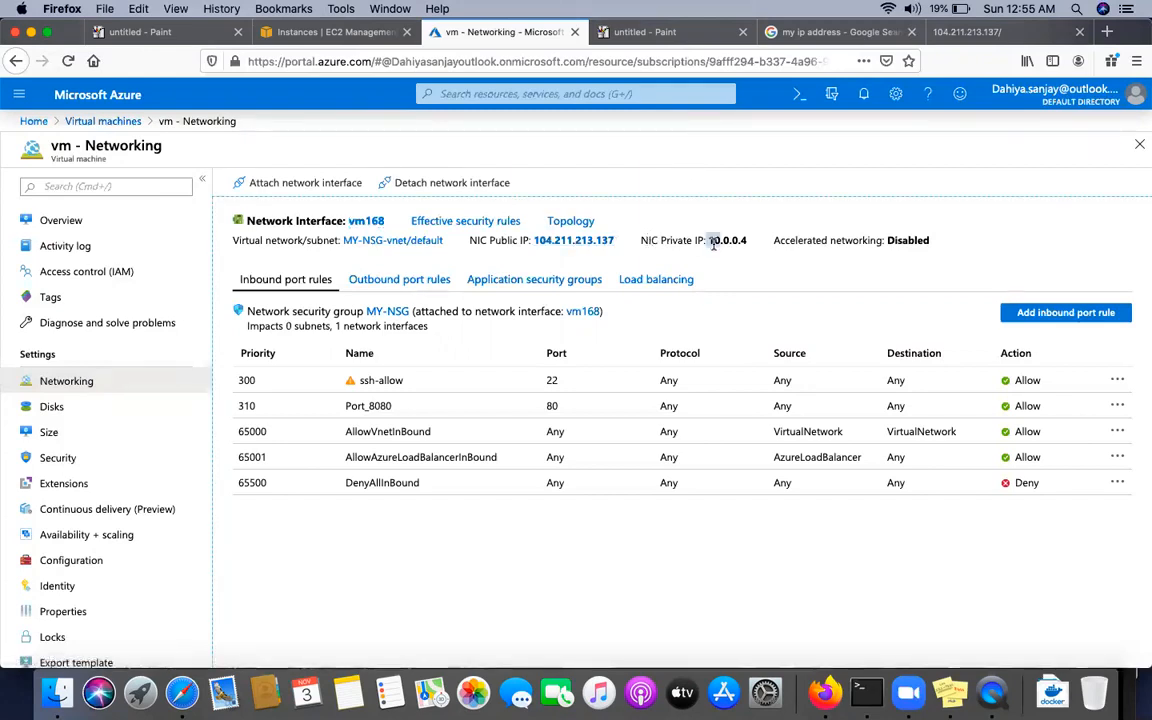
Select the private IP 10.0.0.4 and open the MY-NSG-vnet virtual network link
left_click_drag(712, 245, 761, 251)
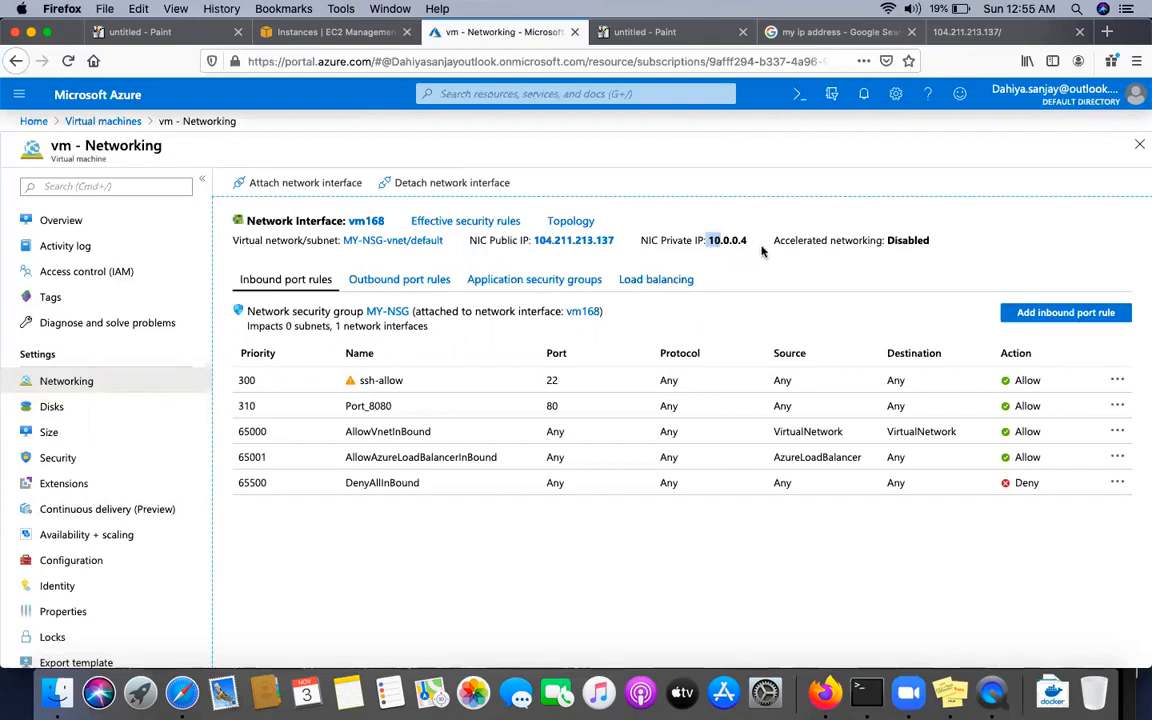
left_click(16, 95)
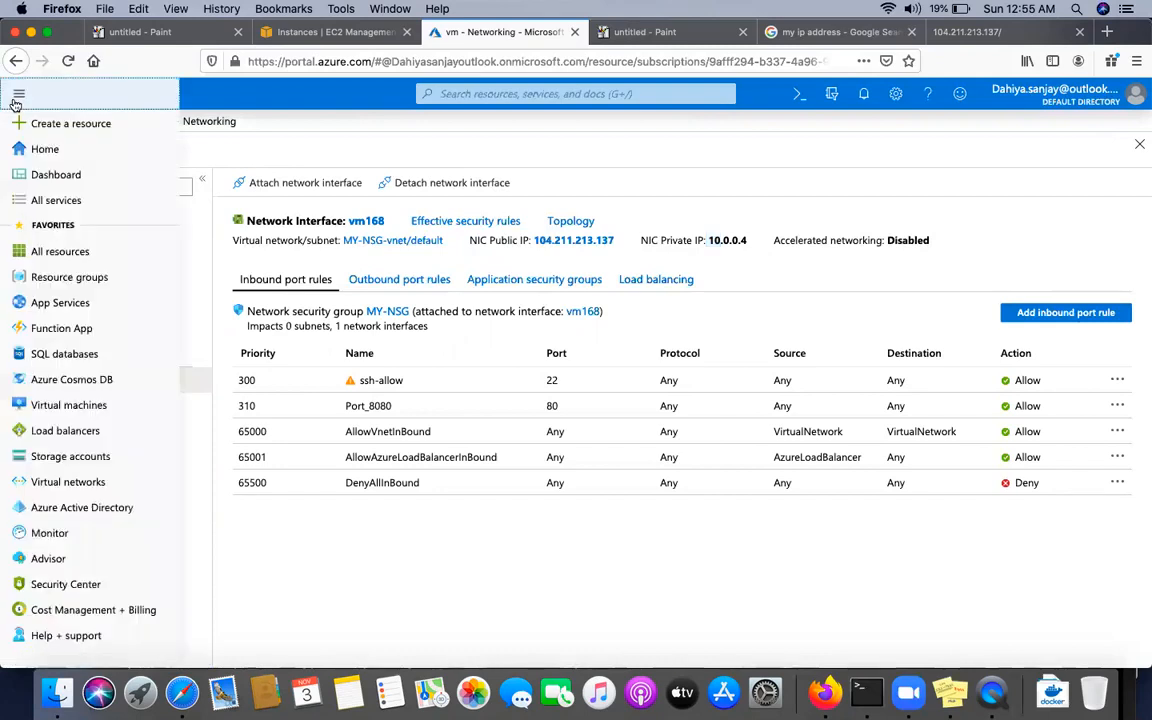
left_click(338, 259)
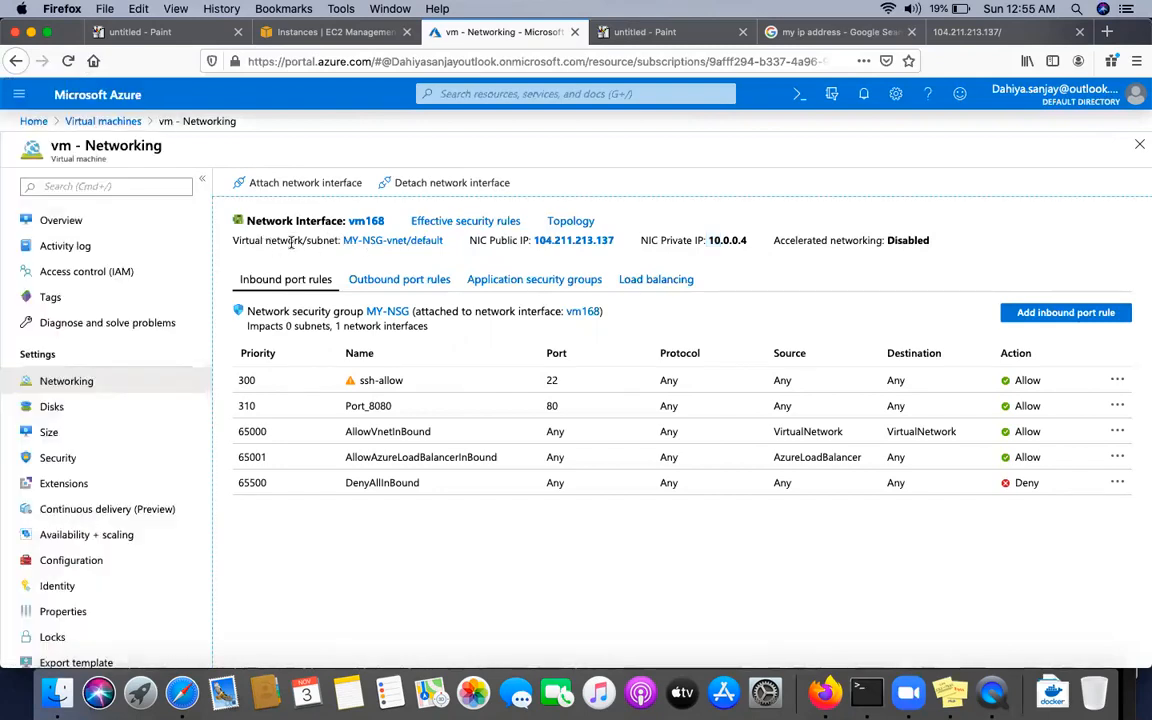
left_click(395, 241)
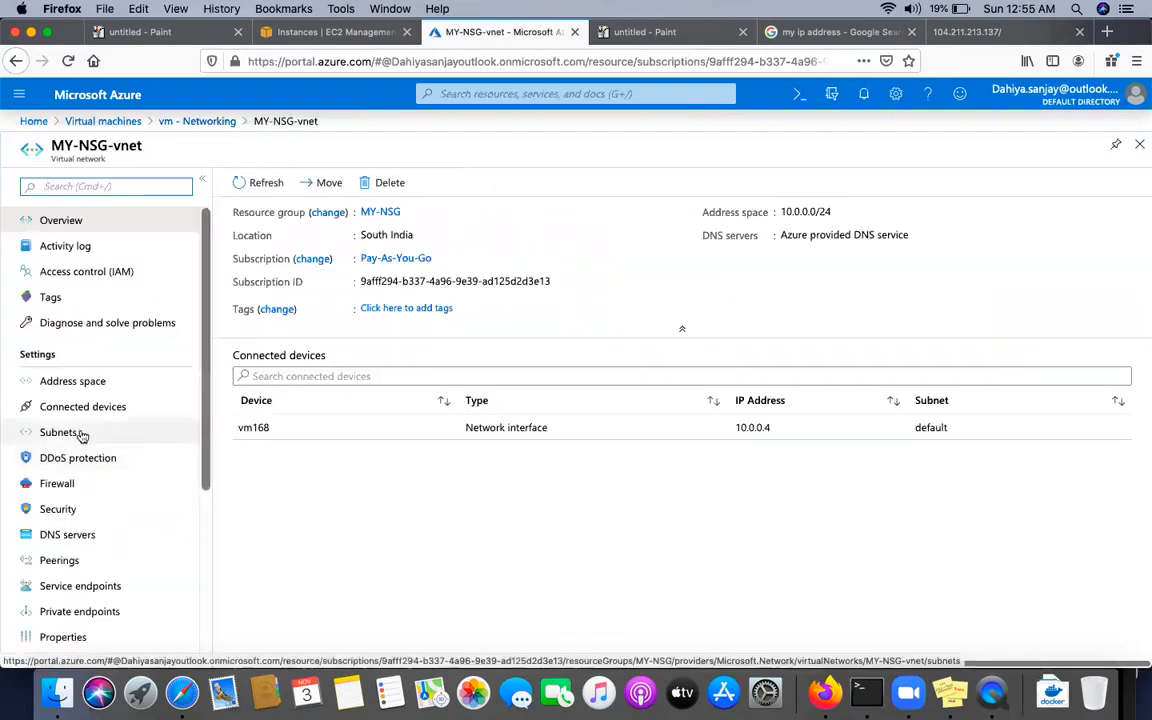
Attach MY-NSG to the default subnet of MY-NSG-vnet and save it
left_click(82, 434)
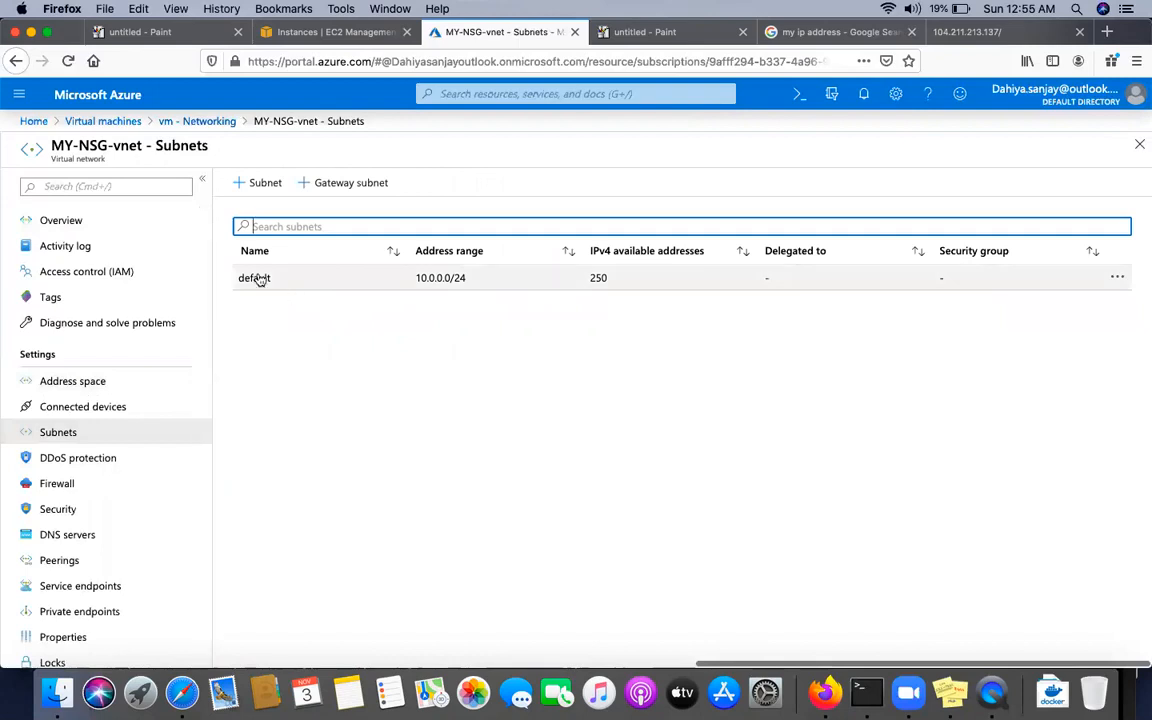
left_click(256, 278)
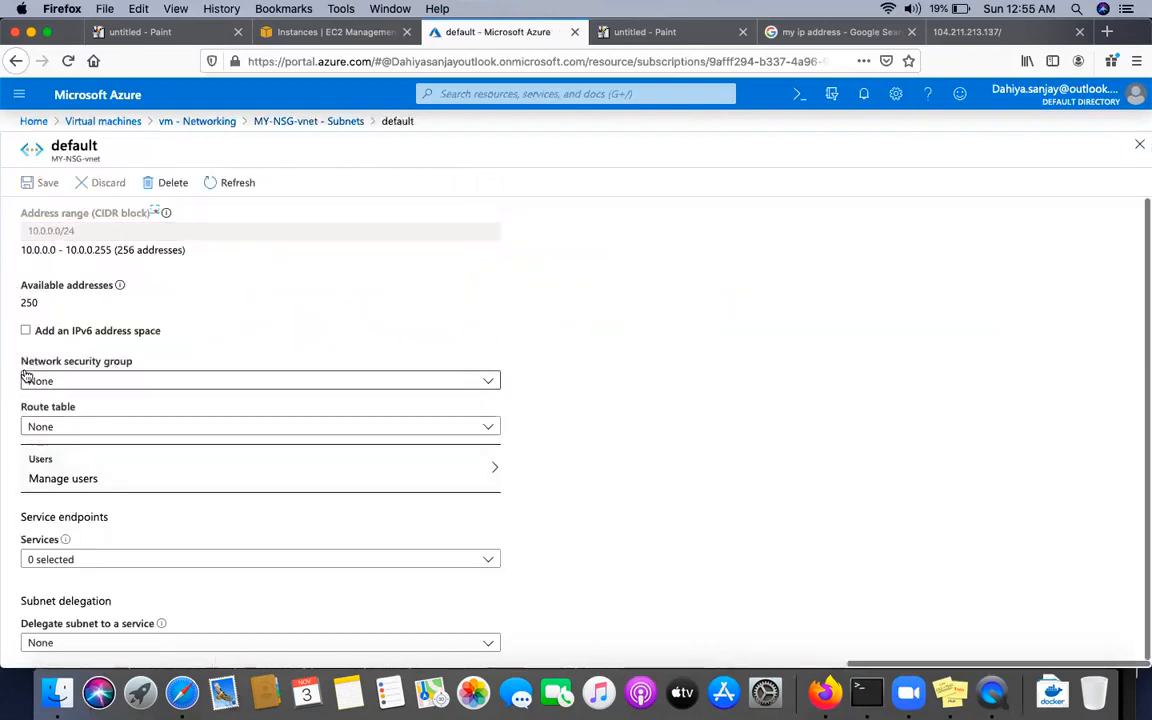
left_click(80, 385)
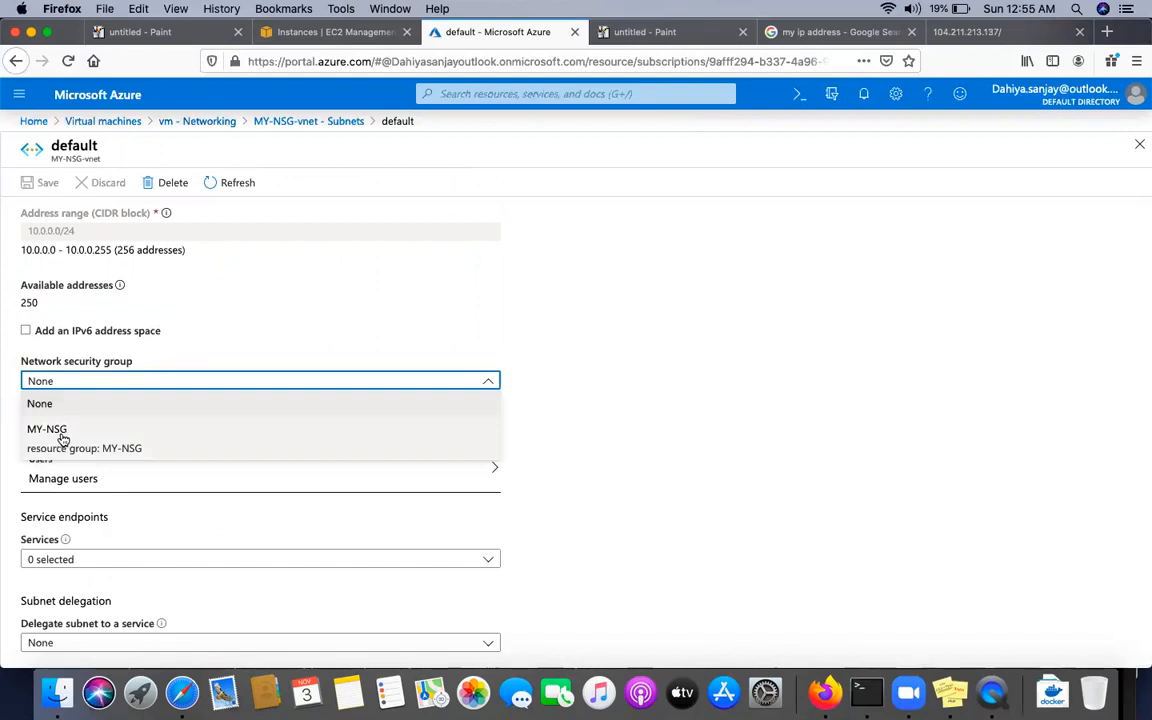
left_click(62, 435)
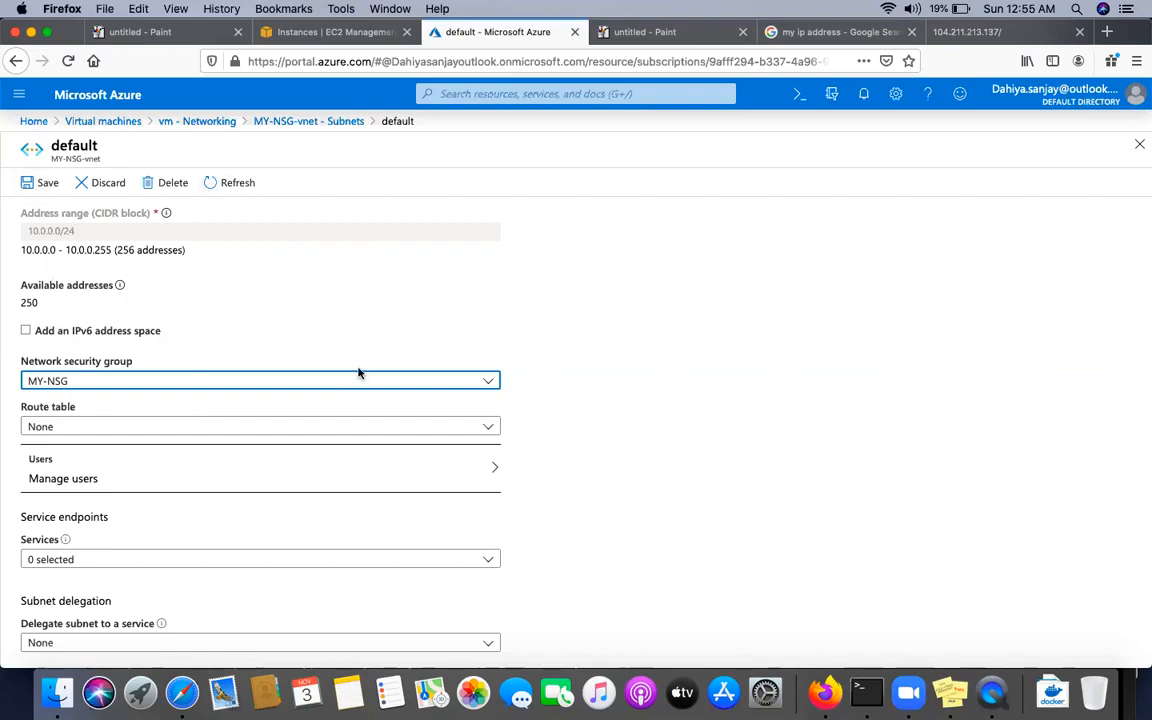
left_click(40, 182)
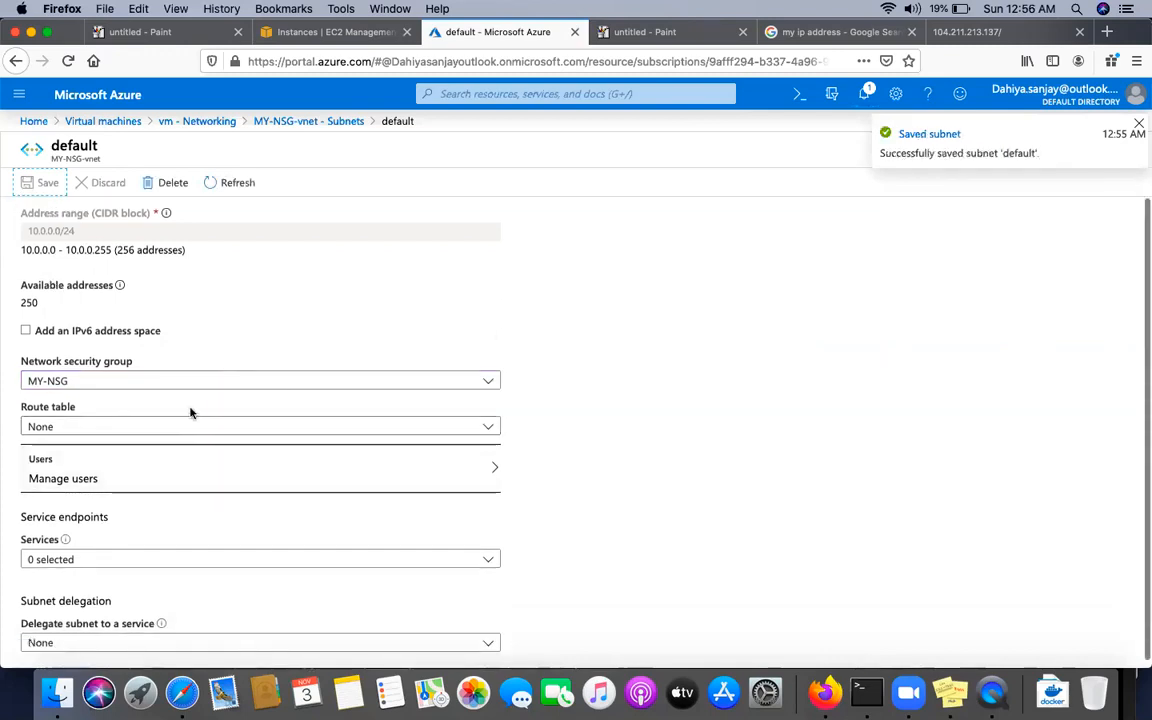
Set the subnet's group to None and try deleting the default subnet; it fails, so reload
left_click(190, 386)
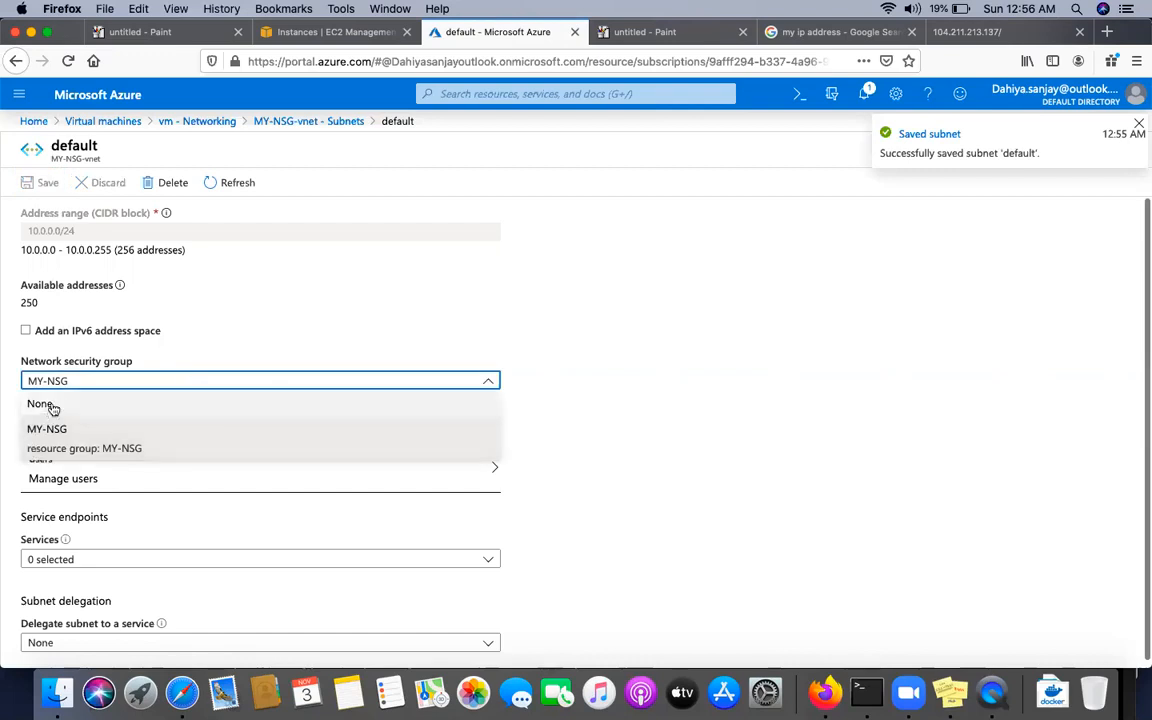
left_click(38, 404)
left_click(170, 185)
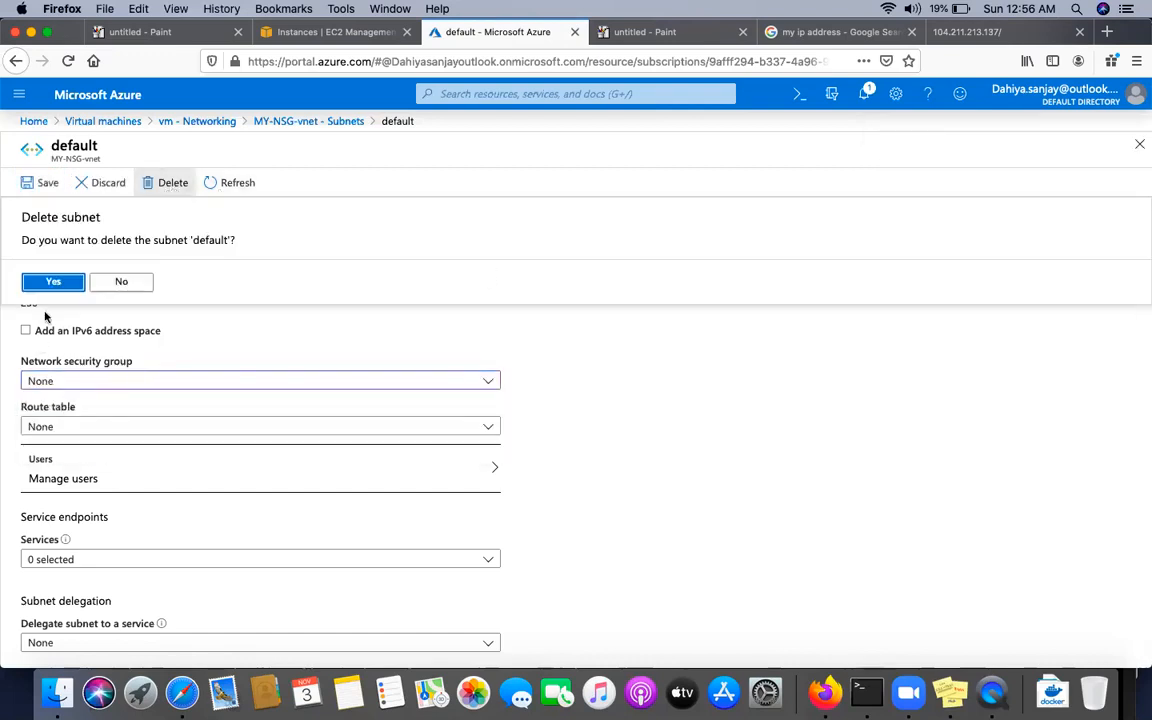
left_click(54, 281)
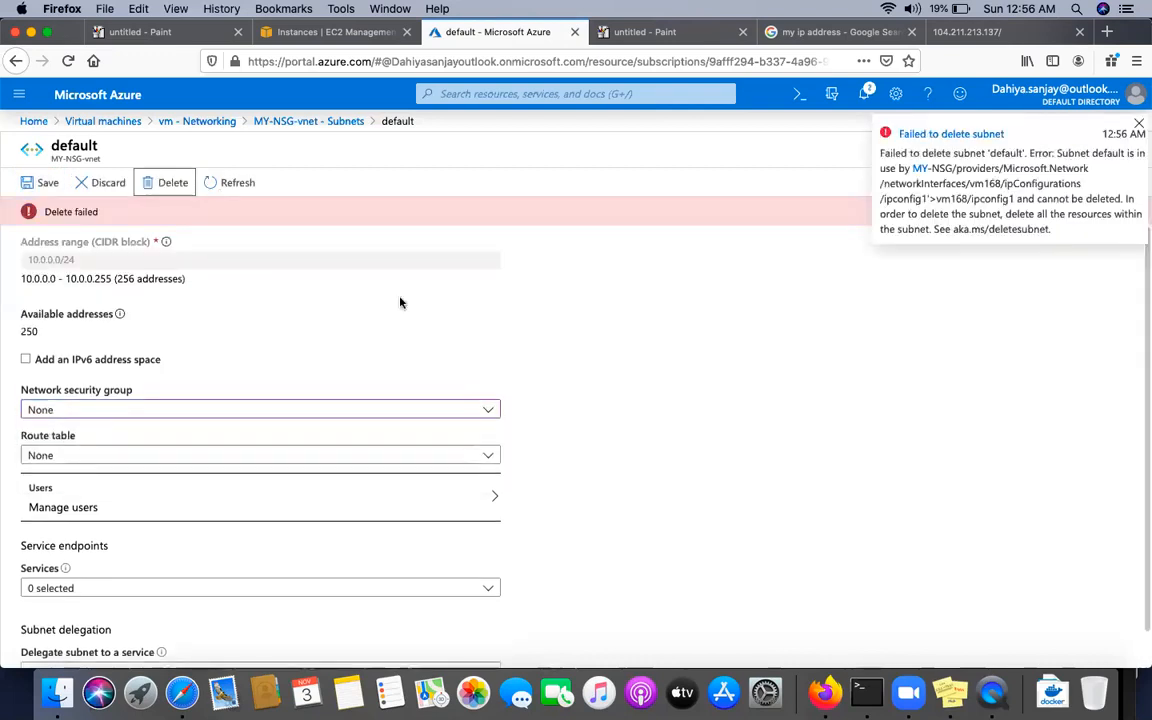
left_click(304, 121)
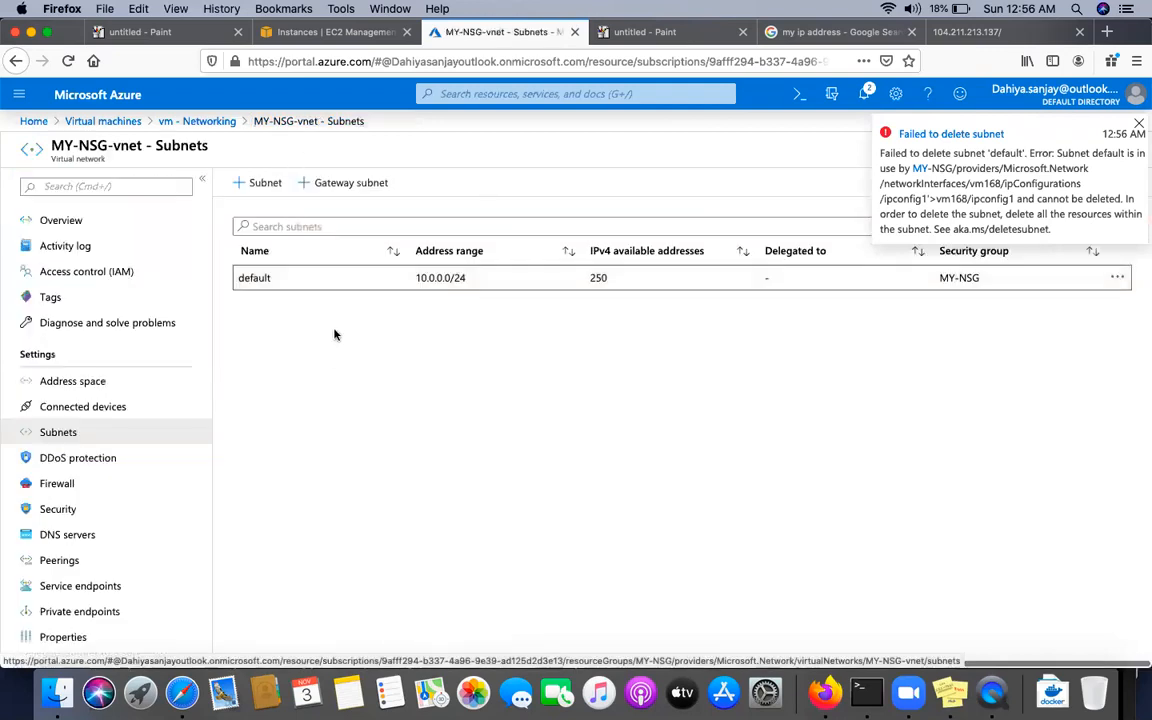
left_click(70, 62)
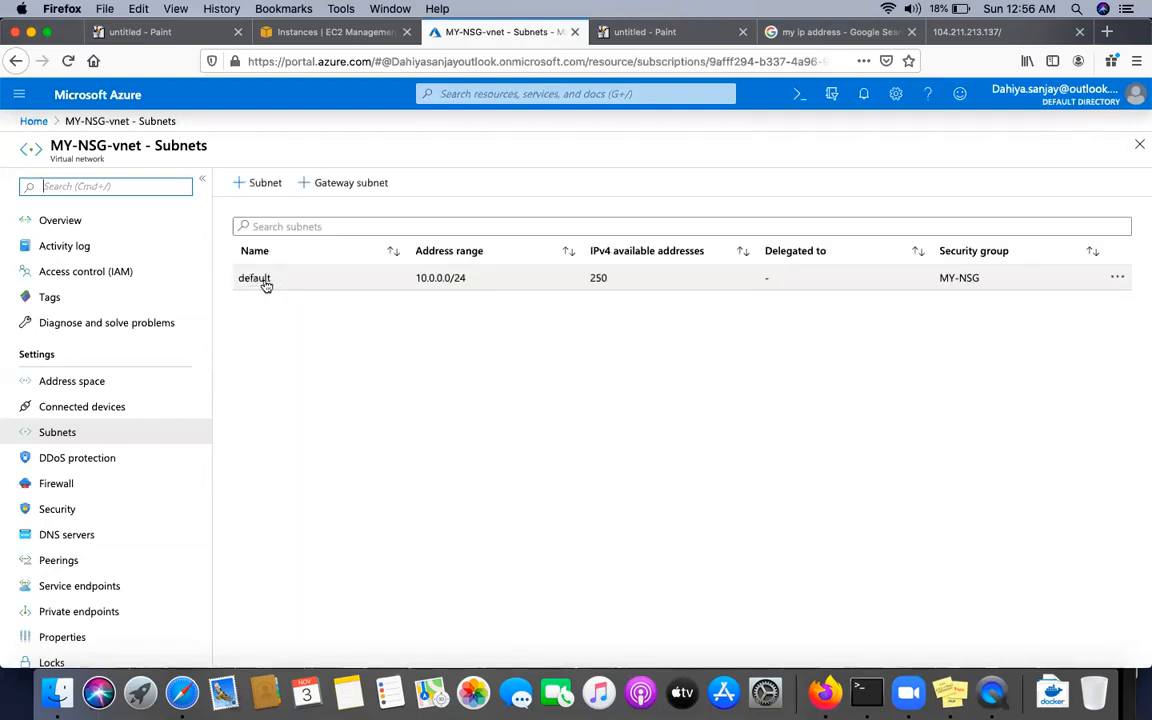
Save the default subnet with its network security group set to None, back in the subnet list
left_click(256, 280)
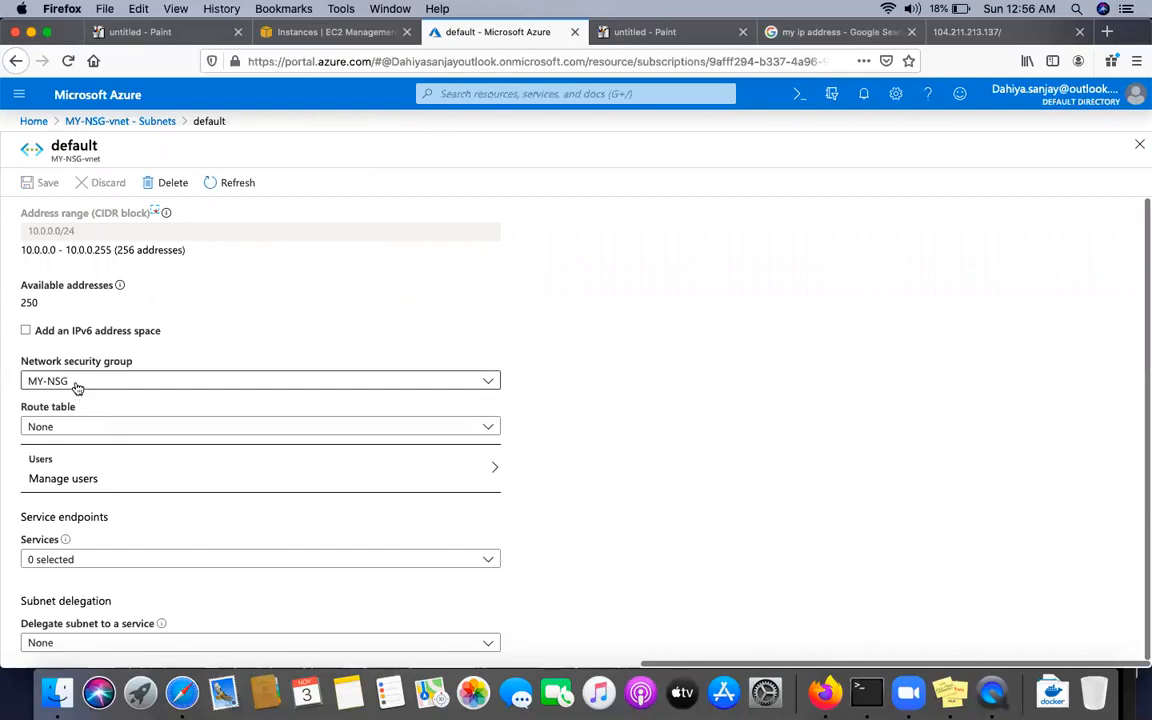
left_click(77, 385)
left_click(38, 405)
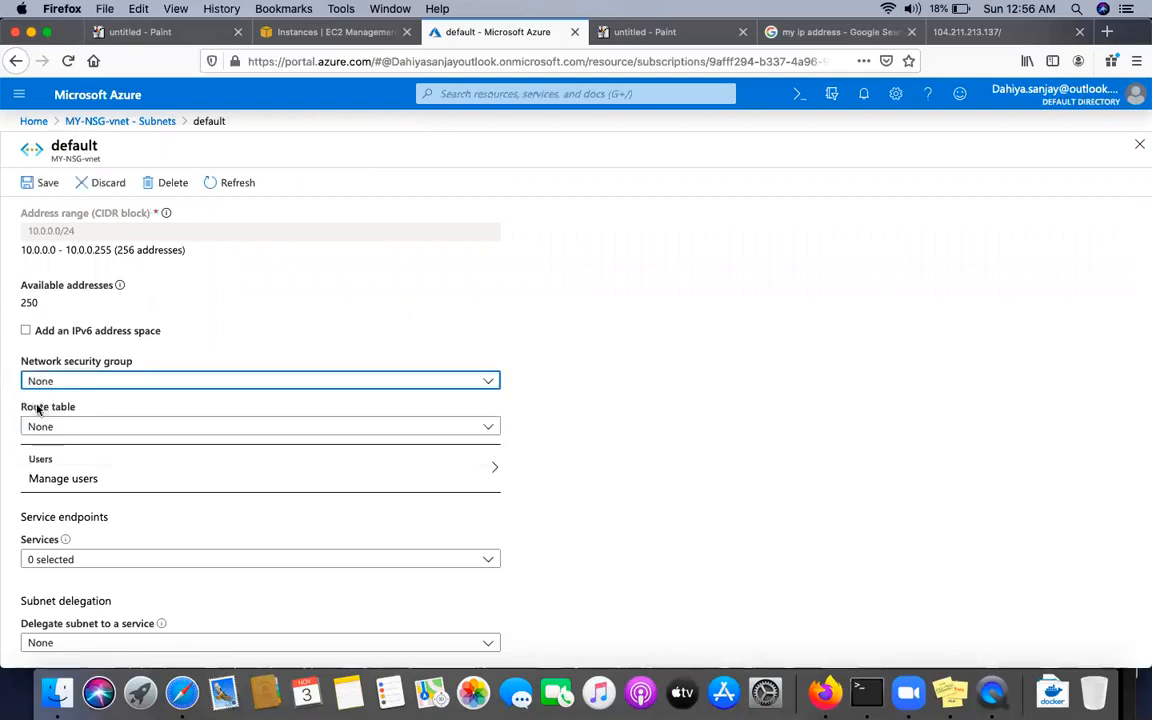
left_click(40, 182)
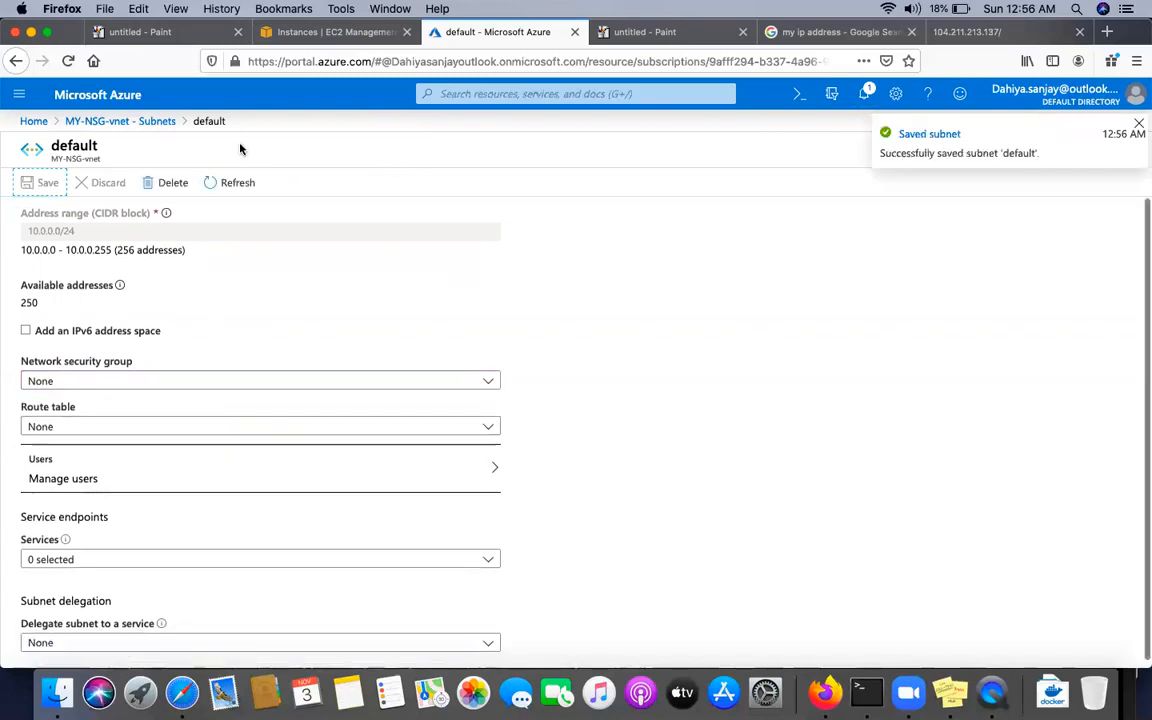
left_click(148, 122)
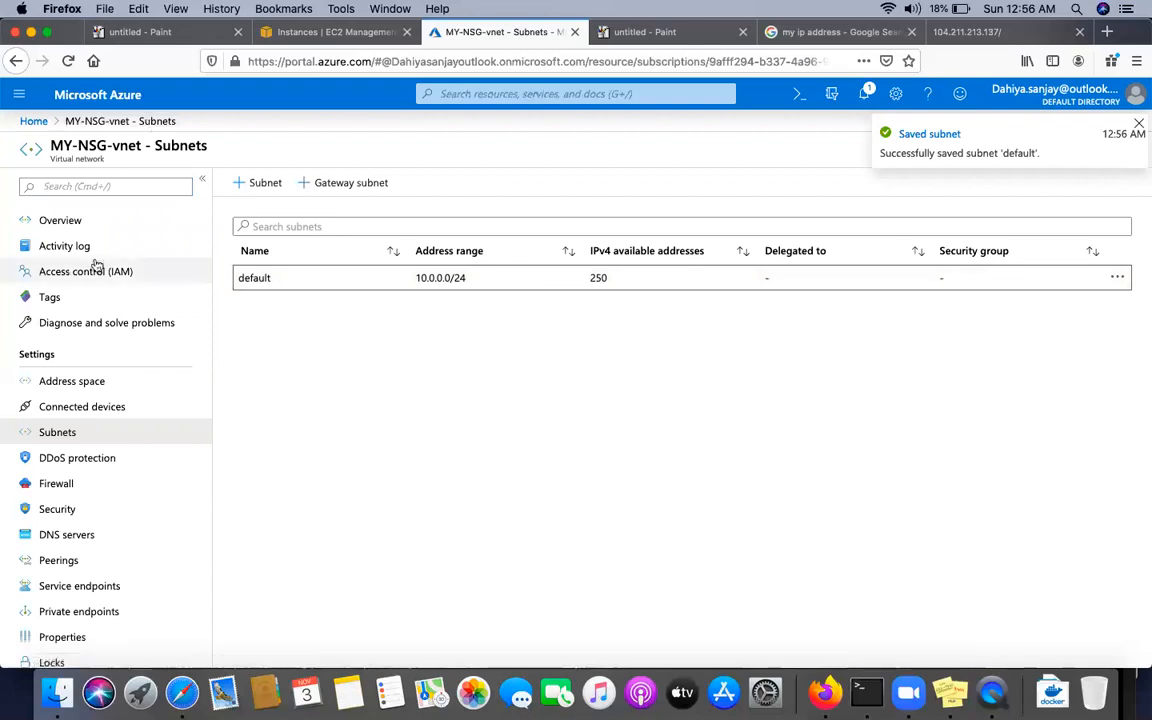
left_click(19, 94)
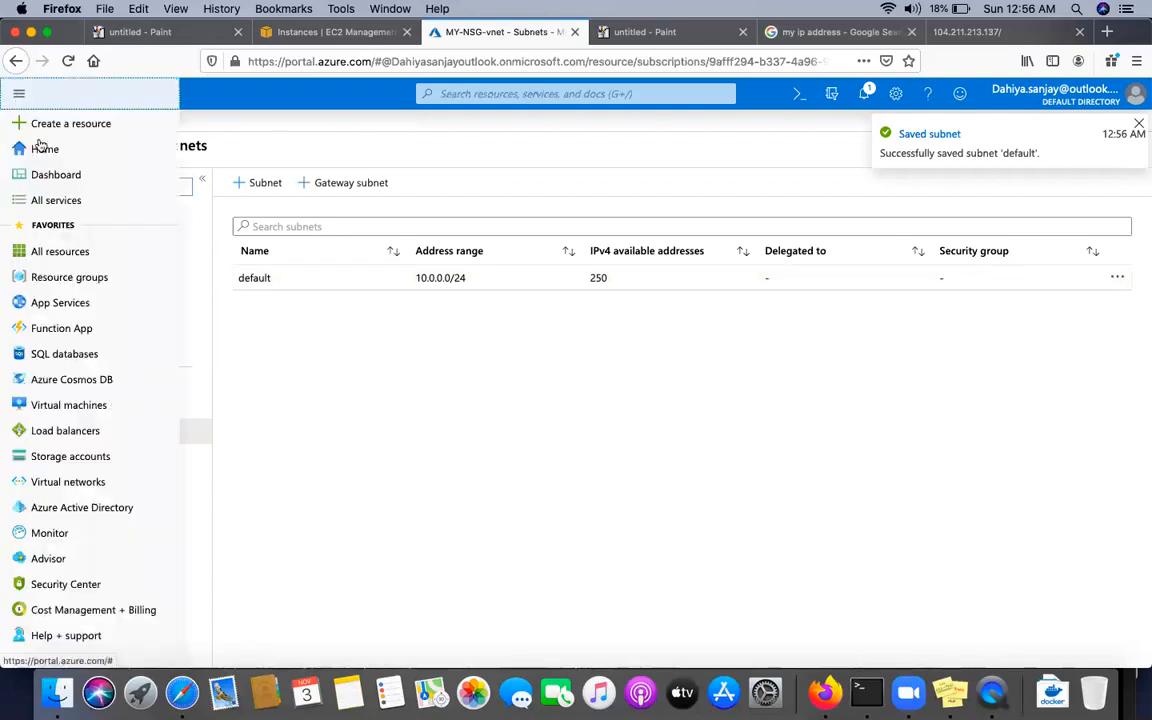
From vm's Networking page, view MY-NSG, then open the vm168 network interface
left_click(68, 405)
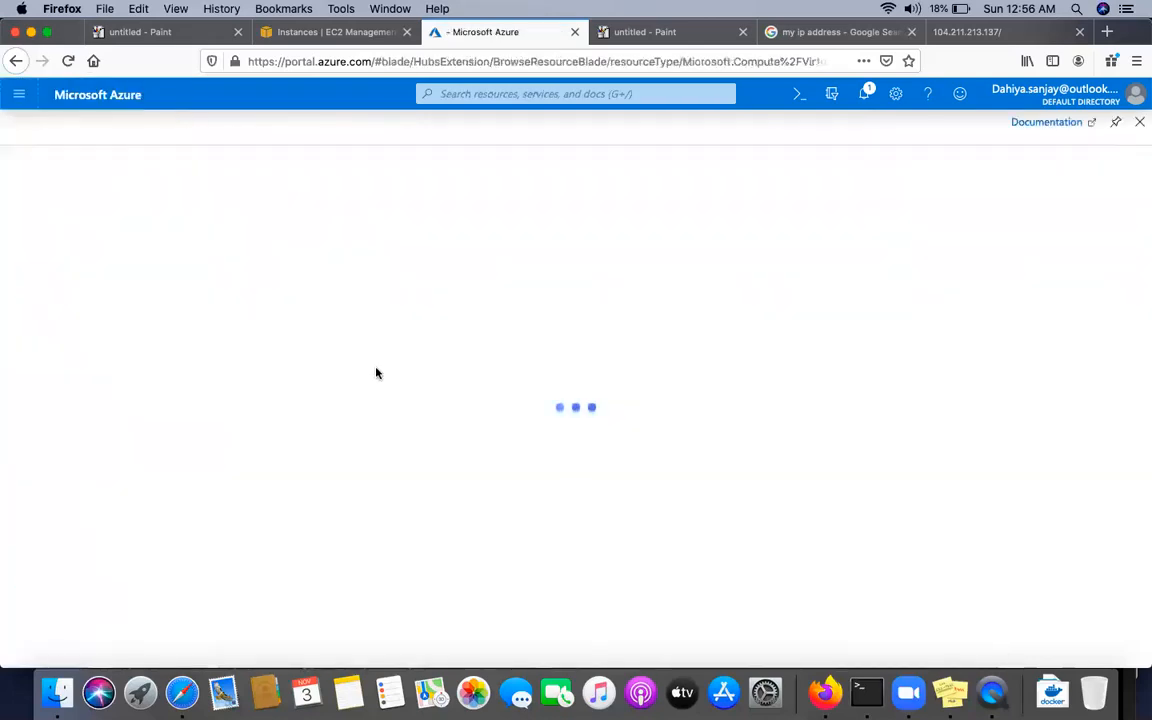
left_click(74, 322)
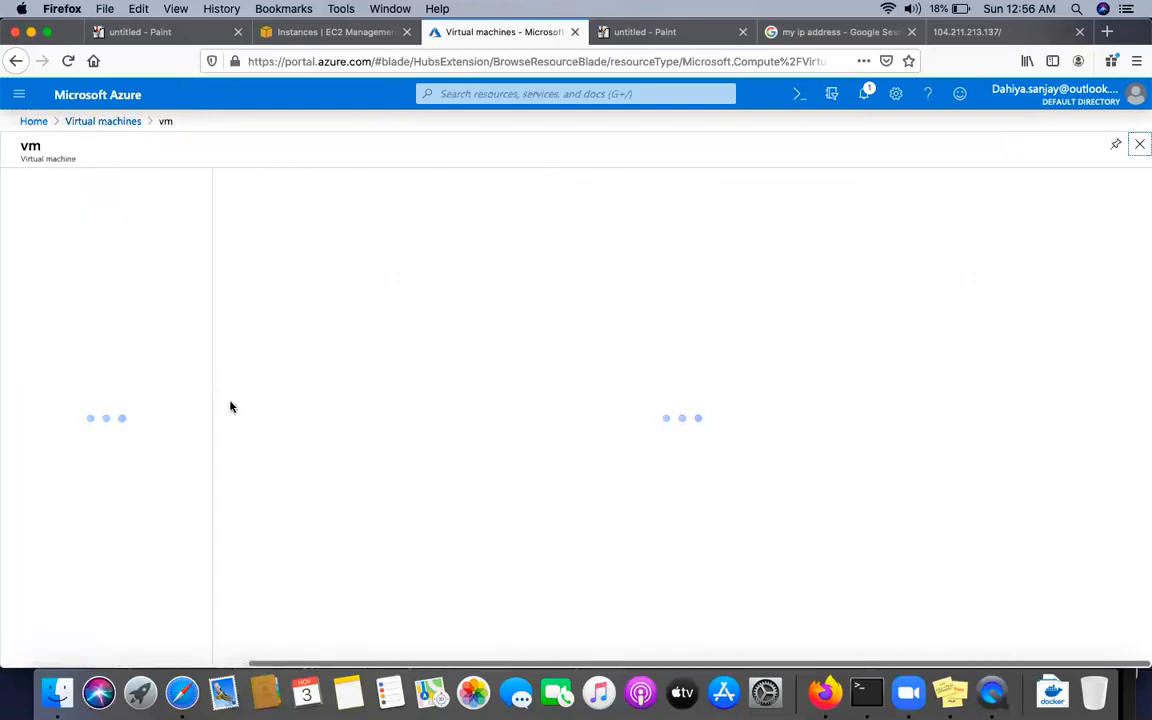
left_click(89, 383)
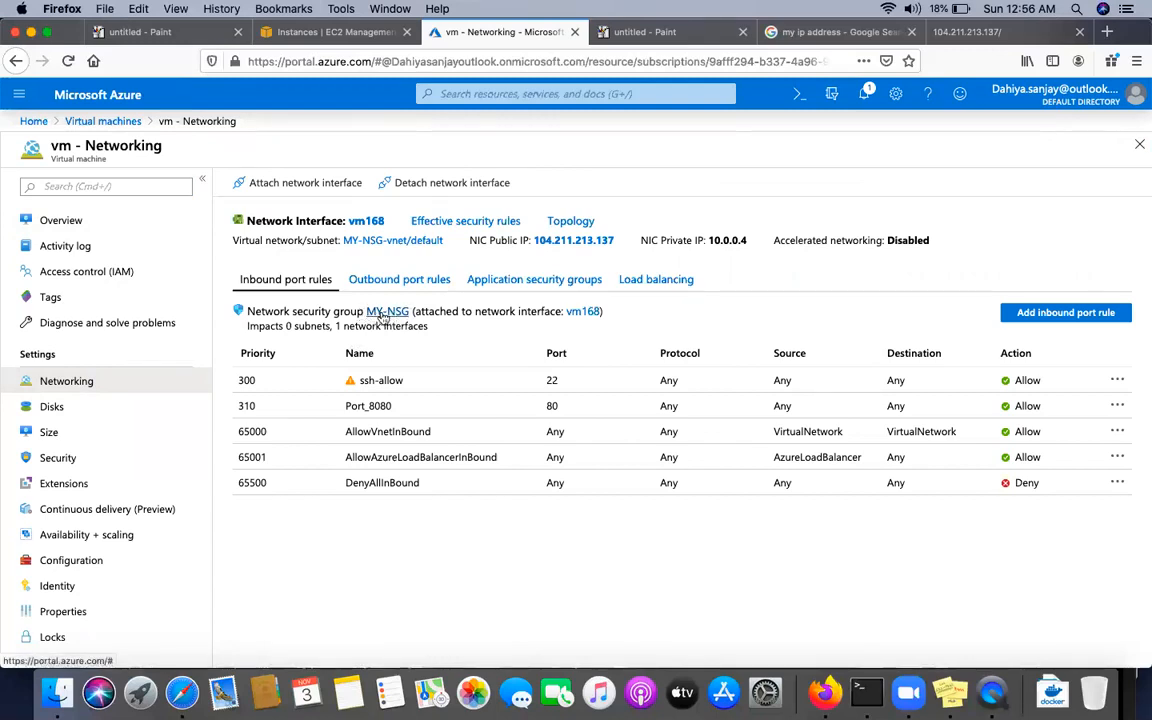
left_click(388, 313)
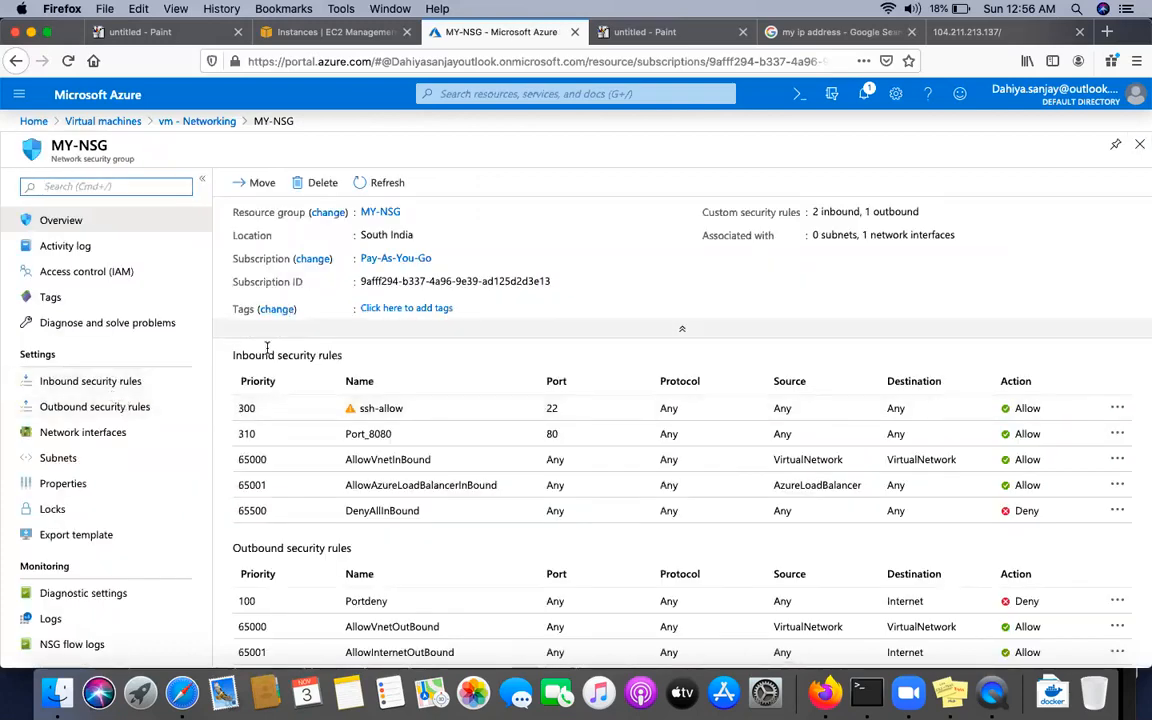
left_click(195, 122)
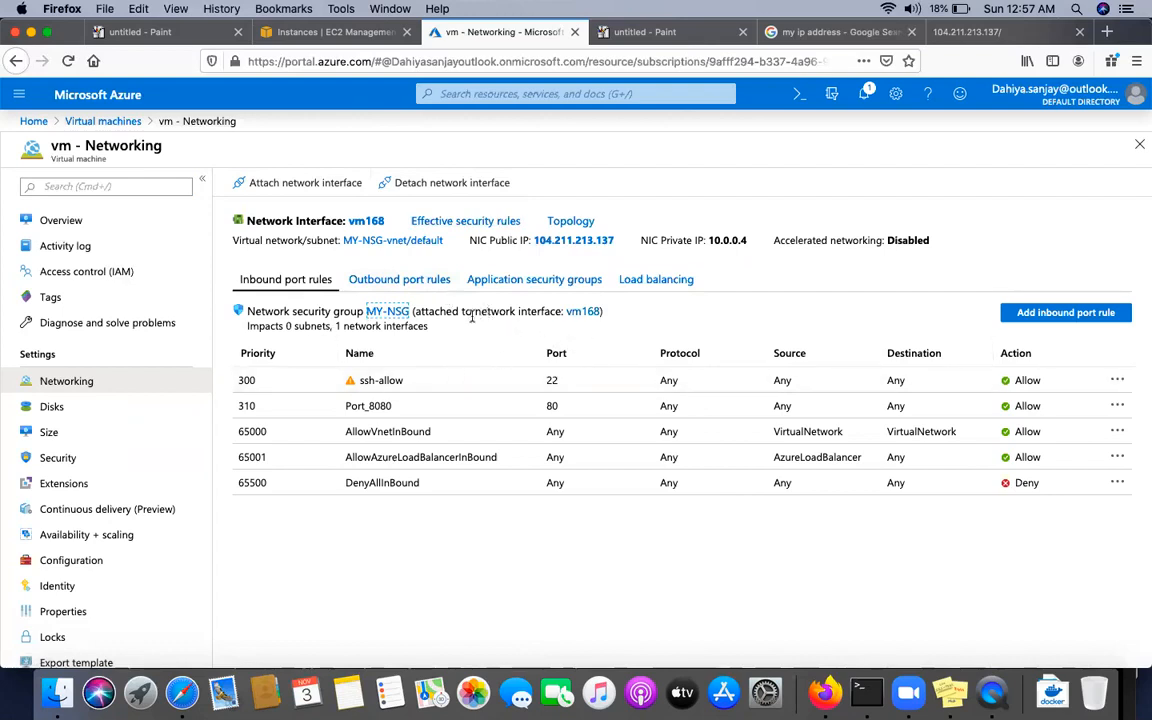
left_click_drag(424, 313, 490, 328)
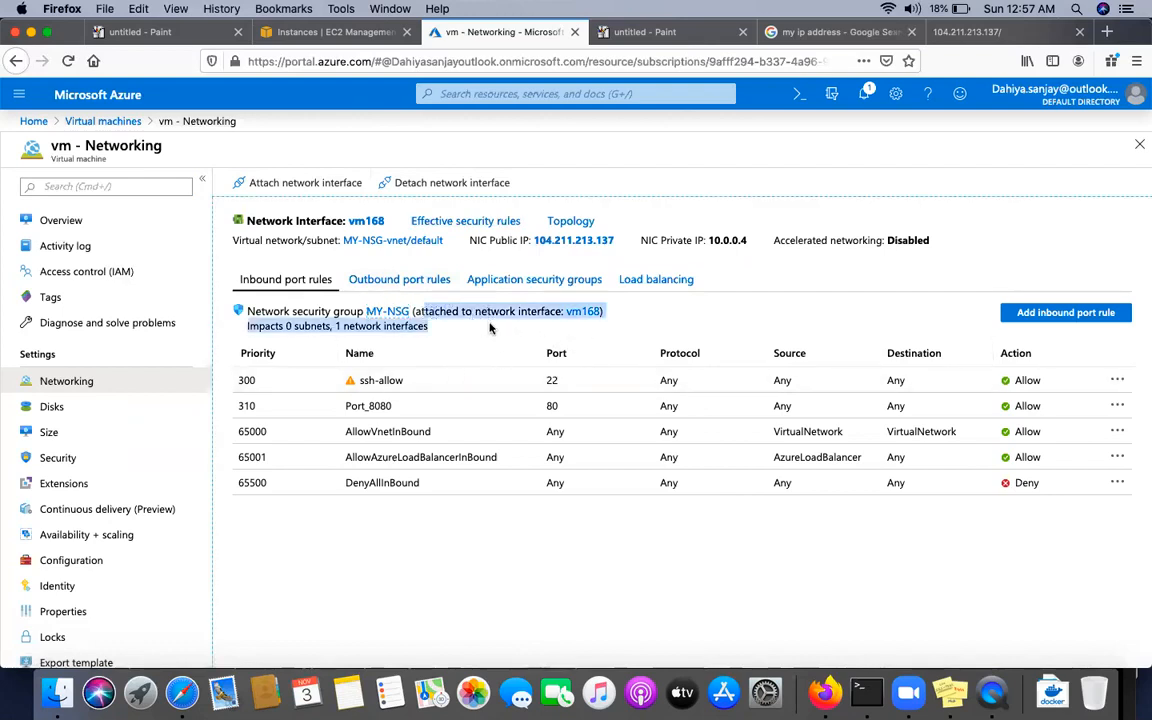
left_click(662, 326)
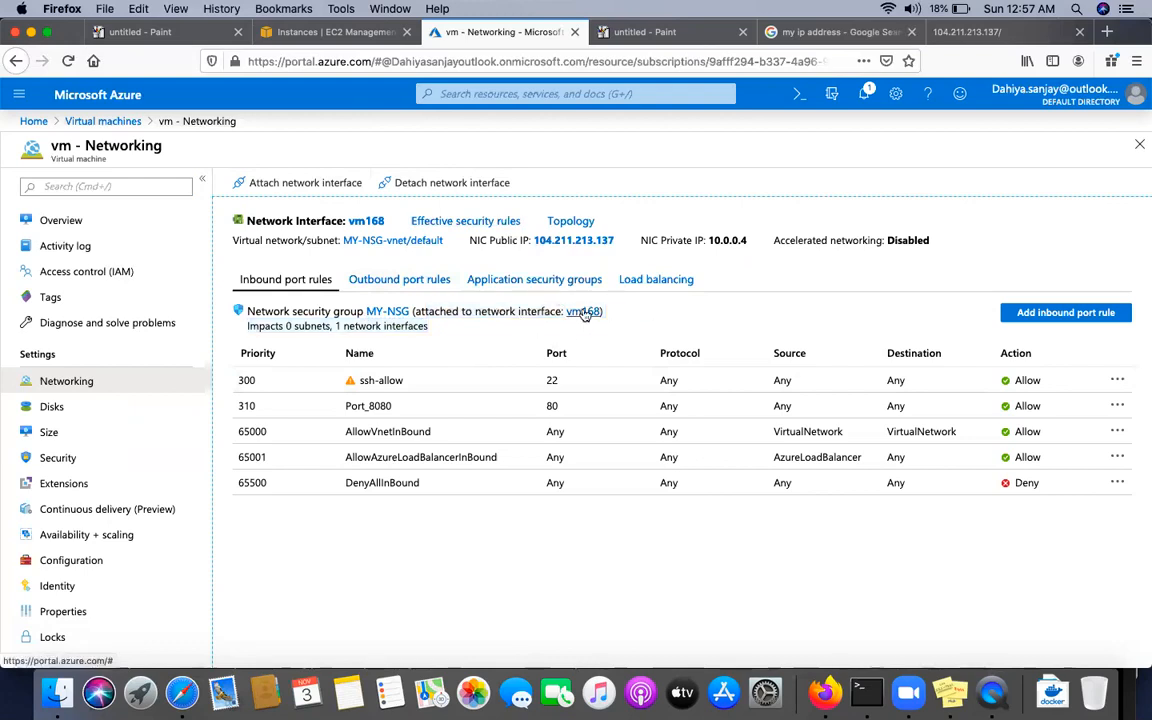
left_click(585, 313)
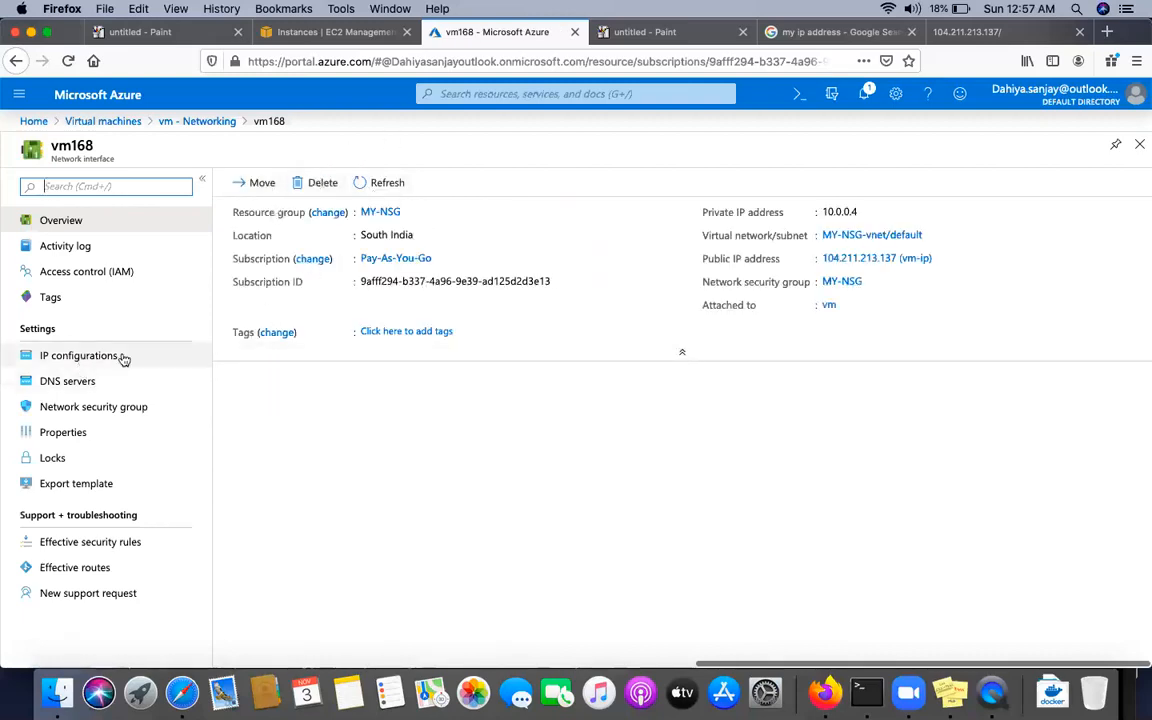
Change vm168's network security group to None and save
left_click(93, 410)
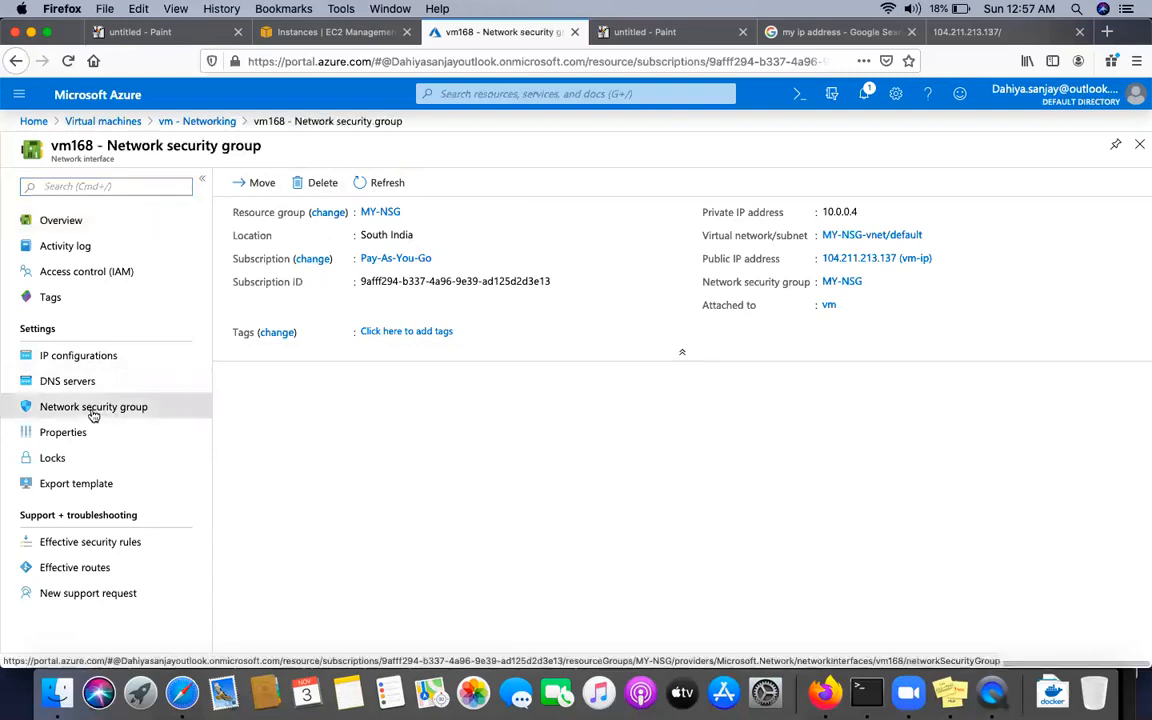
left_click(252, 182)
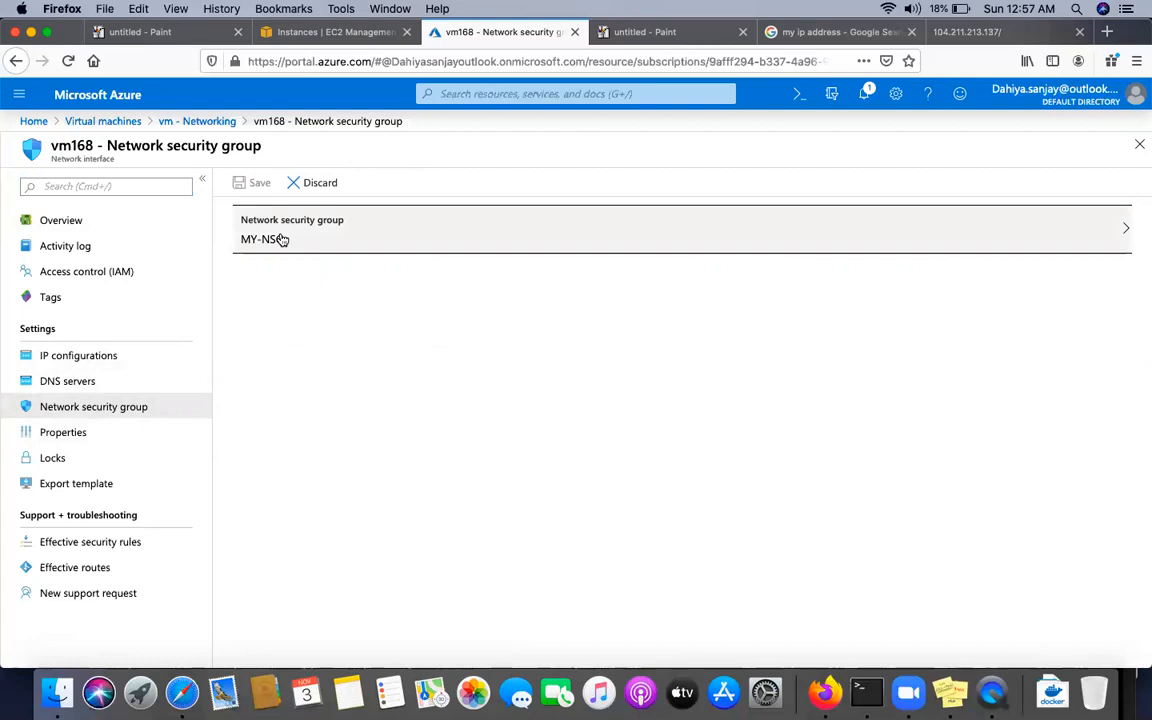
left_click(300, 241)
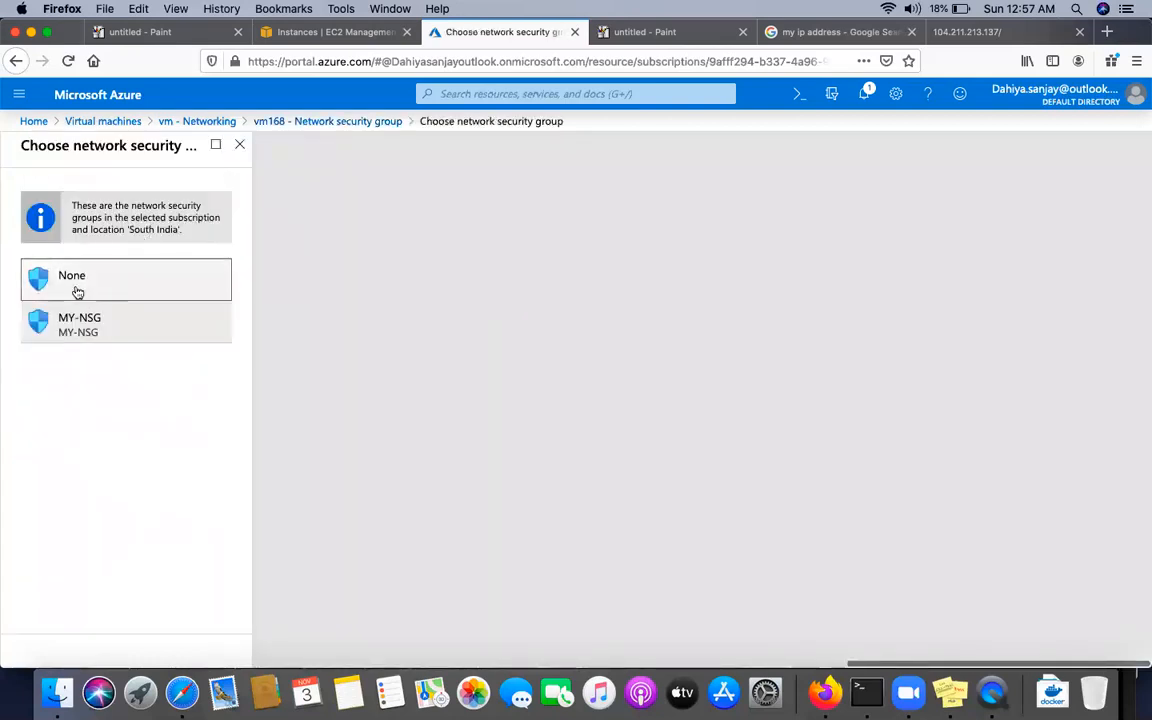
left_click(77, 291)
left_click(254, 184)
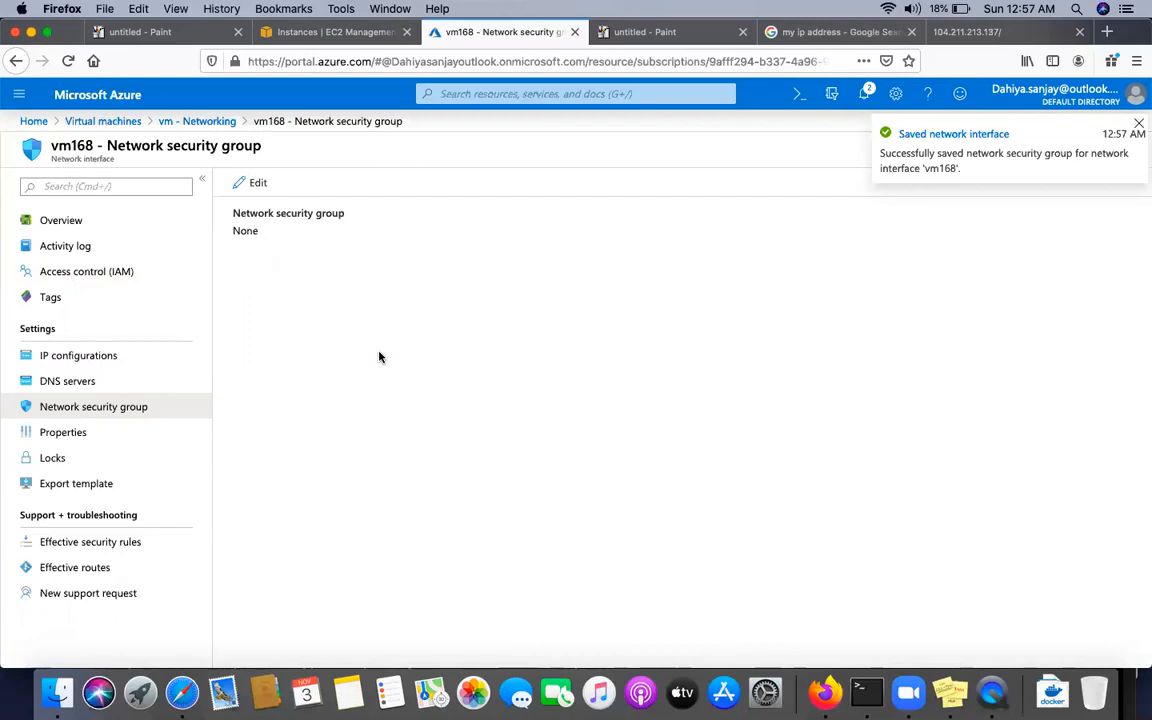
Verify on vm's Networking page that no network security group remains attached
left_click(198, 121)
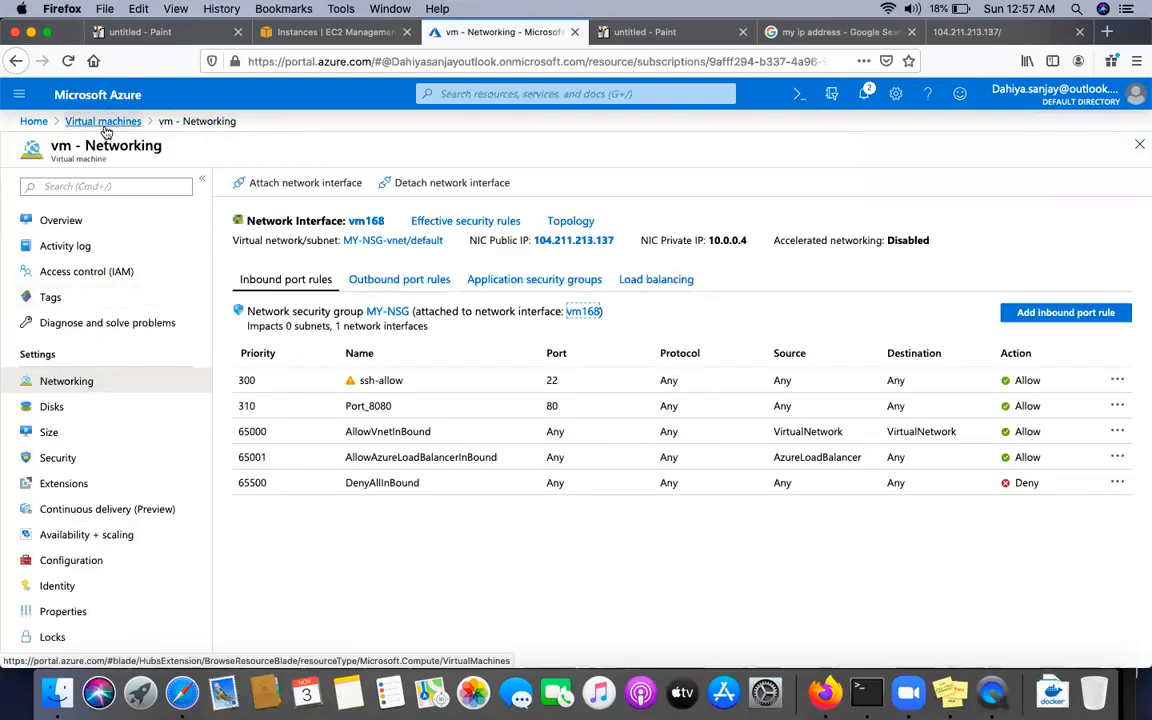
left_click(103, 121)
left_click(72, 318)
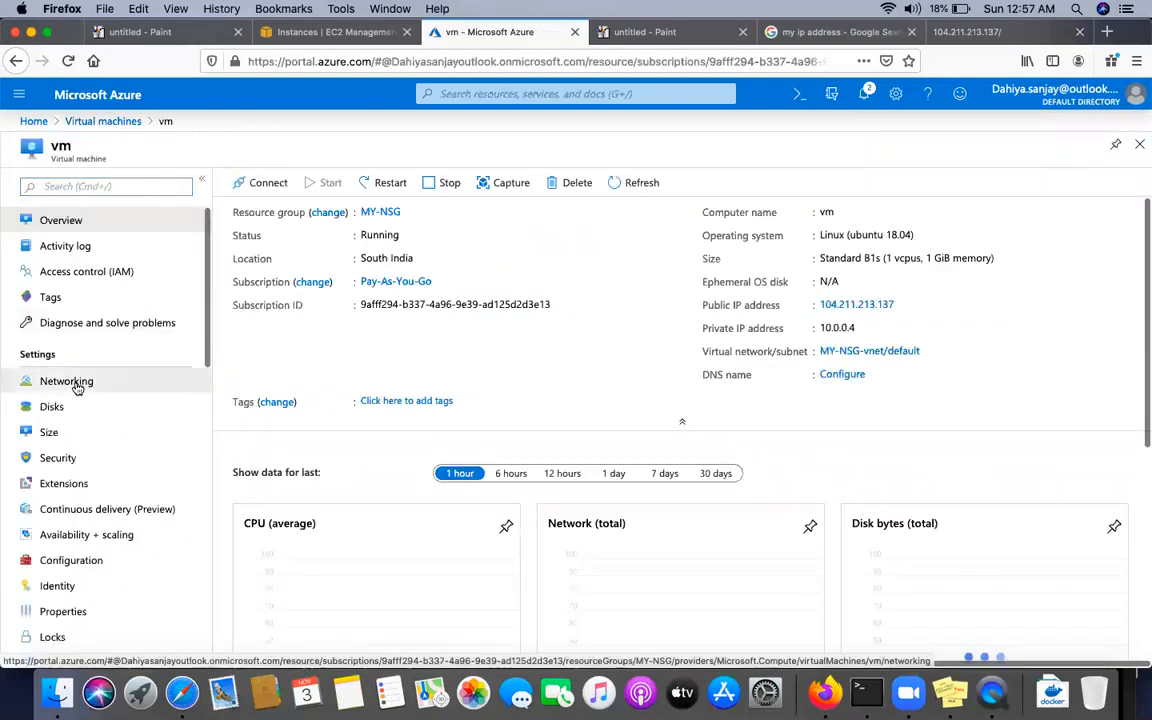
left_click(78, 381)
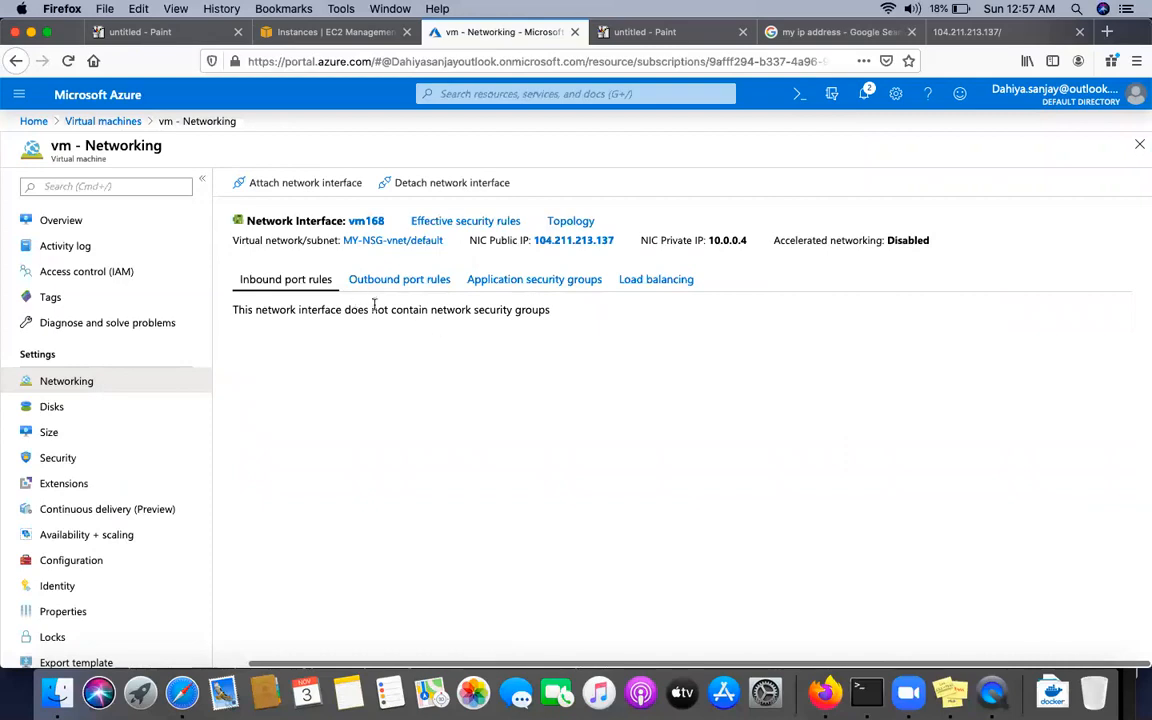
left_click(385, 279)
left_click(513, 279)
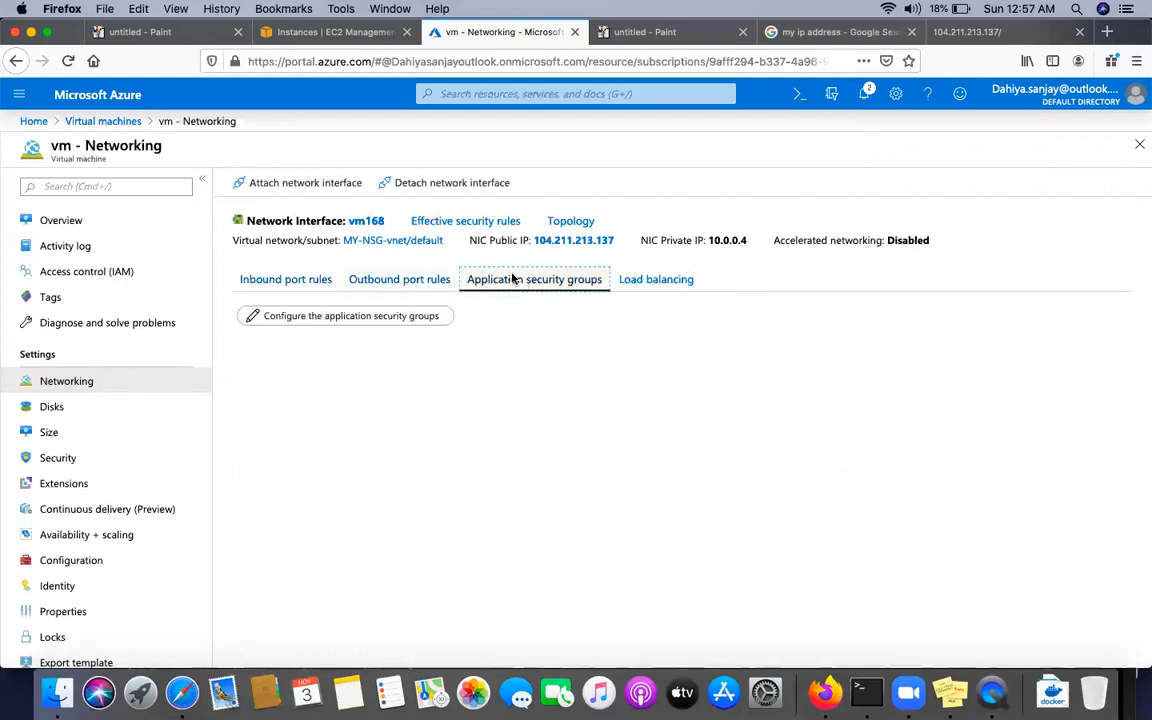
left_click(866, 692)
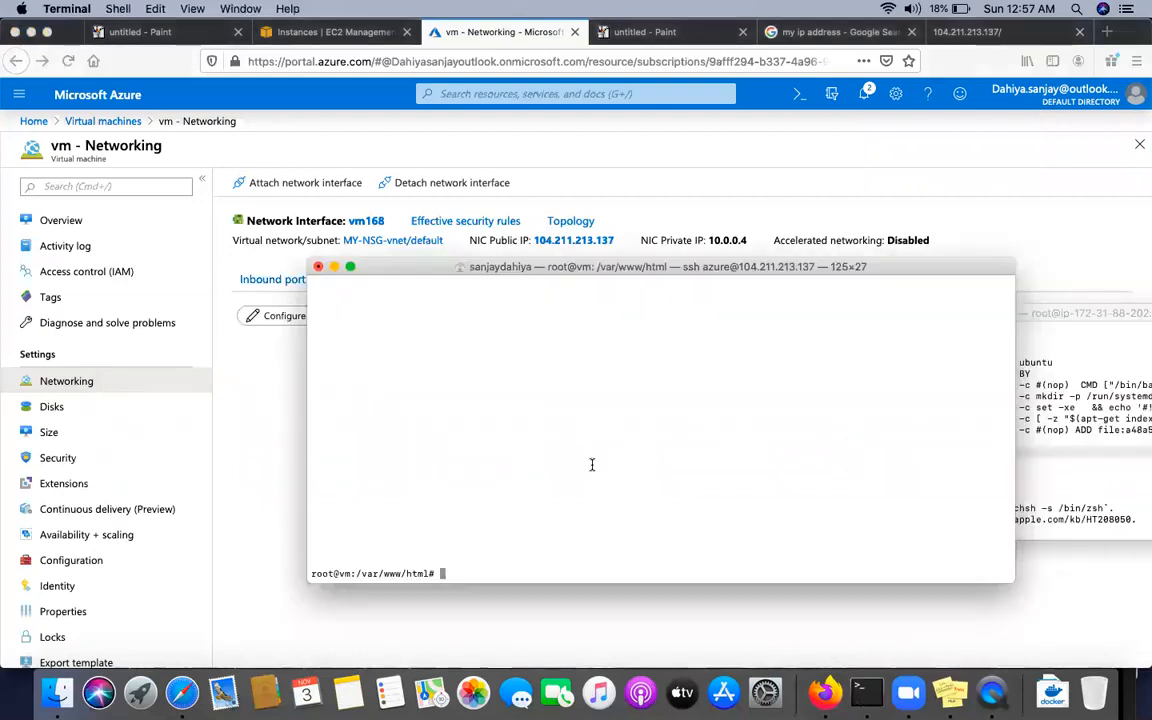
type("elinks")
key("Return")
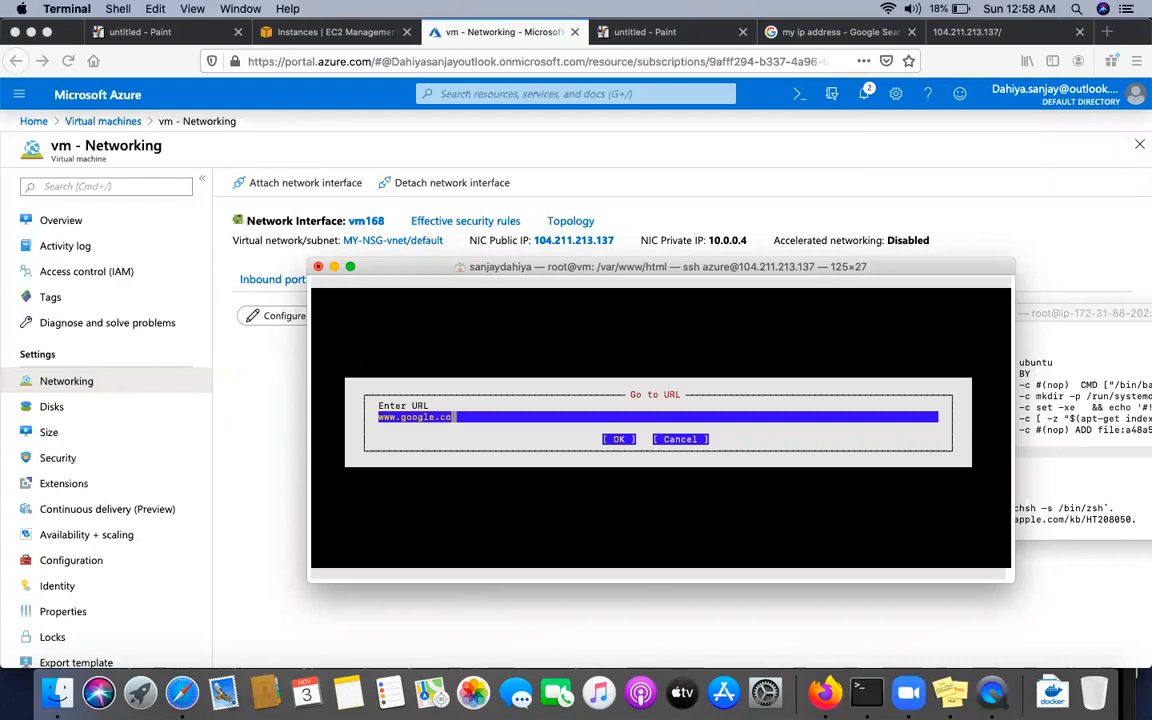
key("Return")
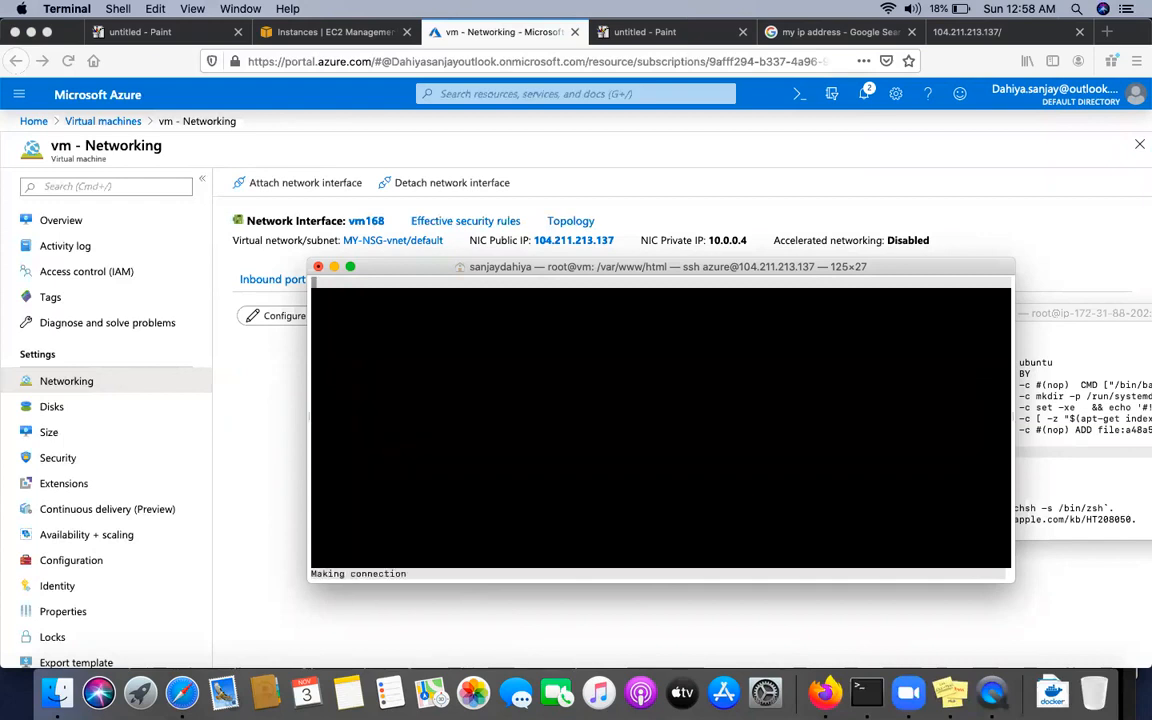
left_click_drag(632, 268, 613, 345)
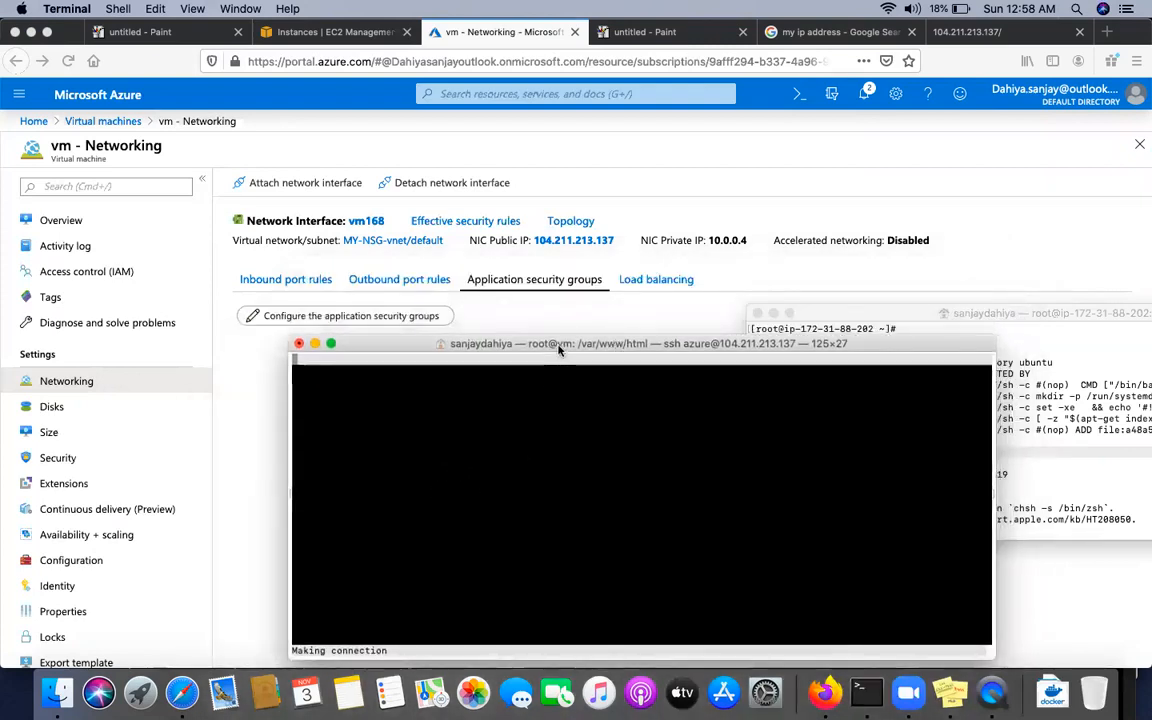
left_click_drag(558, 348, 557, 306)
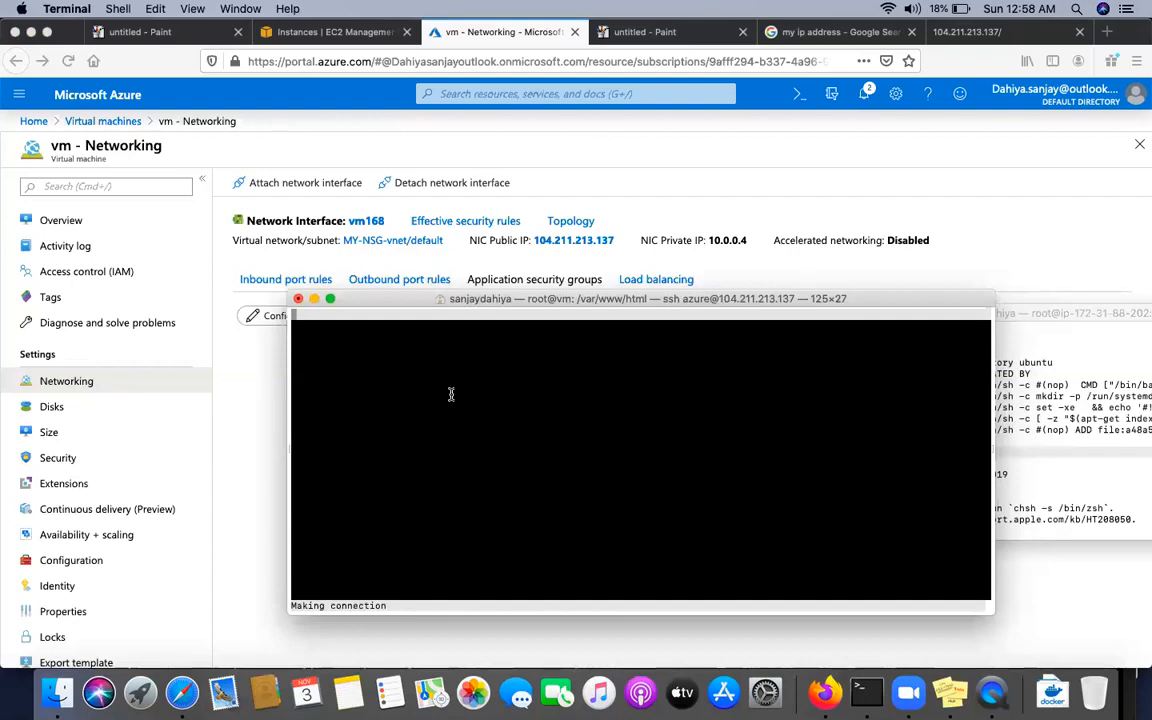
key("q")
key("Return")
key("Return")
key("Return")
key("Return")
key("Return")
key("Return")
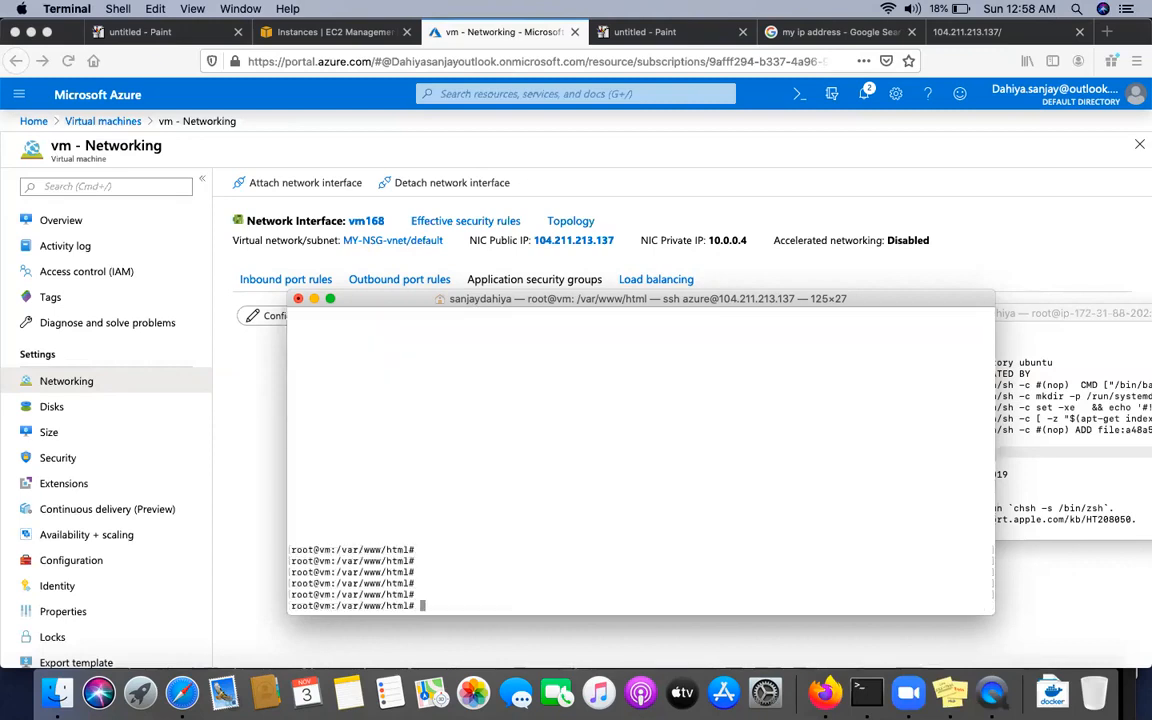
left_click(74, 383)
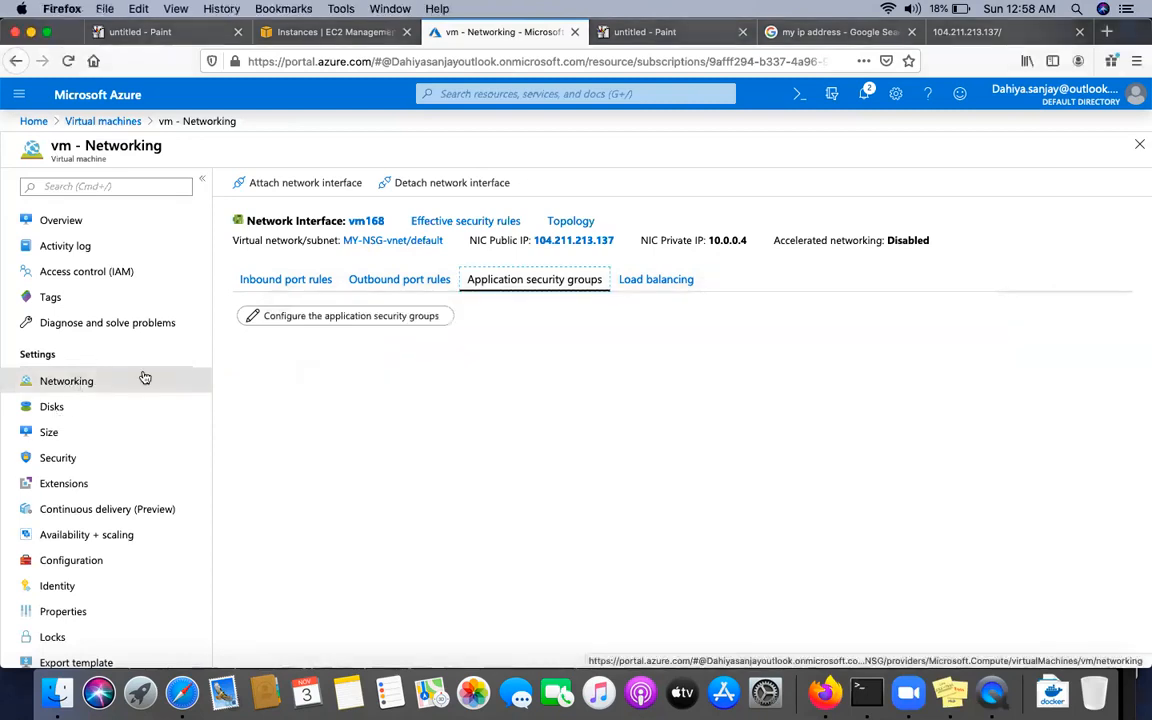
Recheck the vm's Networking page and its outbound port rules
left_click(92, 224)
left_click(76, 384)
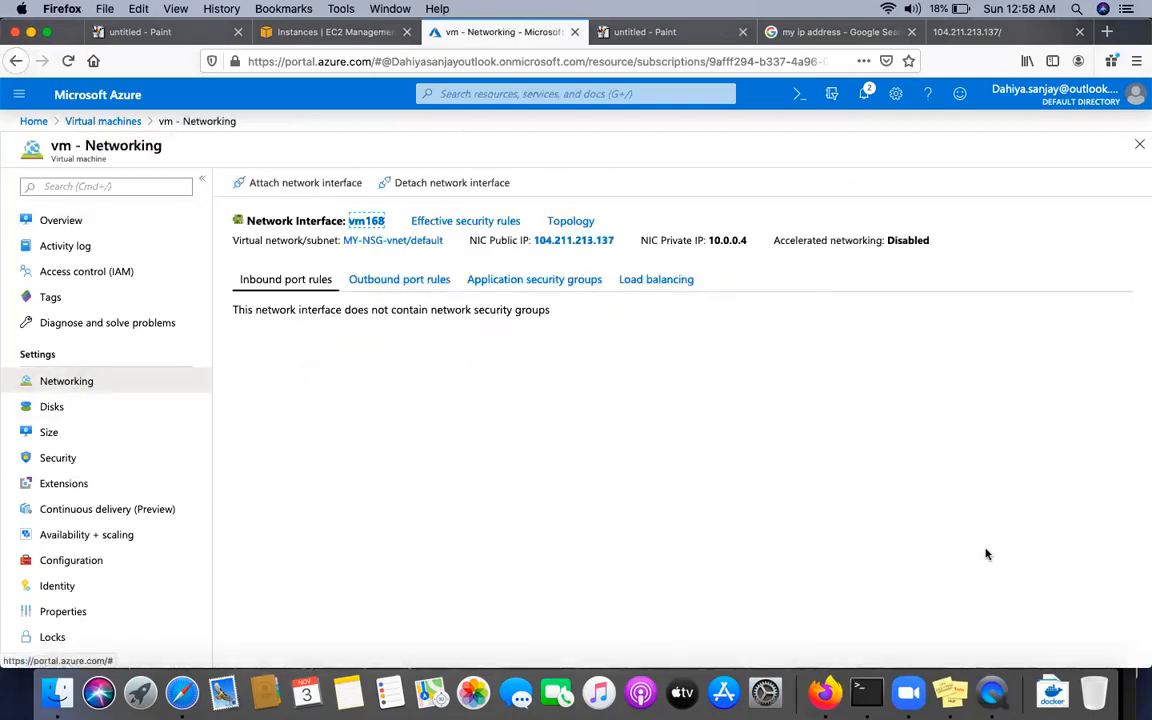
left_click(383, 282)
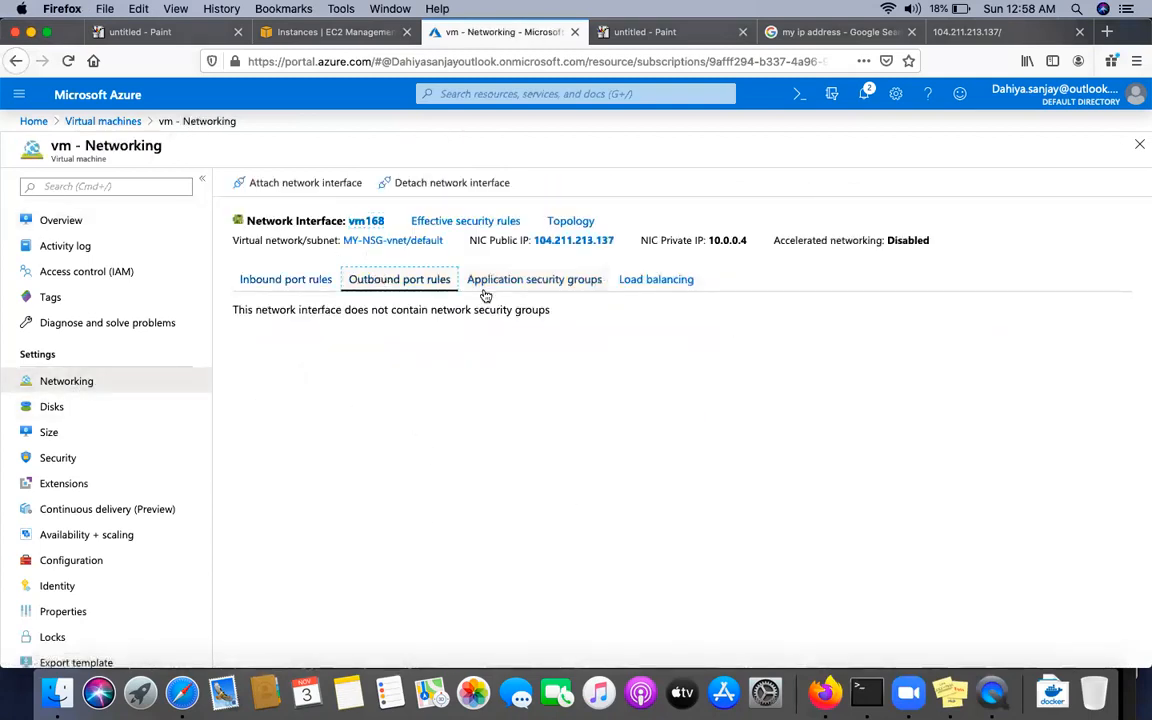
Find Network security groups via an NSG search, then select and delete MY-NSG
left_click(531, 95)
type("NSG")
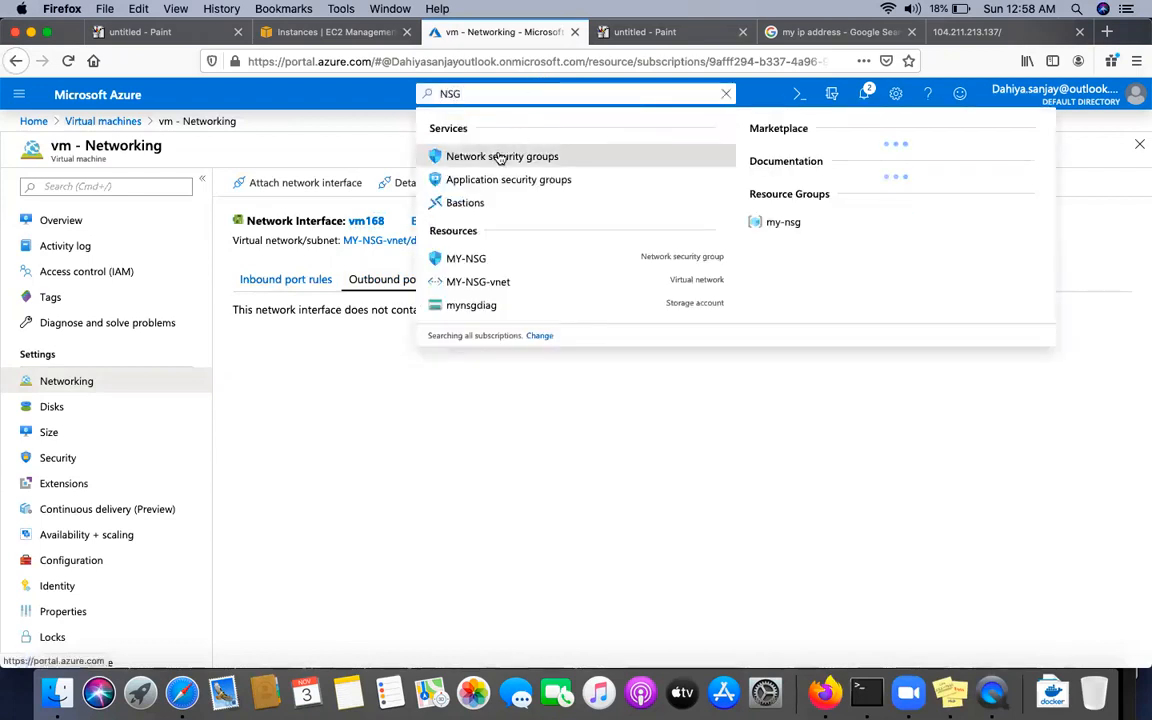
left_click(502, 157)
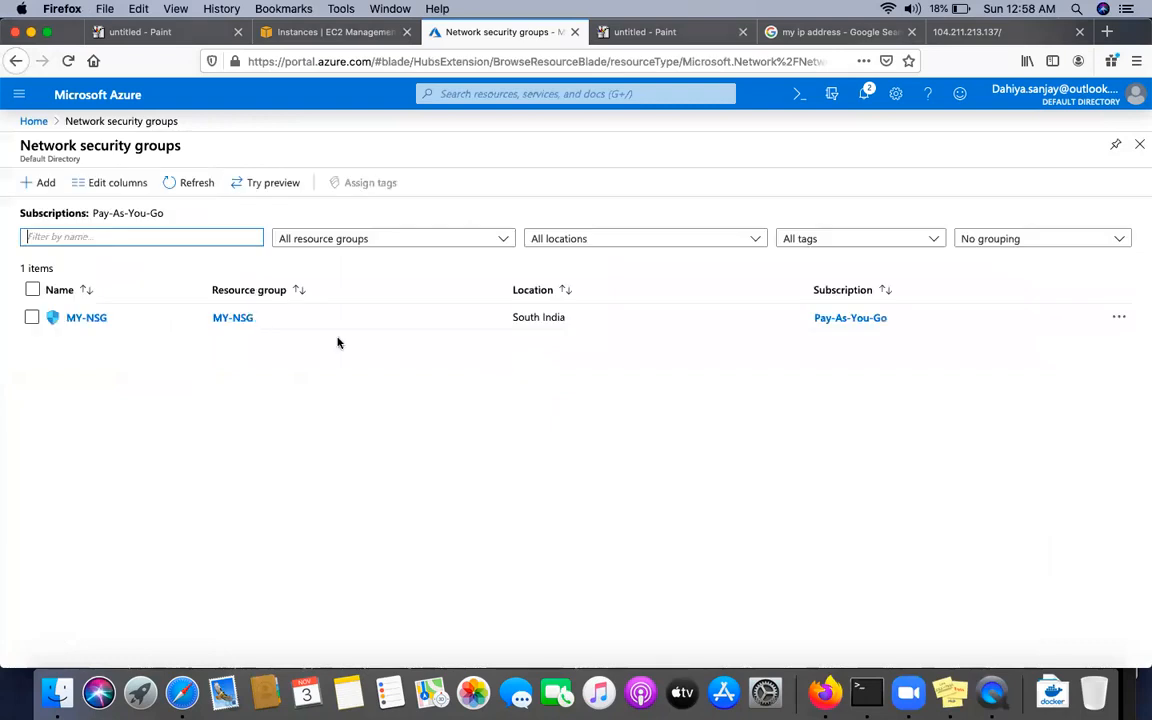
left_click(32, 318)
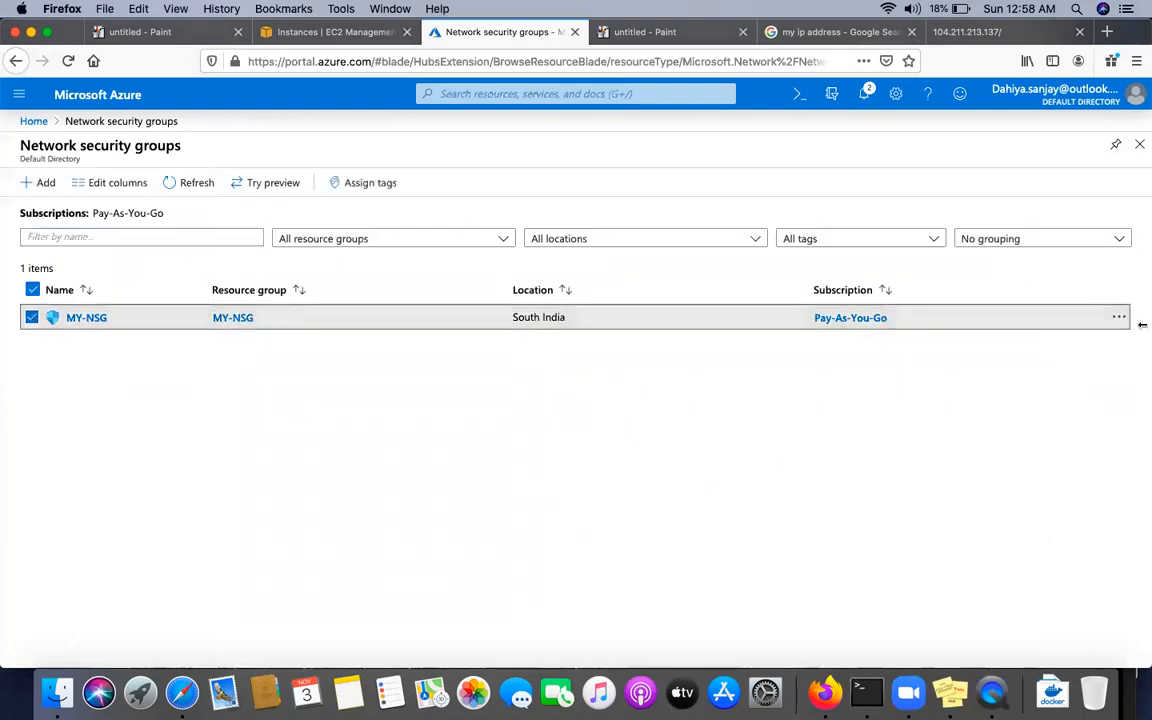
left_click(1119, 318)
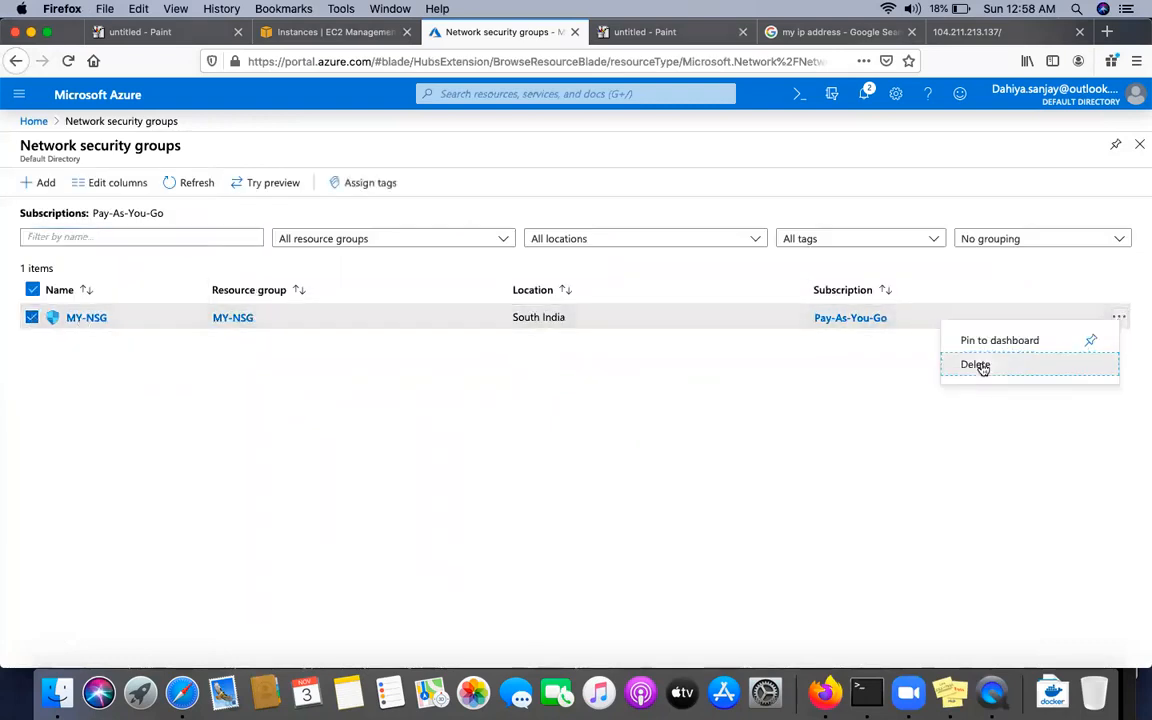
left_click(979, 365)
left_click(826, 279)
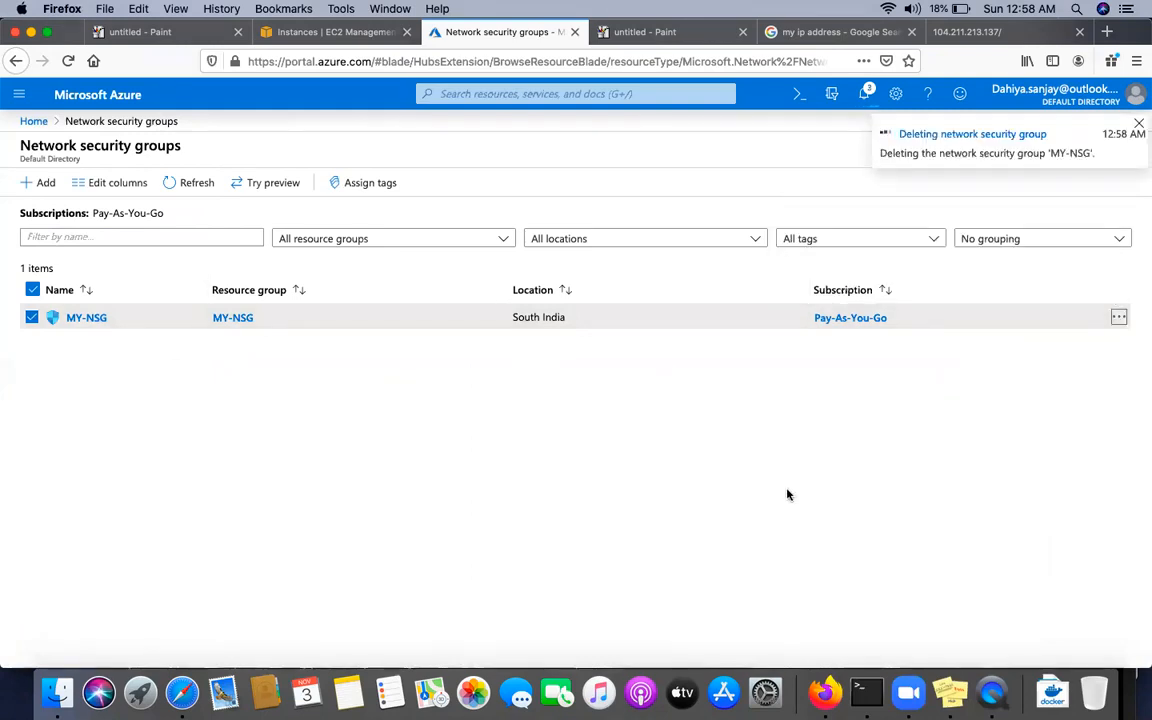
left_click(866, 692)
type("elinks")
key("Return")
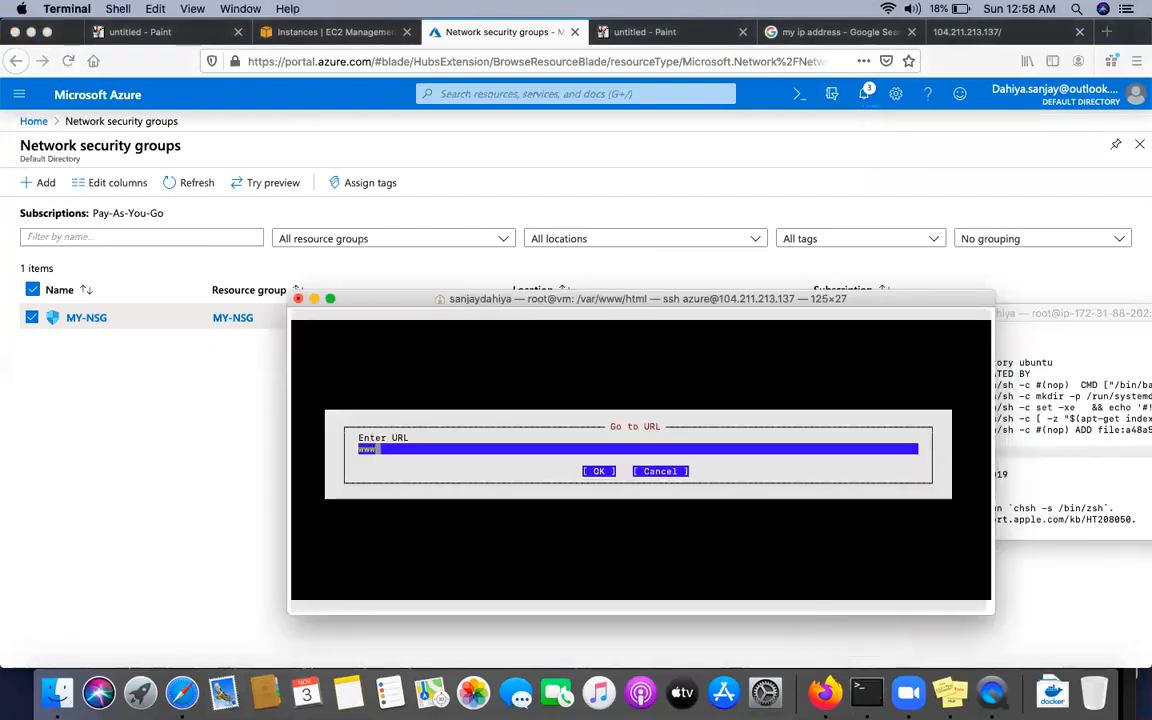
type("www.google.com")
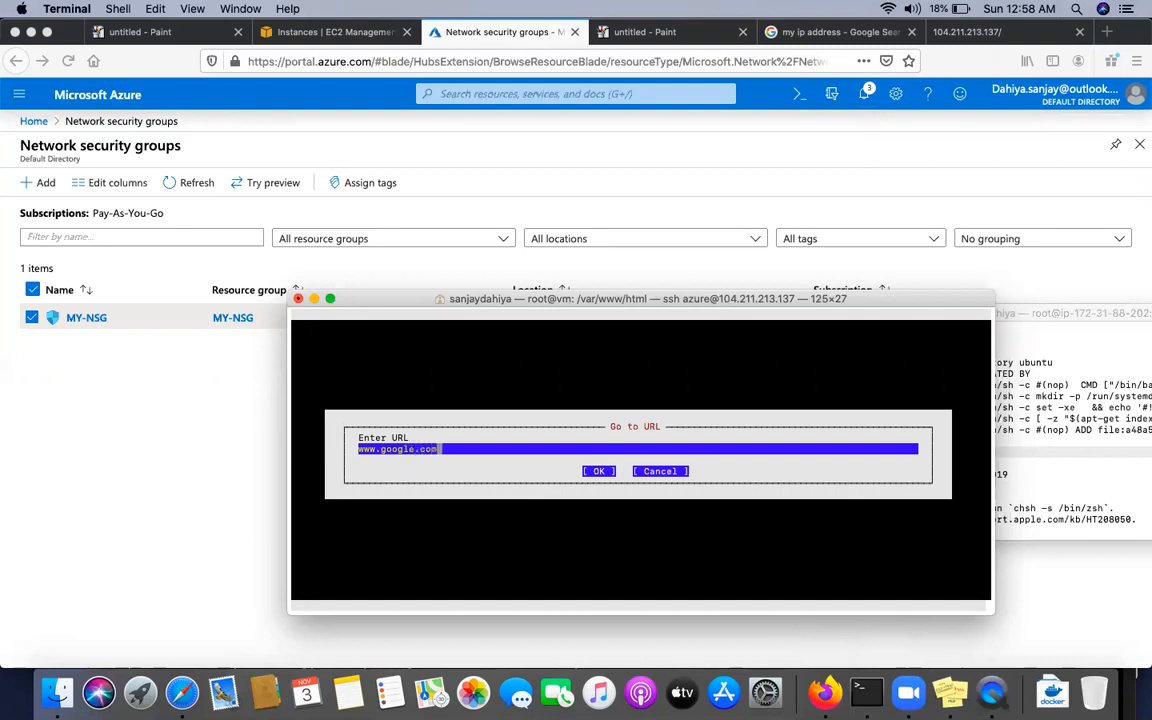
key("Return")
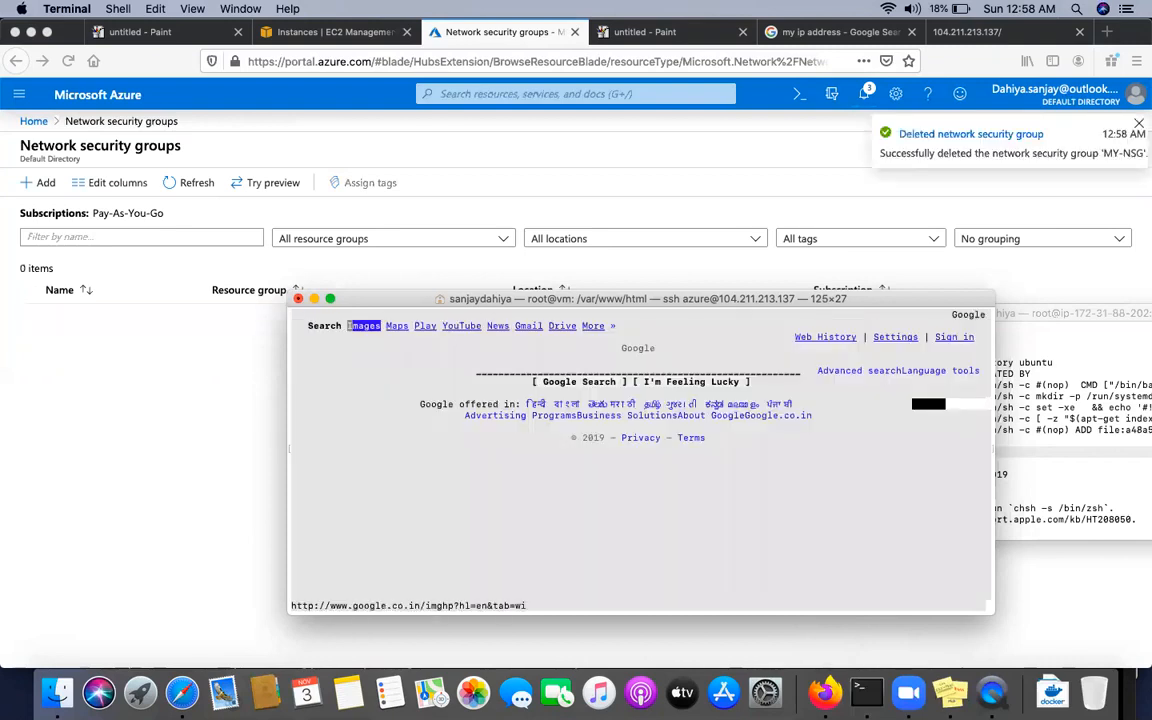
key("Return")
key("Return")
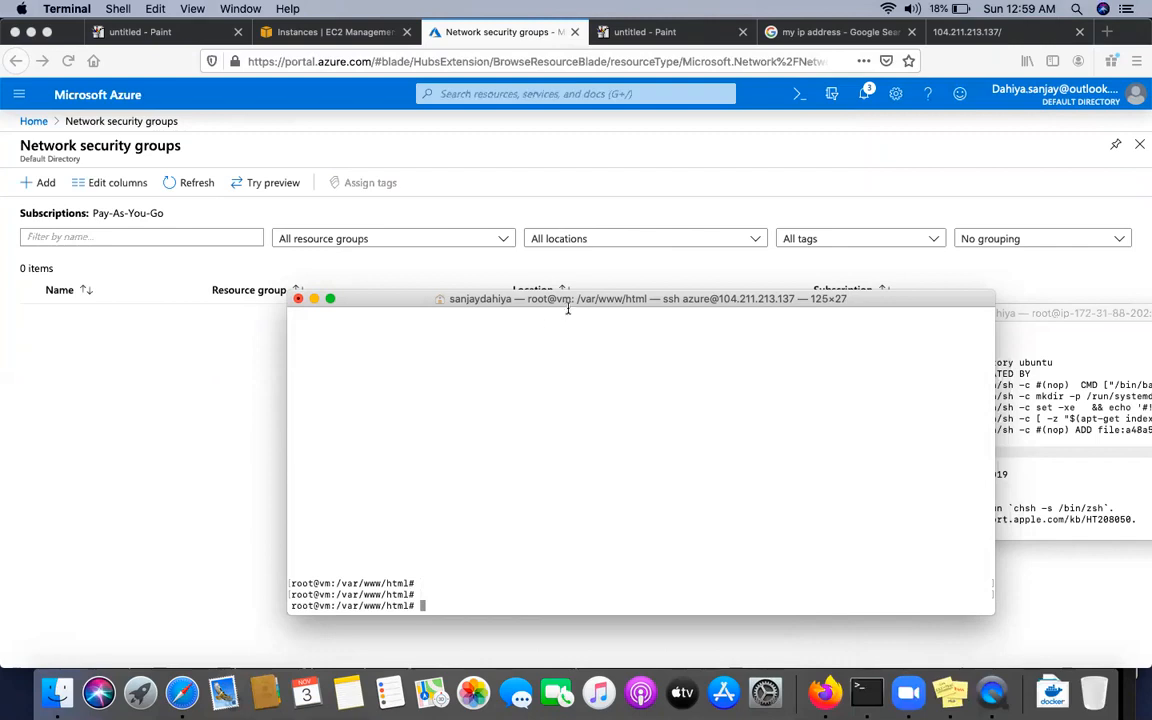
Reposition the Terminal window near the top of the screen
left_click_drag(578, 307, 427, 240)
left_click_drag(467, 158, 474, 210)
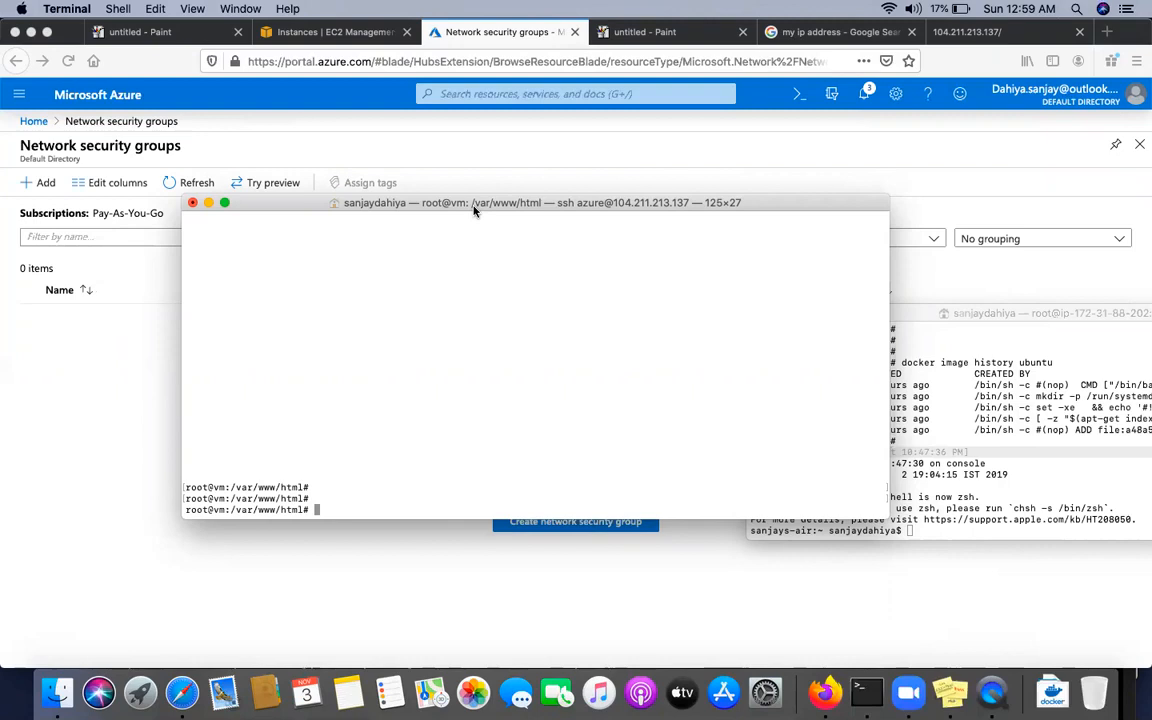
left_click_drag(474, 210, 440, 260)
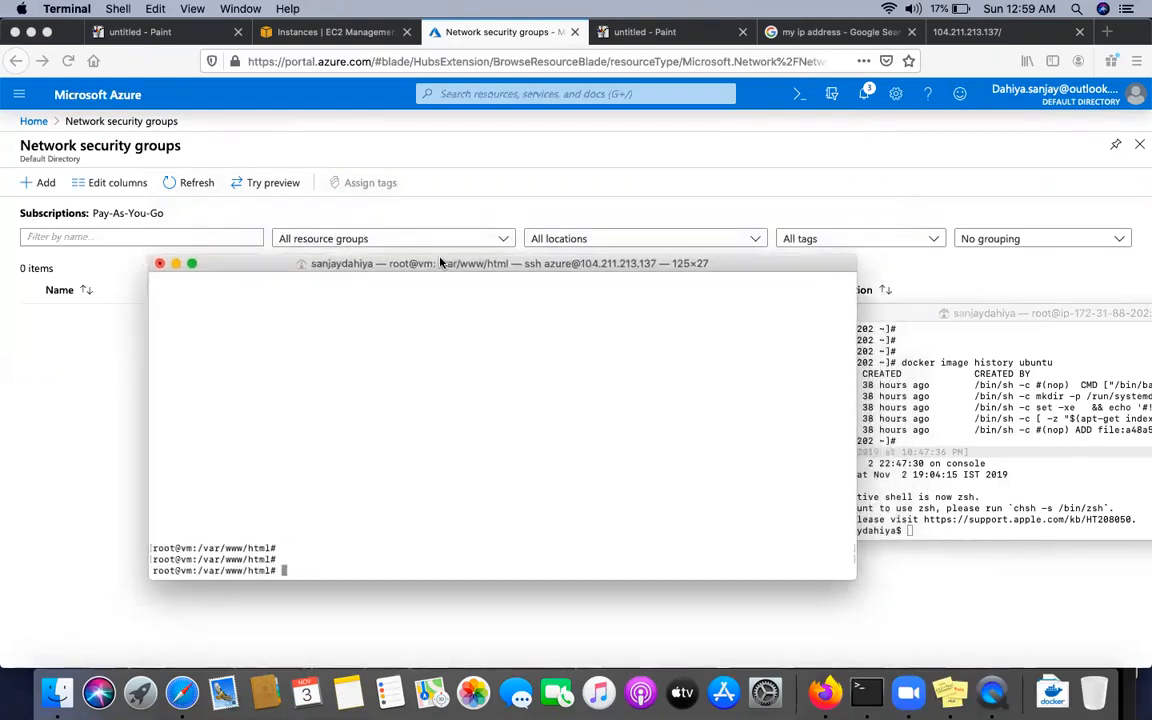
left_click_drag(440, 263, 425, 212)
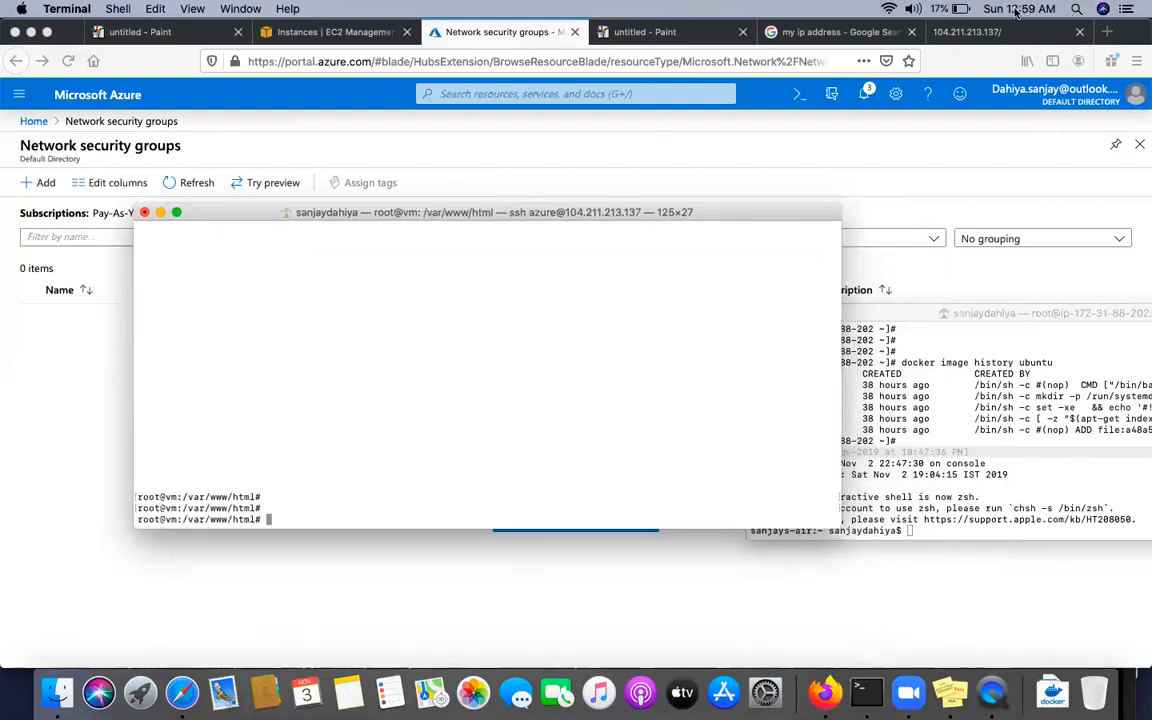